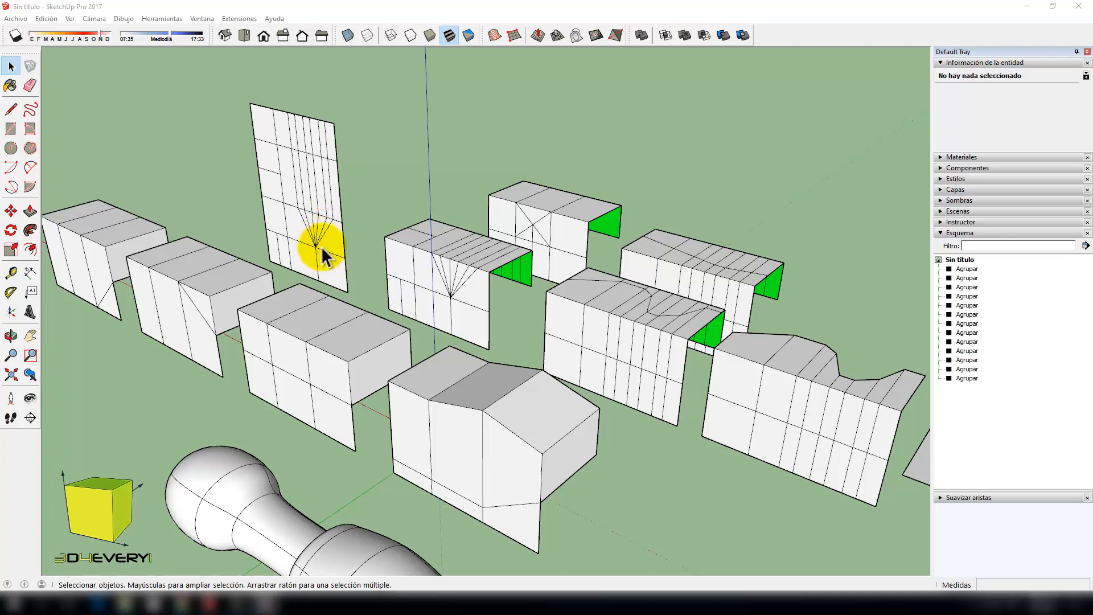
- Subdivide the flat vertical panel group with SUbD and increase its subdivision level
scroll(317, 250, up, 2)
scroll(317, 250, down, 1)
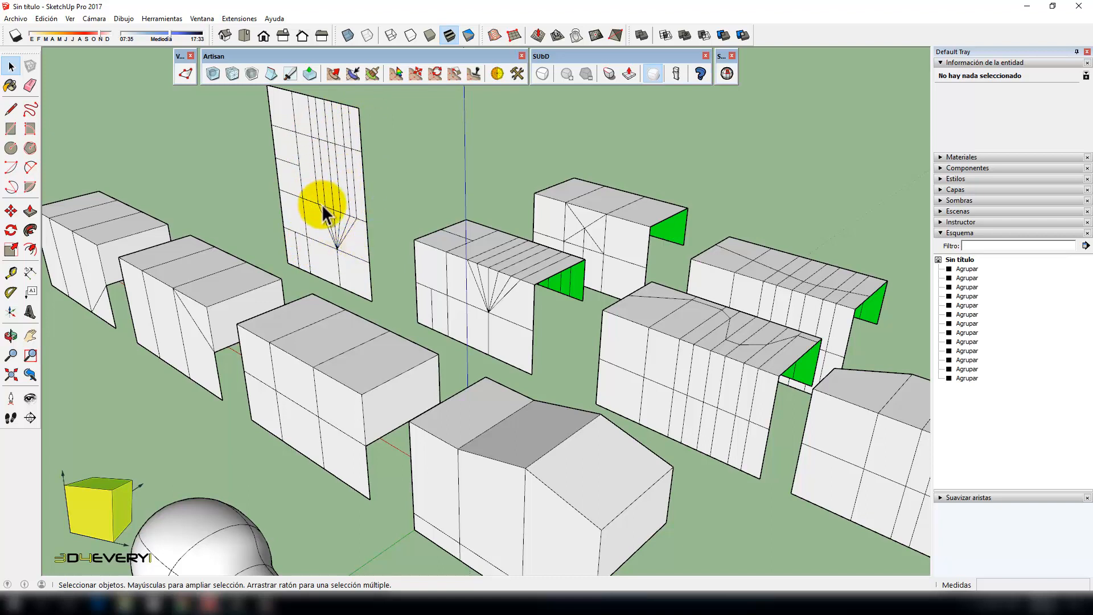
click(337, 197)
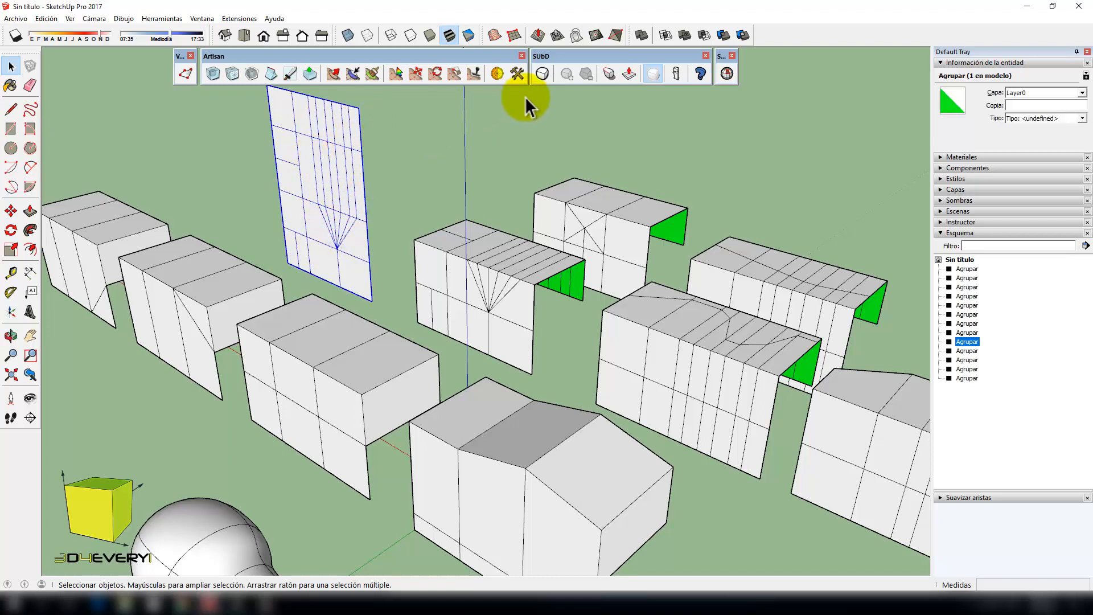
click(543, 73)
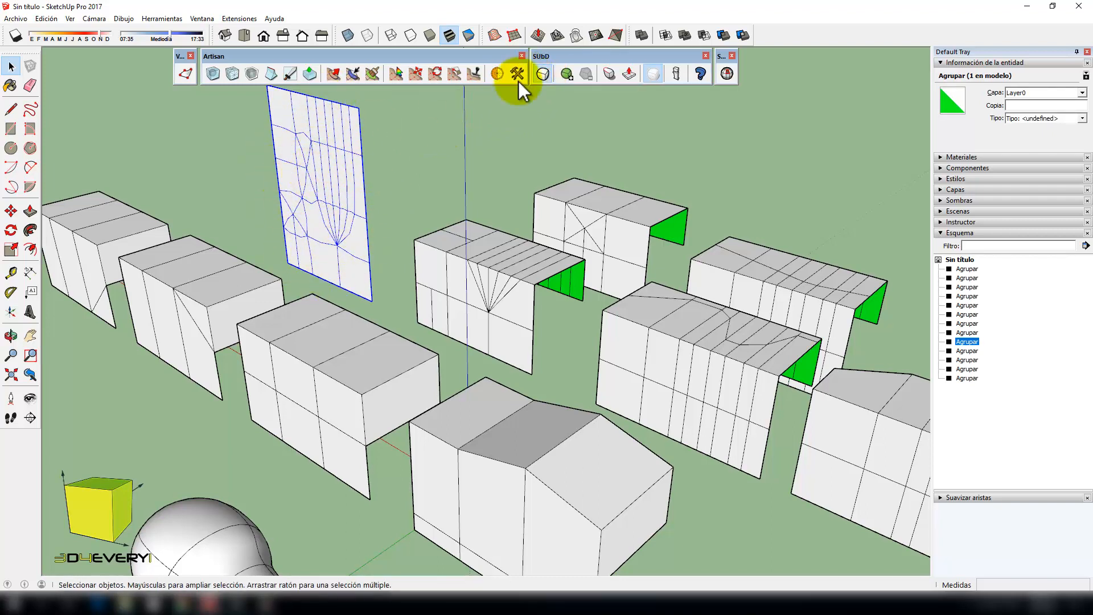
click(566, 73)
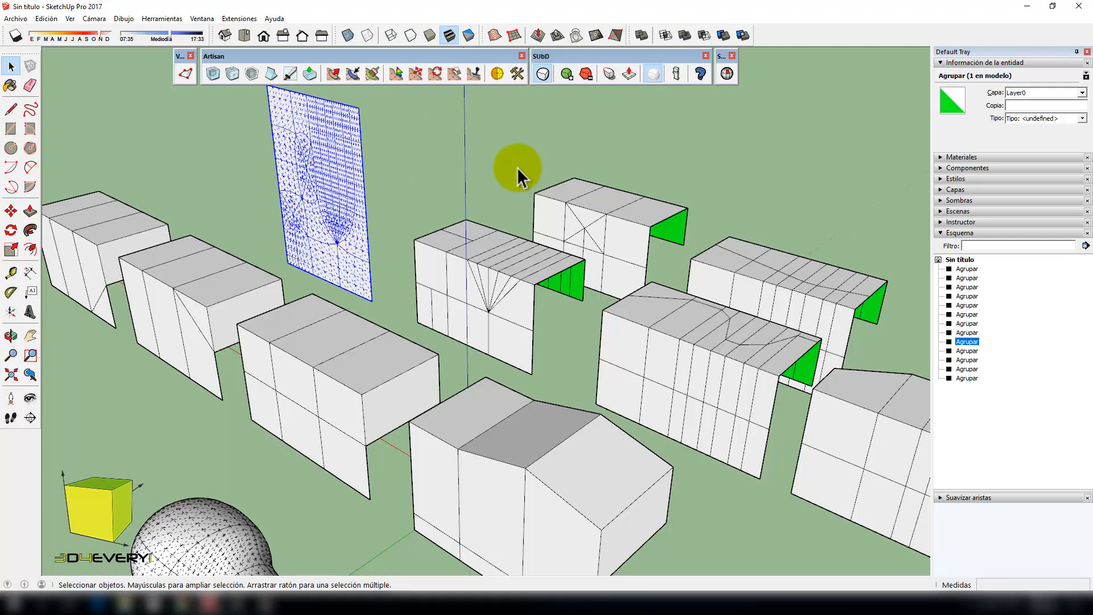
- Turn off hidden geometry so only the main subdivision curves of the flat panel are drawn
scroll(327, 230, up, 3)
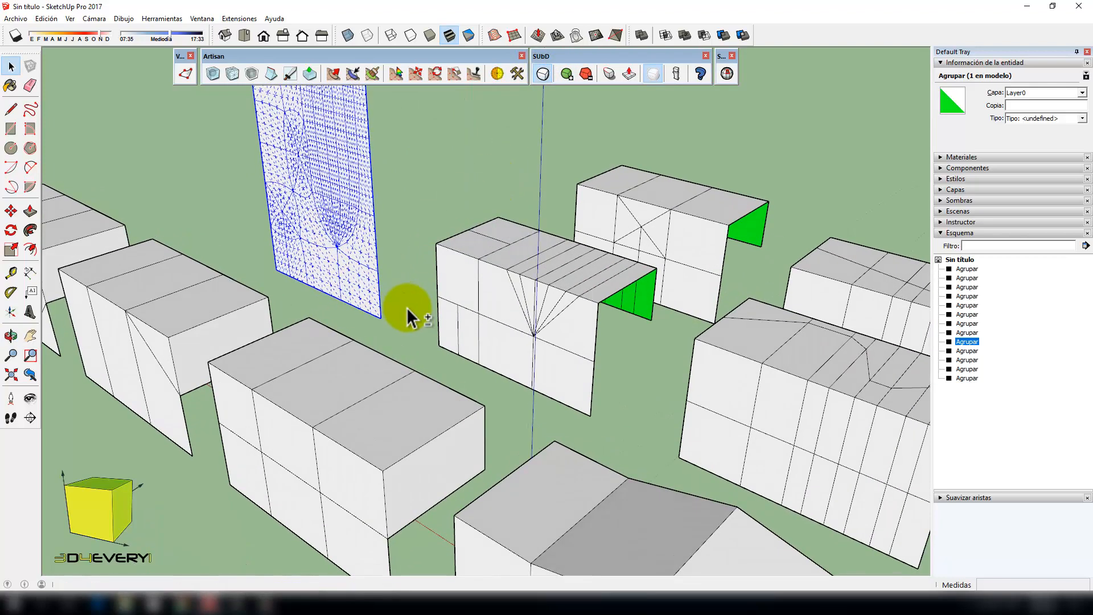
shift+middle_drag(406, 308, 445, 383)
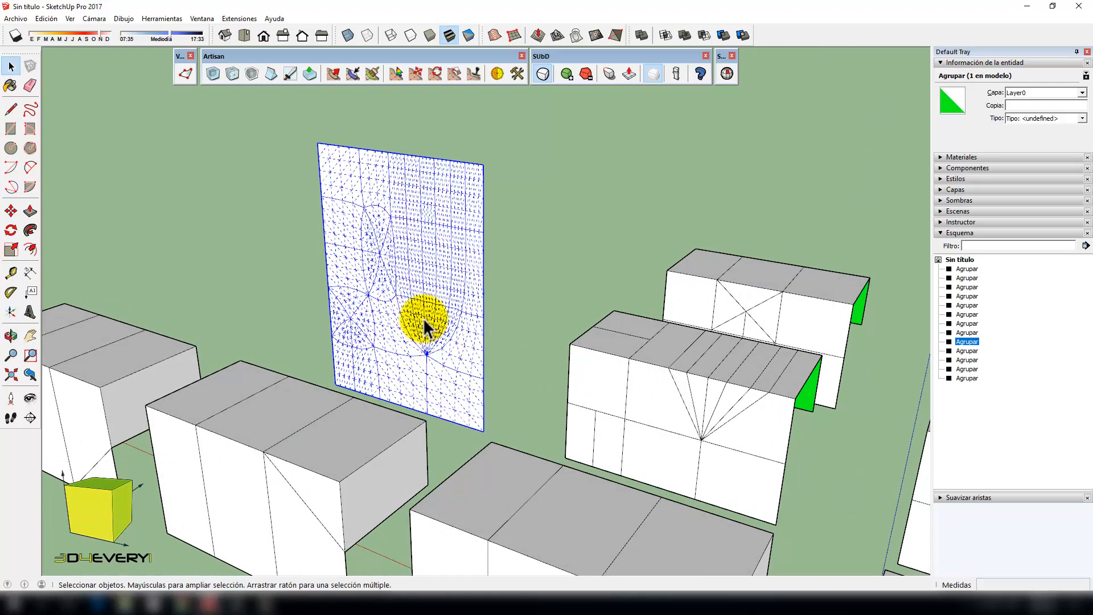
scroll(426, 316, down, 1)
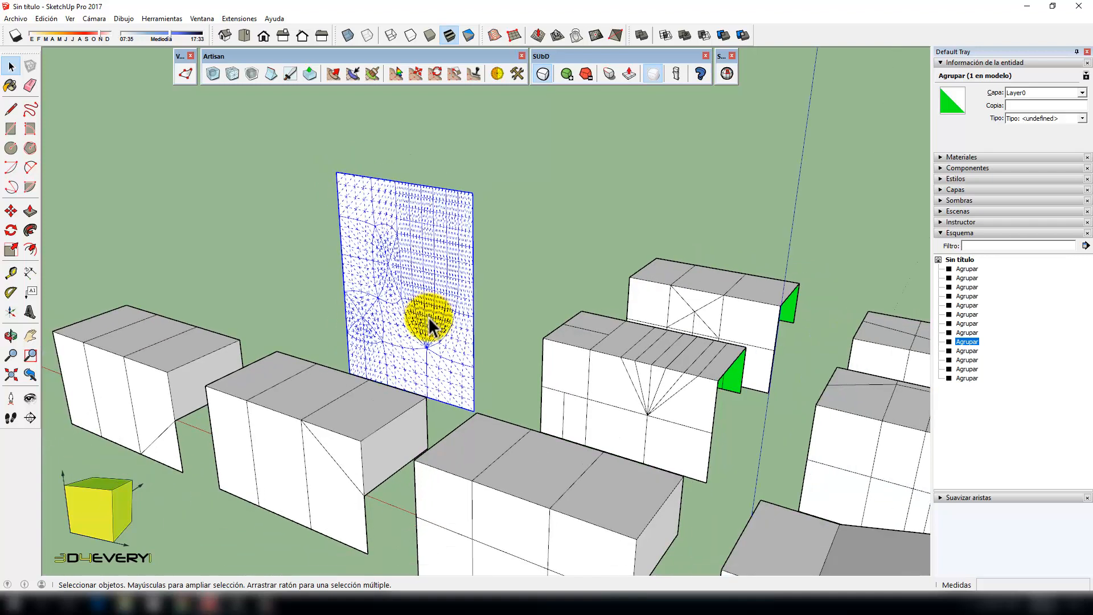
middle_drag(516, 335, 455, 346)
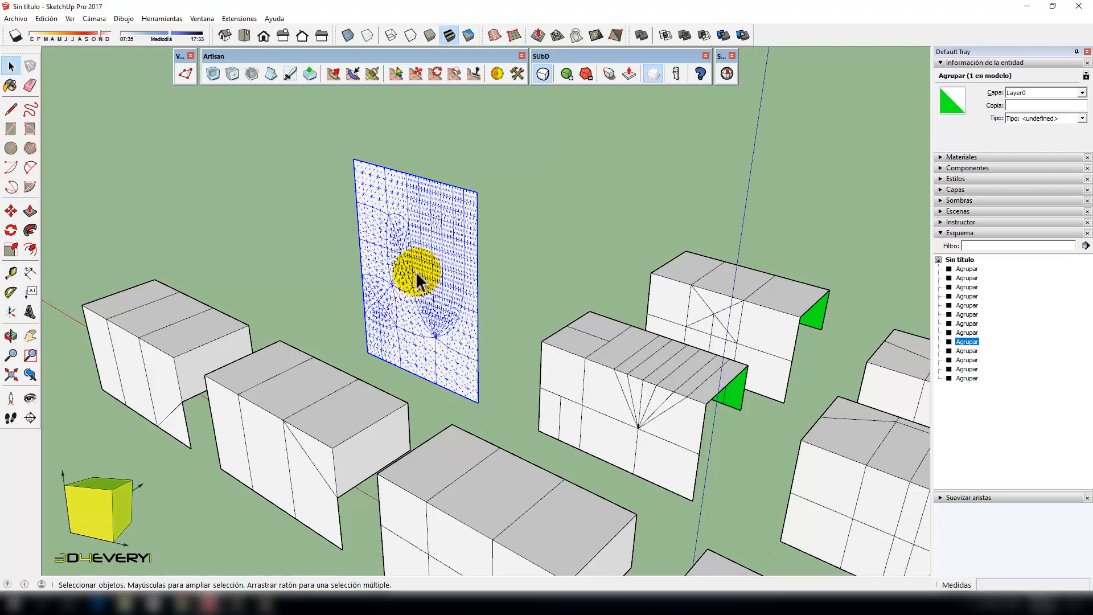
scroll(415, 289, up, 3)
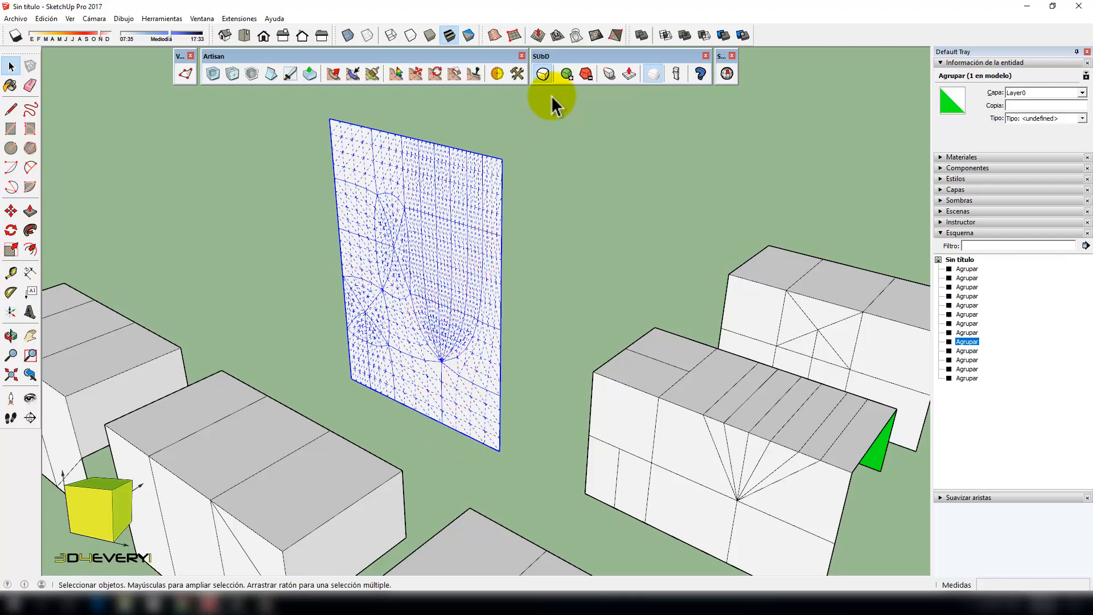
key(alt+h)
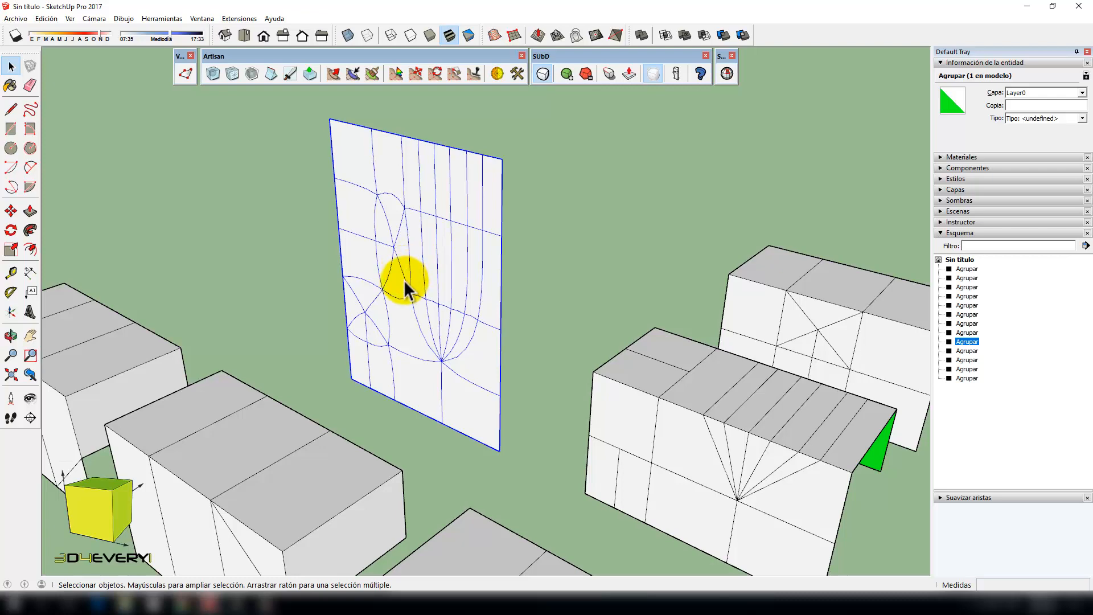
scroll(405, 285, down, 4)
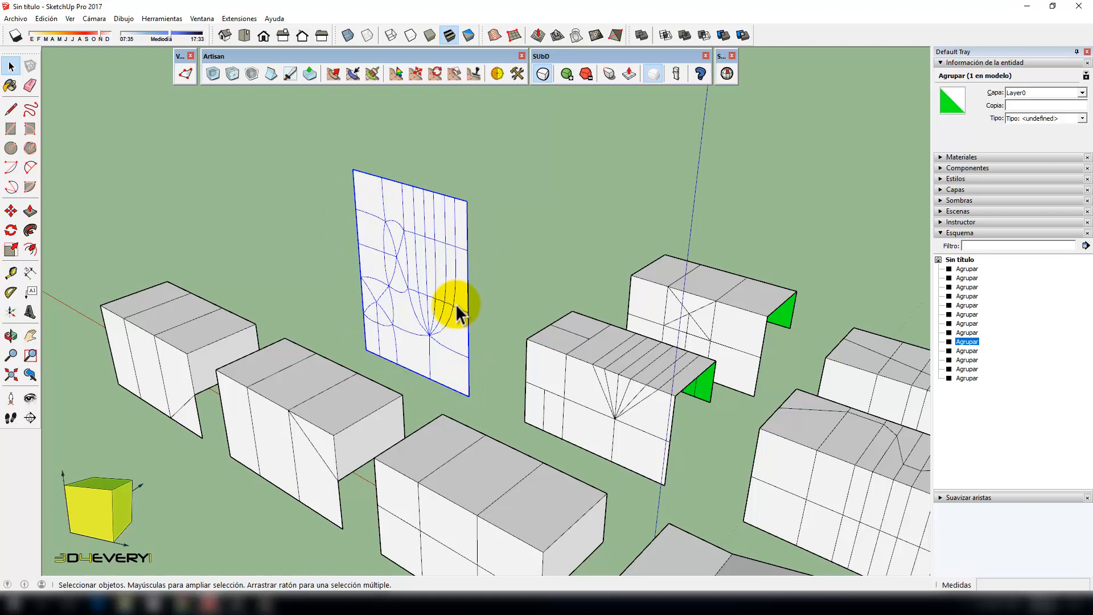
- Subdivide the open box group beside the flat panel with SUbD and inspect its rounded top from several angles
click(577, 380)
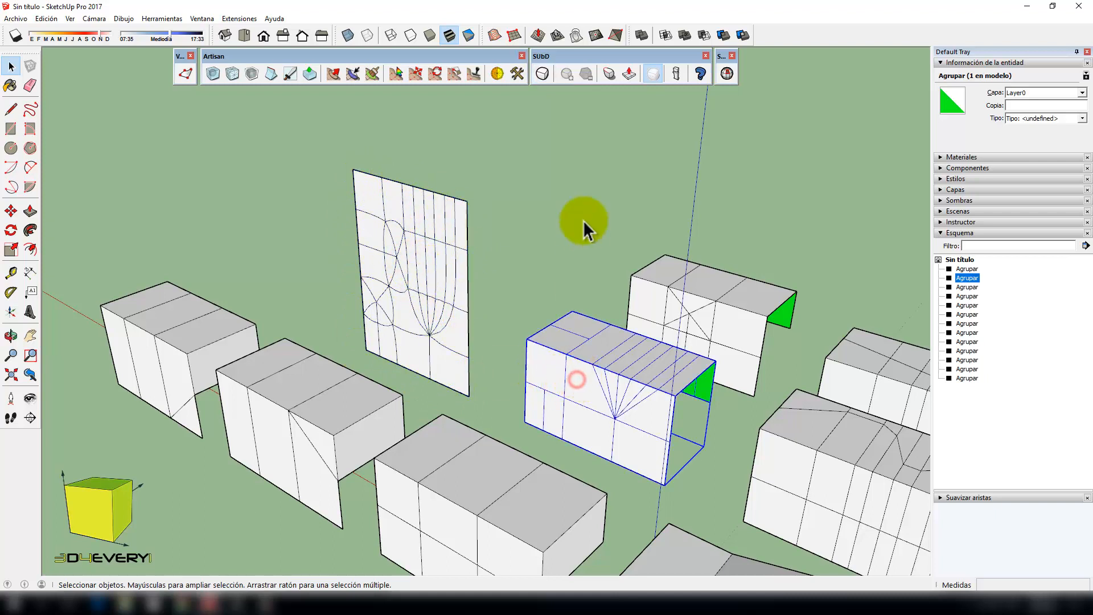
click(543, 71)
middle_drag(598, 450, 418, 392)
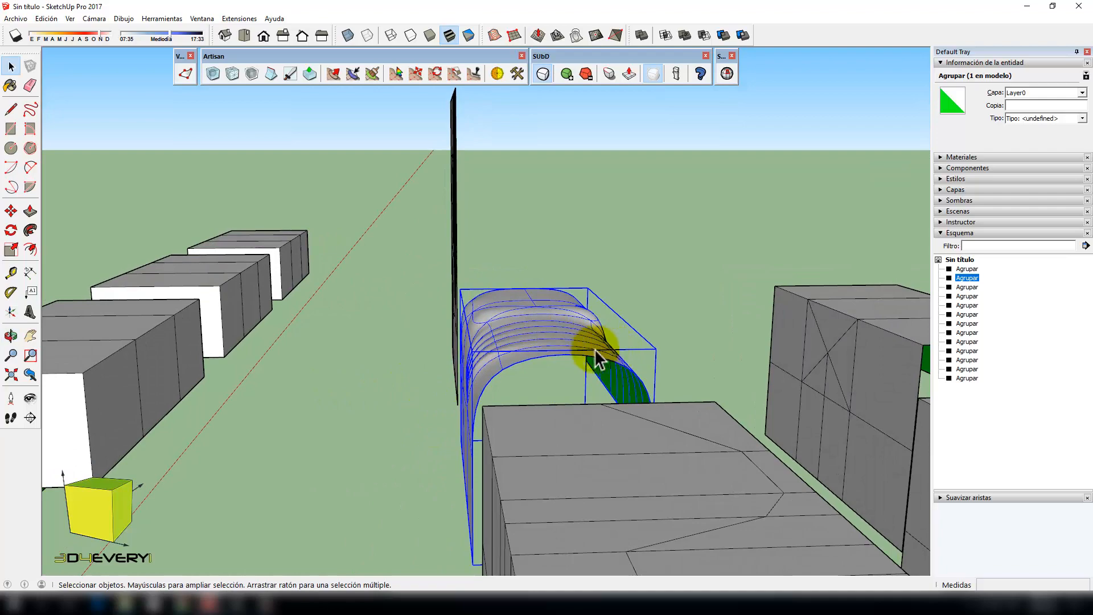
middle_drag(463, 420, 628, 415)
scroll(627, 418, down, 3)
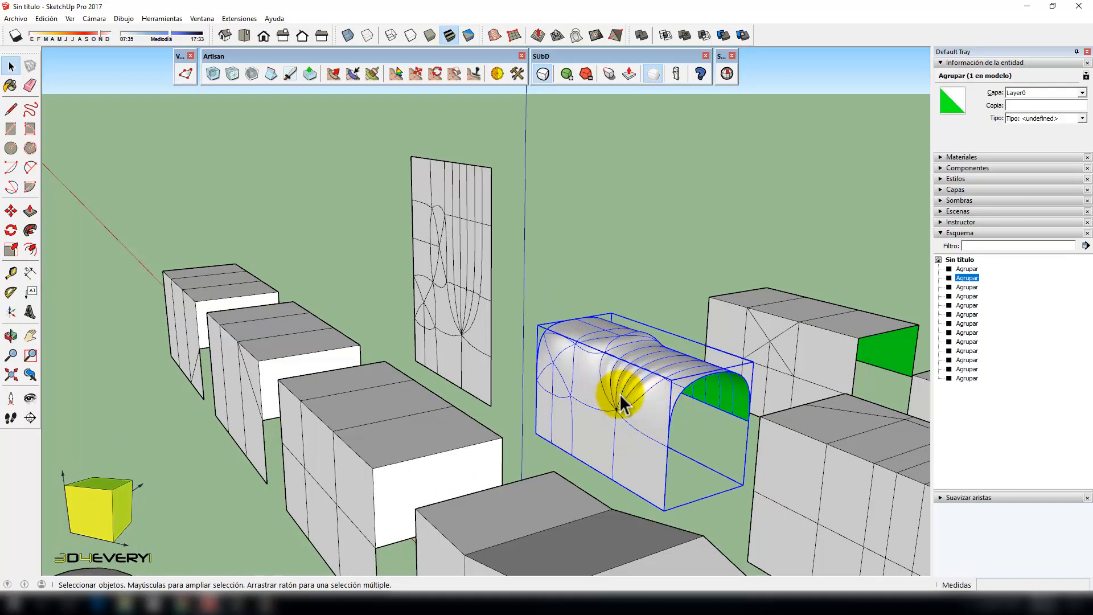
middle_drag(639, 476, 541, 293)
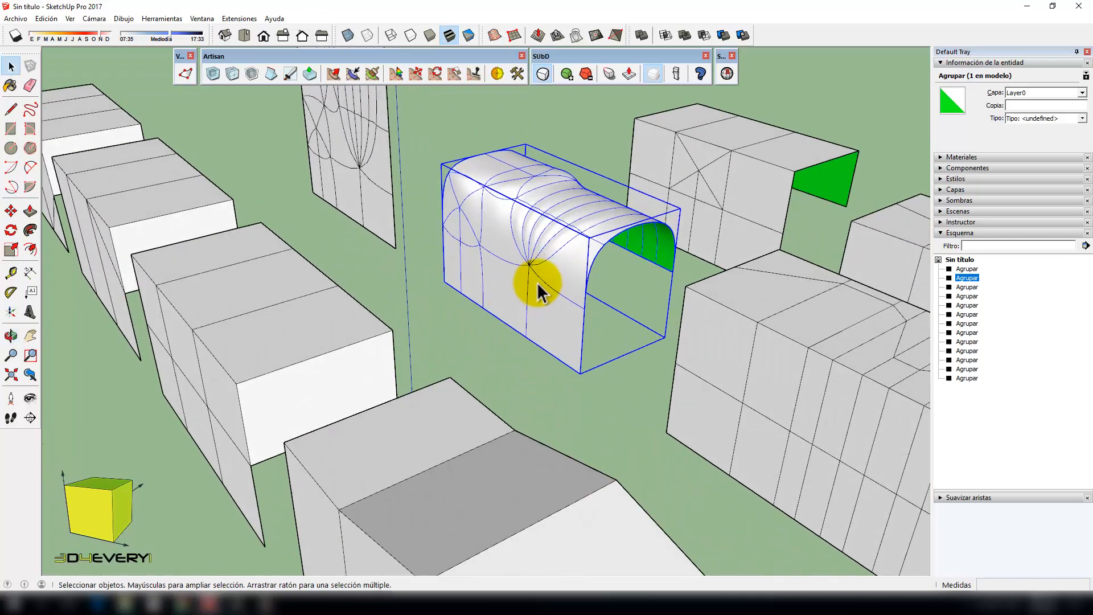
scroll(536, 285, down, 5)
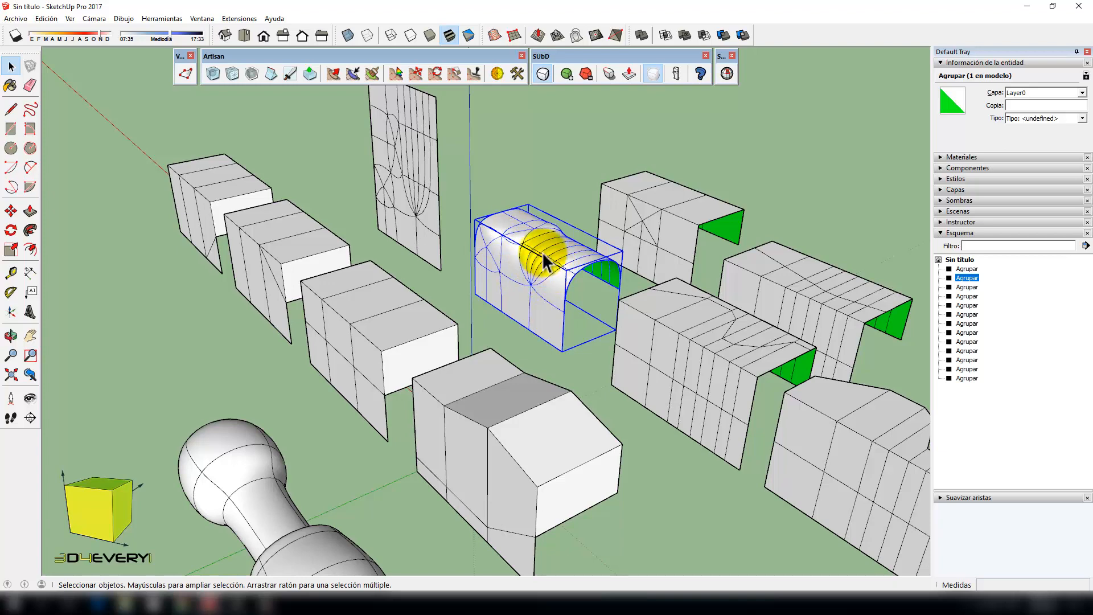
scroll(532, 251, up, 2)
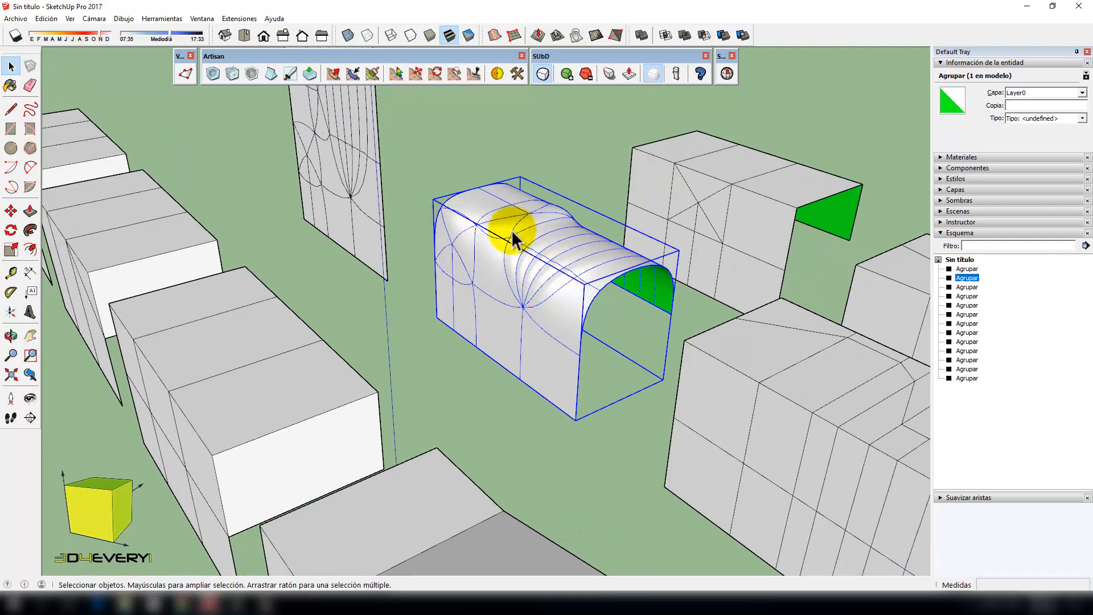
middle_drag(592, 333, 466, 297)
scroll(461, 333, down, 3)
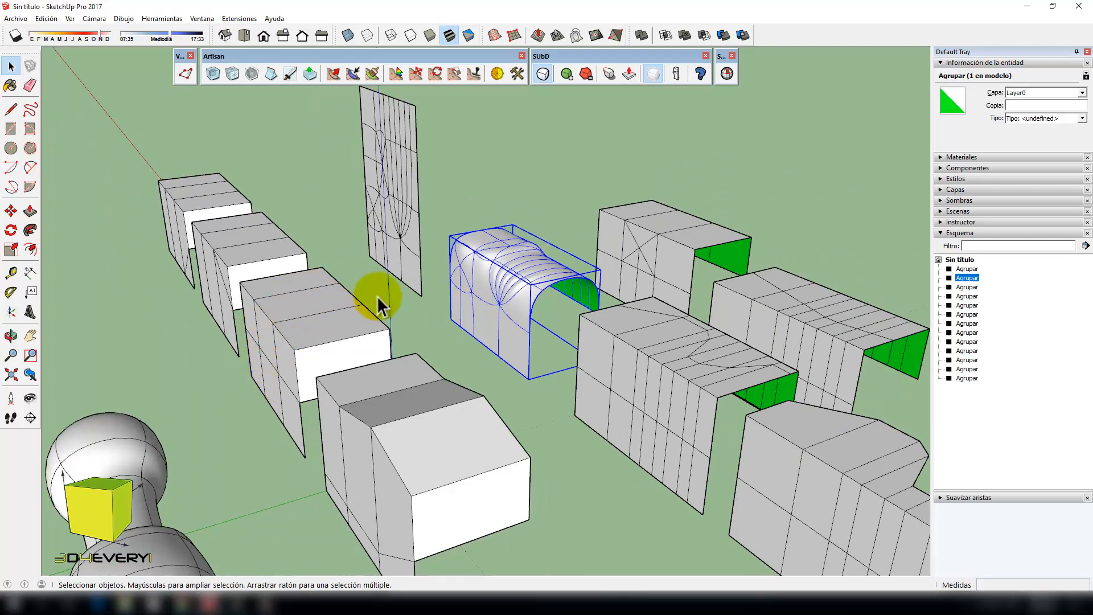
middle_drag(513, 285, 575, 308)
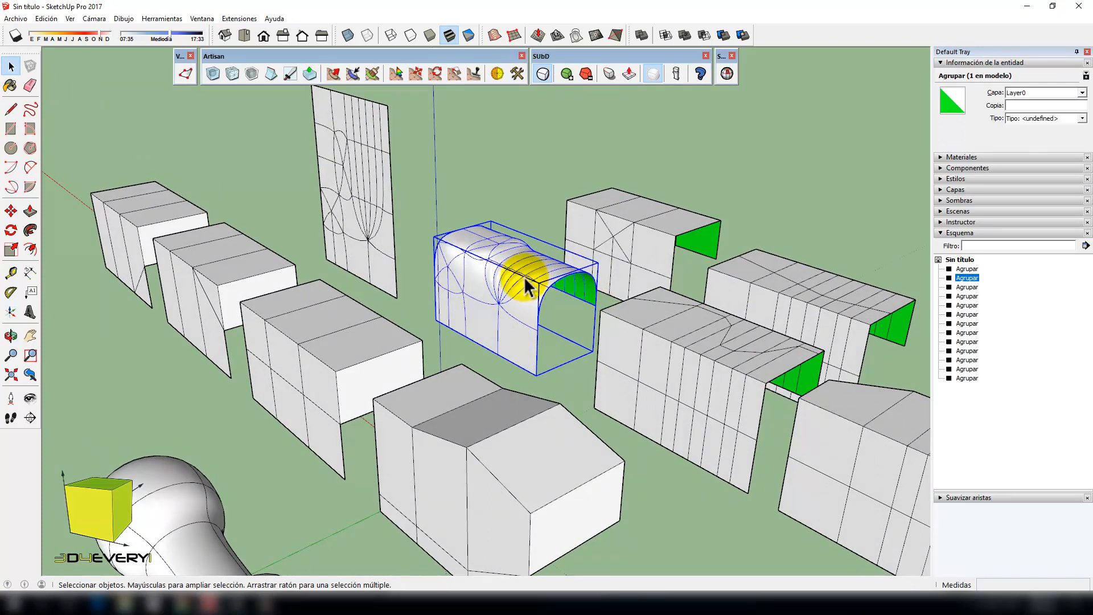
- Turn off the open box group's subdivision and erase the extra diagonal edges on its top and front faces inside the group
click(538, 77)
scroll(493, 311, up, 3)
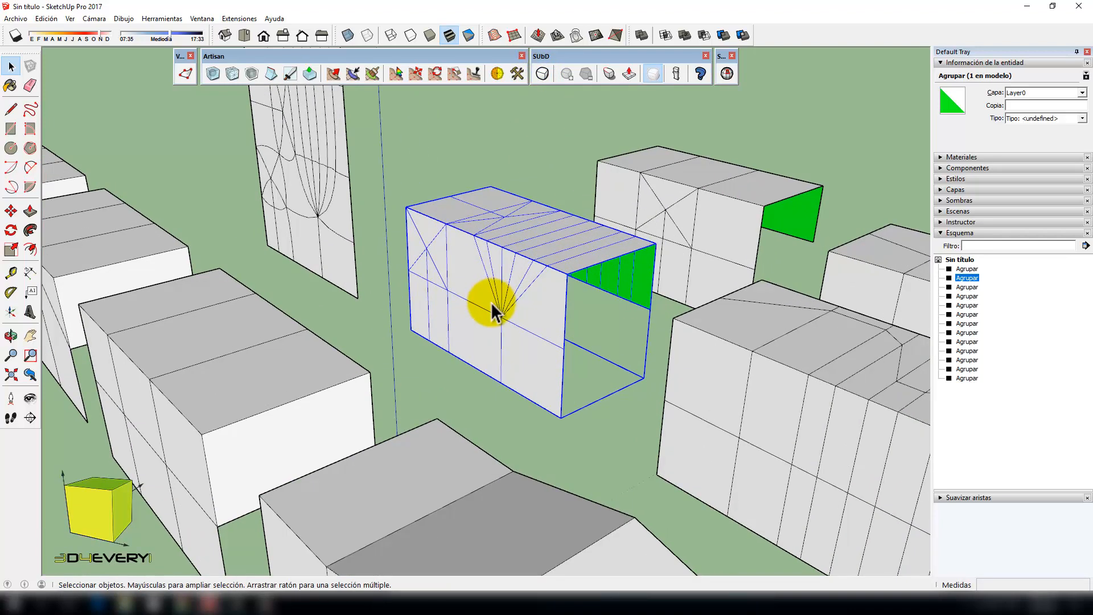
middle_drag(494, 311, 532, 386)
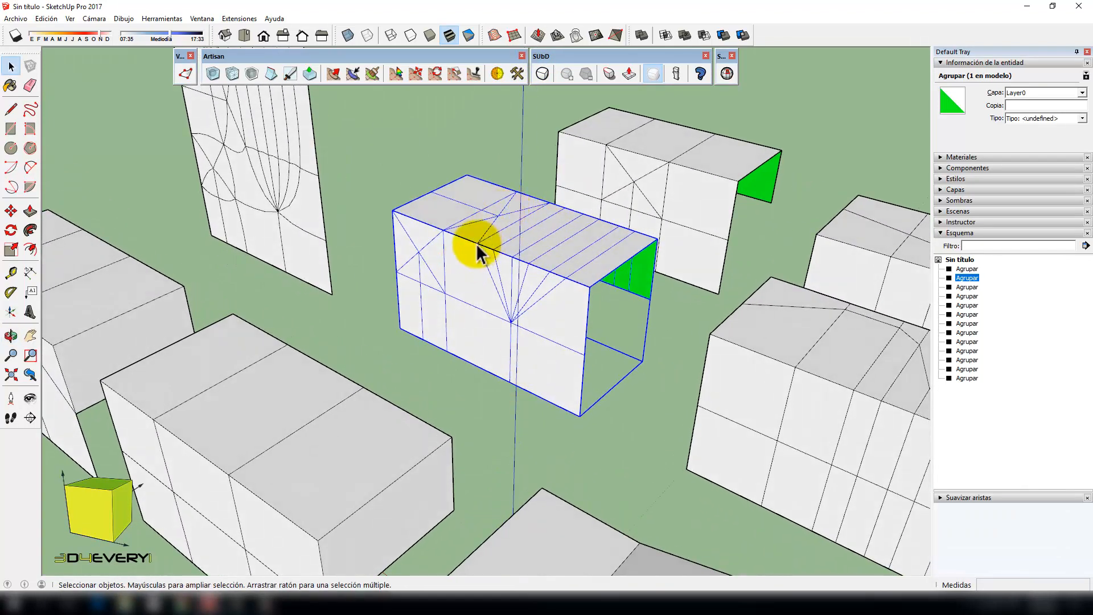
double_click(477, 225)
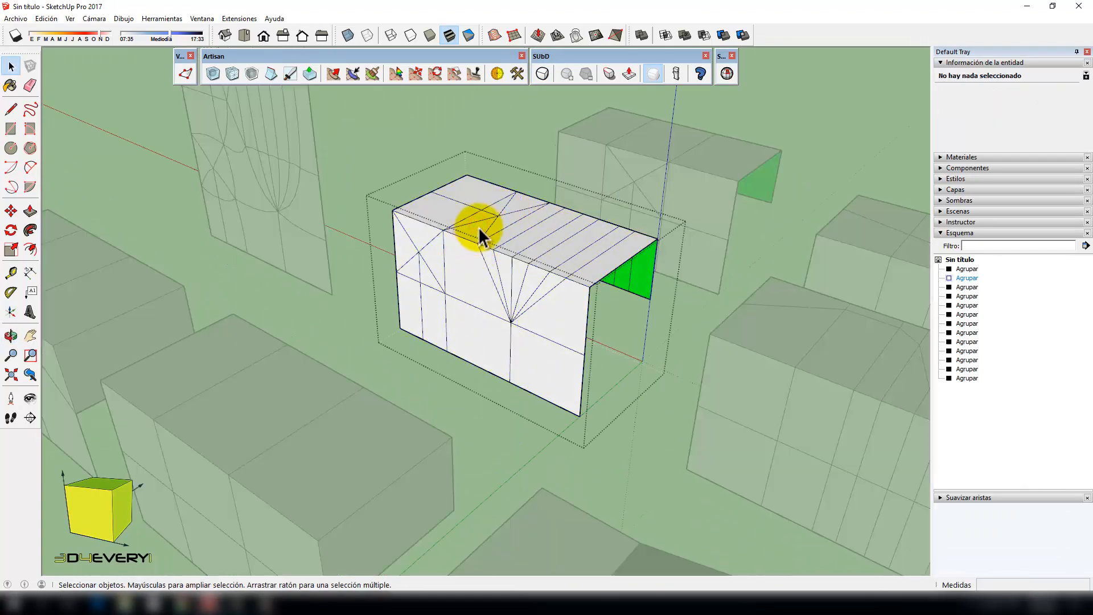
key(e)
drag(493, 221, 501, 215)
drag(419, 267, 421, 241)
mouse_move(454, 292)
middle_down()
mouse_move(471, 315)
mouse_move(412, 302)
middle_up()
scroll(413, 303, down, 2)
shift+middle_drag(468, 323, 455, 288)
key(space)
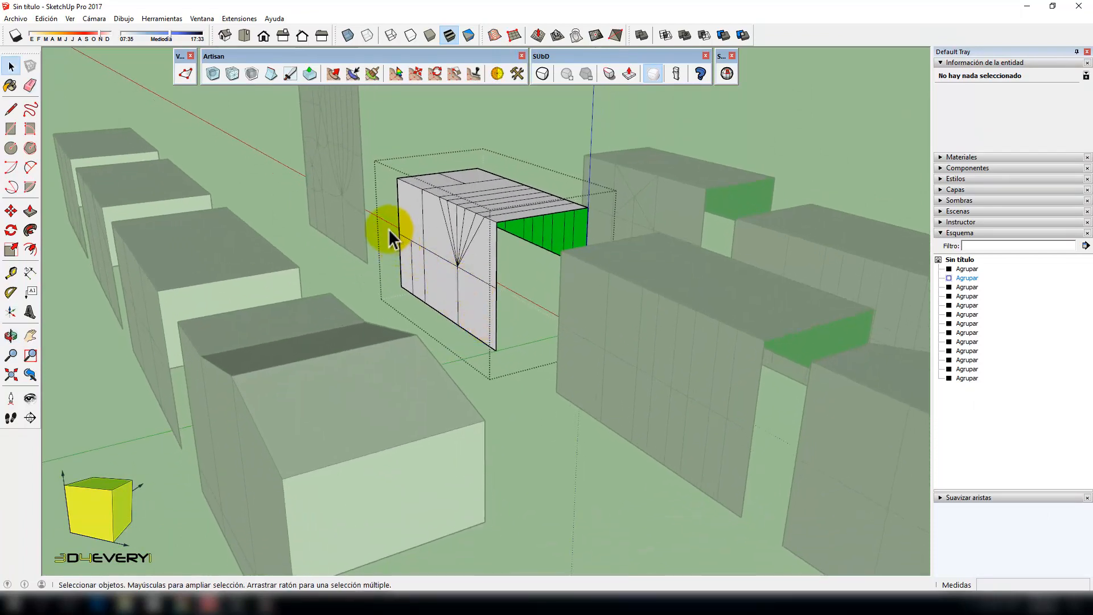
- Move the horizontal edges across the open box's front face about 0.37 m up the blue axis and close the group
drag(501, 293, 503, 294)
middle_drag(491, 306, 452, 263)
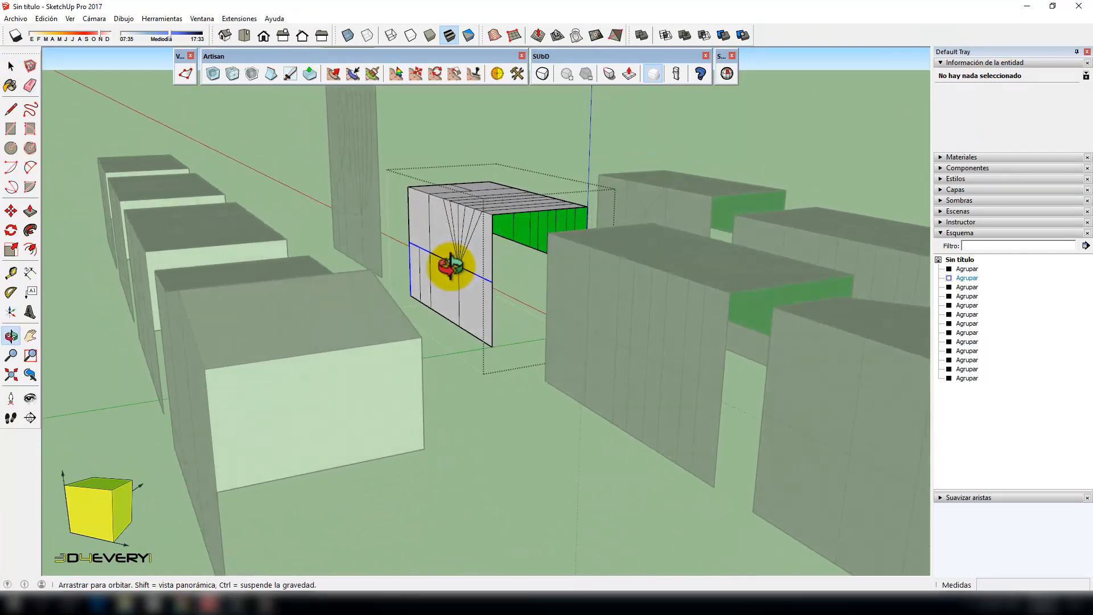
shift+middle_drag(467, 320, 437, 312)
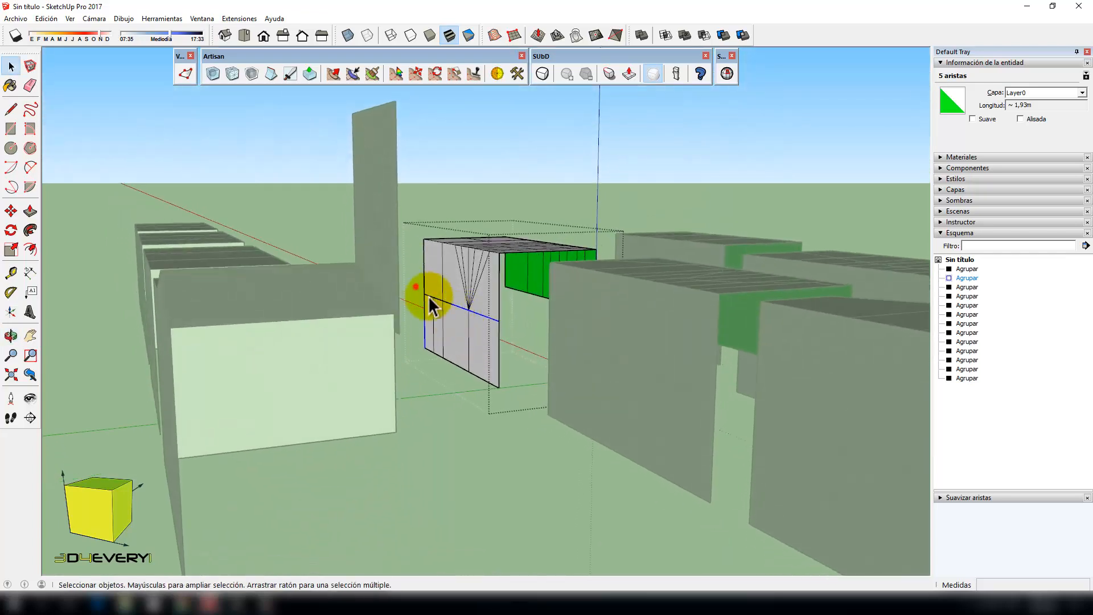
drag(416, 287, 499, 267)
key(m)
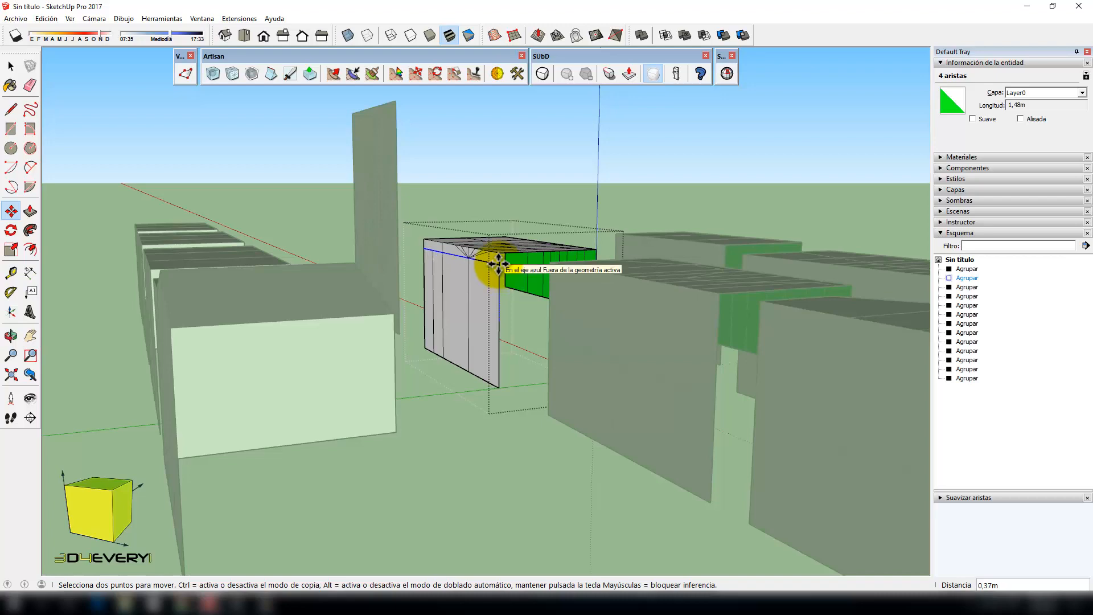
middle_drag(467, 333, 517, 409)
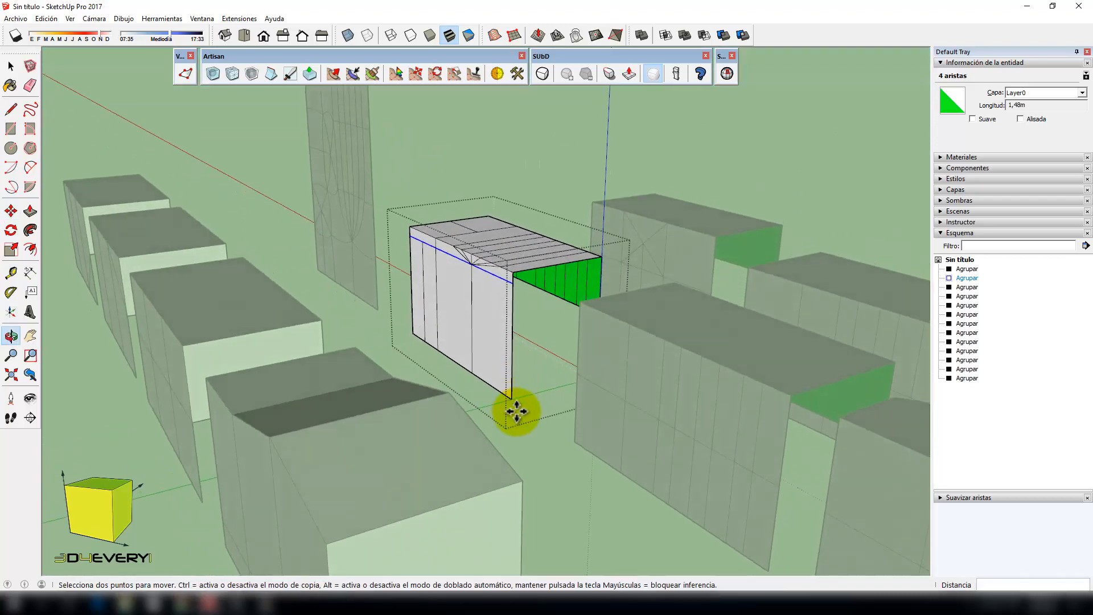
key(space)
click(525, 432)
- Subdivide the edited open box group with SUbD and inspect the rounding along its upper front edge
middle_drag(541, 445, 535, 416)
click(488, 300)
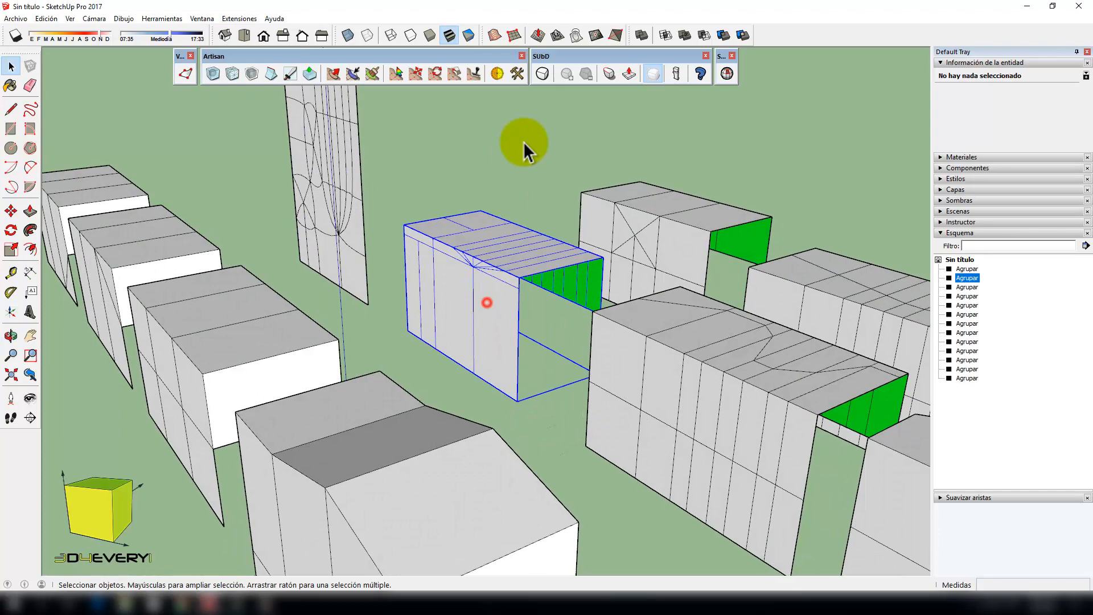
click(543, 74)
middle_drag(478, 343, 501, 288)
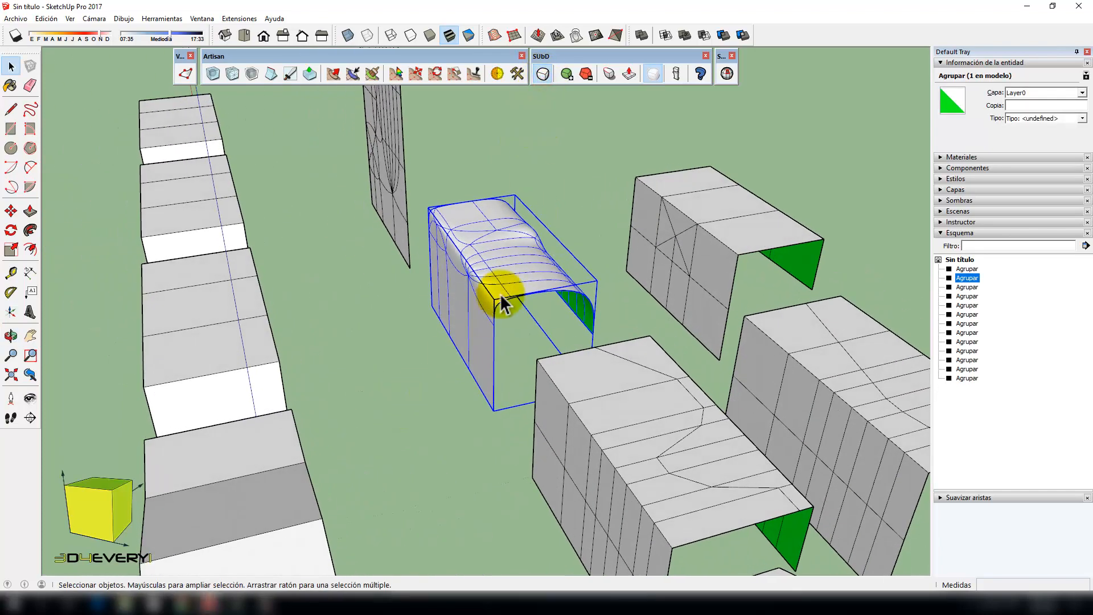
scroll(492, 265, up, 3)
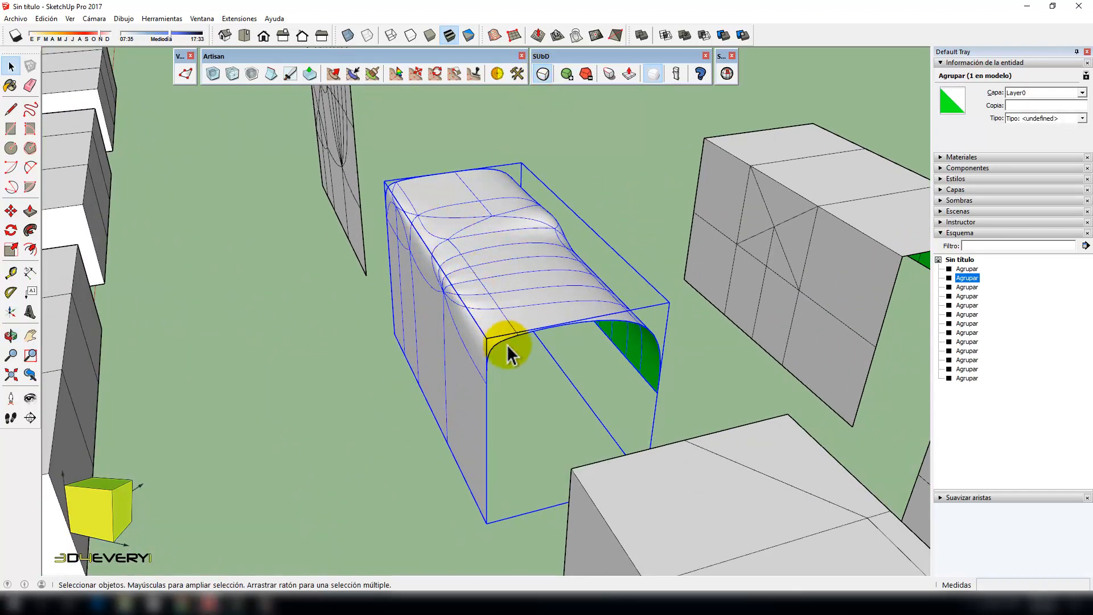
scroll(506, 344, down, 3)
middle_drag(361, 298, 371, 237)
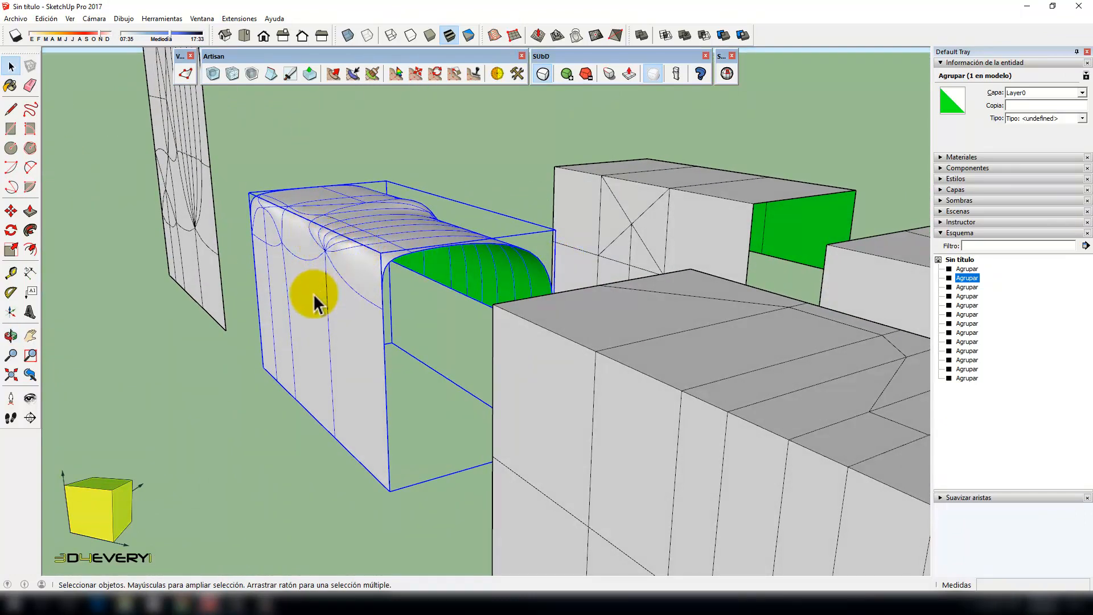
middle_drag(316, 304, 427, 244)
scroll(427, 239, up, 3)
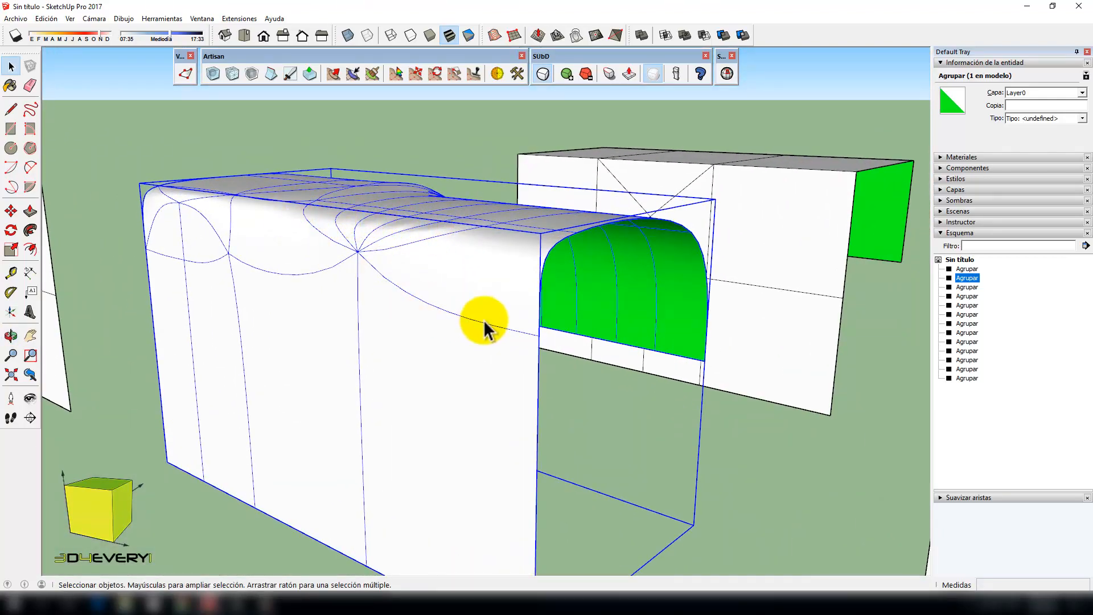
middle_drag(485, 331, 452, 343)
- Turn off the open box group's subdivision and move the horizontal edges across its front face down near the lower edge inside the group
key(t)
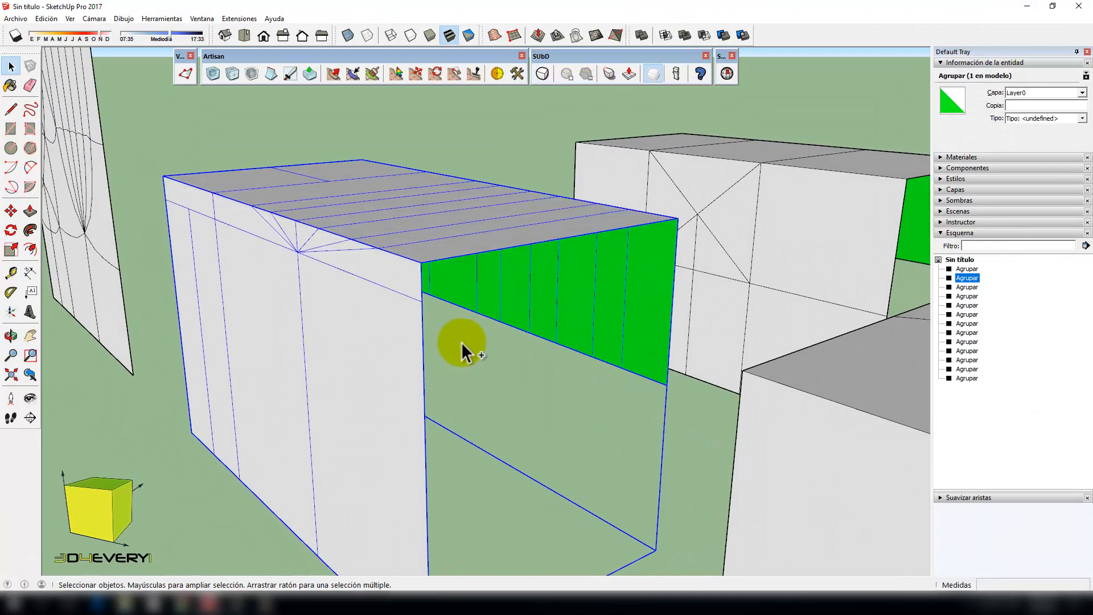
double_click(461, 343)
middle_drag(459, 342, 342, 330)
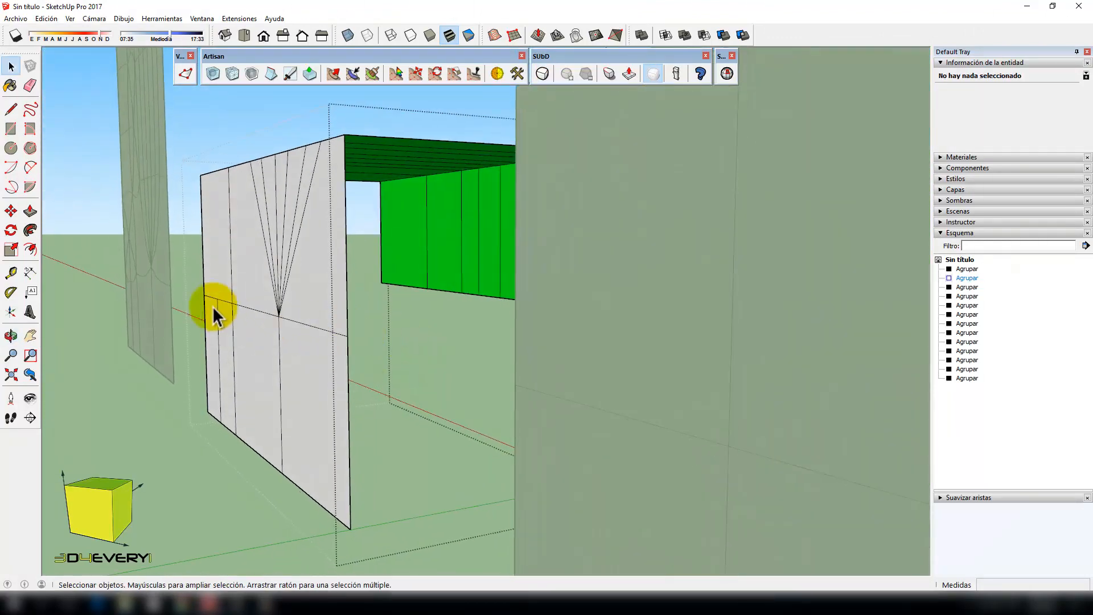
drag(196, 277, 386, 369)
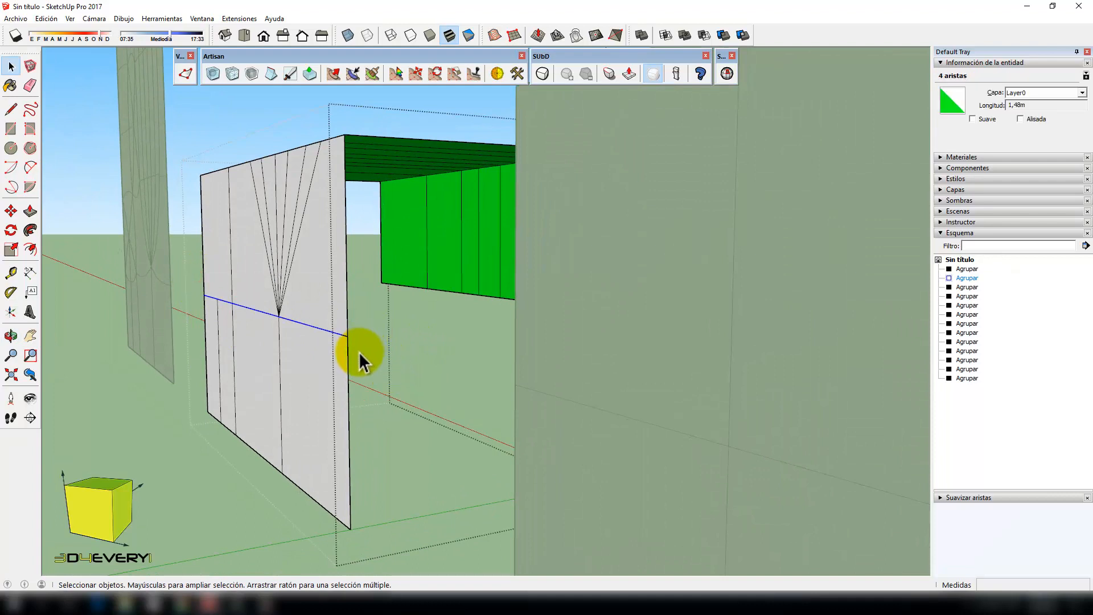
key(m)
click(348, 336)
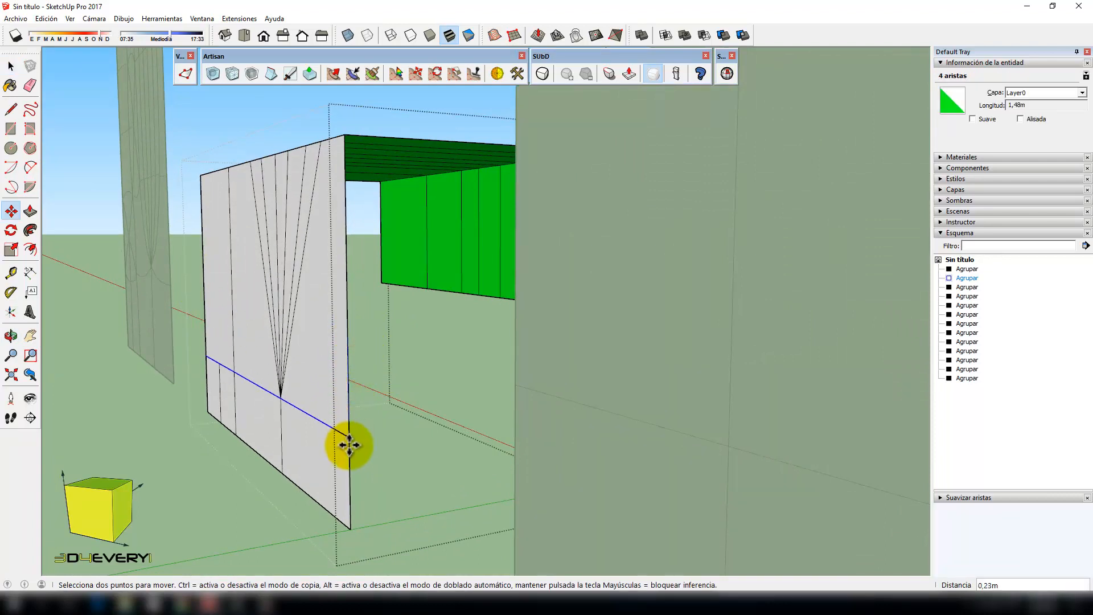
click(347, 477)
middle_drag(347, 476, 440, 441)
key(space)
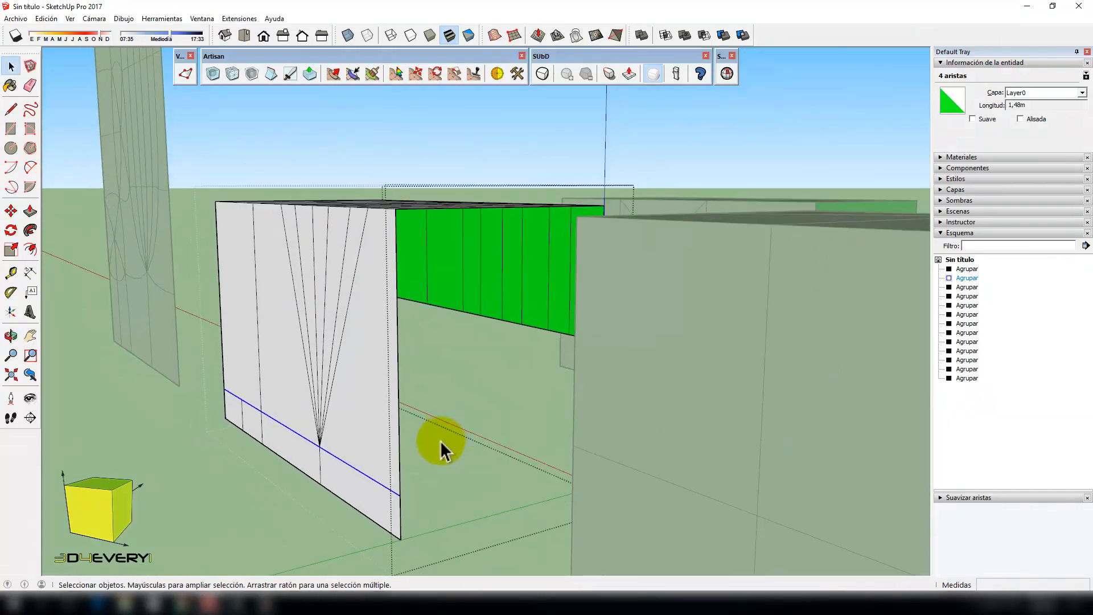
click(282, 514)
- Subdivide the edited open box group with SUbD and inspect the wider rounding of its front and top
click(368, 354)
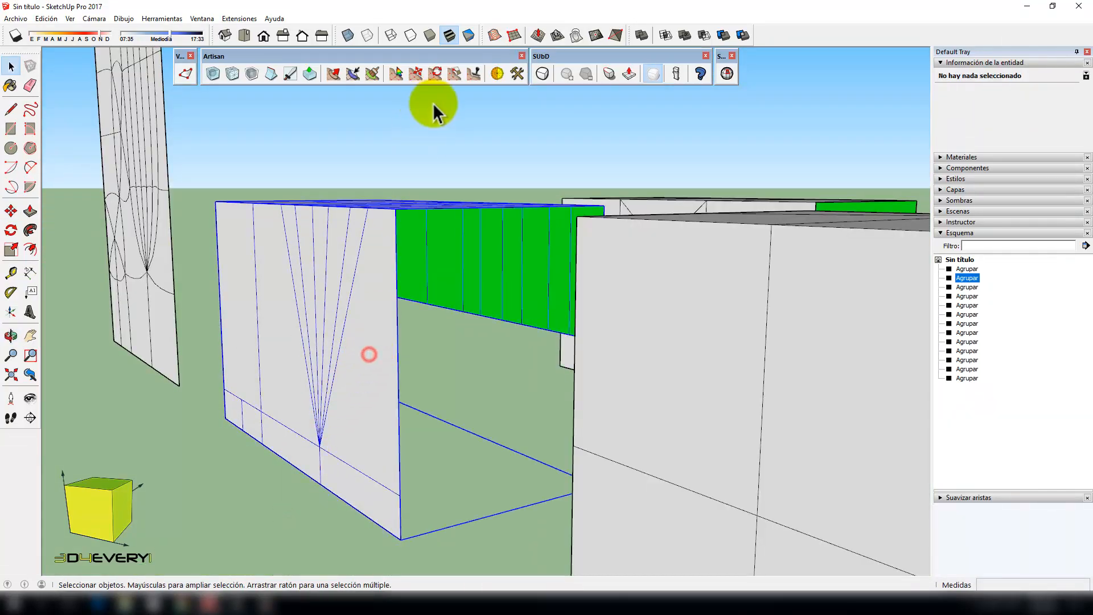
click(542, 73)
middle_drag(523, 223, 344, 418)
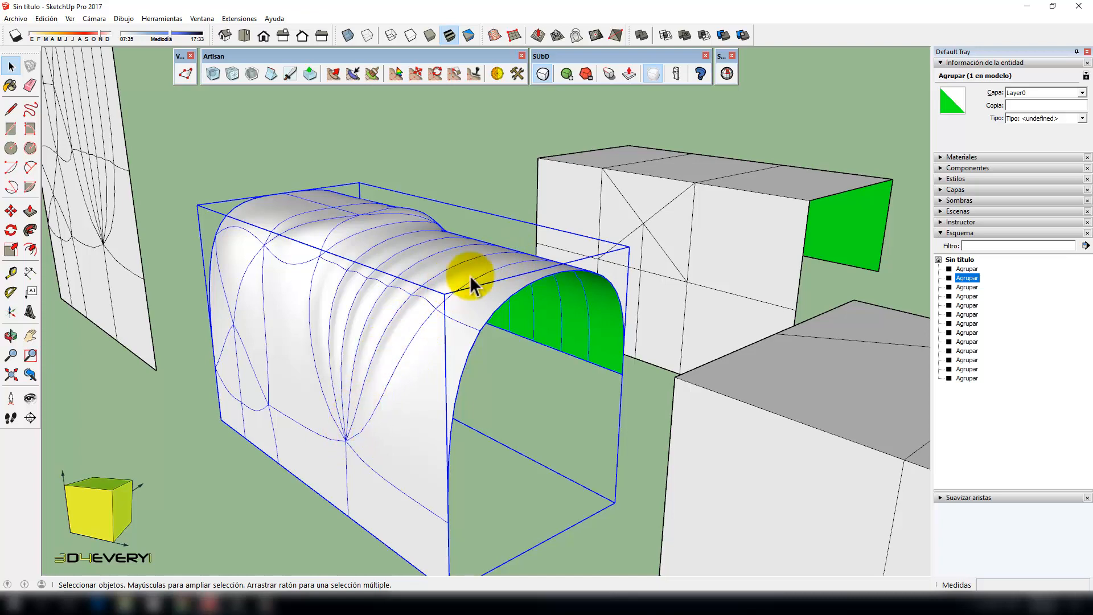
middle_drag(486, 248, 453, 457)
click(386, 501)
scroll(408, 388, down, 4)
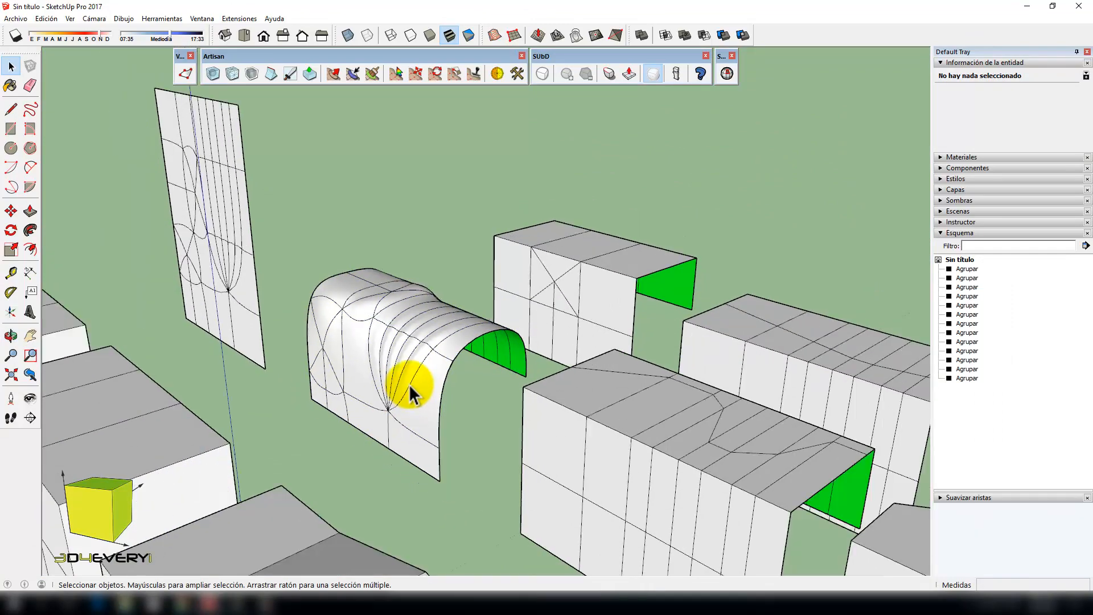
scroll(481, 359, down, 2)
middle_drag(481, 359, 507, 495)
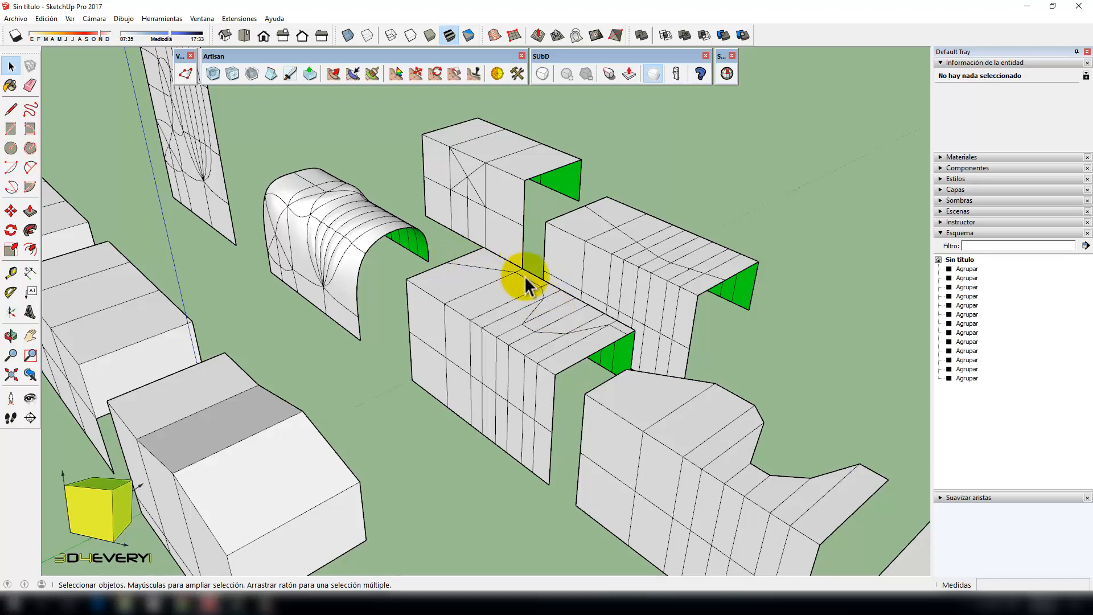
- Subdivide the open box group with the winding edge across its top using SUbD
scroll(474, 370, down, 3)
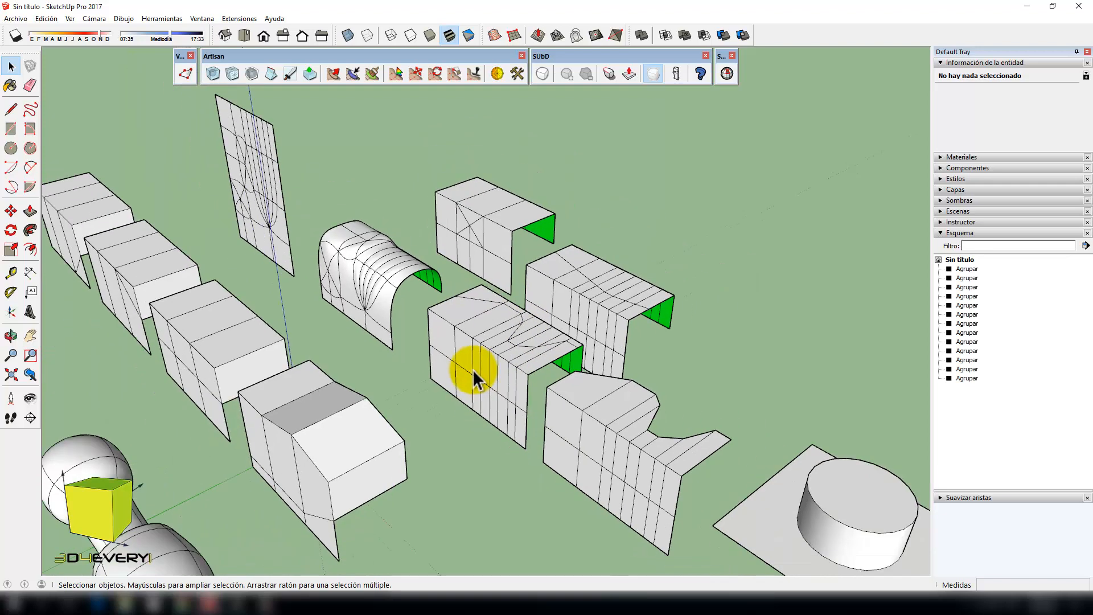
middle_drag(473, 371, 453, 425)
scroll(530, 366, up, 2)
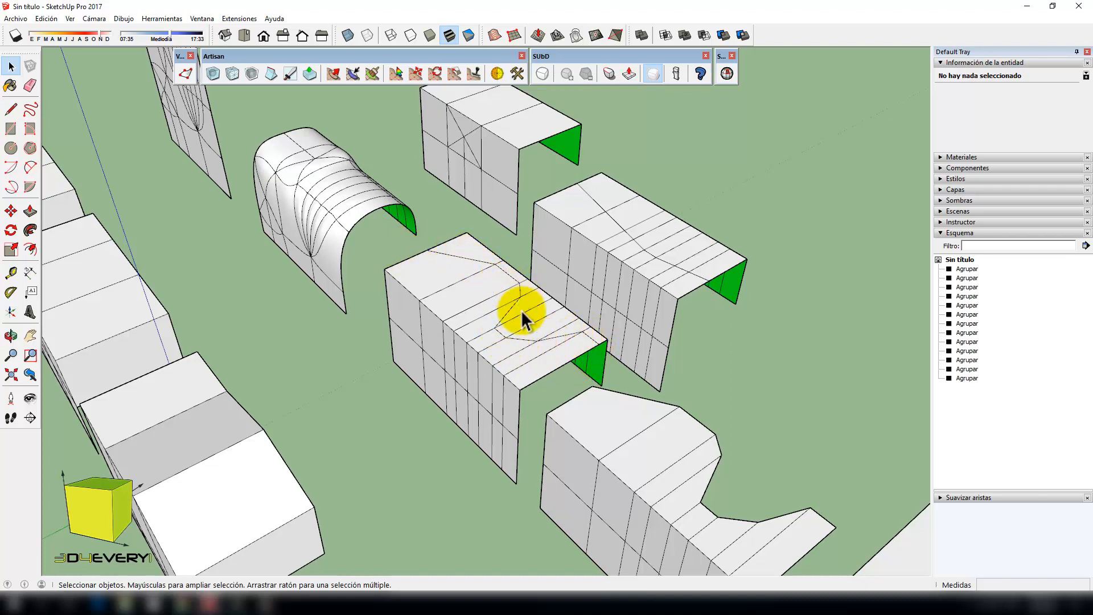
click(500, 346)
click(541, 75)
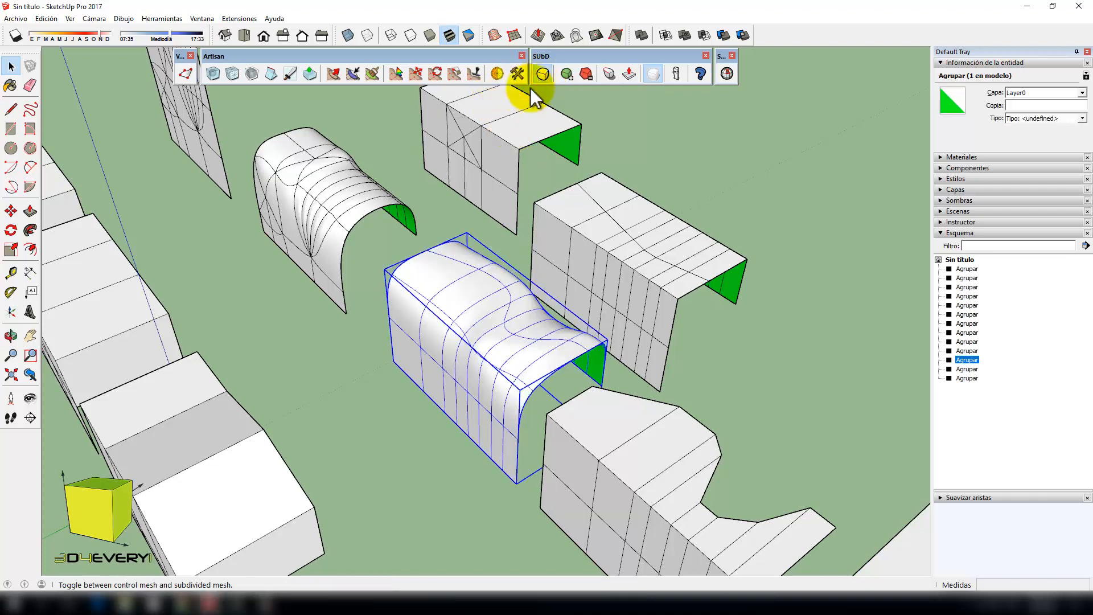
- Subdivide the neighbouring open box group with the edge running lengthwise across its top and compare the two smoothed shapes
click(615, 236)
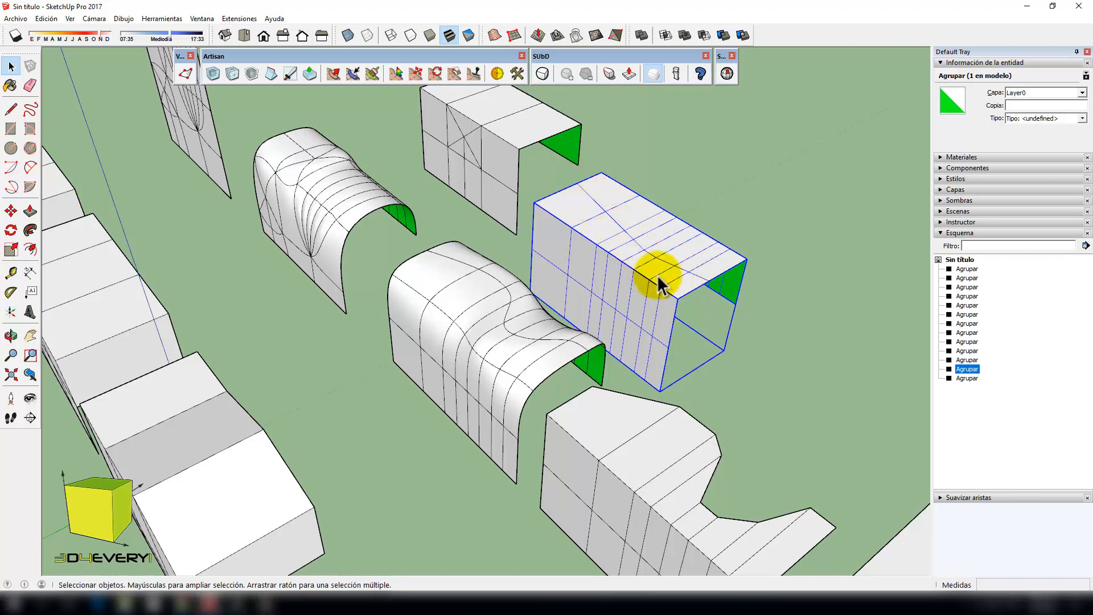
click(542, 73)
middle_drag(674, 345, 298, 292)
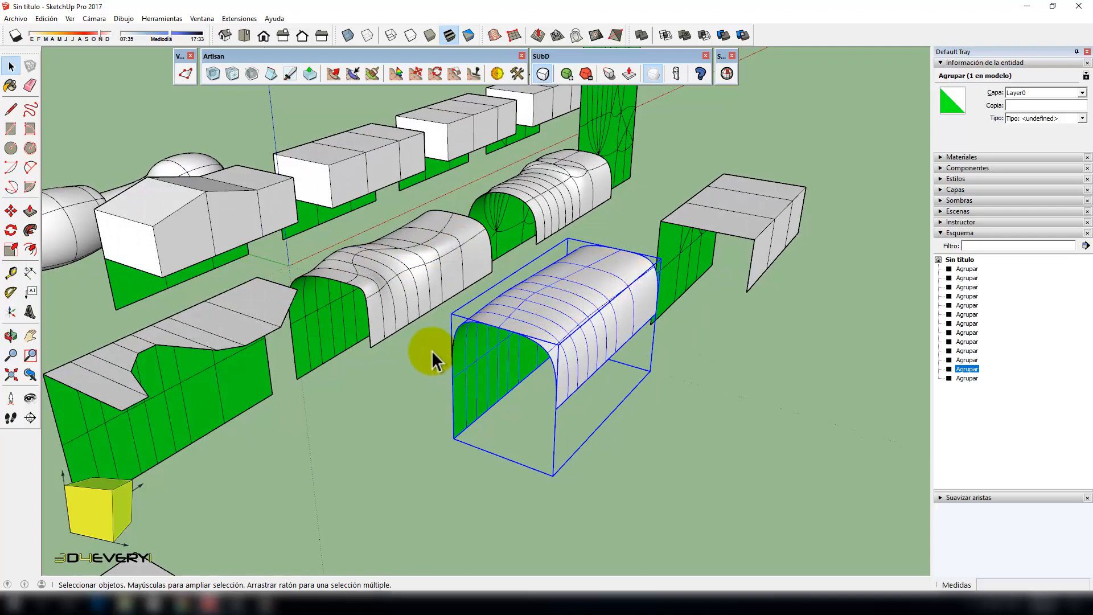
middle_drag(435, 361, 719, 323)
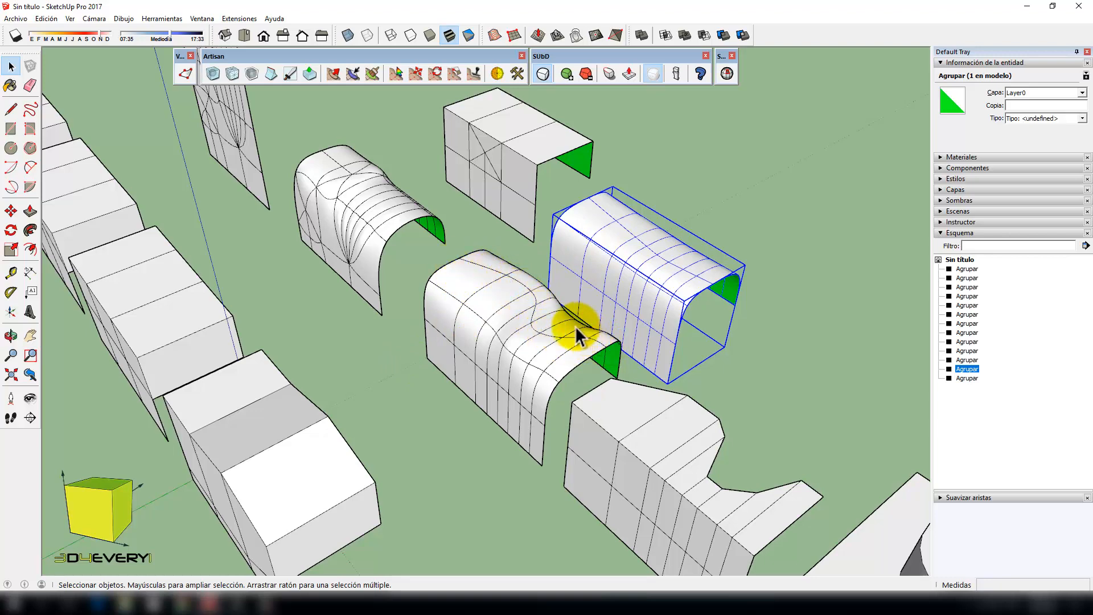
mouse_move(576, 335)
middle_down()
mouse_move(556, 244)
mouse_move(584, 341)
middle_up()
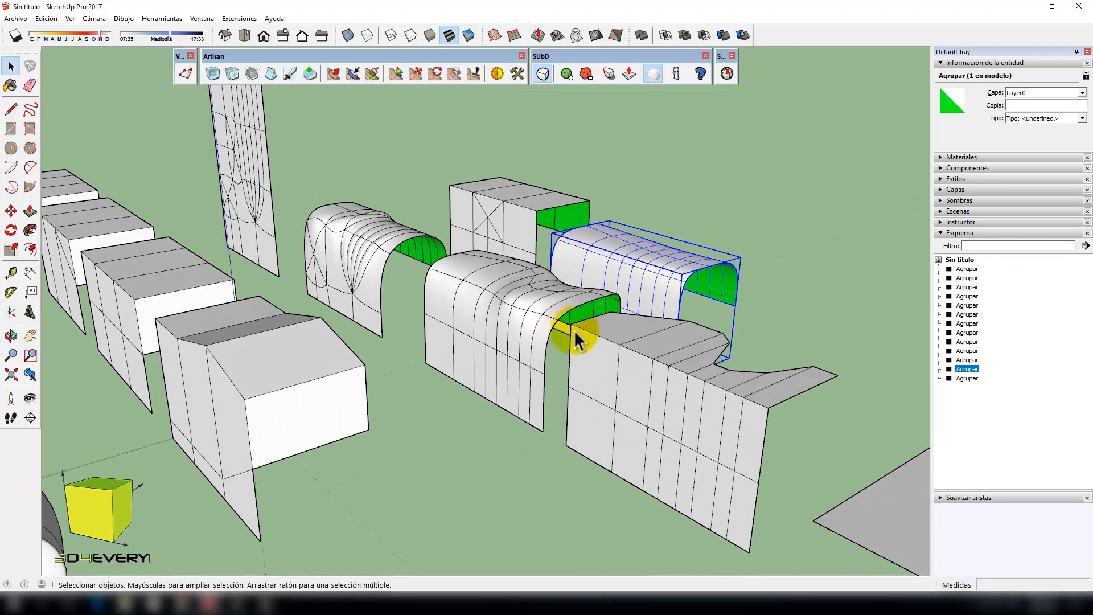
- Copy the open group with the notched top along the green axis, placing the copy beside the original
scroll(675, 399, down, 5)
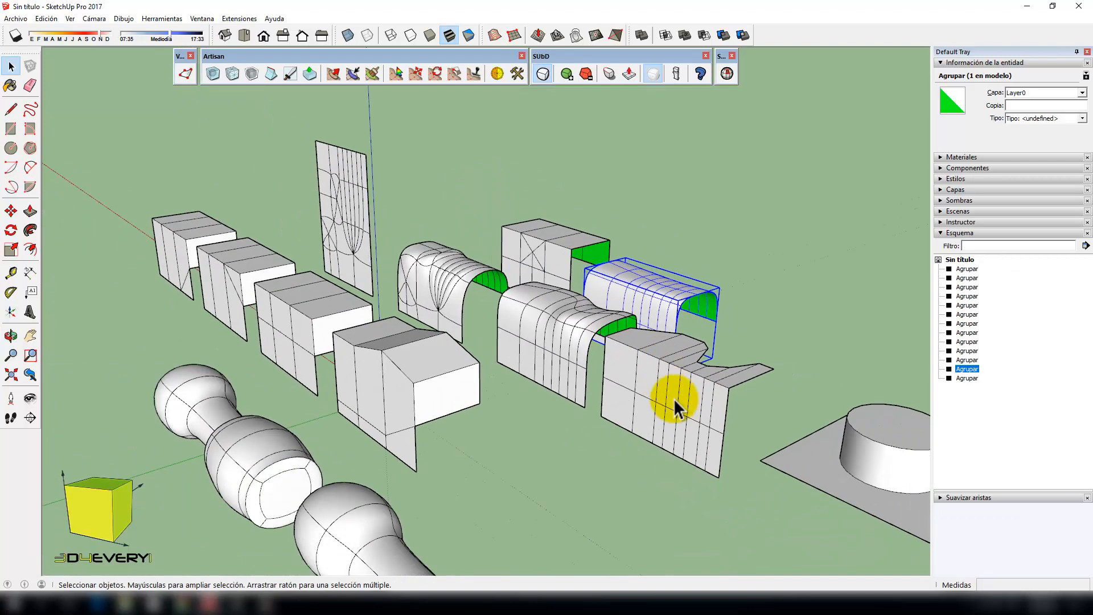
click(625, 438)
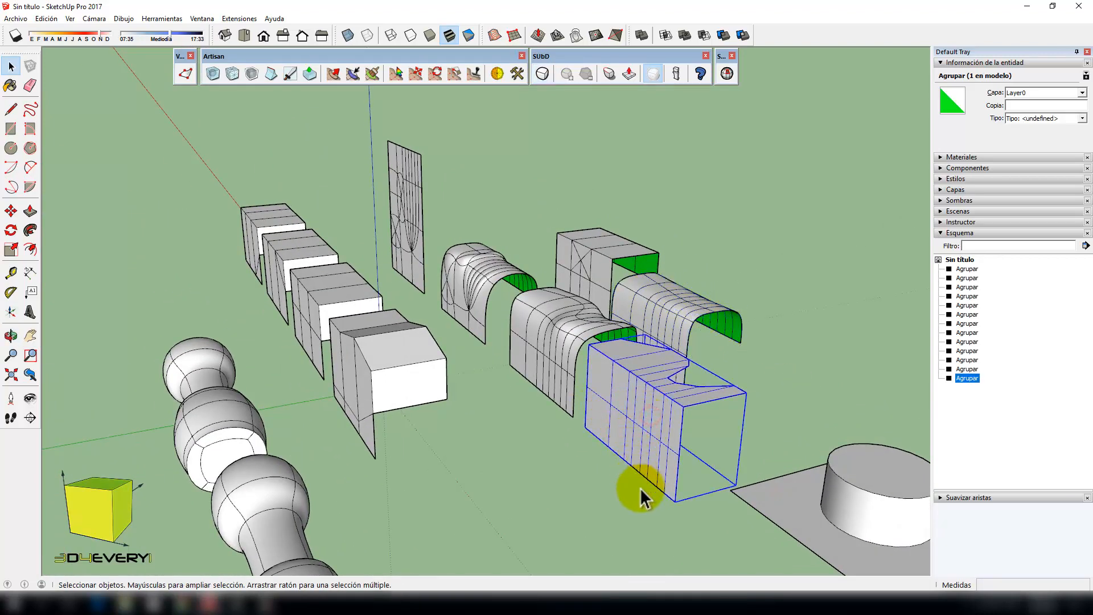
key(m)
key(ctrl)
click(676, 503)
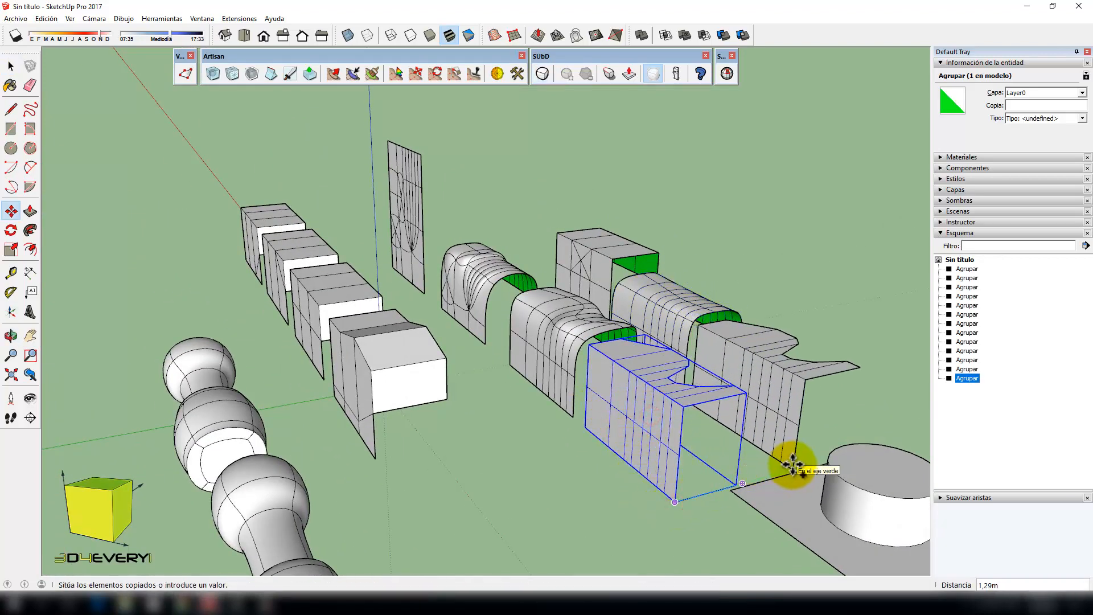
click(813, 456)
middle_drag(813, 456, 805, 358)
key(space)
- Open the copied group and draw a horizontal edge across its front face just below the upper edge
double_click(812, 357)
scroll(821, 366, up, 3)
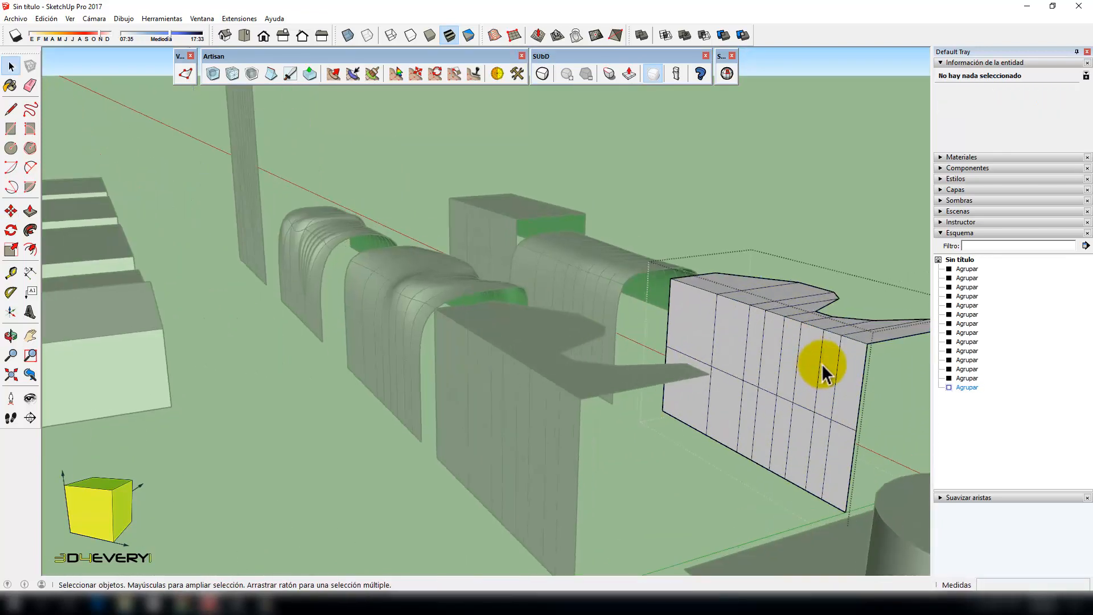
key(l)
scroll(867, 344, up, 3)
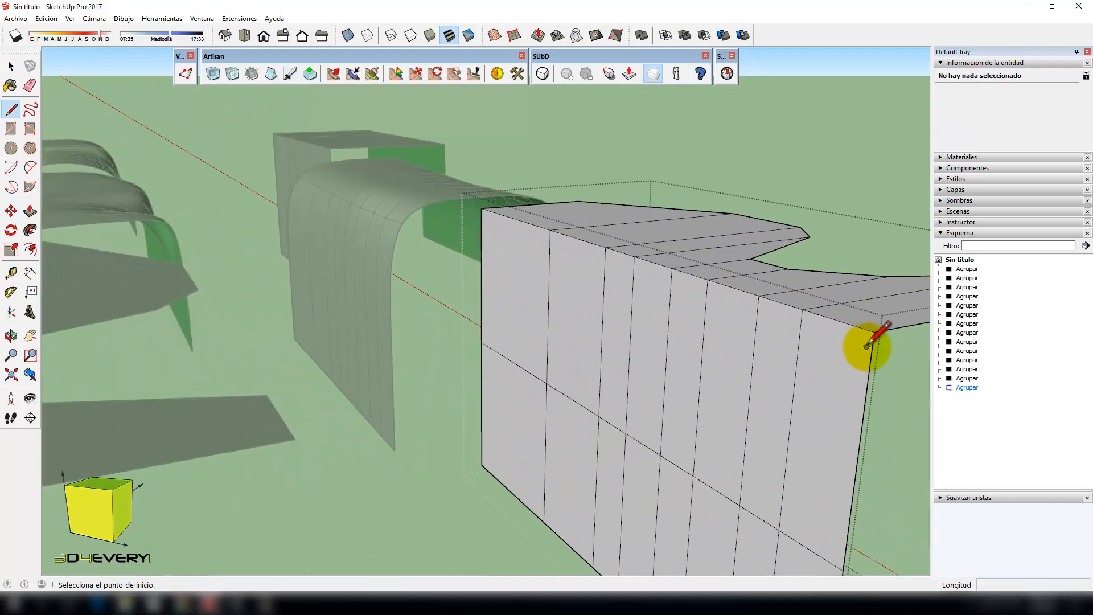
click(873, 342)
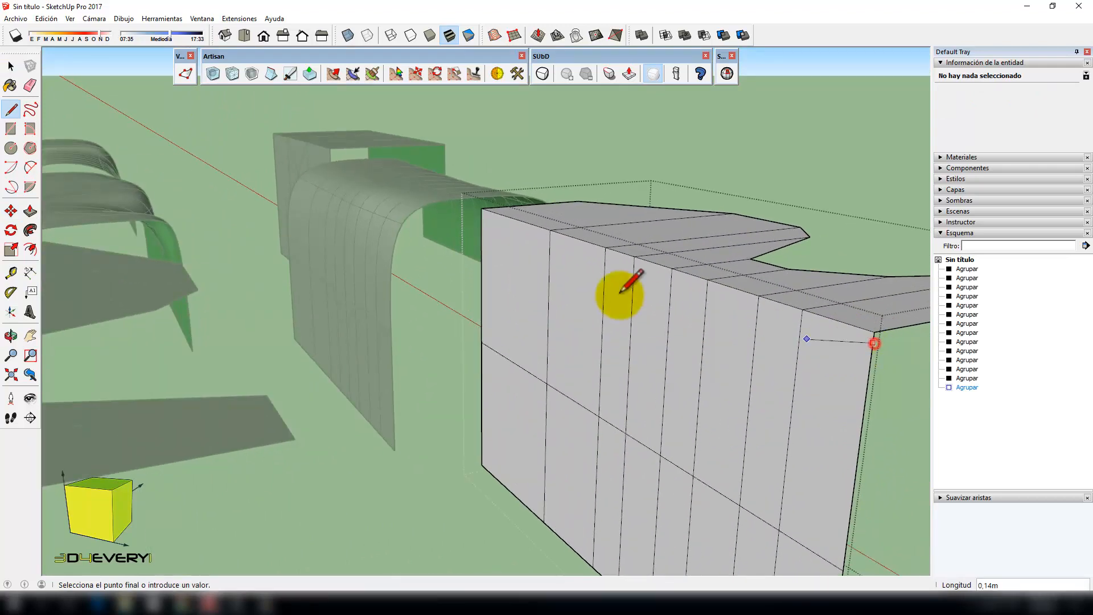
click(481, 215)
- Draw a parallel edge along the copy's top face just behind its front edge and close the group
scroll(496, 262, down, 3)
middle_drag(507, 289, 590, 419)
scroll(670, 415, up, 3)
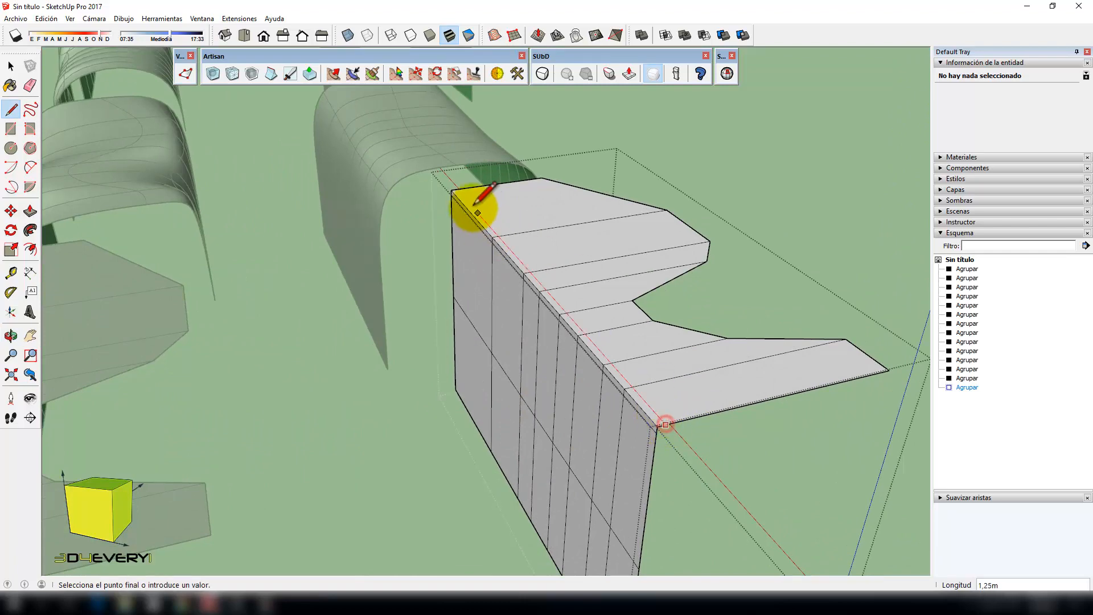
scroll(459, 190, down, 5)
middle_drag(459, 322, 520, 279)
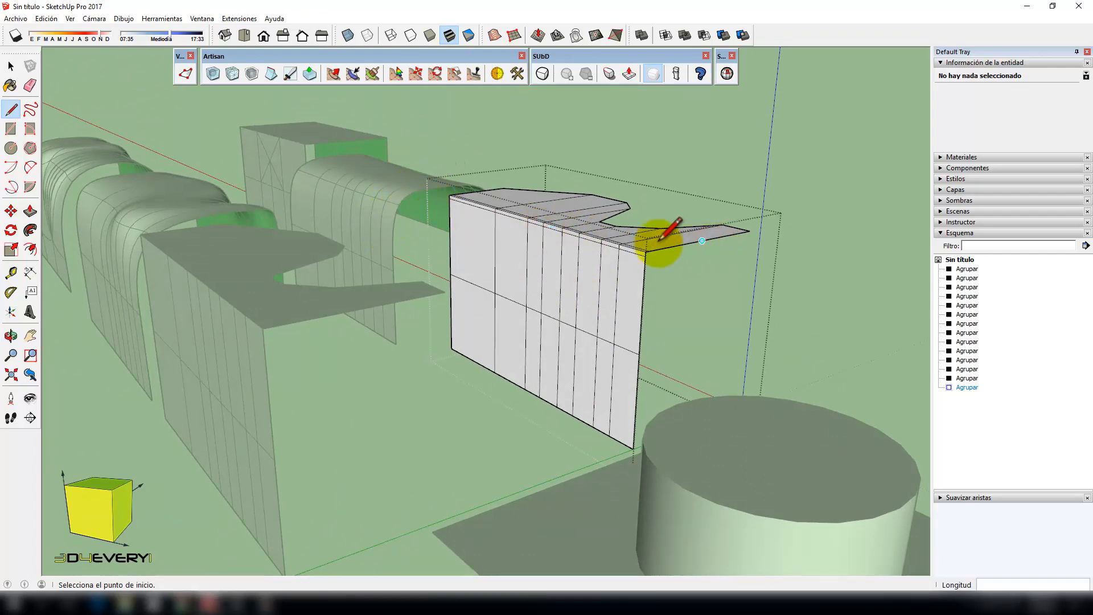
scroll(642, 305, down, 1)
scroll(568, 378, up, 1)
key(space)
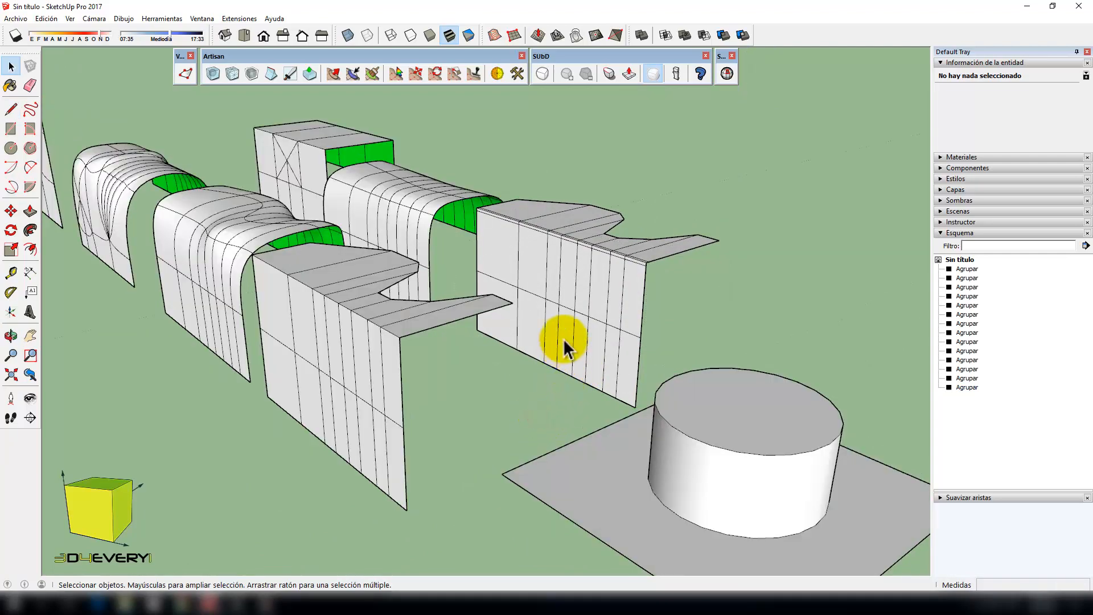
- Preview the copied group with SUbD subdivision, inspect the tightness of its upper front edge, and switch back to the control mesh
scroll(567, 347, down, 1)
click(535, 308)
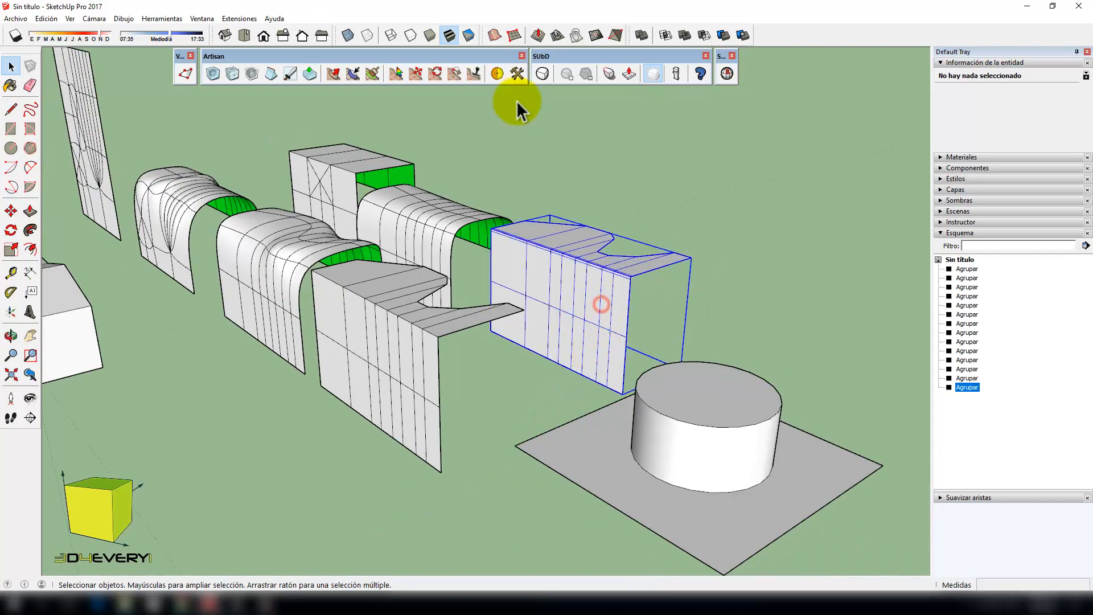
middle_drag(607, 349, 432, 296)
scroll(589, 279, up, 8)
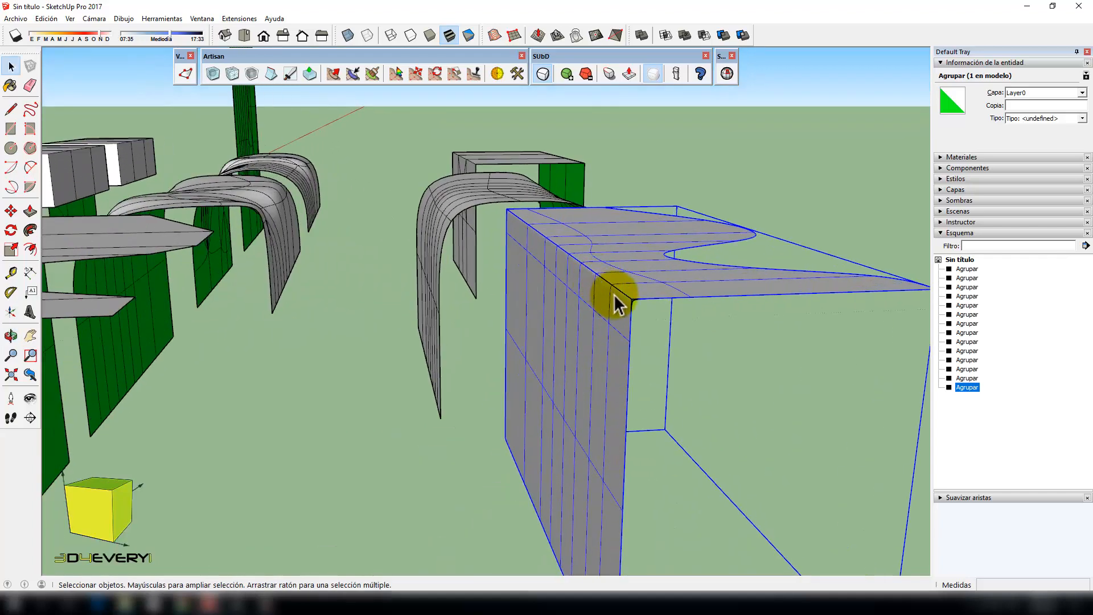
scroll(682, 315, down, 6)
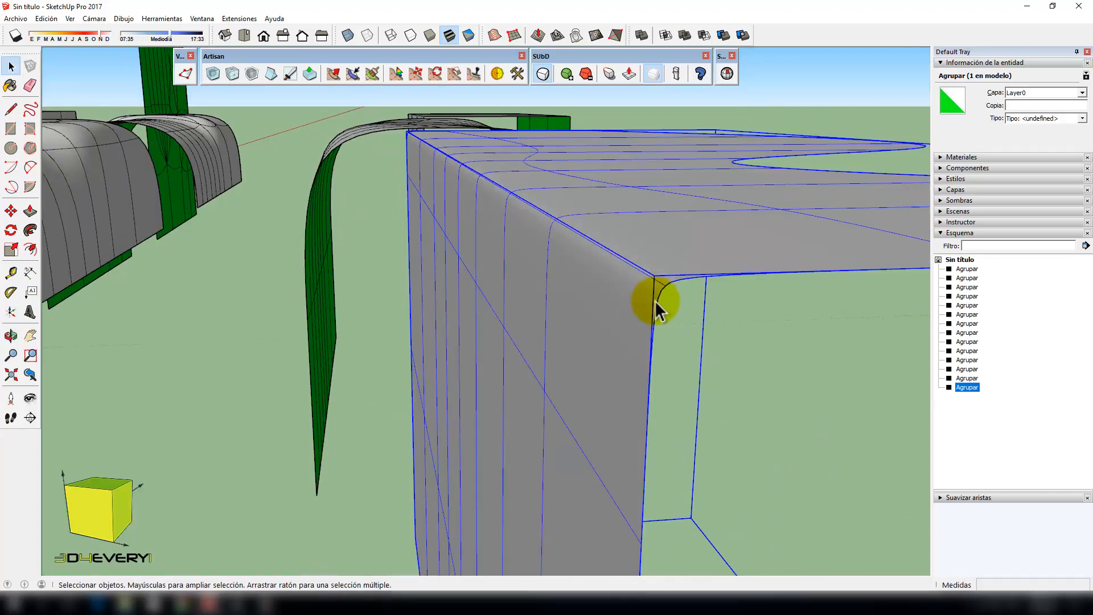
mouse_move(518, 328)
middle_down()
mouse_move(630, 330)
mouse_move(596, 317)
mouse_move(544, 366)
mouse_move(577, 325)
middle_up()
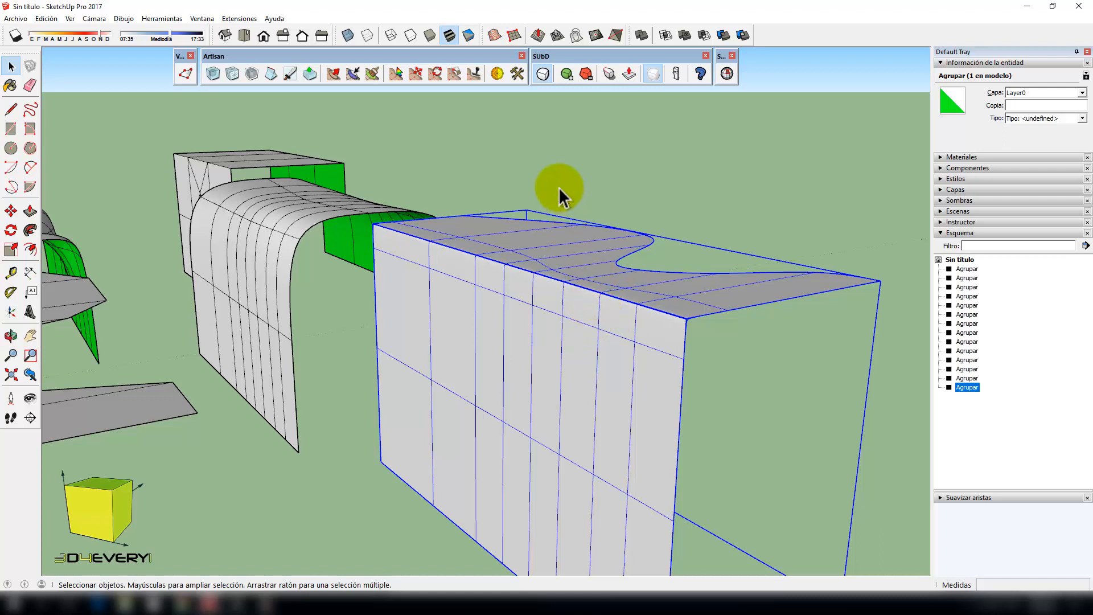
click(542, 76)
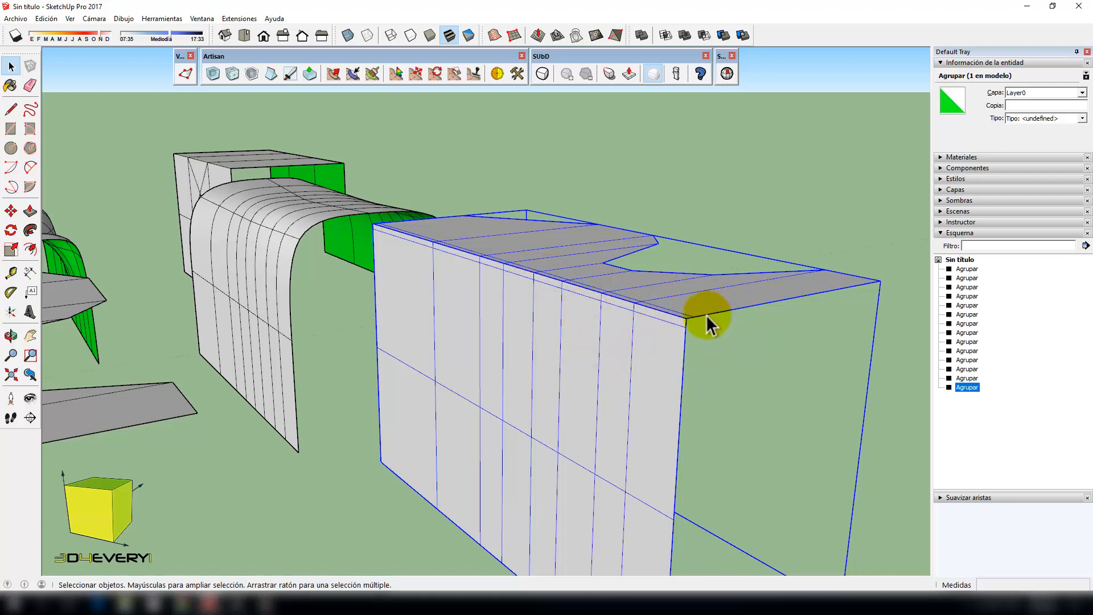
- Open the original notched-top group, move the notch's short inner edge toward the front face, and close the group
scroll(684, 317, down, 4)
middle_drag(597, 377, 649, 428)
scroll(627, 415, down, 2)
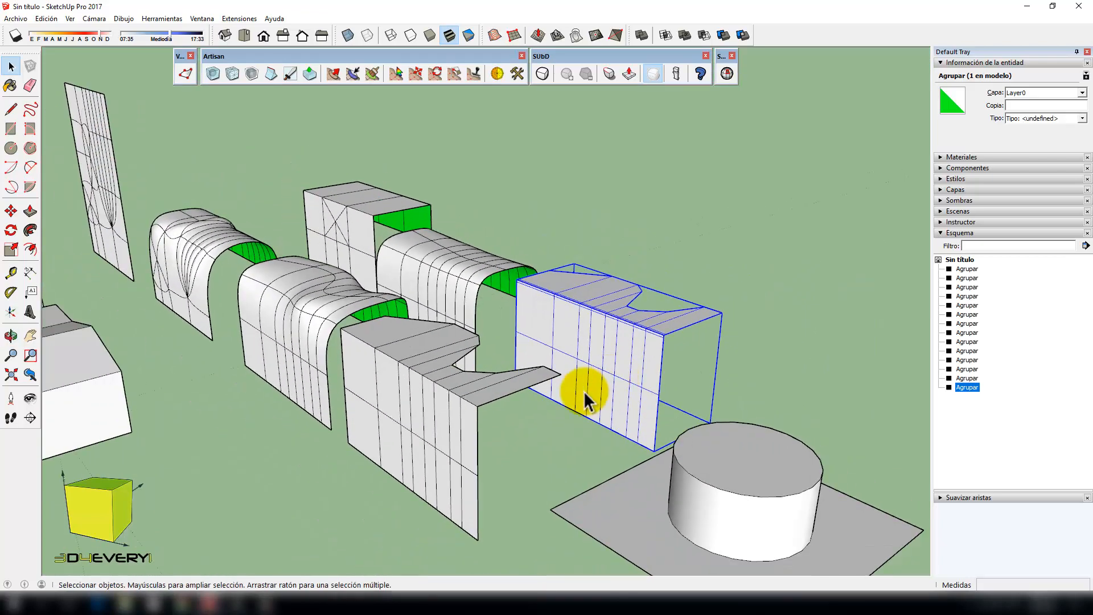
middle_drag(497, 444, 549, 435)
scroll(476, 413, up, 1)
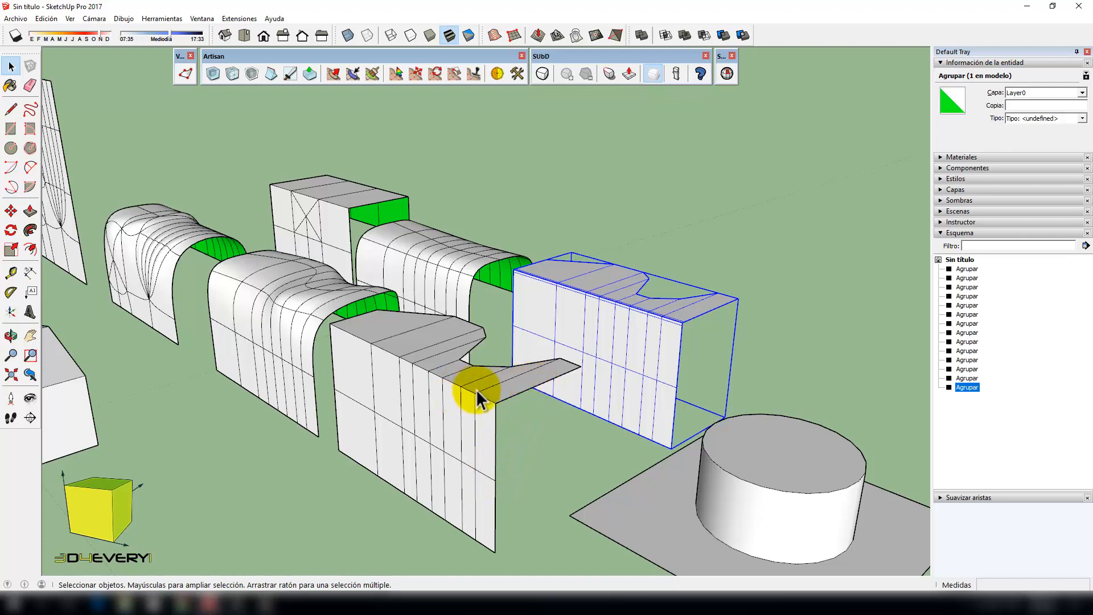
middle_drag(471, 385, 423, 399)
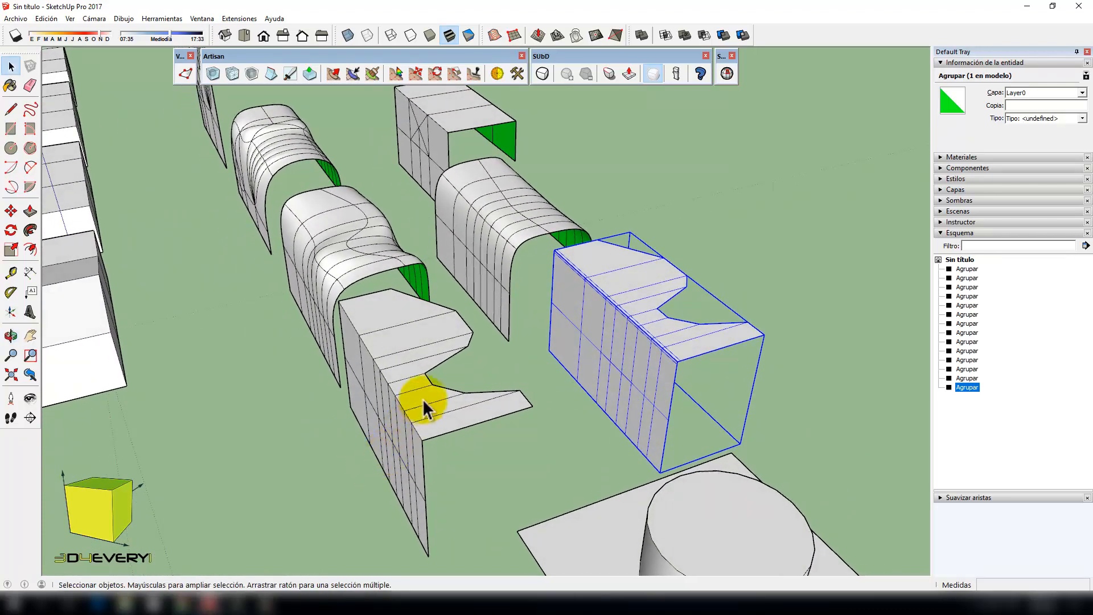
scroll(424, 388, up, 1)
click(425, 384)
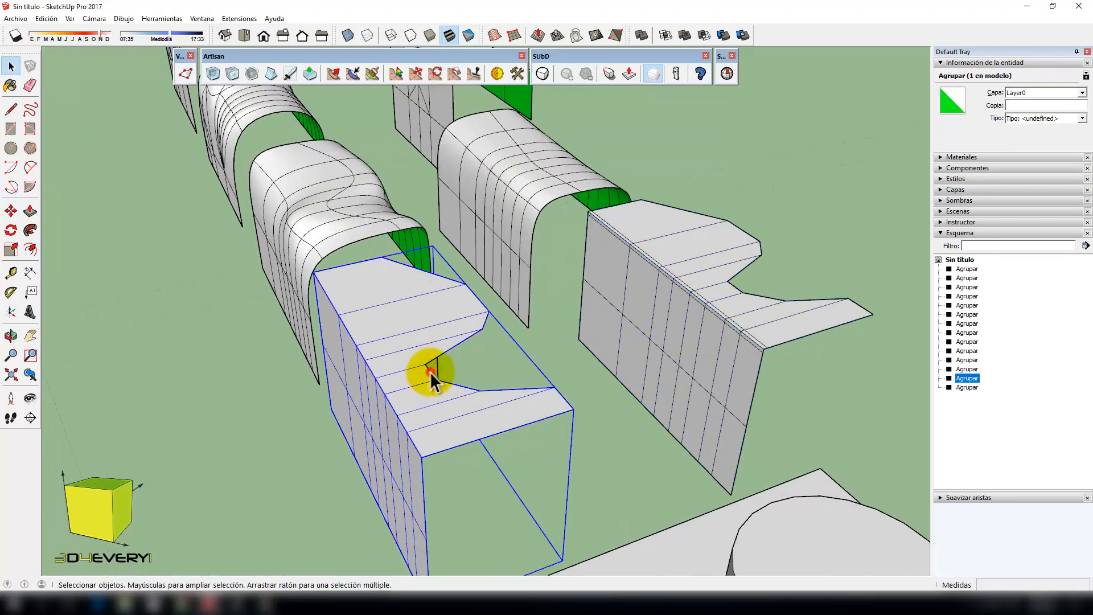
double_click(430, 372)
click(429, 385)
key(m)
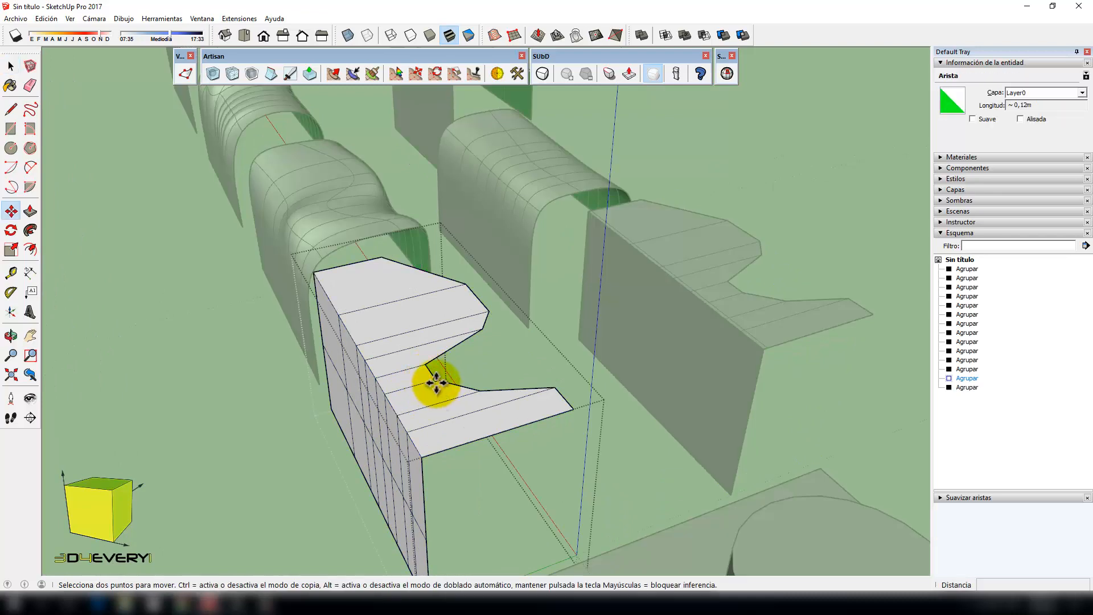
click(430, 386)
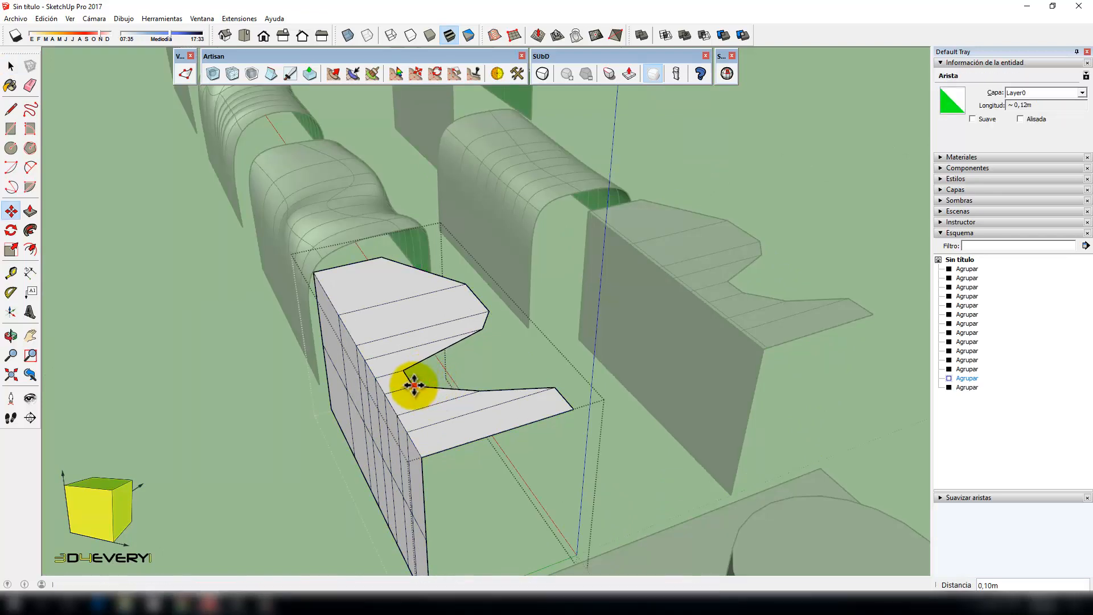
click(401, 411)
middle_drag(420, 419, 514, 402)
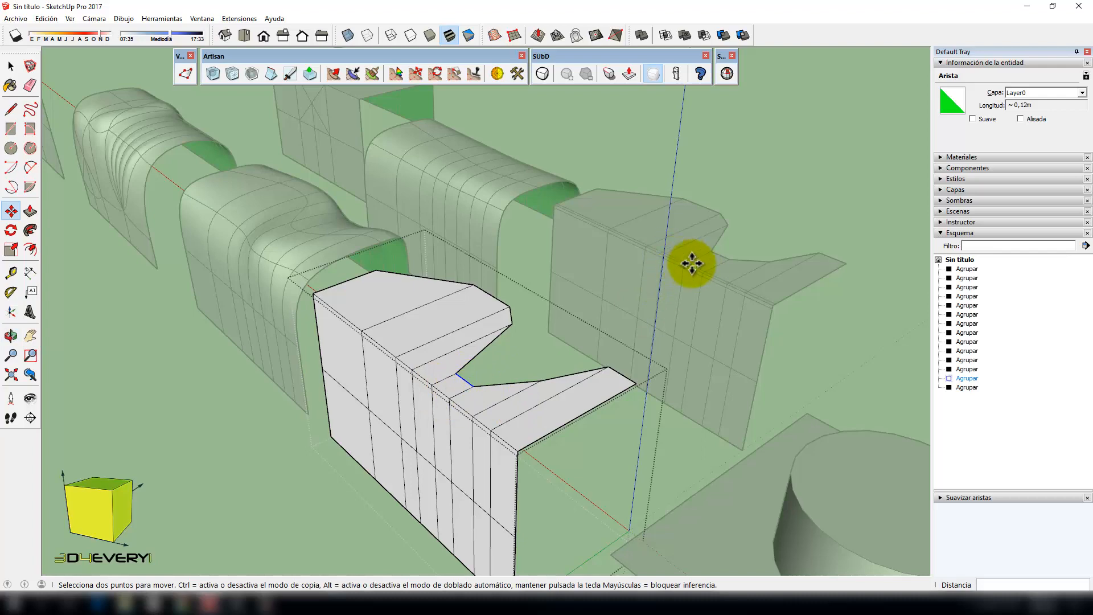
scroll(630, 259, down, 5)
key(space)
click(608, 499)
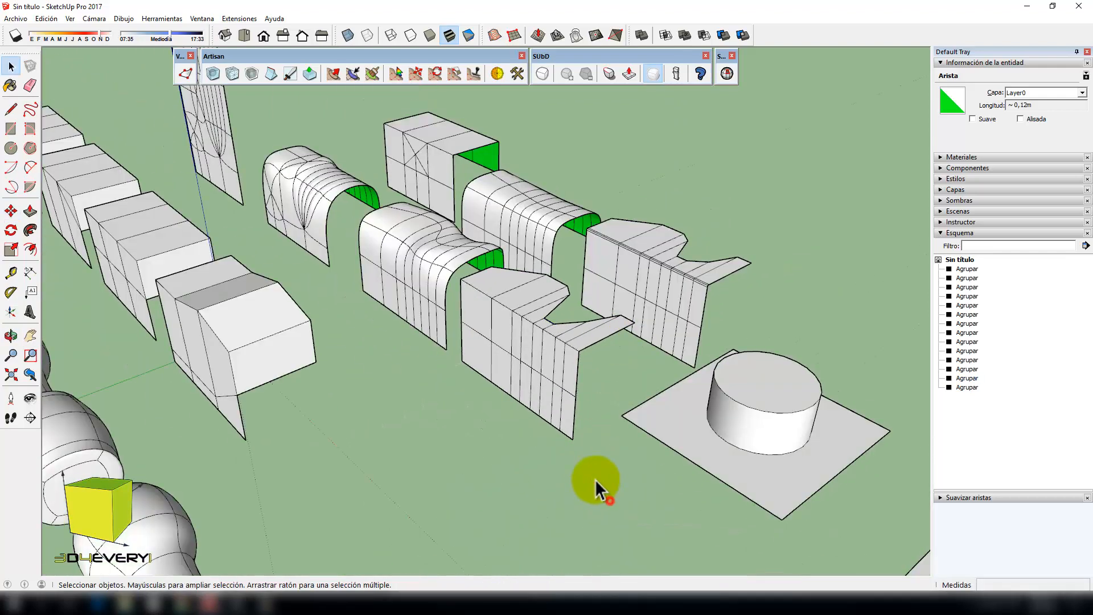
- Subdivide the edited notched group with SUbD and inspect how the surface curves near the notch
click(555, 386)
click(542, 73)
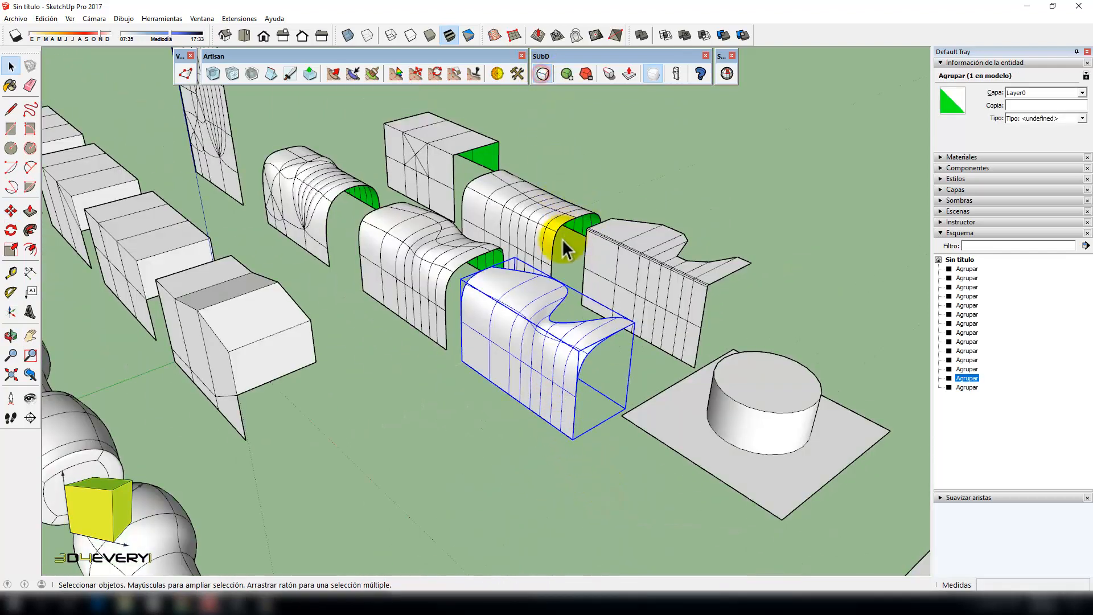
middle_drag(567, 422, 508, 342)
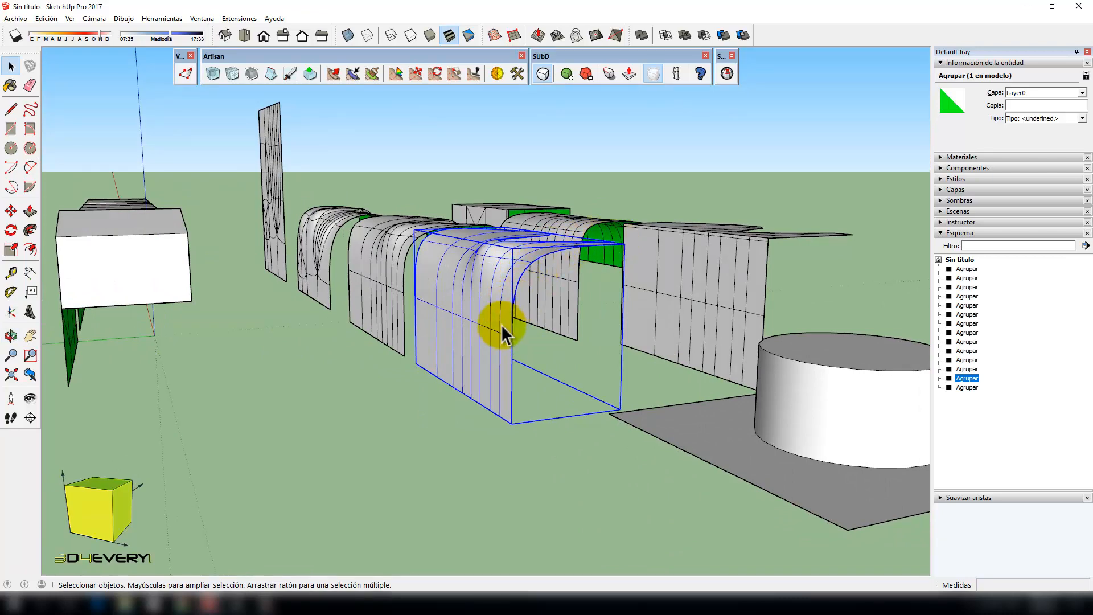
middle_drag(495, 288, 492, 265)
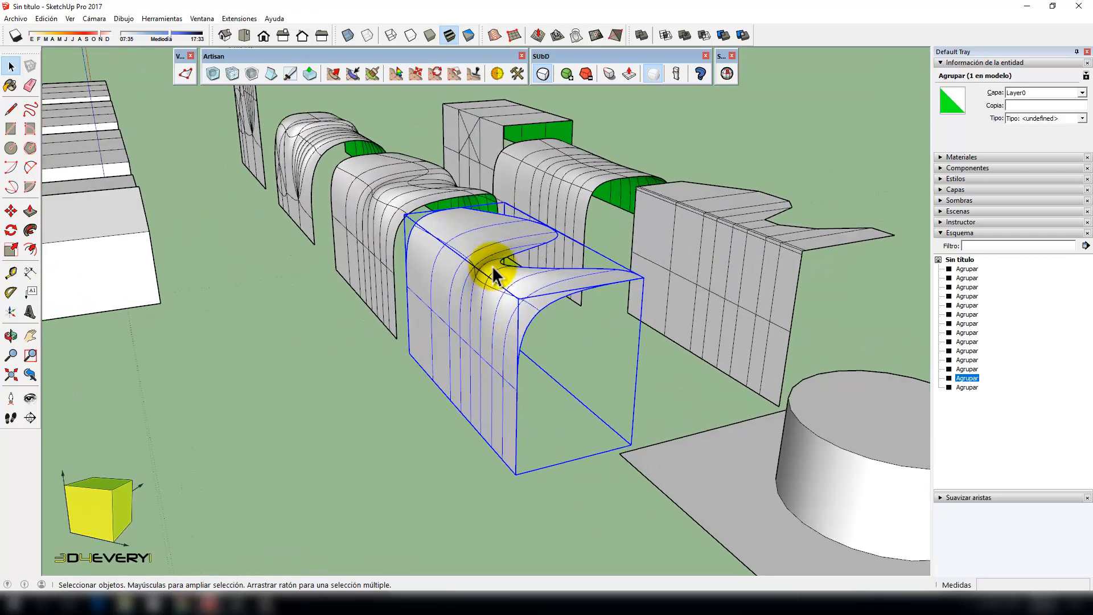
scroll(492, 265, up, 1)
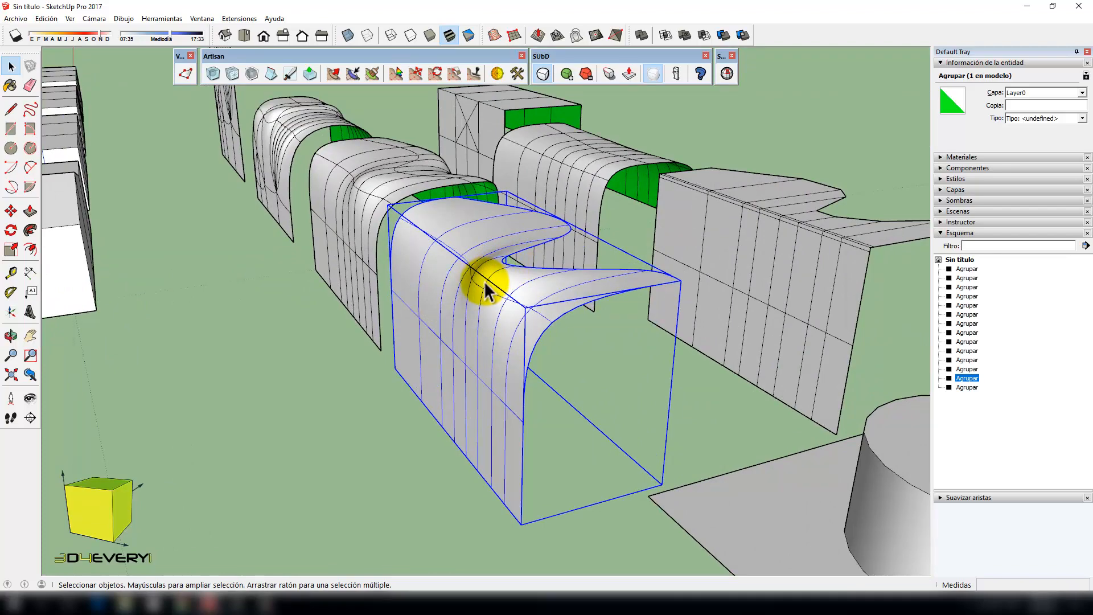
scroll(483, 284, down, 2)
middle_drag(512, 317, 529, 225)
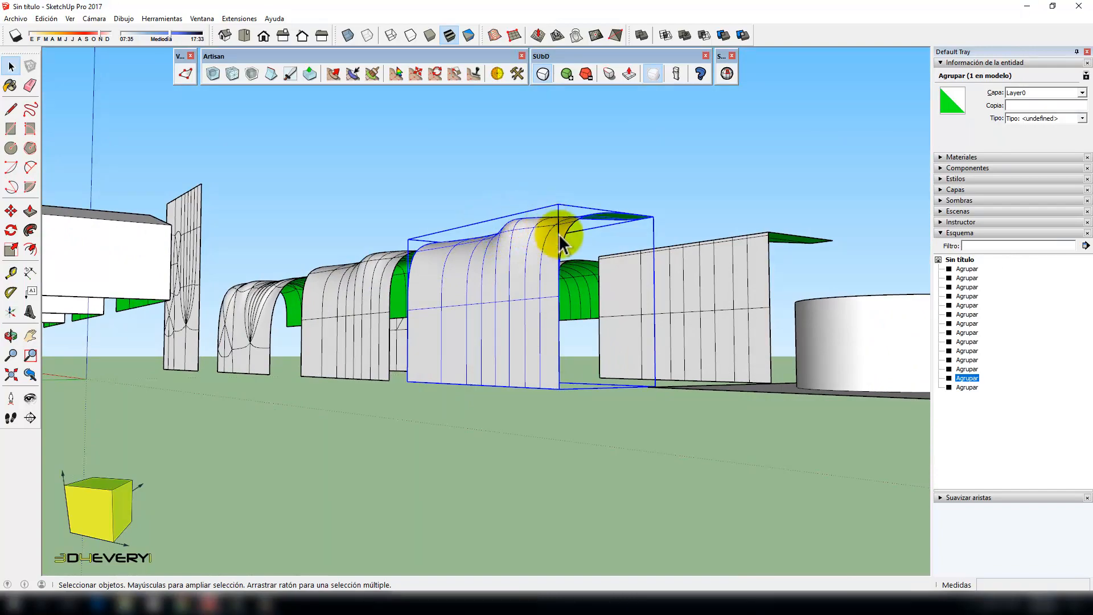
middle_drag(534, 240, 390, 244)
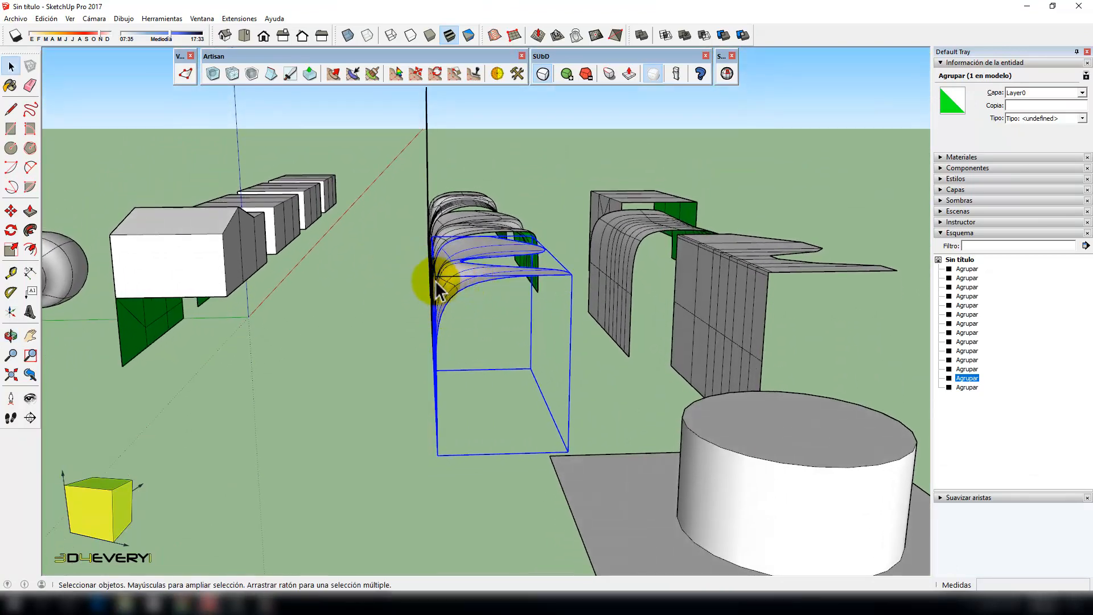
middle_drag(435, 281, 533, 319)
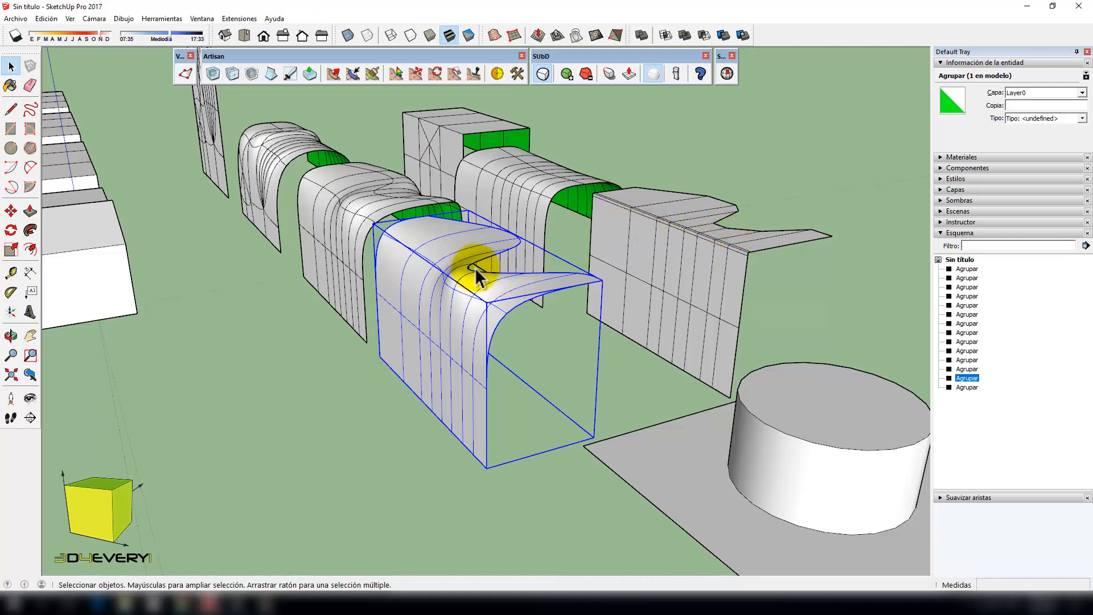
scroll(455, 297, down, 3)
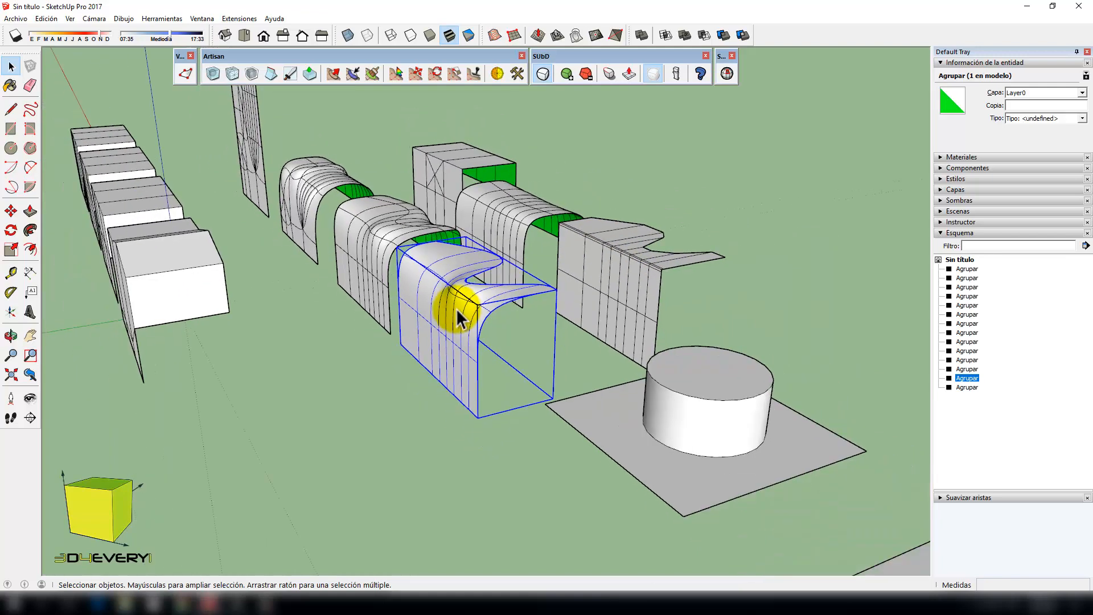
middle_drag(459, 306, 505, 456)
click(500, 469)
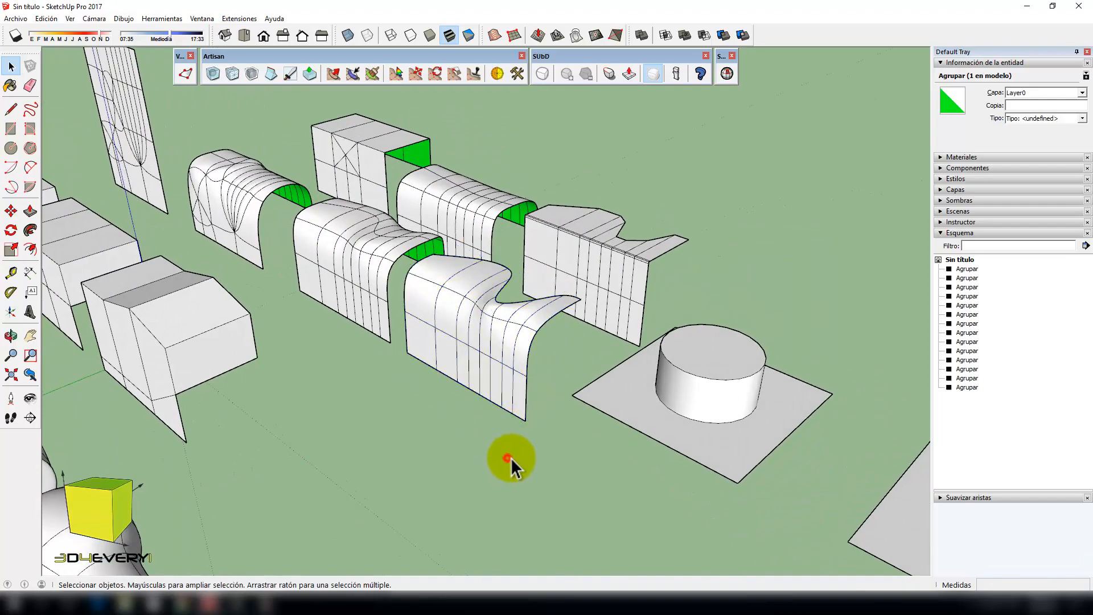
middle_drag(505, 349, 516, 325)
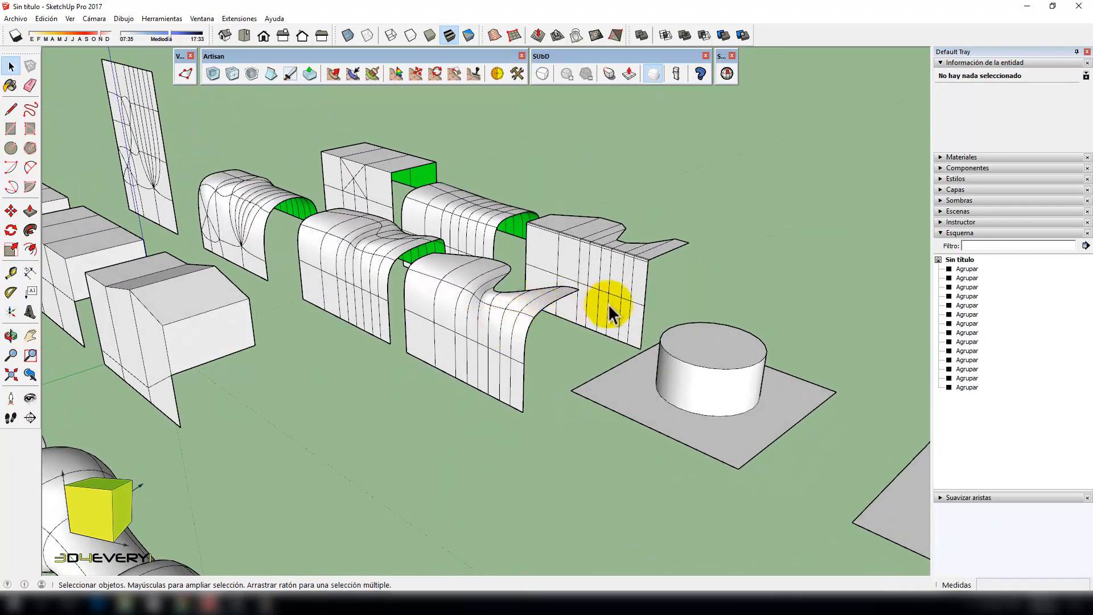
middle_drag(605, 305, 489, 282)
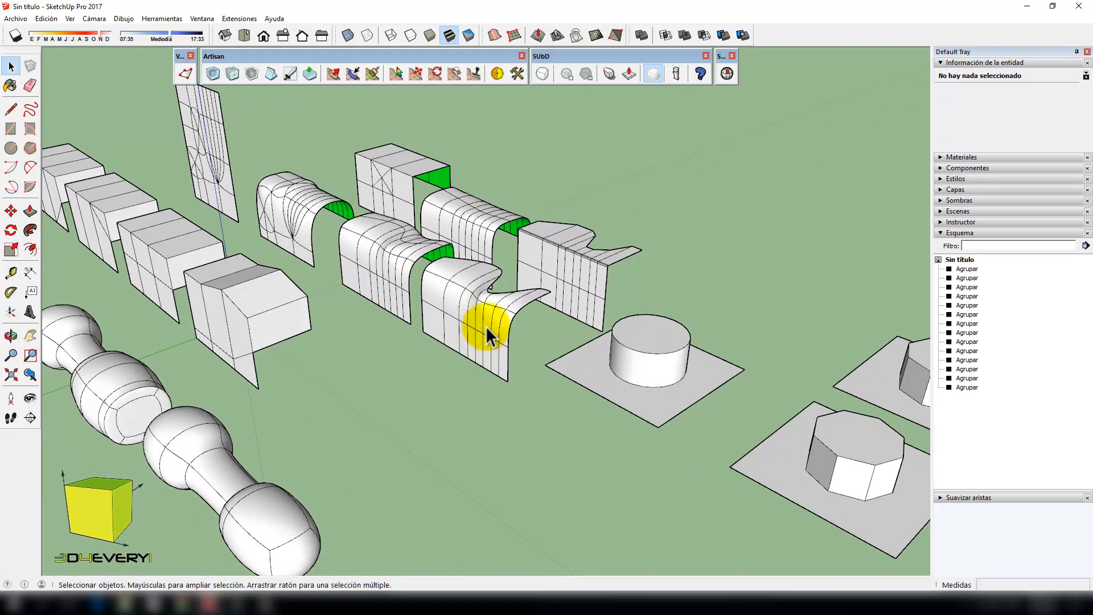
- Select the curved side of the round cylinder on the square base and turn on hidden geometry display
middle_drag(604, 430, 454, 363)
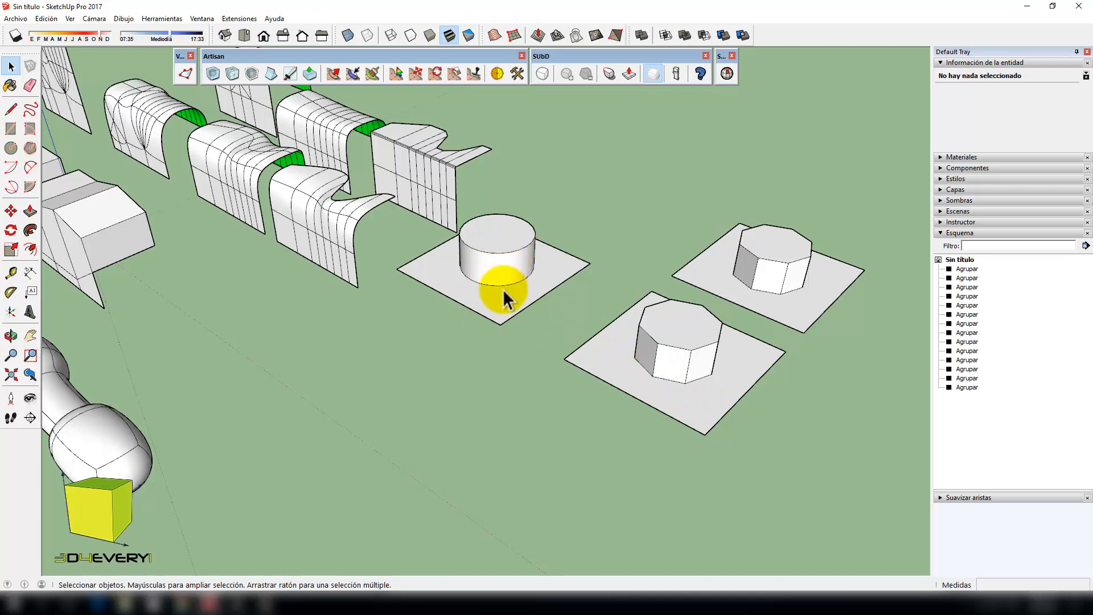
scroll(501, 294, up, 3)
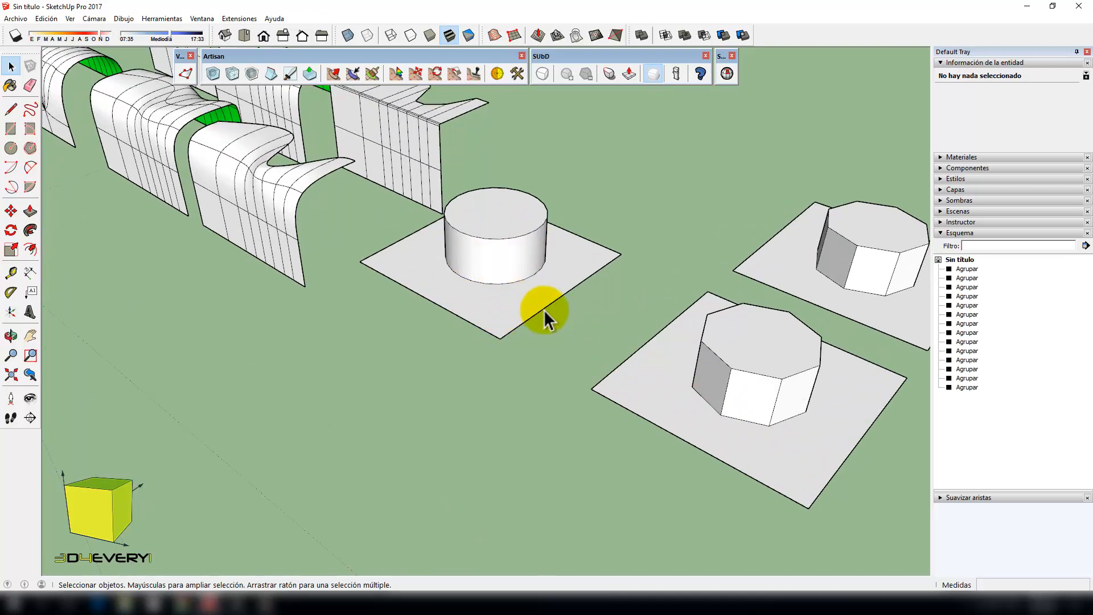
scroll(544, 307, down, 2)
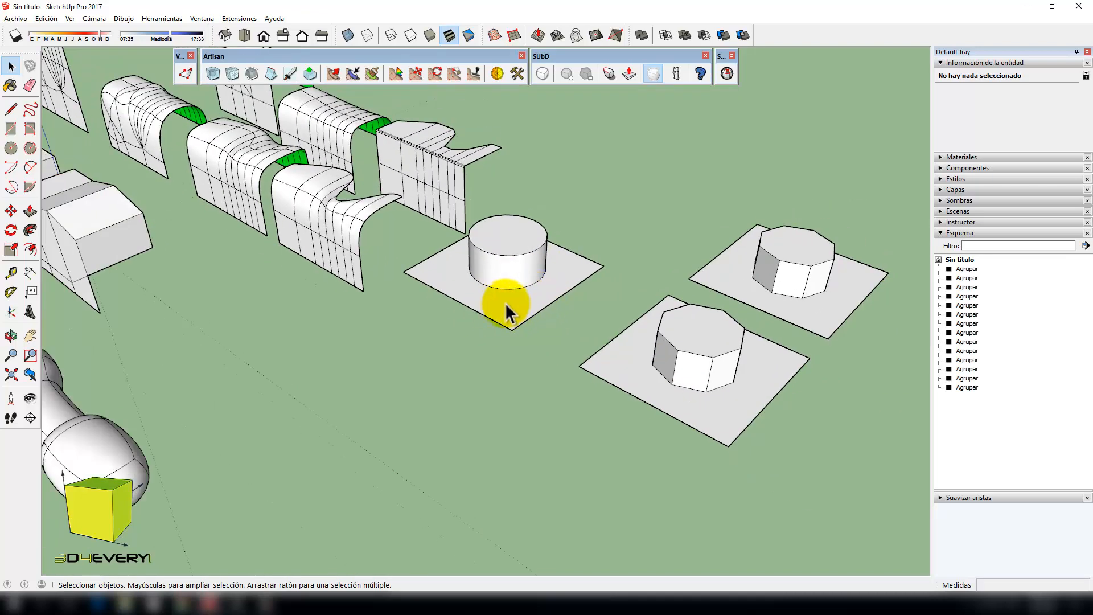
scroll(530, 309, down, 2)
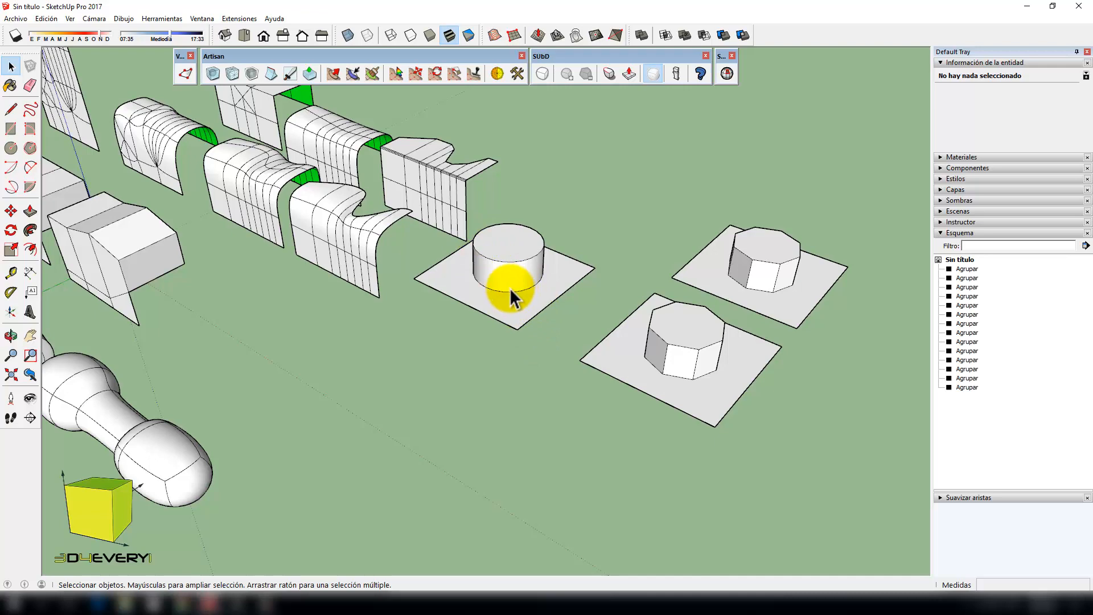
scroll(524, 261, up, 1)
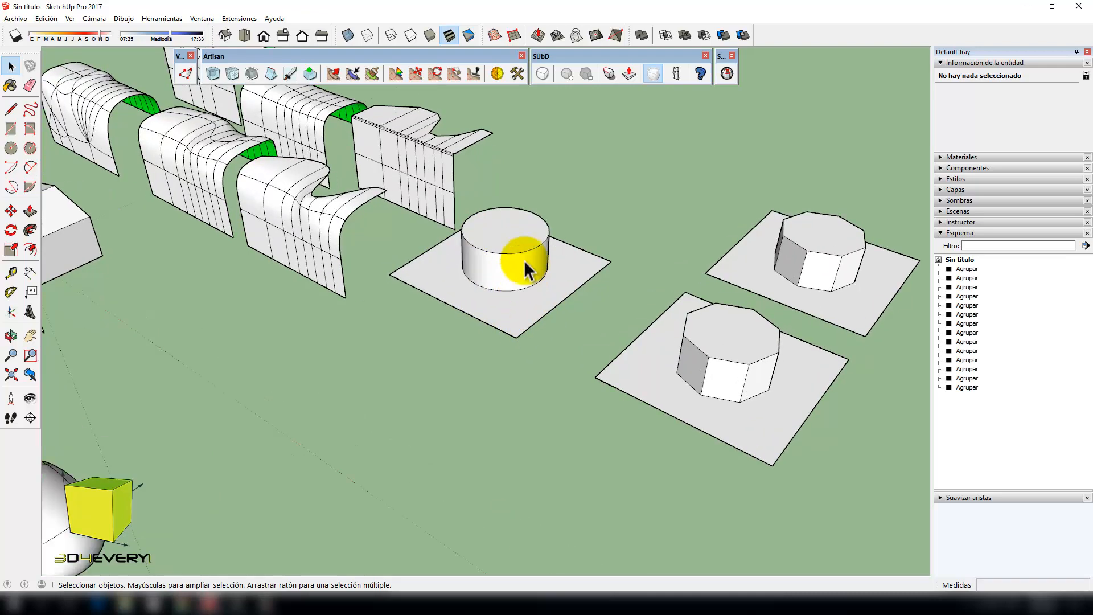
middle_drag(513, 313, 519, 319)
click(509, 239)
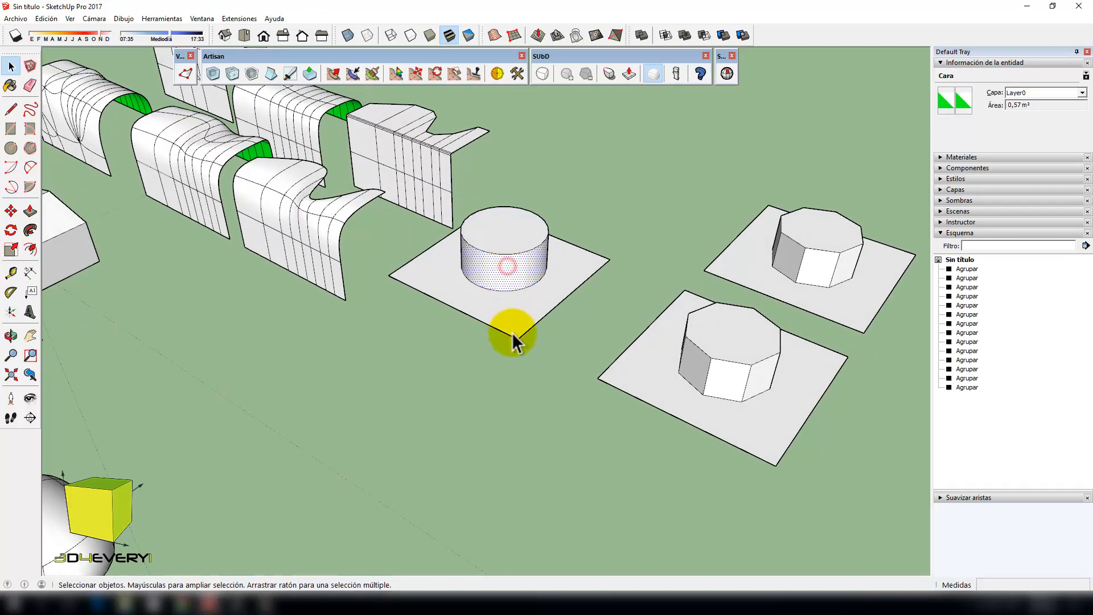
key(alt+h)
- Examine the hidden side segments of the round cylinder and compare them with the two faceted cylinders nearby
scroll(503, 259, up, 2)
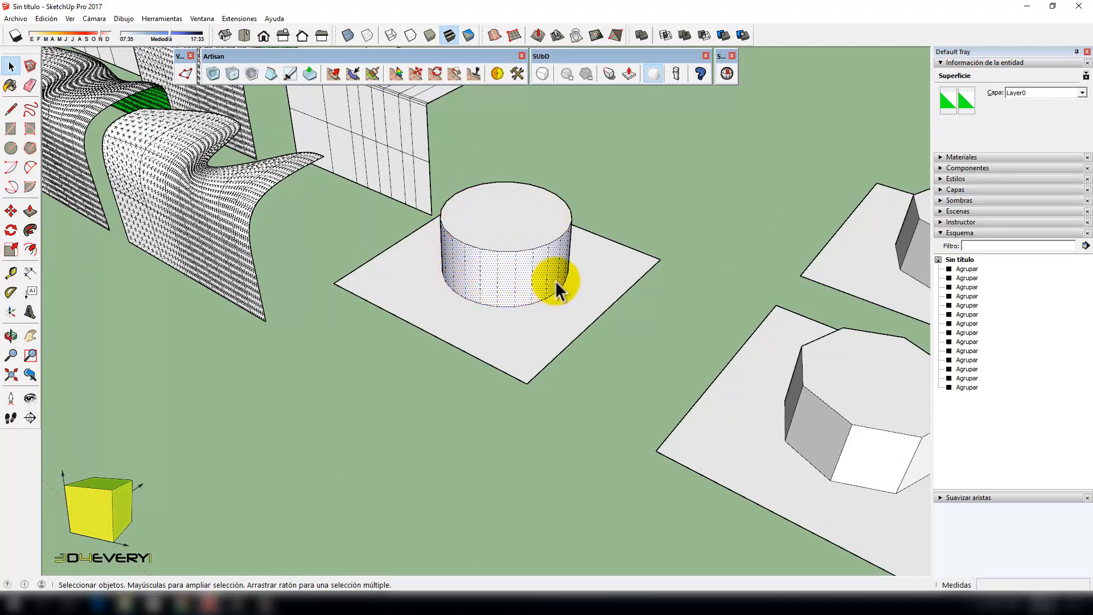
scroll(556, 280, down, 1)
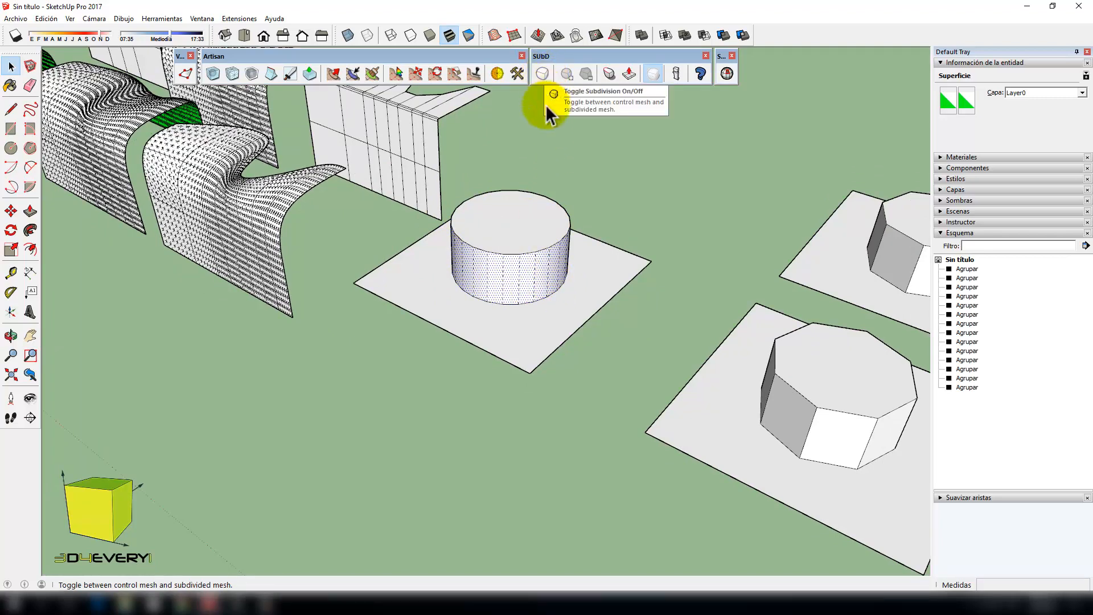
scroll(549, 237, down, 5)
scroll(439, 292, down, 2)
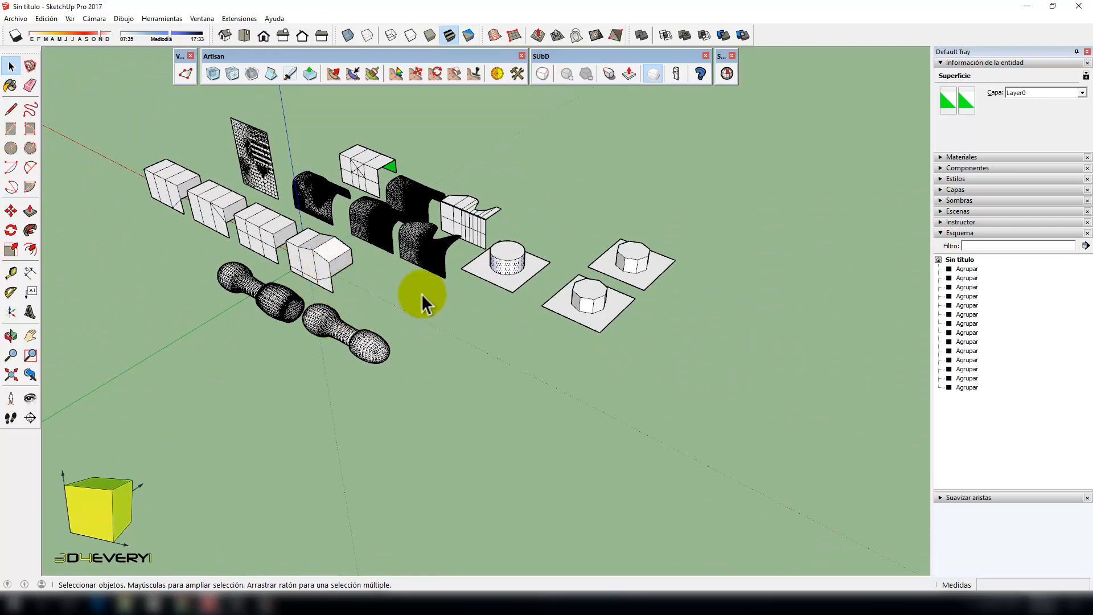
scroll(513, 238, up, 3)
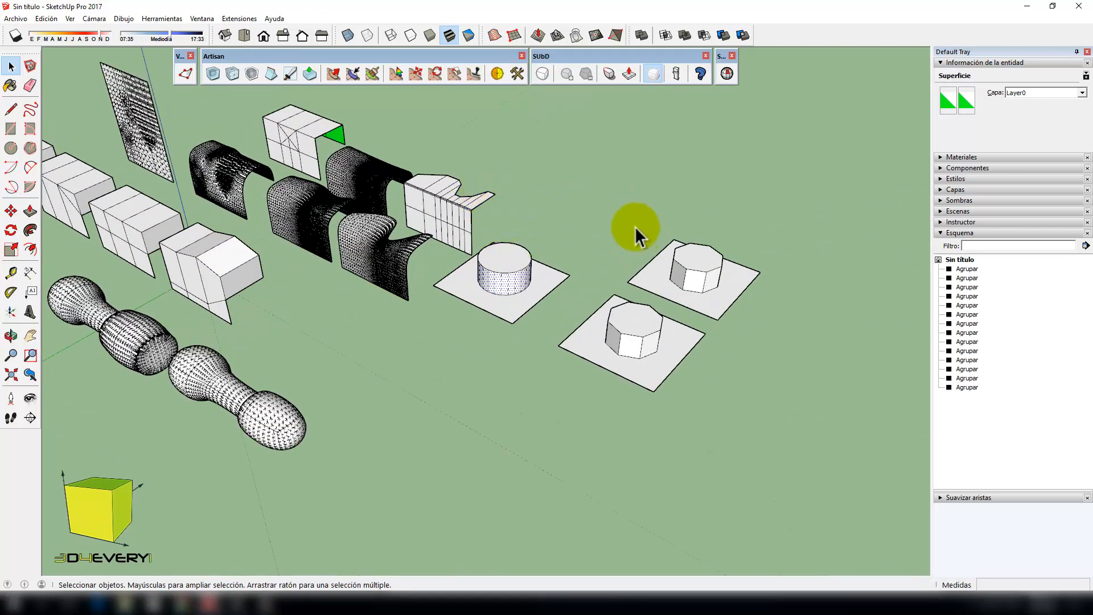
scroll(501, 268, up, 3)
middle_drag(494, 323, 524, 326)
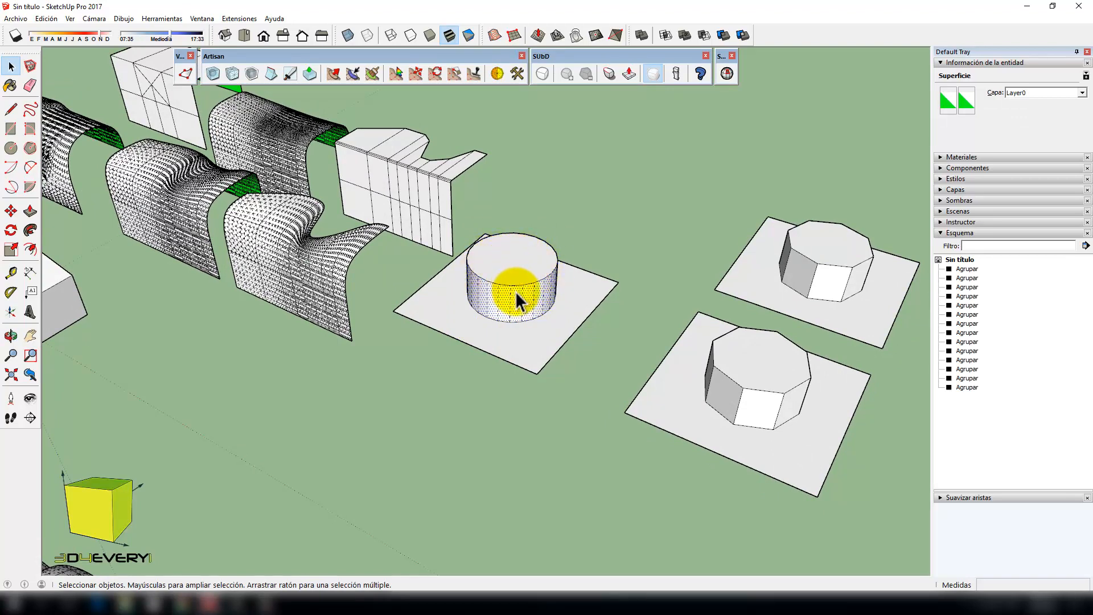
scroll(515, 292, up, 2)
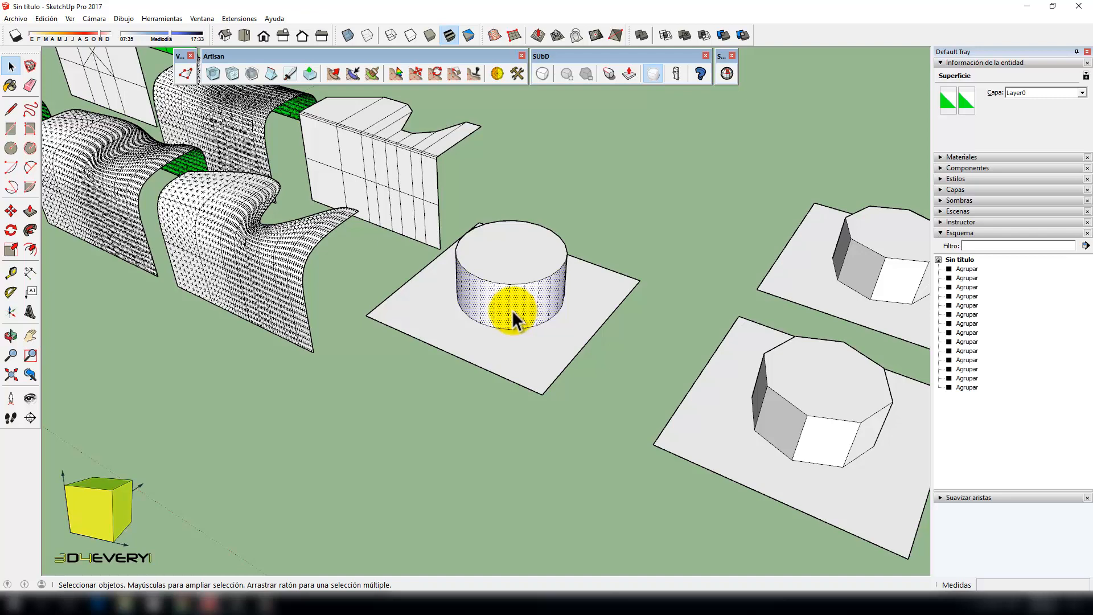
scroll(511, 309, down, 2)
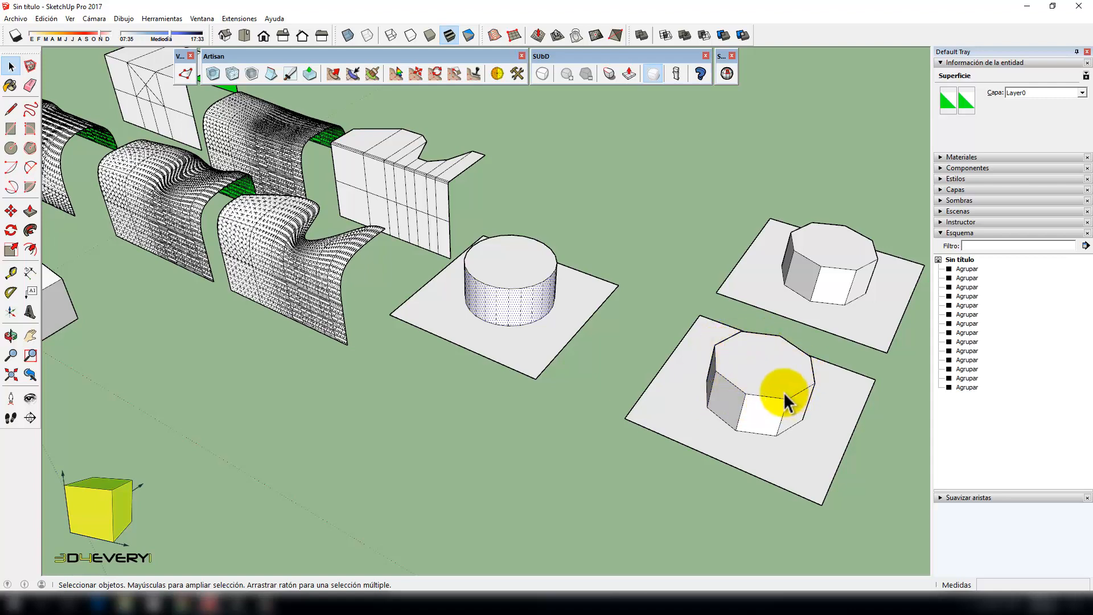
scroll(508, 293, up, 3)
middle_drag(507, 298, 534, 326)
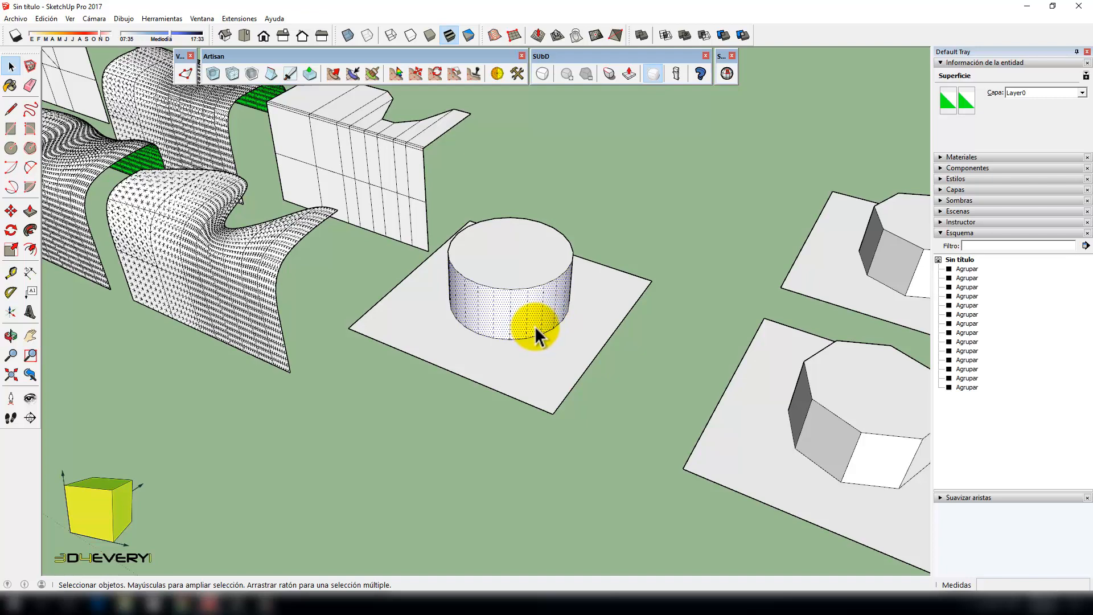
scroll(535, 329, up, 1)
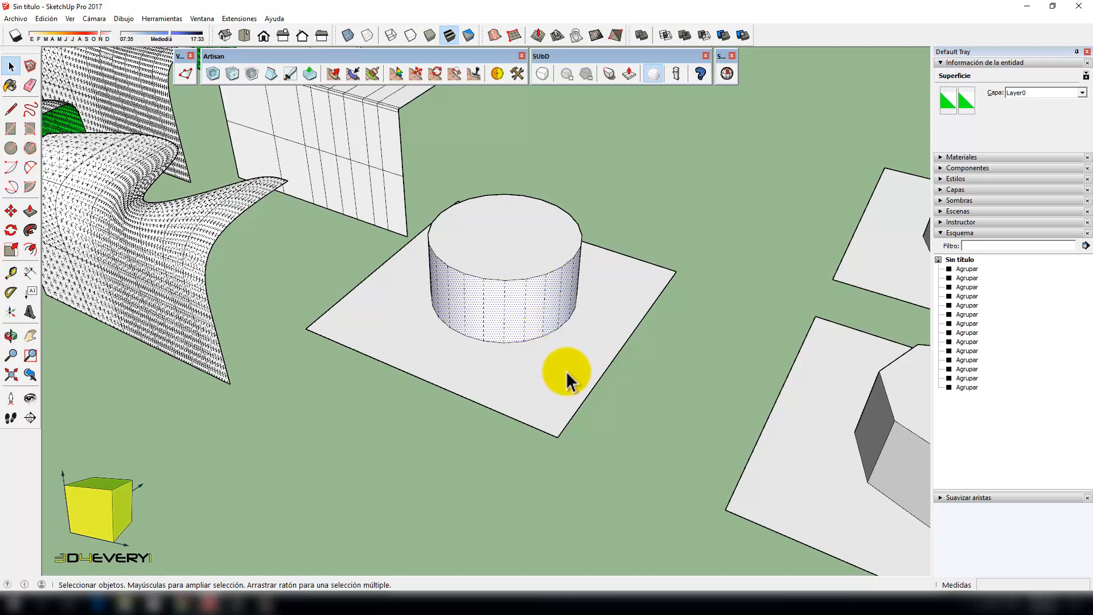
scroll(556, 361, down, 3)
middle_drag(553, 368, 563, 202)
scroll(550, 368, up, 3)
scroll(526, 319, down, 3)
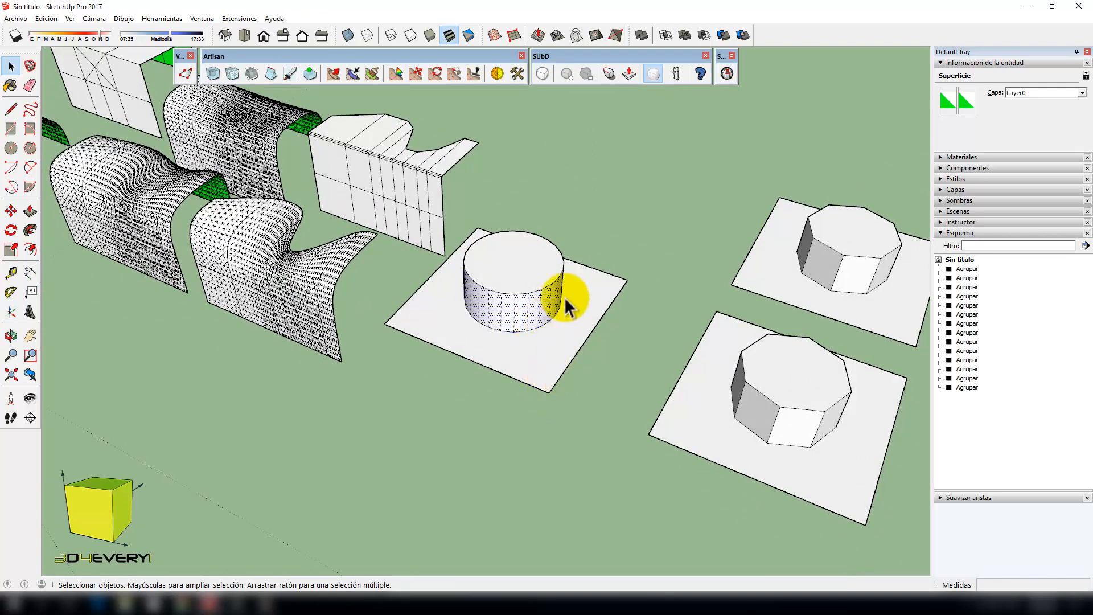
- Compare the round cylinder's side segments with the earlier subdivided flat panel and its irregular edge layout
middle_drag(535, 335, 499, 353)
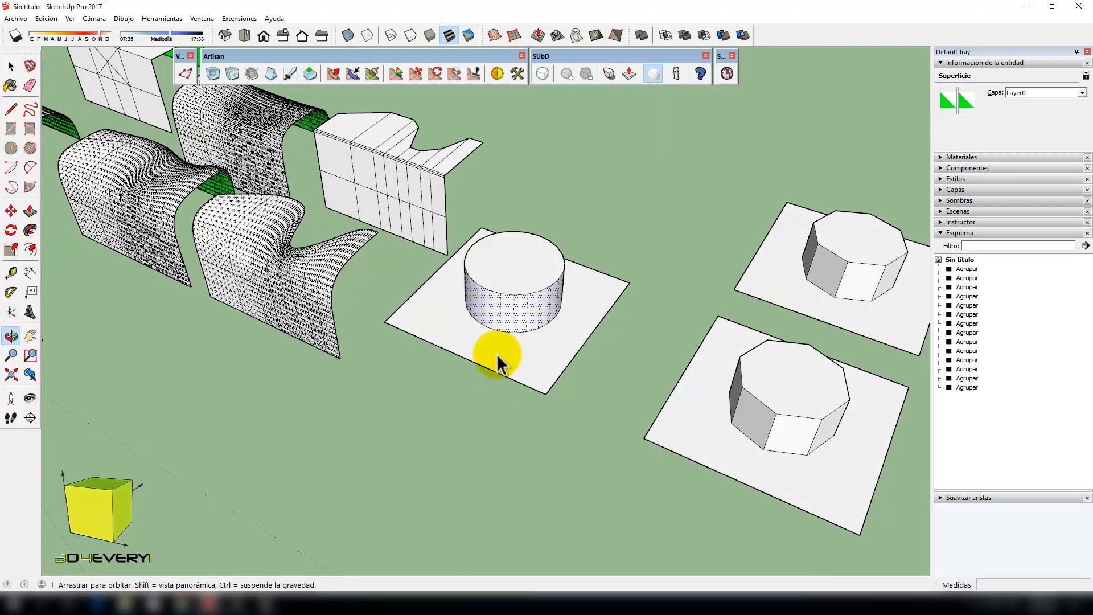
scroll(509, 343, up, 3)
scroll(538, 353, down, 2)
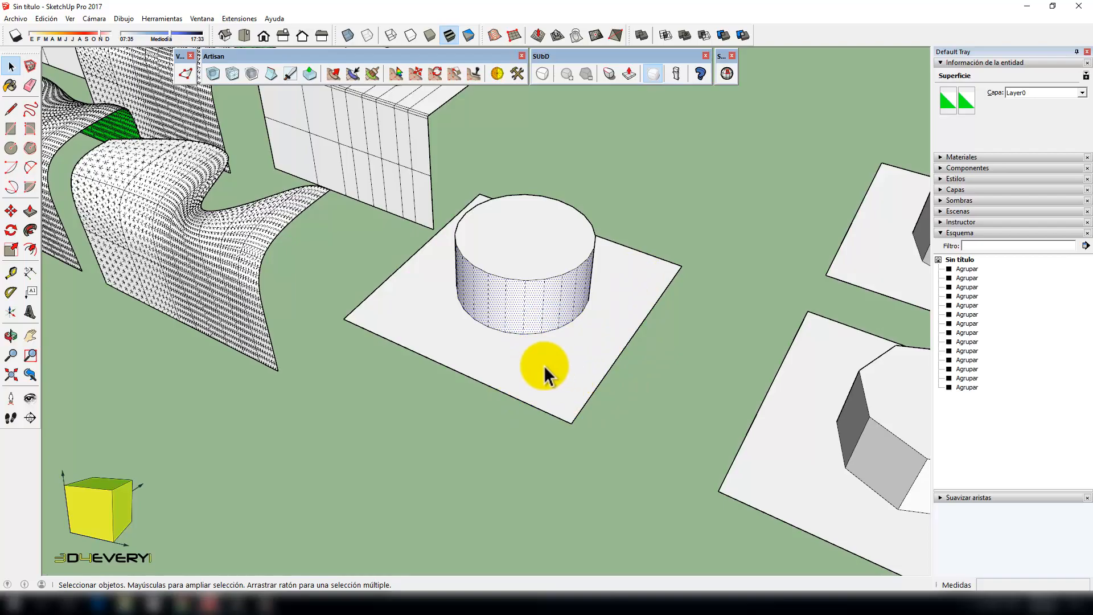
scroll(555, 359, down, 6)
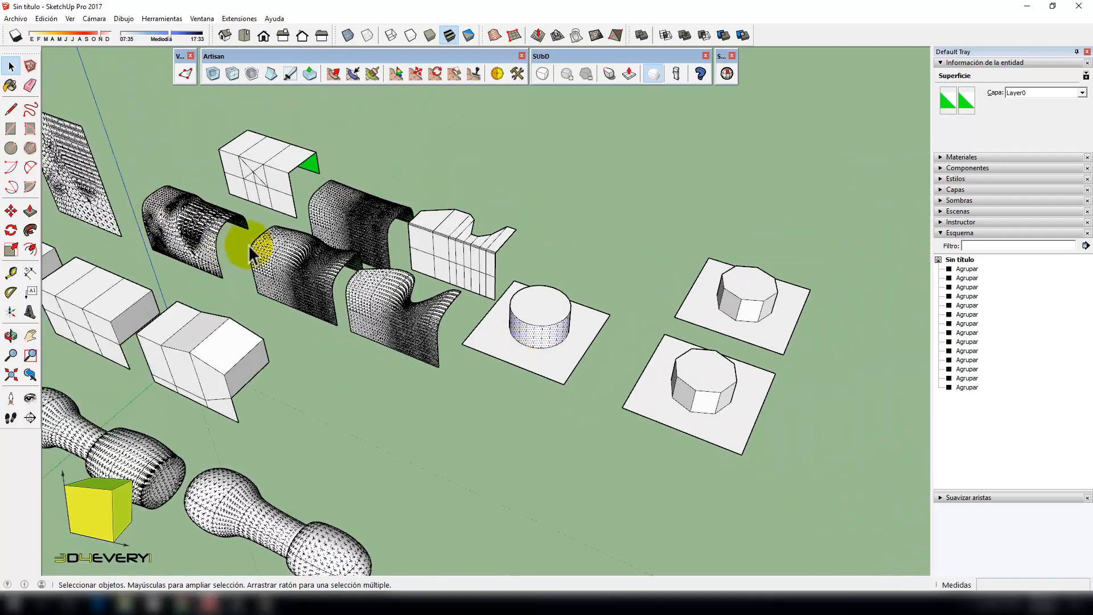
middle_drag(249, 245, 680, 303)
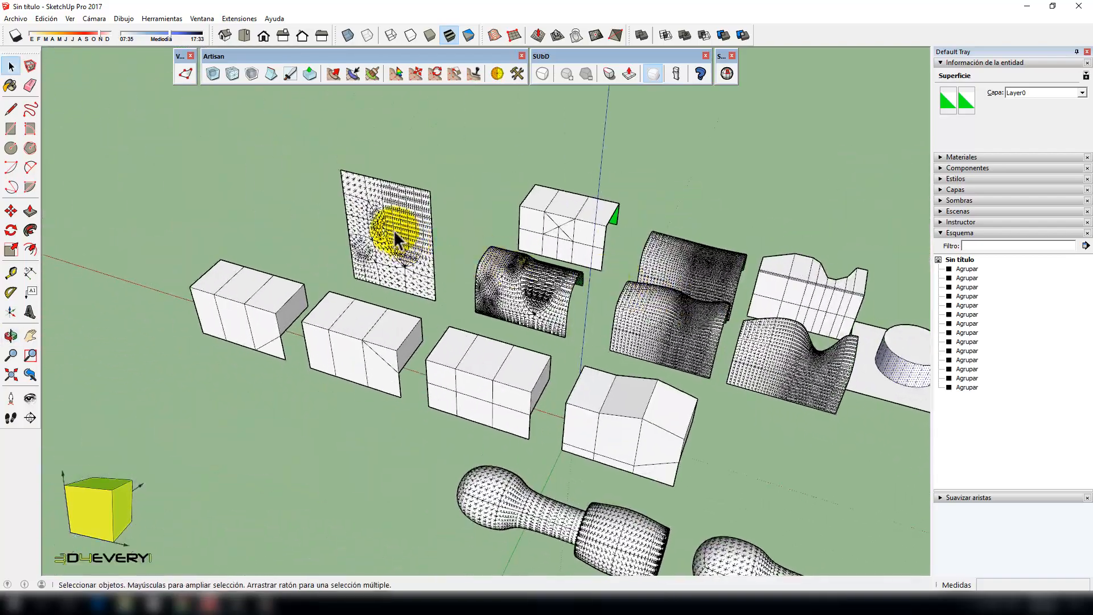
scroll(397, 240, up, 3)
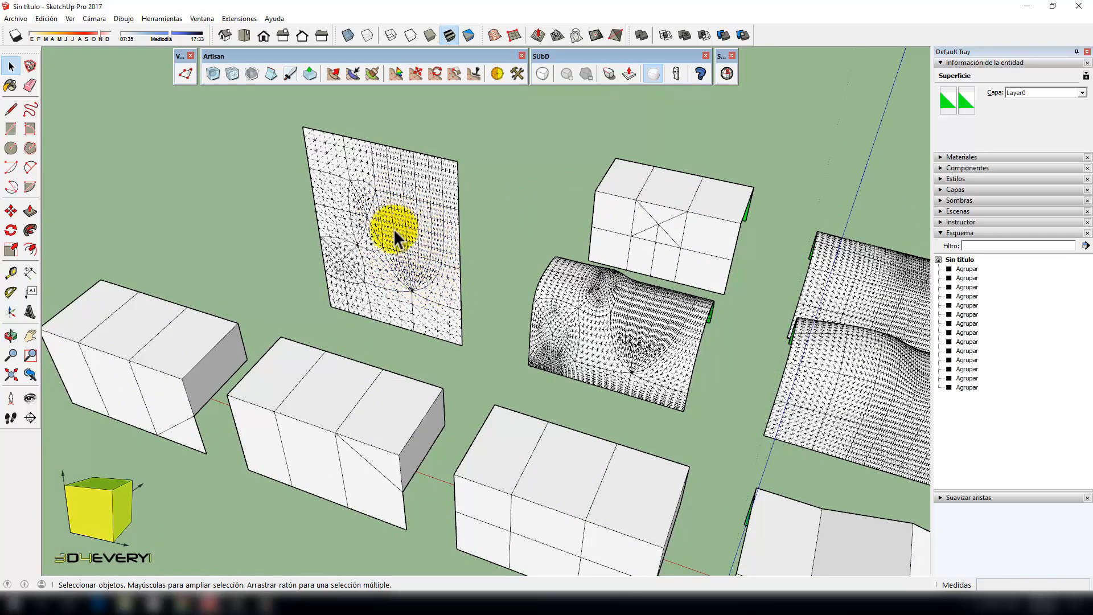
scroll(389, 247, down, 5)
- Group the round cylinder together with its square base
middle_drag(388, 248, 398, 306)
scroll(531, 313, up, 4)
middle_drag(532, 313, 548, 338)
scroll(529, 330, up, 4)
scroll(538, 340, down, 3)
scroll(546, 337, up, 2)
triple_click(552, 343)
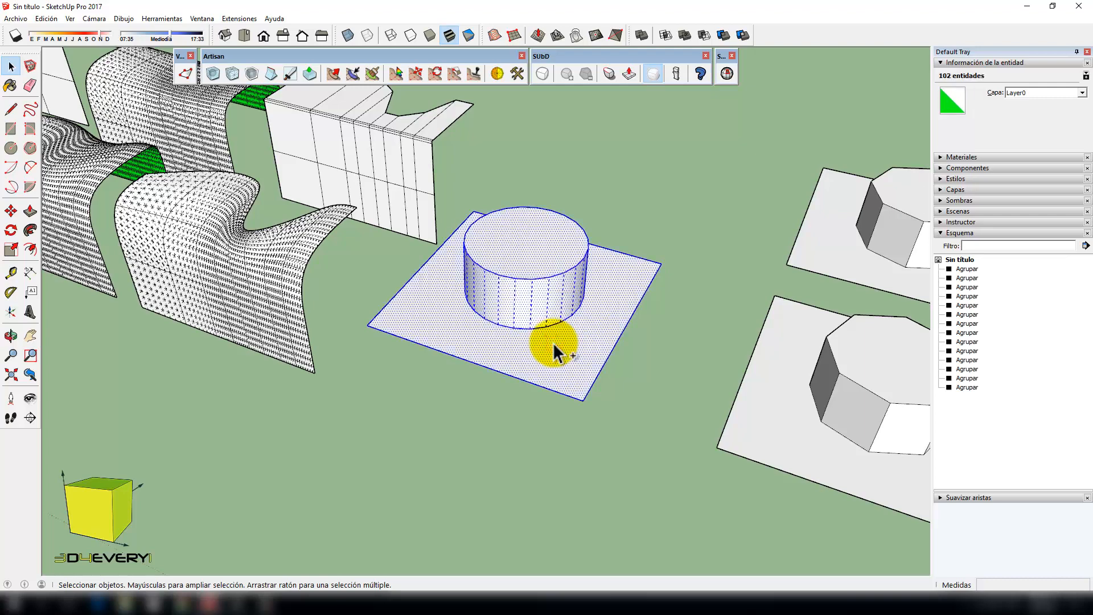
key(ctrl+g)
- Copy the round cylinder group about 1.85 m away, placing the duplicate behind the original
middle_drag(554, 348, 537, 420)
key(m)
key(ctrl)
click(560, 413)
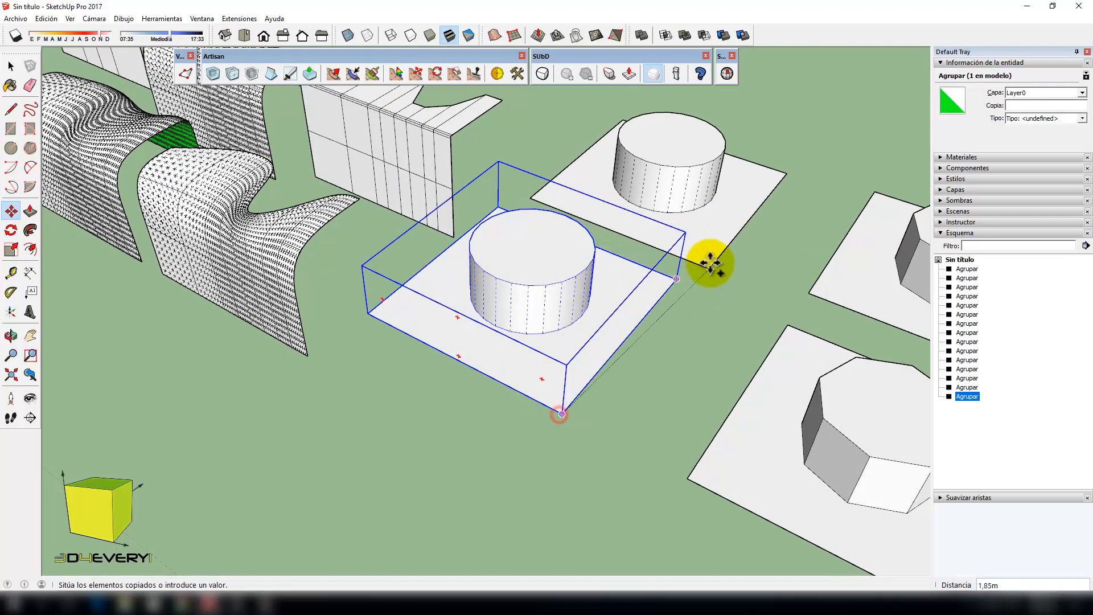
click(708, 251)
middle_drag(626, 383, 632, 381)
scroll(632, 381, down, 1)
key(space)
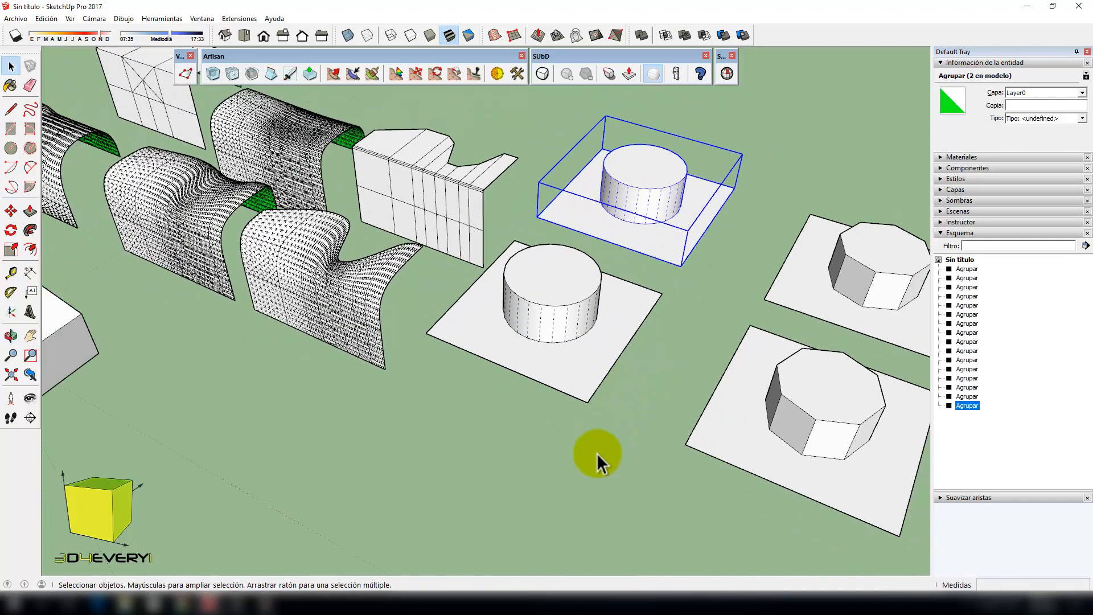
- Subdivide the original round cylinder group with SUbD and inspect the smoothed cap, sides and base
click(597, 453)
click(574, 279)
click(542, 73)
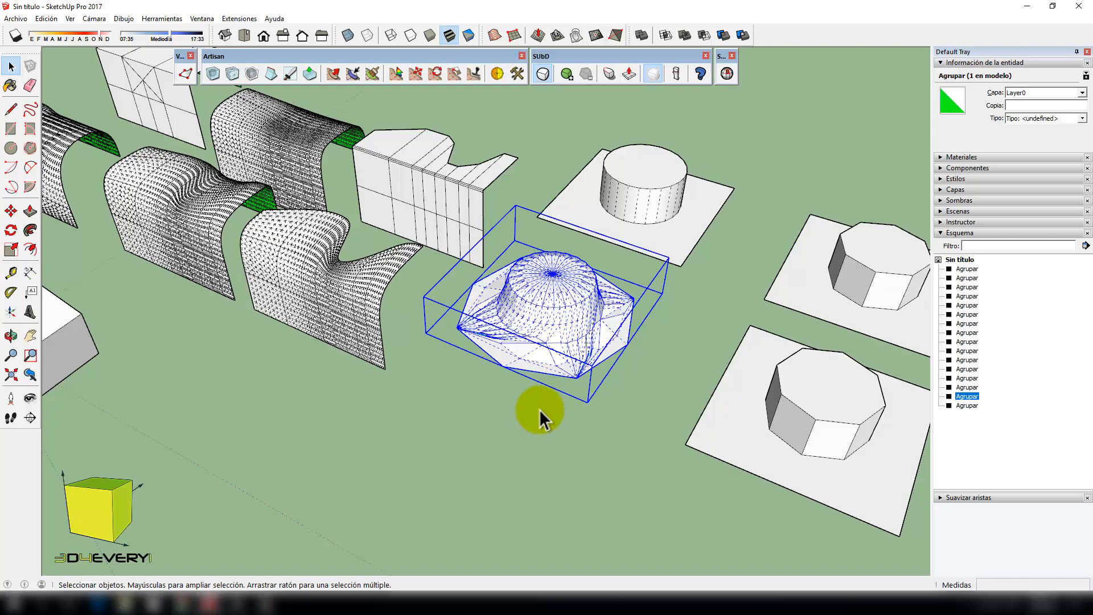
scroll(544, 302, up, 5)
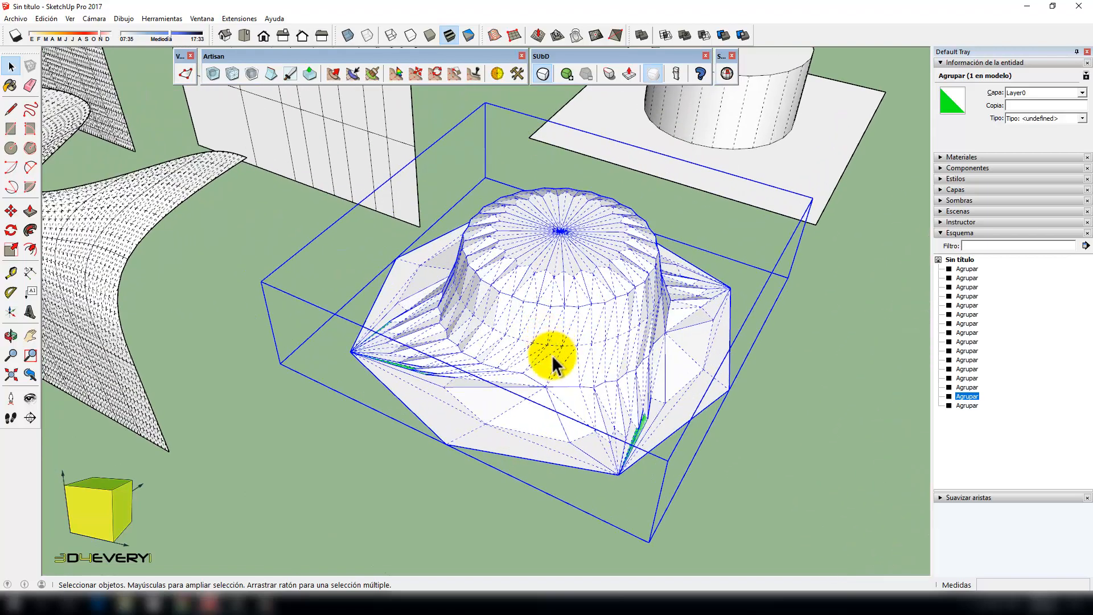
middle_drag(552, 354, 572, 383)
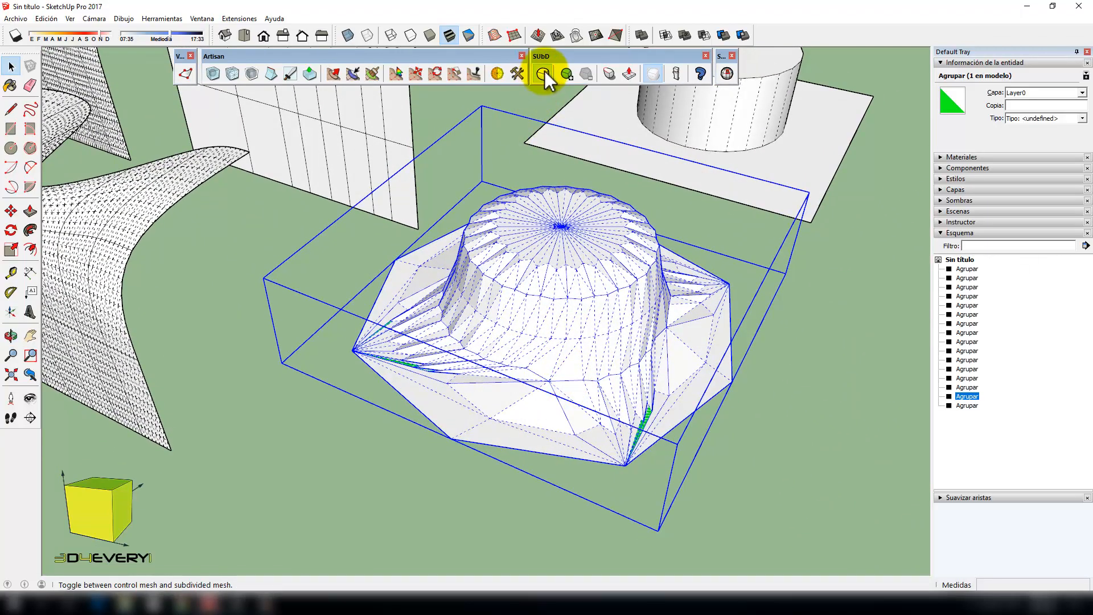
- Switch the subdivided cylinder group to its control mesh and examine the edges on the cap and base
click(543, 73)
scroll(539, 268, down, 3)
middle_drag(528, 292, 588, 463)
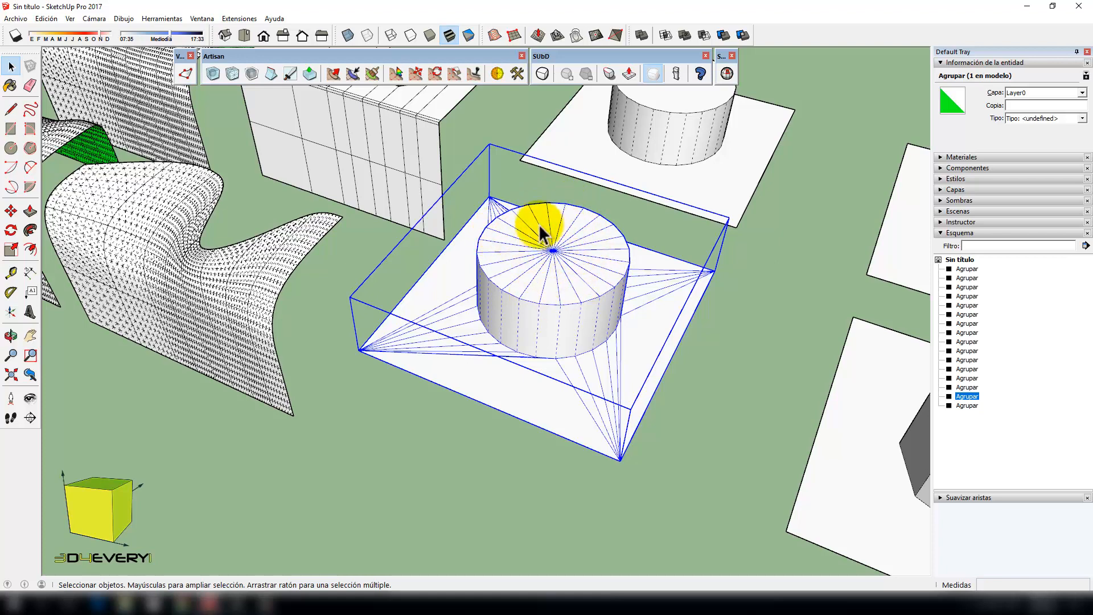
scroll(545, 309, down, 2)
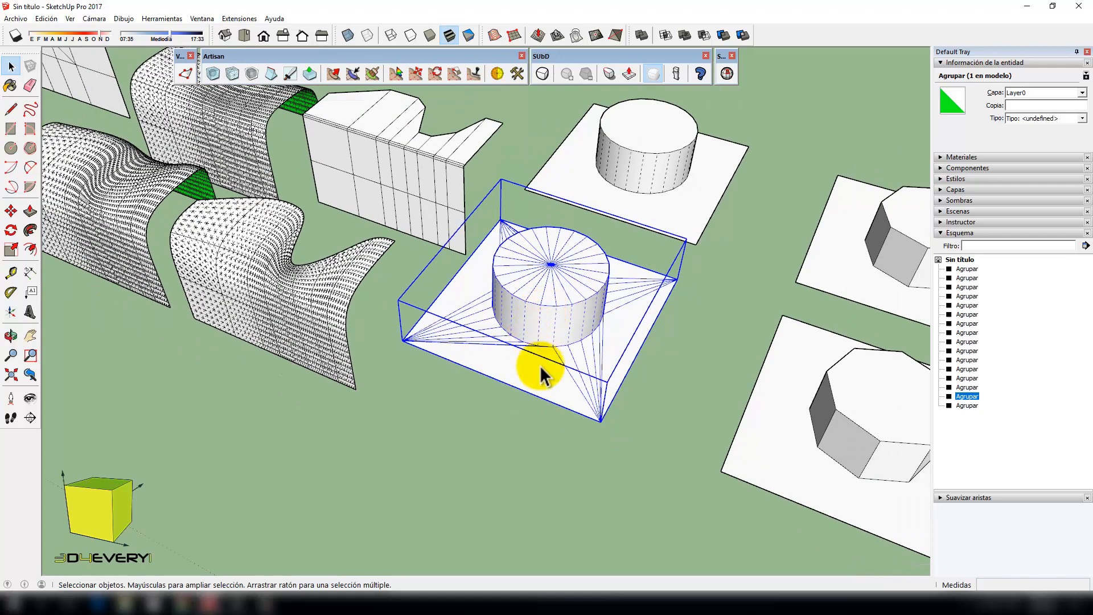
middle_drag(541, 366, 543, 360)
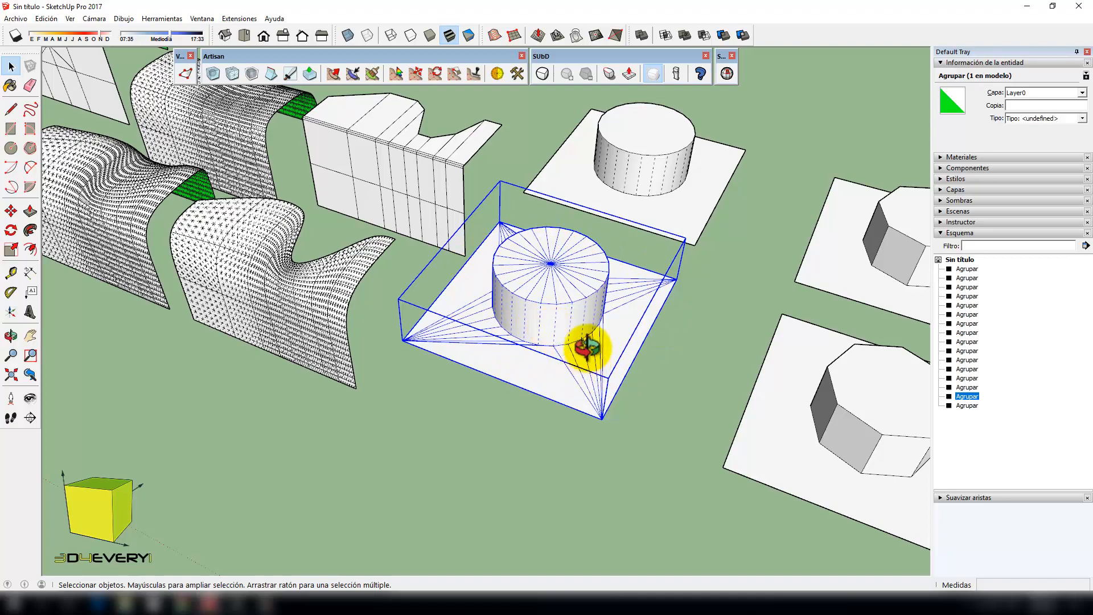
middle_drag(586, 350, 564, 259)
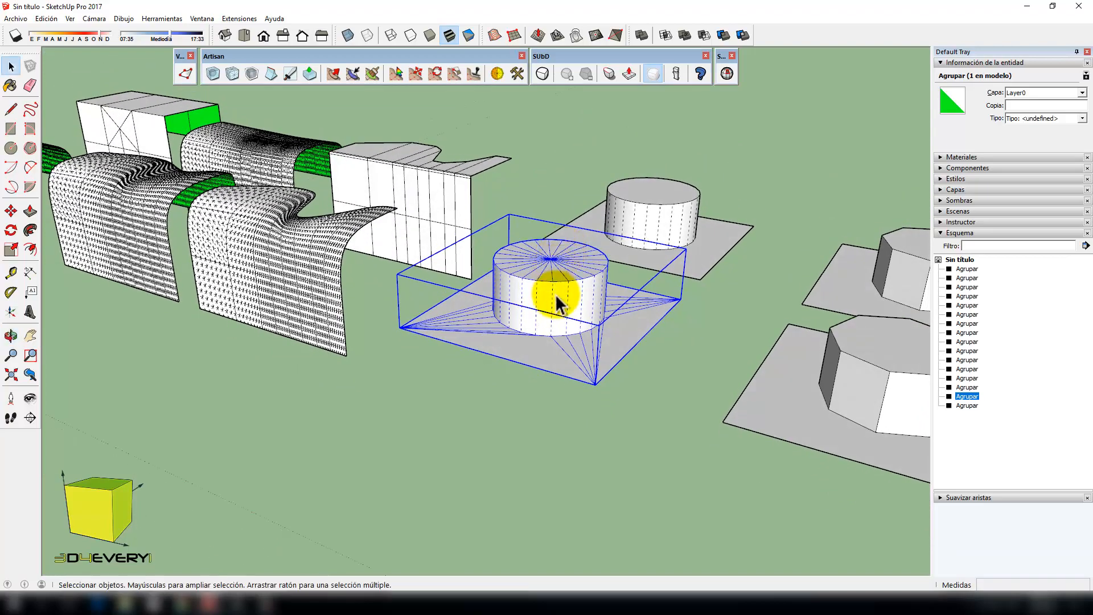
scroll(556, 296, up, 2)
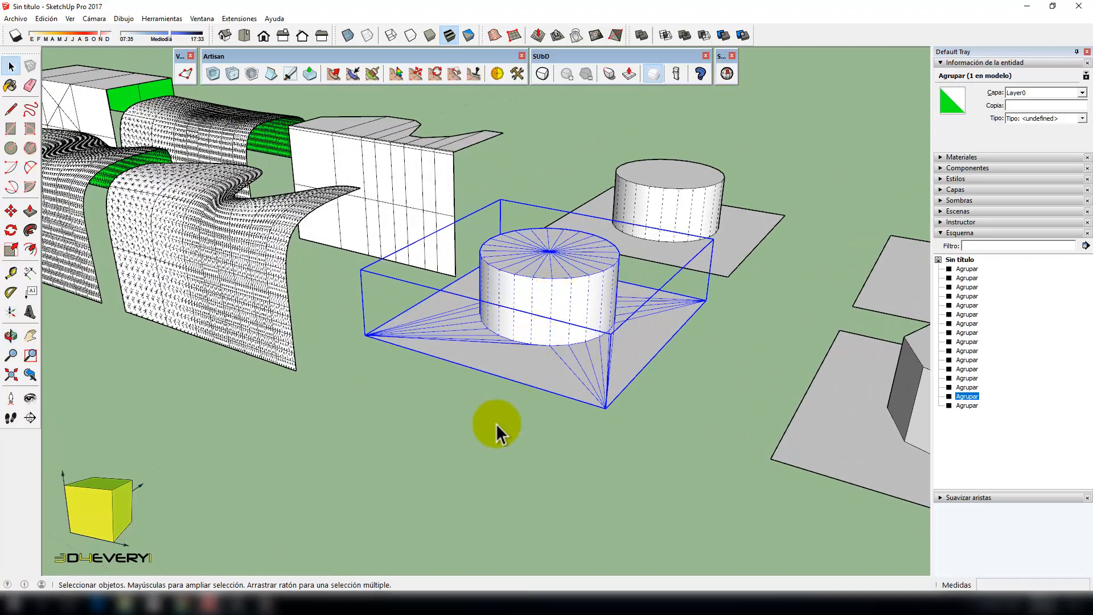
- Return the cylinder group to its subdivided mesh and examine the surface around the cap and base corners
click(542, 74)
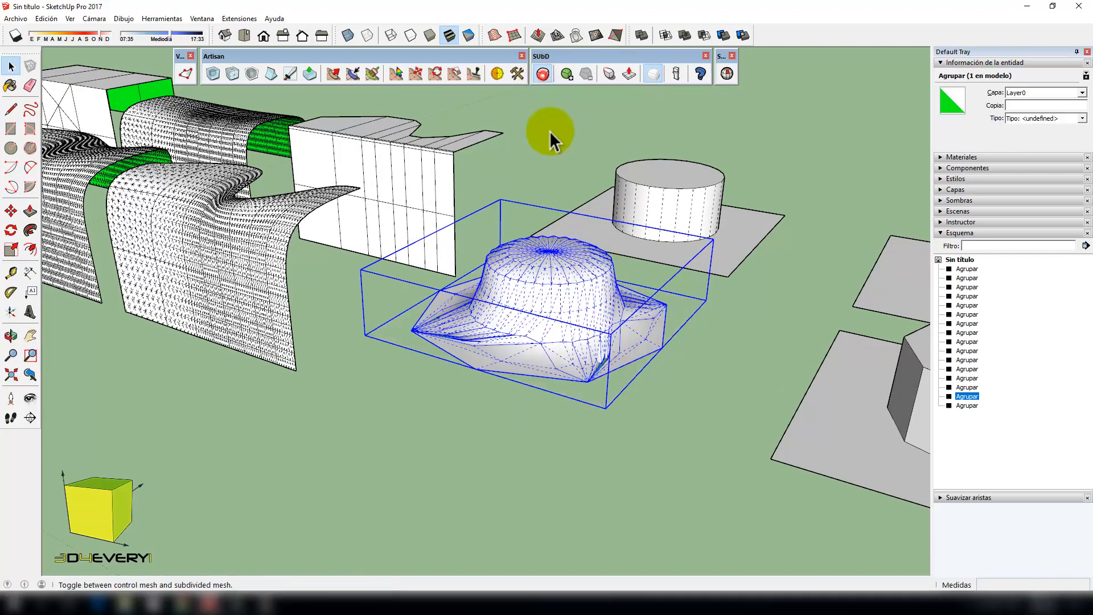
middle_drag(587, 406, 602, 477)
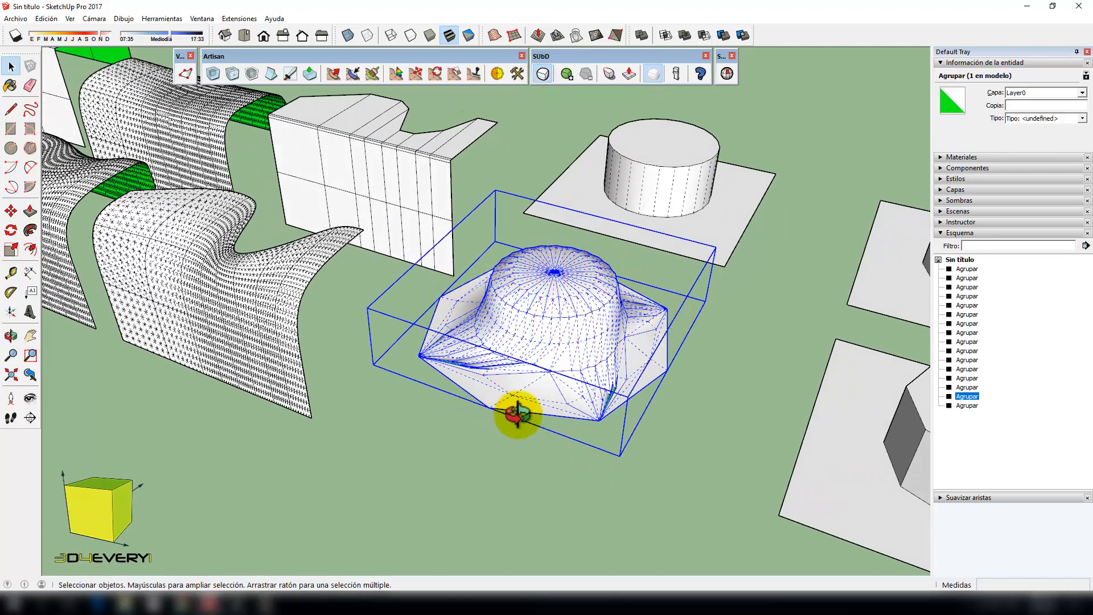
scroll(501, 410, up, 5)
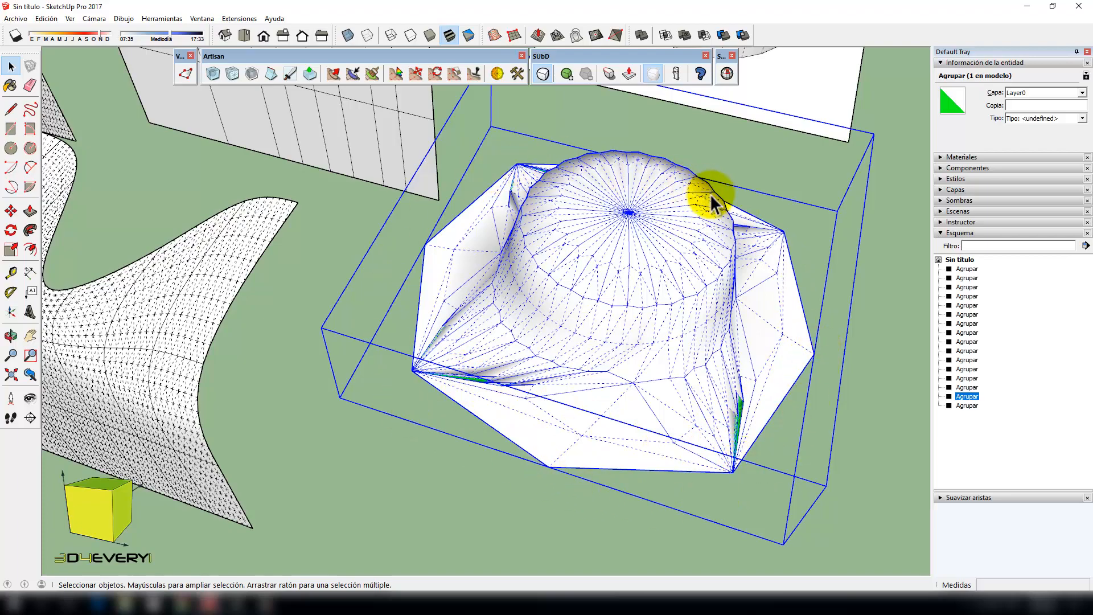
scroll(544, 364, down, 3)
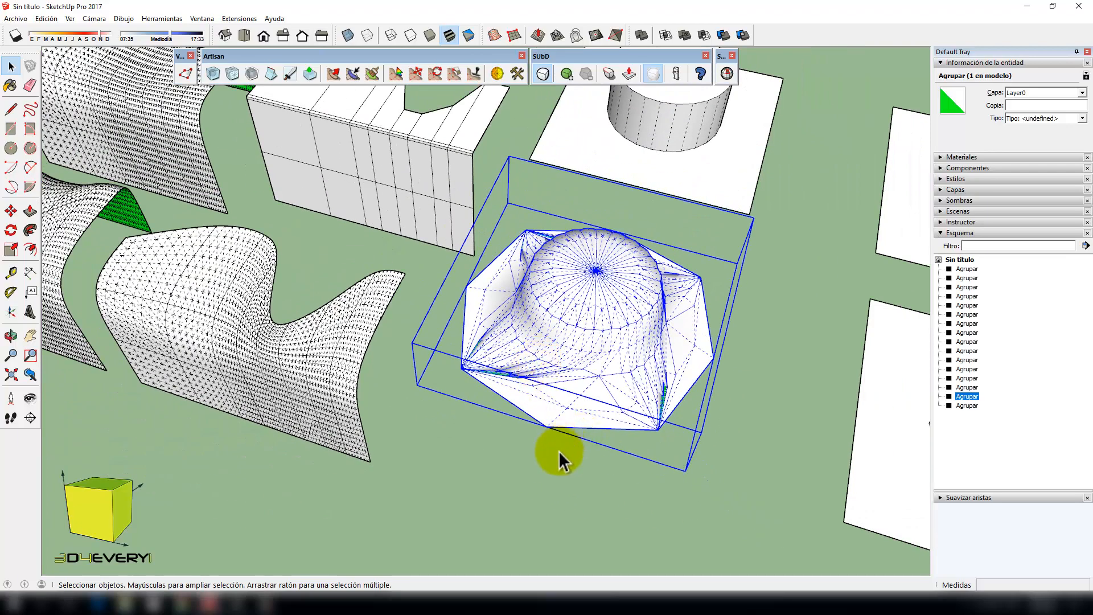
middle_drag(559, 451, 492, 419)
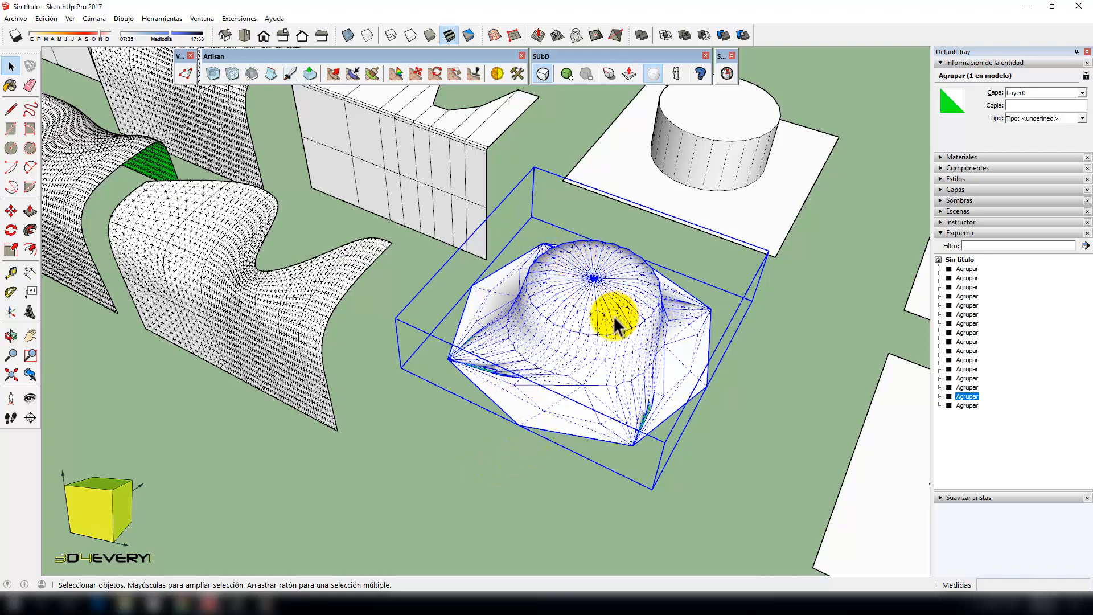
scroll(615, 325, down, 3)
scroll(689, 256, up, 4)
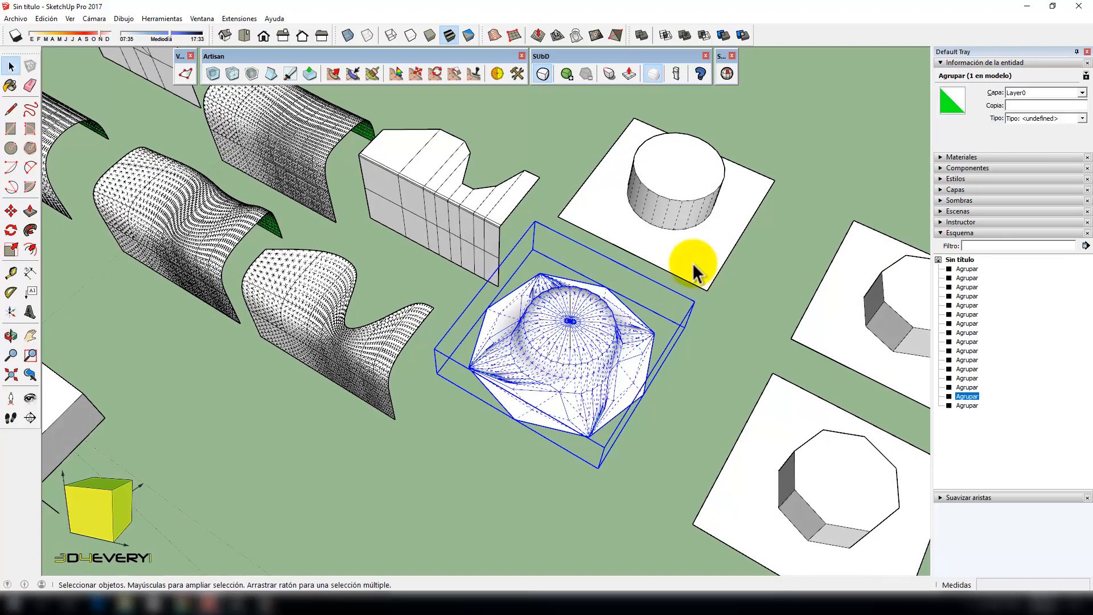
- Open the copied round cylinder group and draw 1.59 m support edges just inside two adjacent sides of its base
click(712, 248)
double_click(713, 249)
scroll(707, 285, up, 2)
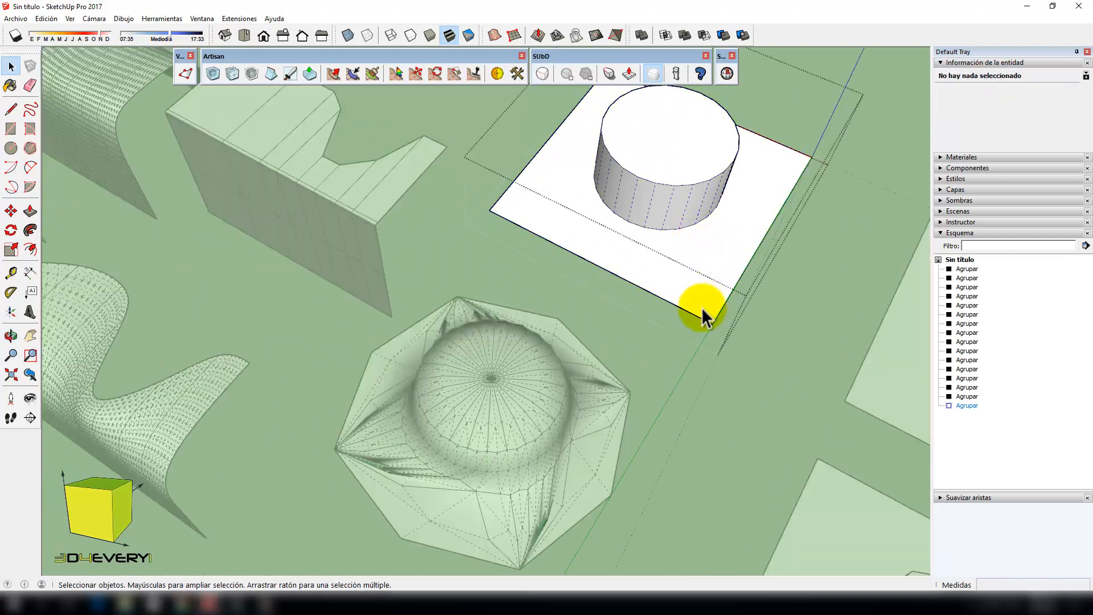
key(l)
click(706, 320)
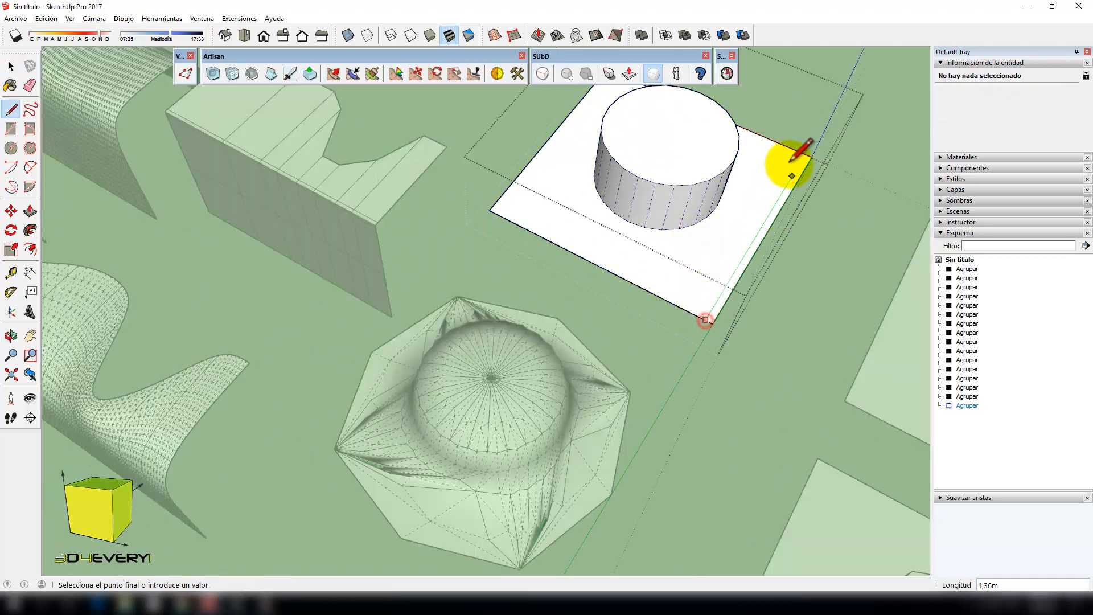
click(805, 154)
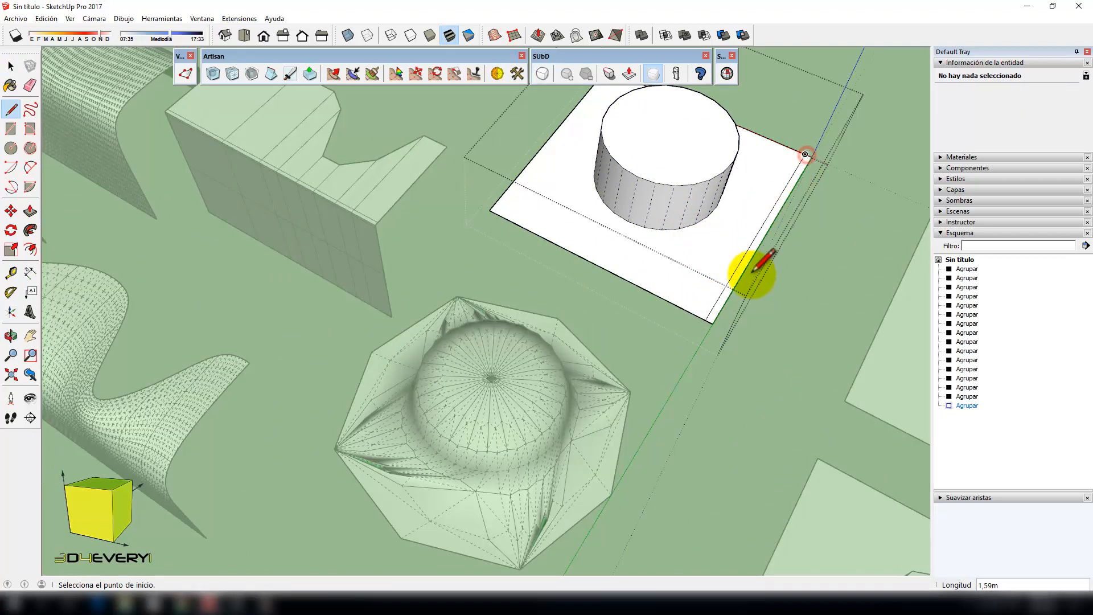
click(716, 317)
click(490, 211)
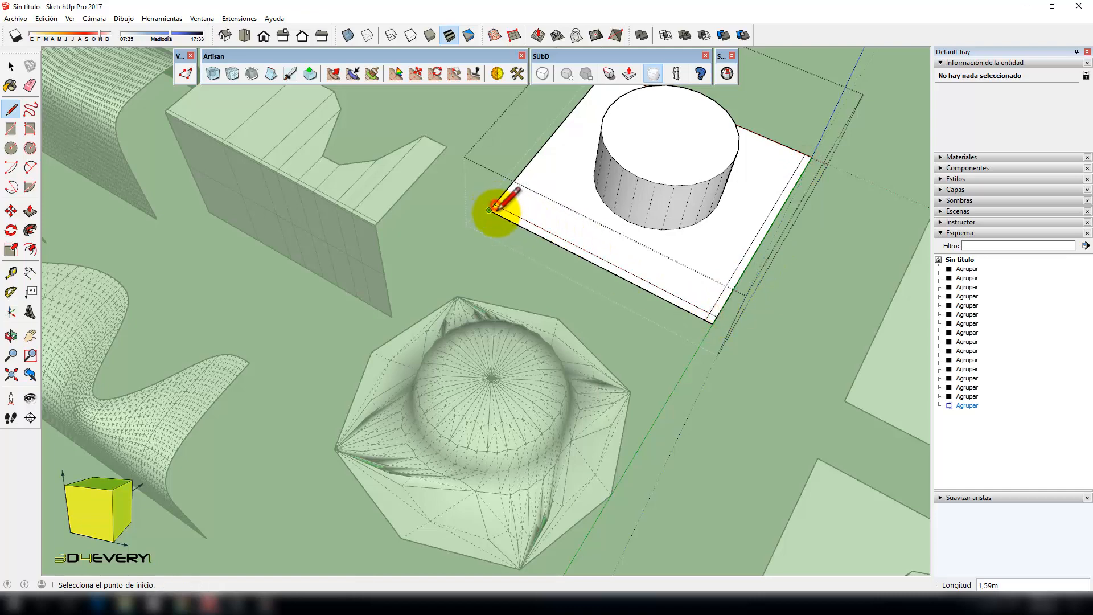
- Draw support edges just inside the remaining two sides of the copied cylinder's base and close the group
scroll(542, 190, down, 2)
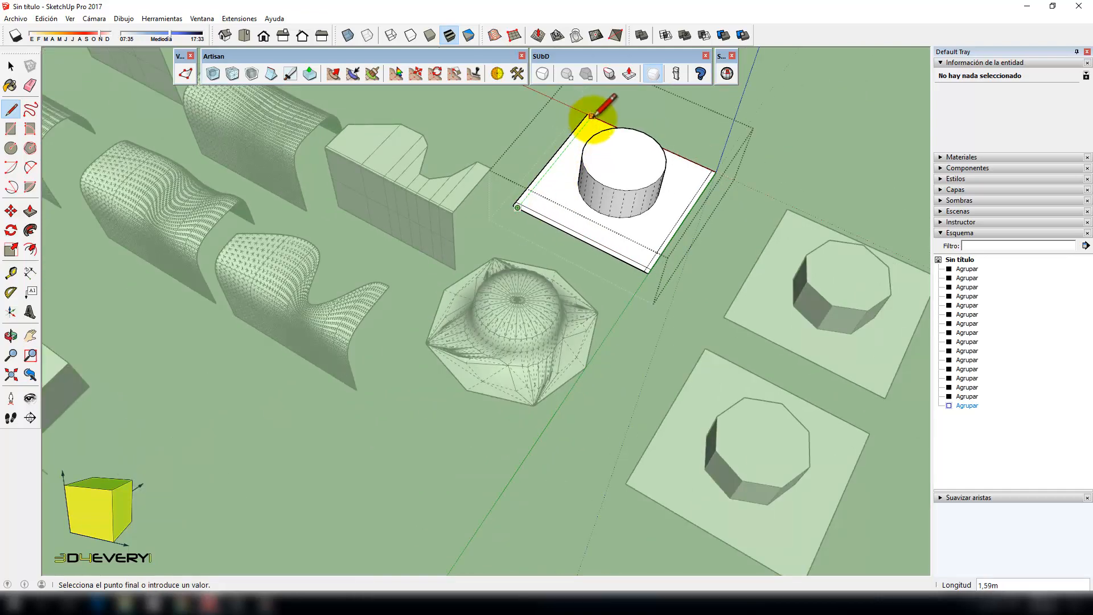
scroll(590, 128, up, 3)
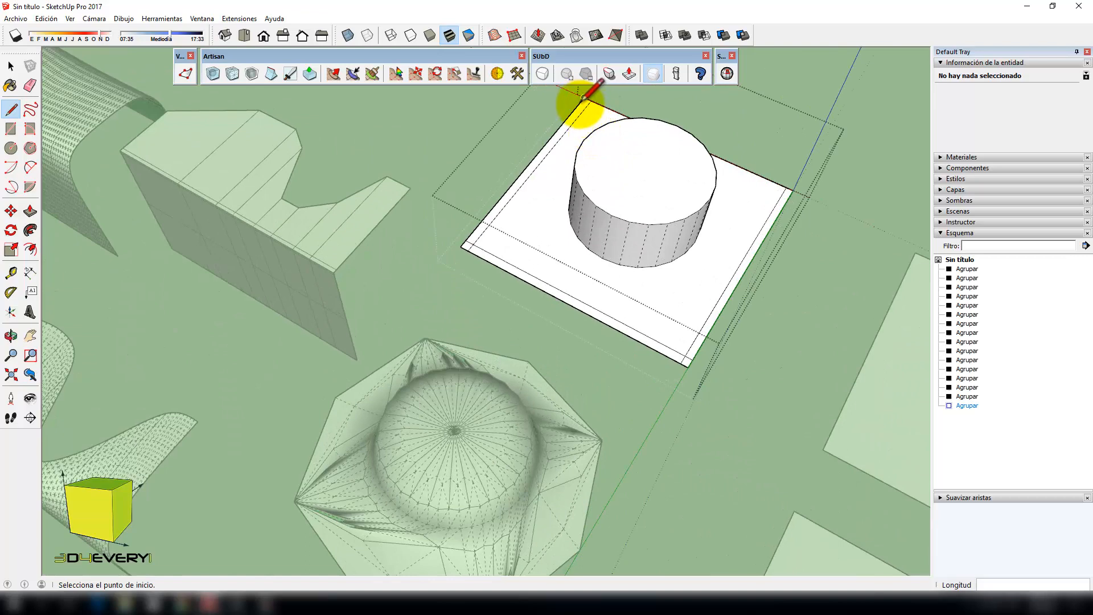
scroll(584, 96, up, 3)
click(580, 102)
scroll(794, 225, down, 3)
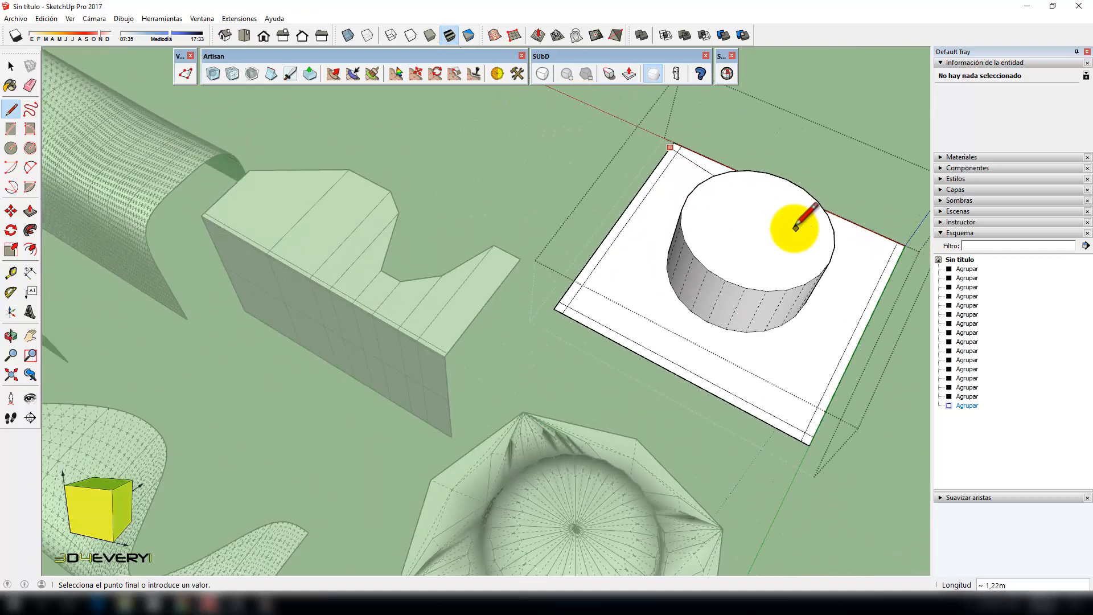
scroll(904, 249, down, 4)
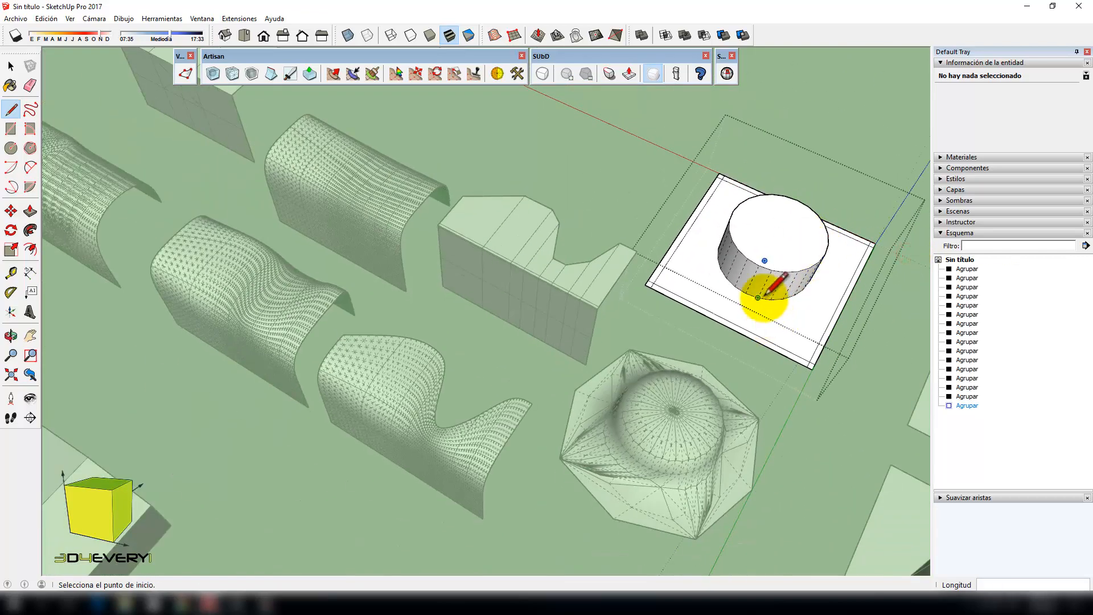
key(space)
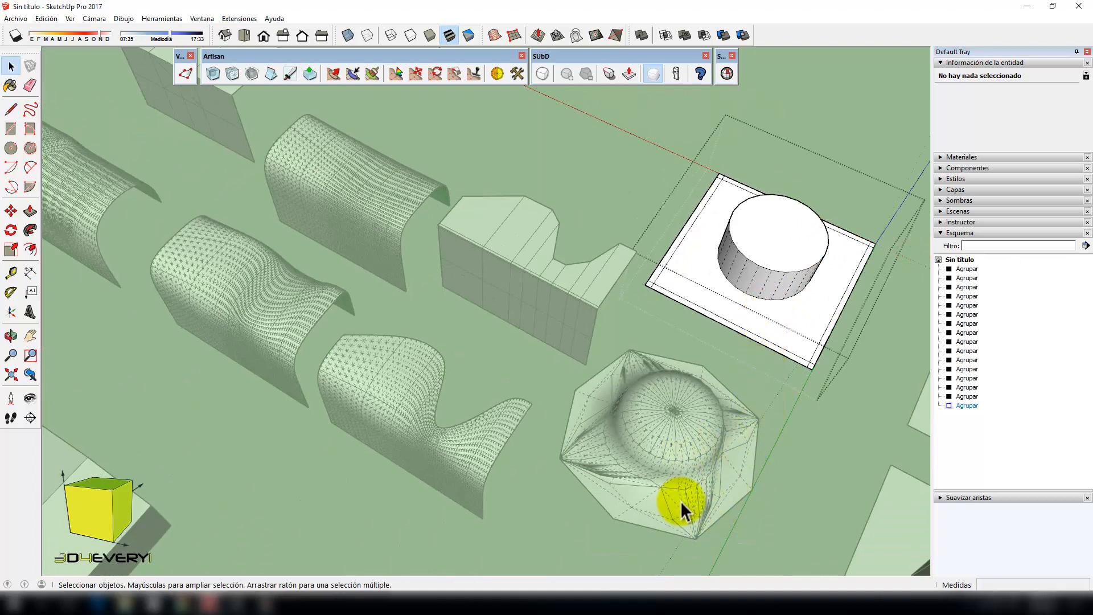
click(813, 413)
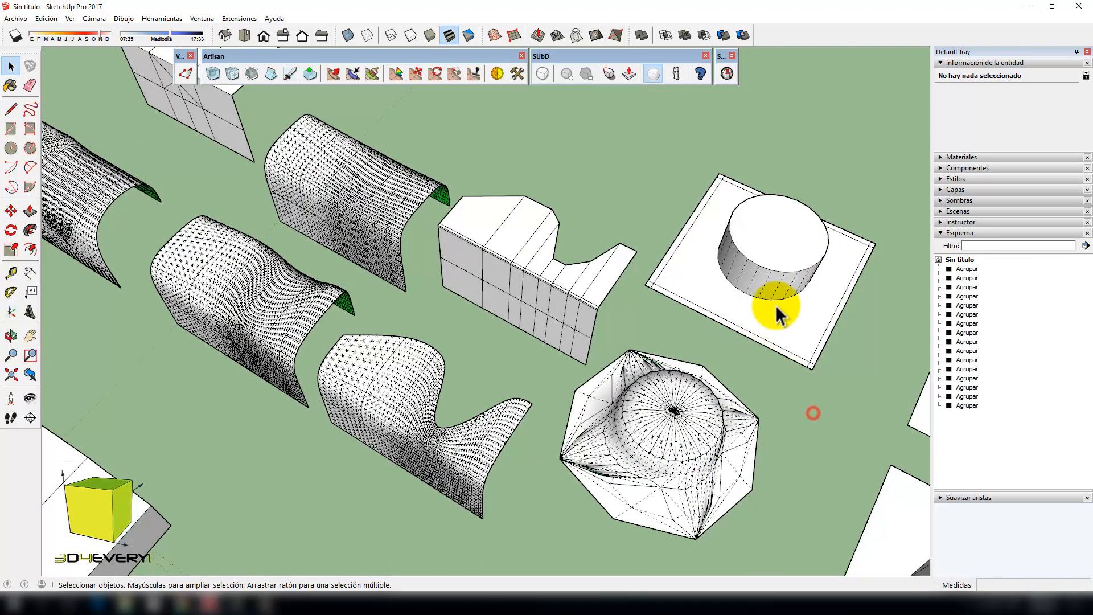
double_click(776, 307)
click(784, 399)
click(786, 306)
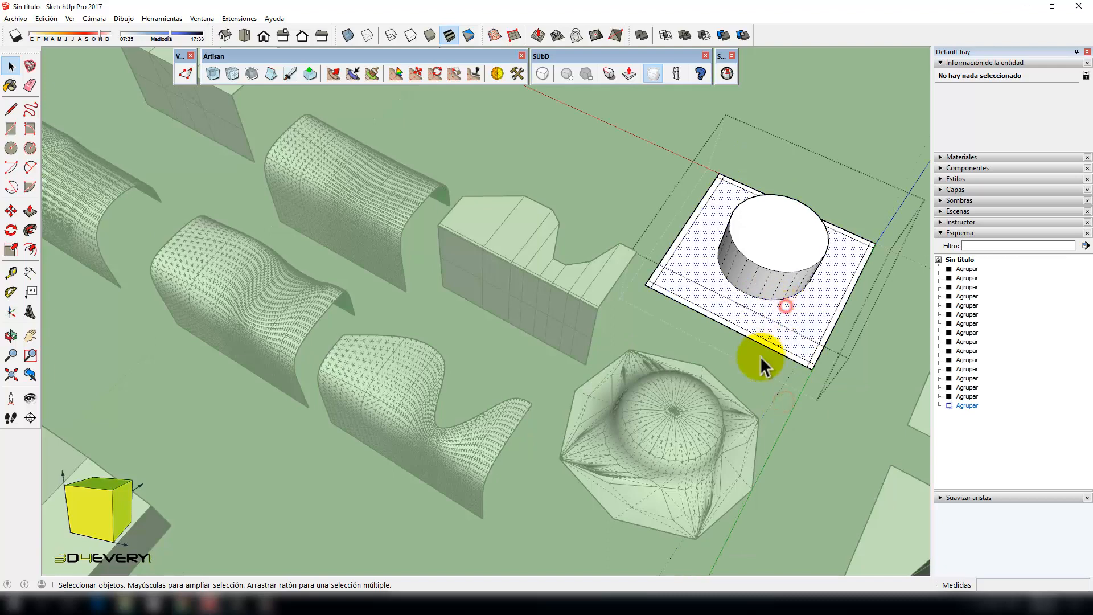
click(801, 412)
- Subdivide the copied cylinder group with SUbD and compare its base outline with the version without support edges
click(764, 289)
click(542, 73)
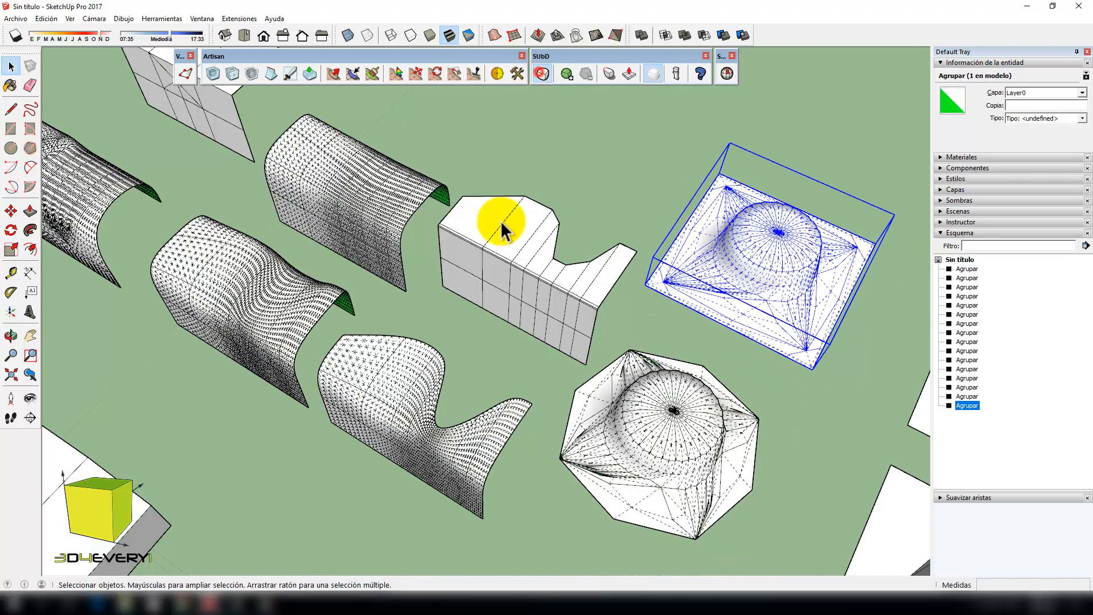
scroll(582, 276, down, 2)
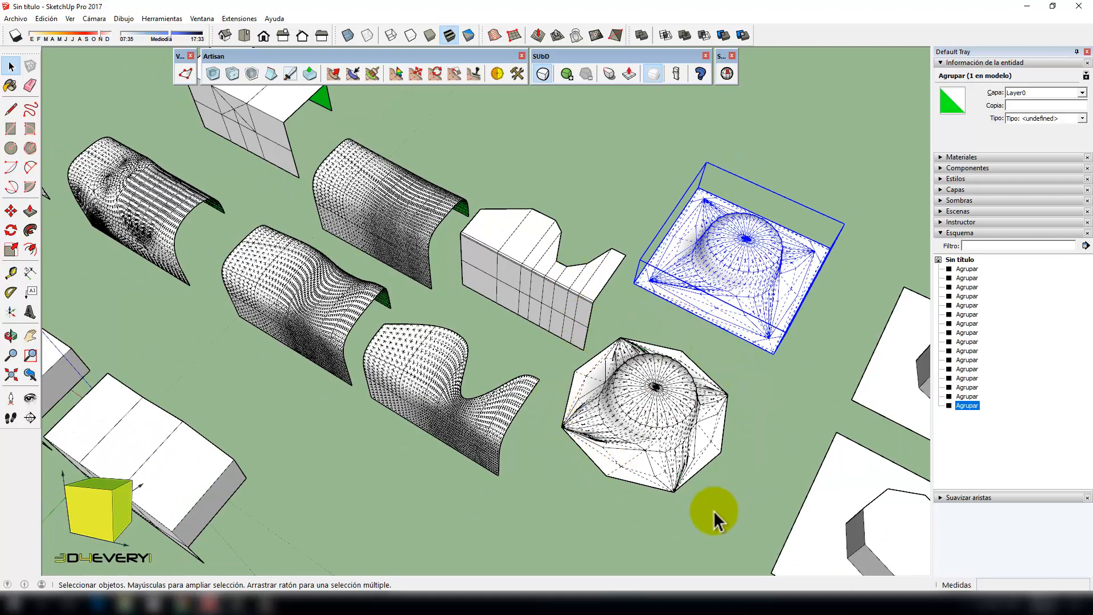
- Subdivide the notched, folded box group that has support edges with SUbD and inspect its bent edge and corner up close
scroll(678, 305, up, 2)
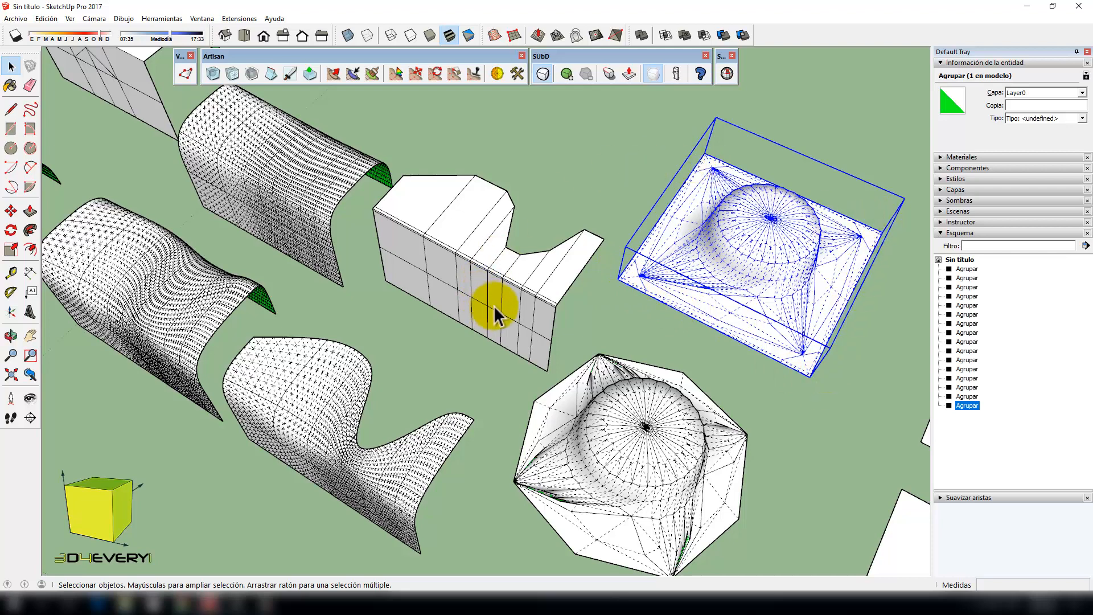
scroll(495, 308, up, 2)
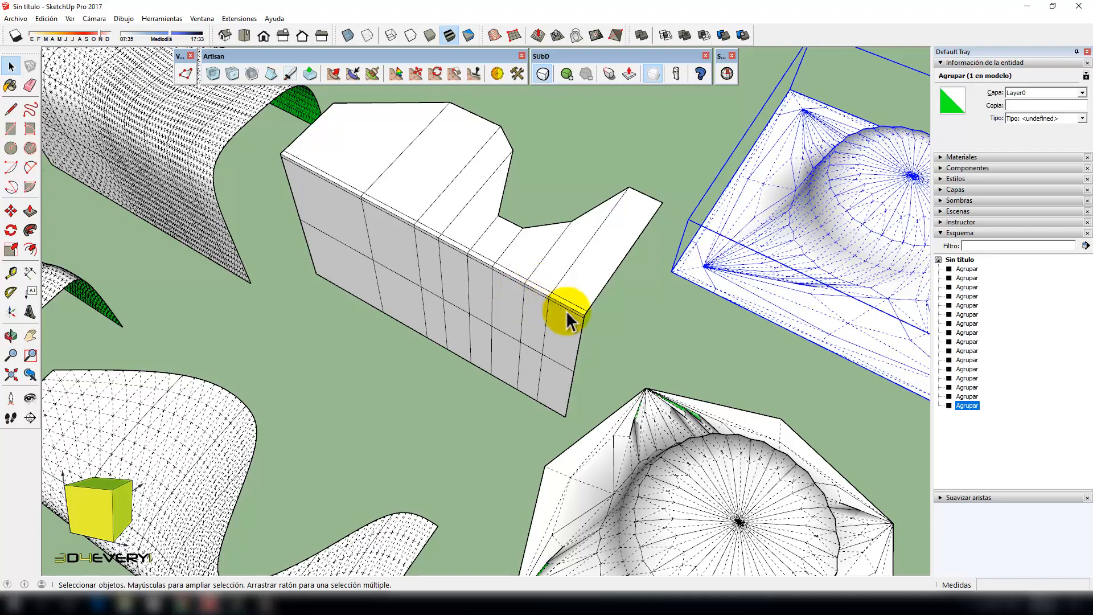
middle_drag(569, 317, 476, 176)
scroll(501, 206, up, 2)
scroll(501, 206, up, 1)
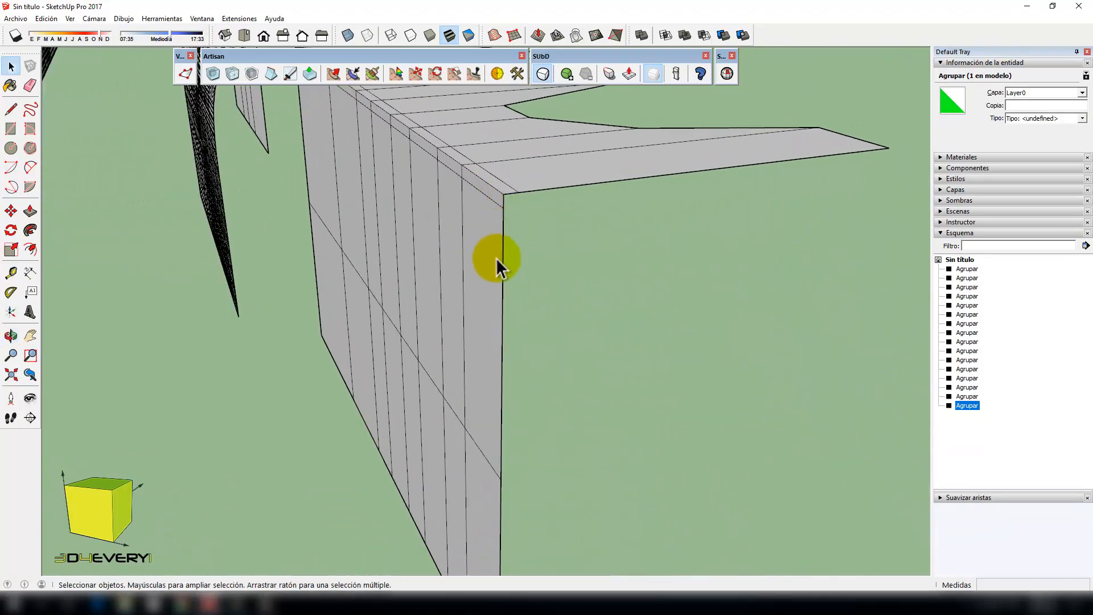
scroll(490, 262, up, 1)
click(486, 265)
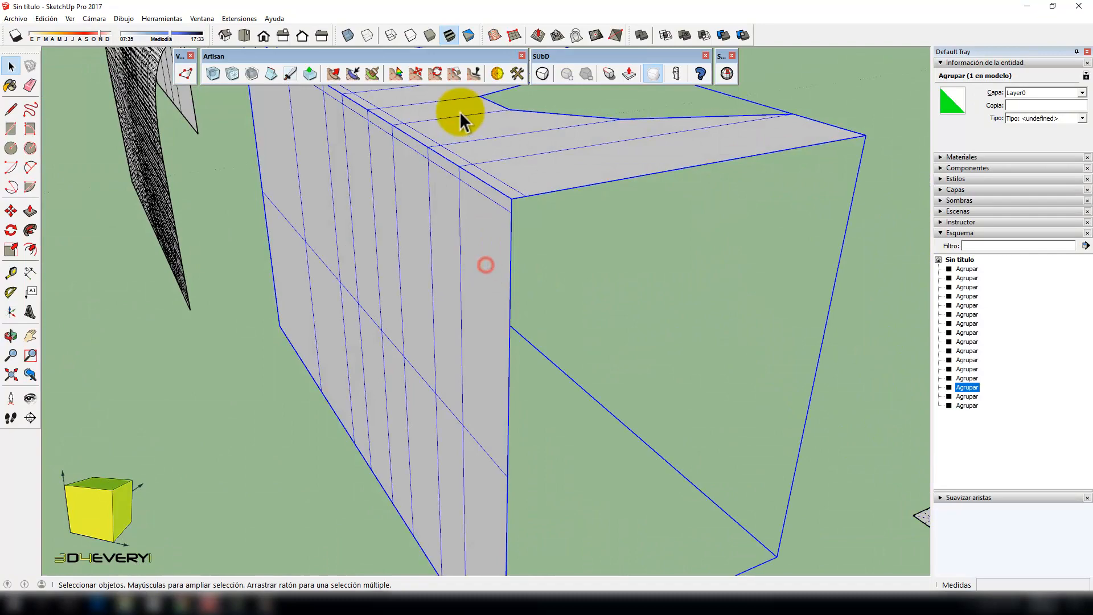
click(542, 74)
scroll(523, 197, up, 2)
scroll(507, 226, up, 2)
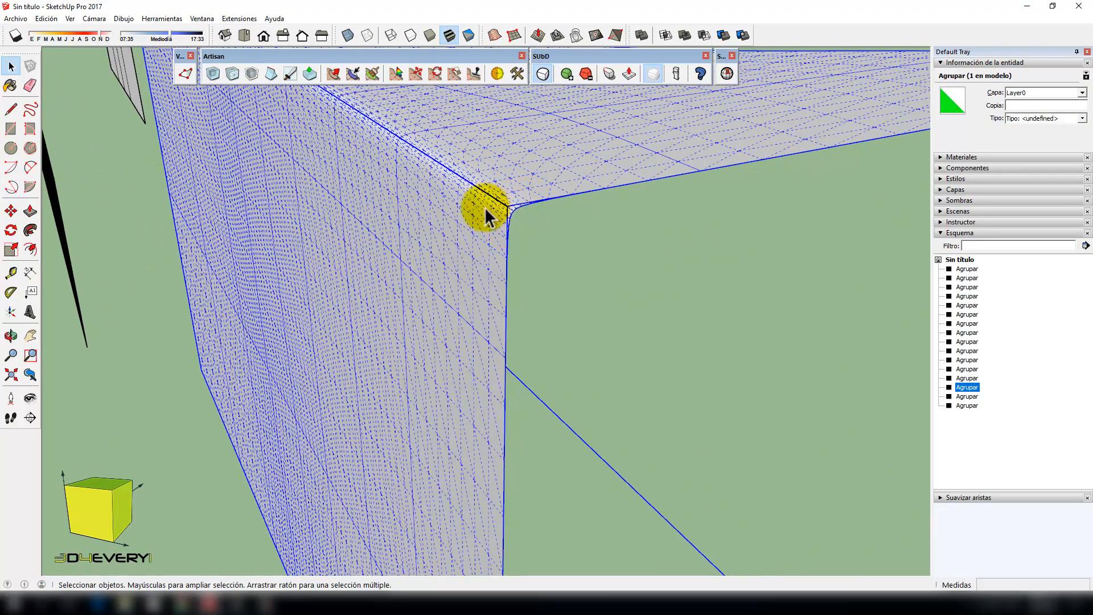
scroll(480, 225, down, 6)
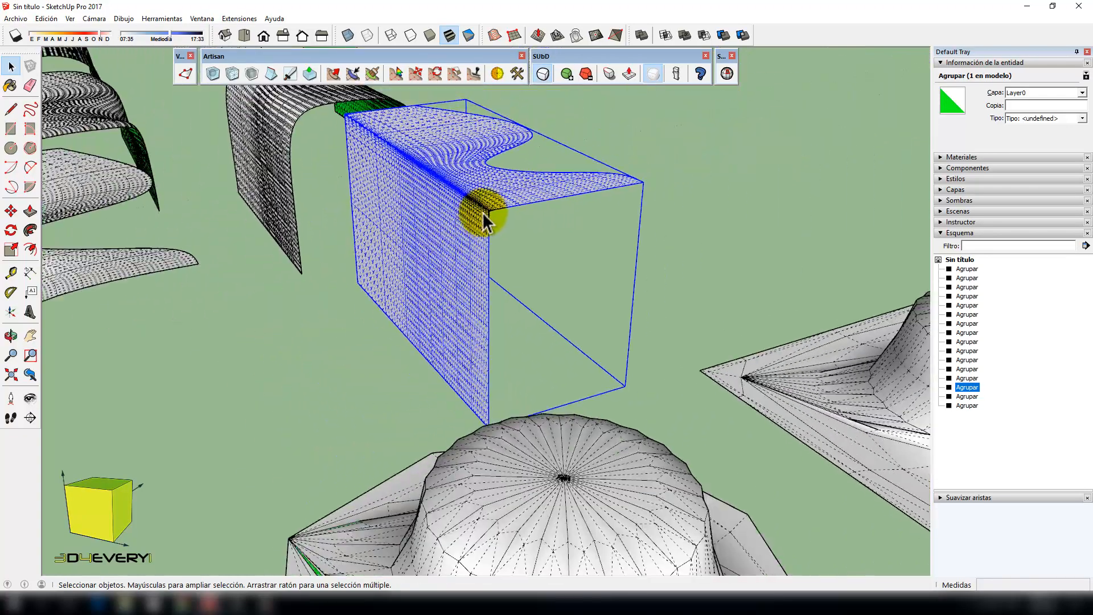
- Examine the support-edged corner of the smoothed cylinder base and, with hidden geometry turned off, compare both smoothed cylinders with the eight-sided ones
scroll(630, 385, up, 8)
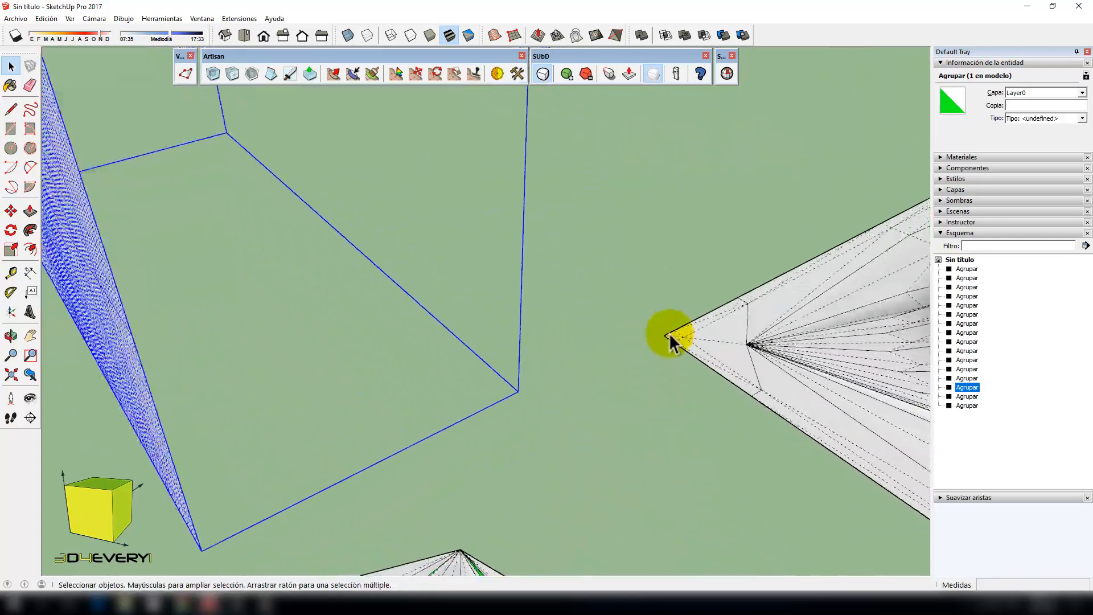
scroll(665, 354, up, 2)
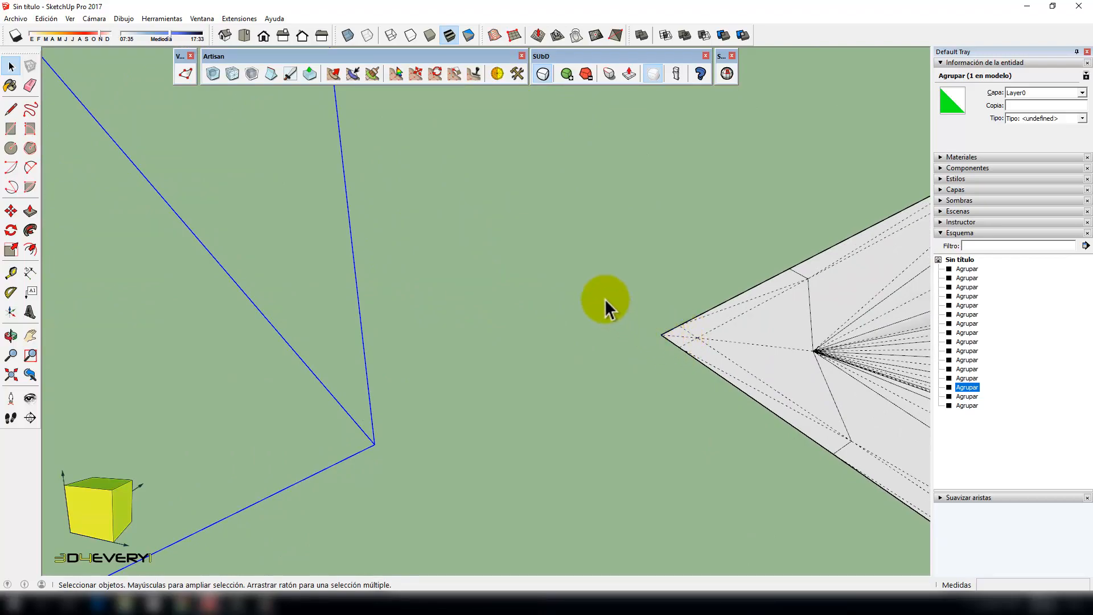
scroll(581, 289, down, 6)
scroll(579, 288, down, 3)
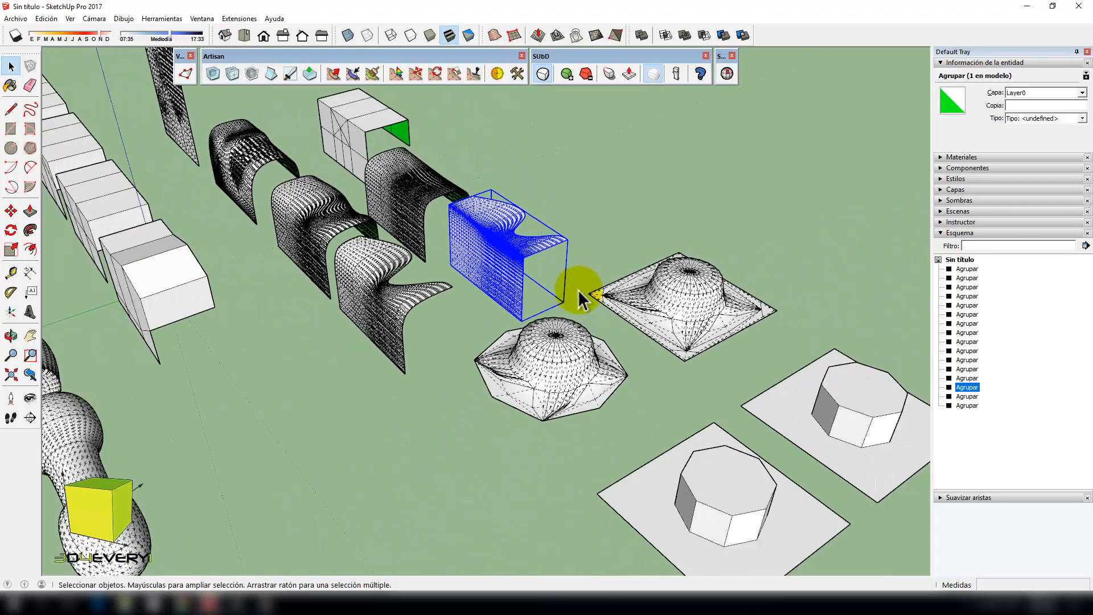
middle_drag(579, 286, 565, 412)
click(565, 394)
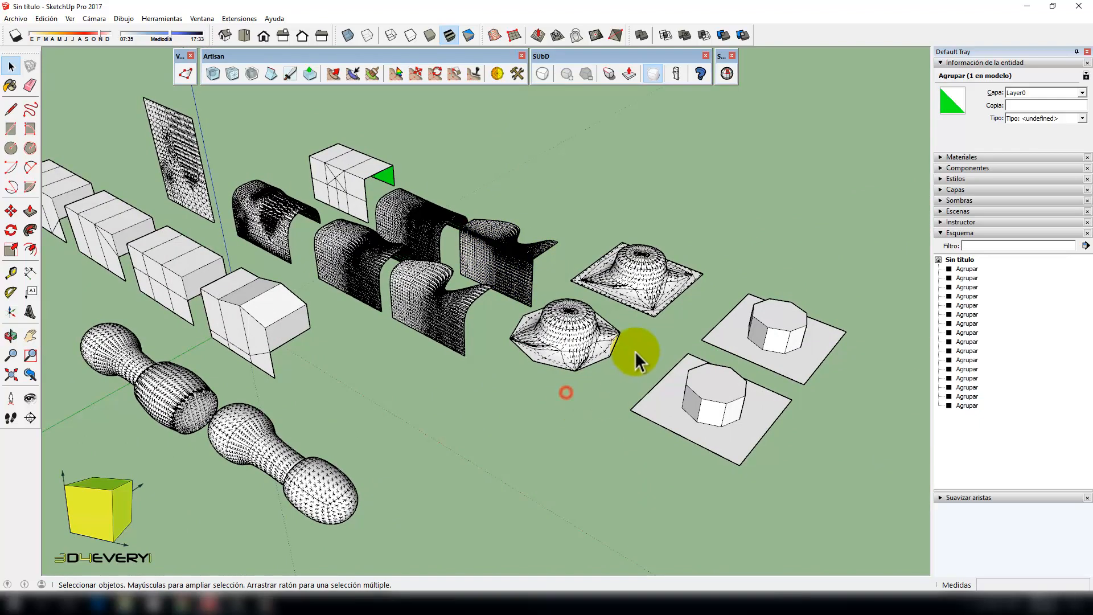
scroll(647, 323, up, 2)
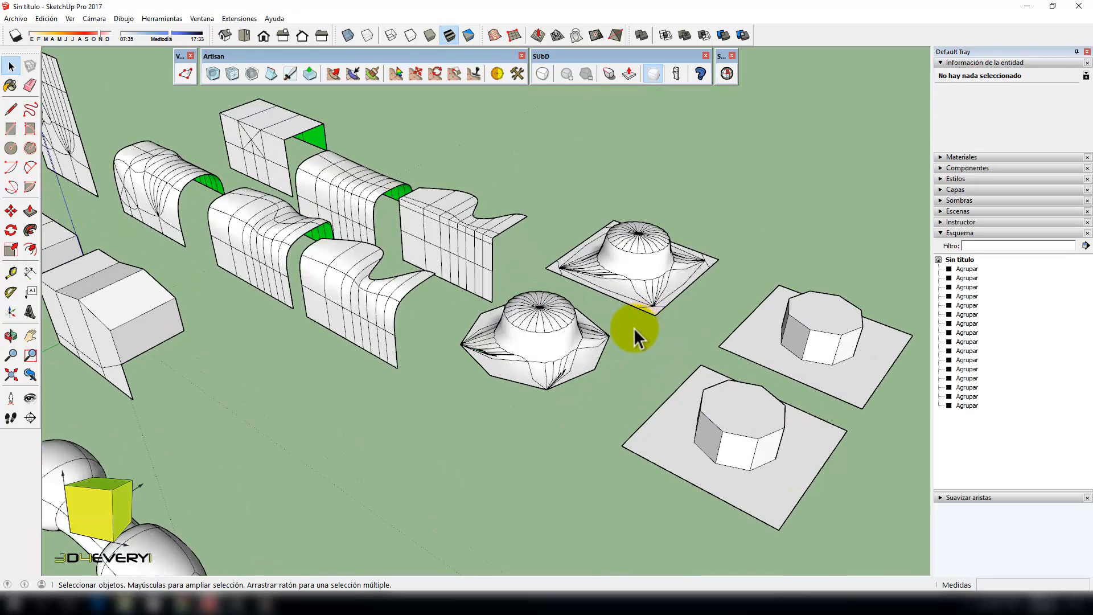
scroll(631, 330, up, 2)
scroll(630, 336, down, 3)
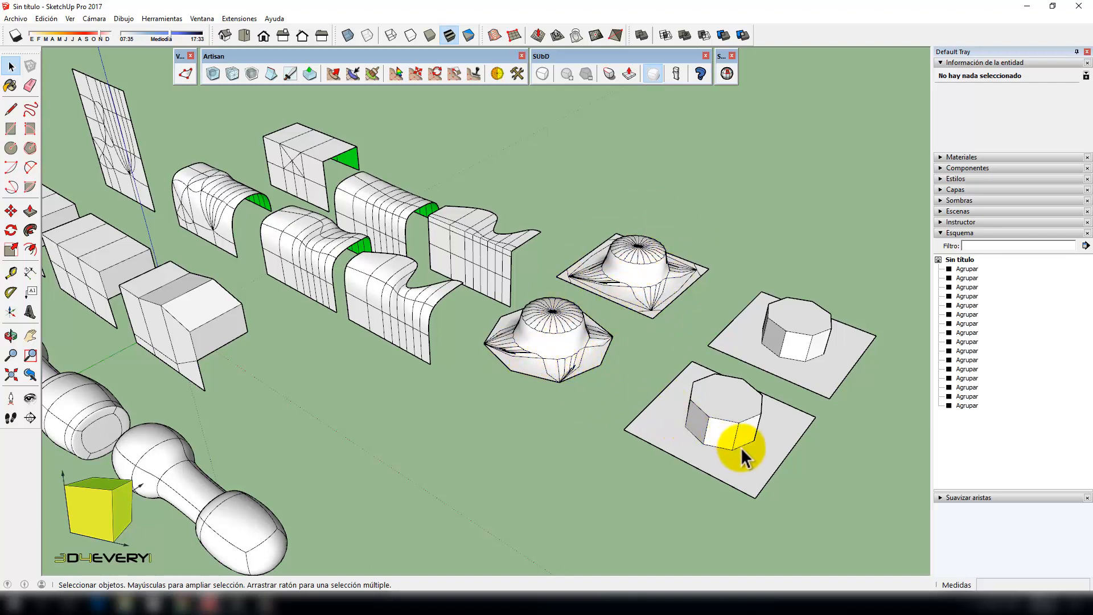
scroll(743, 449, up, 2)
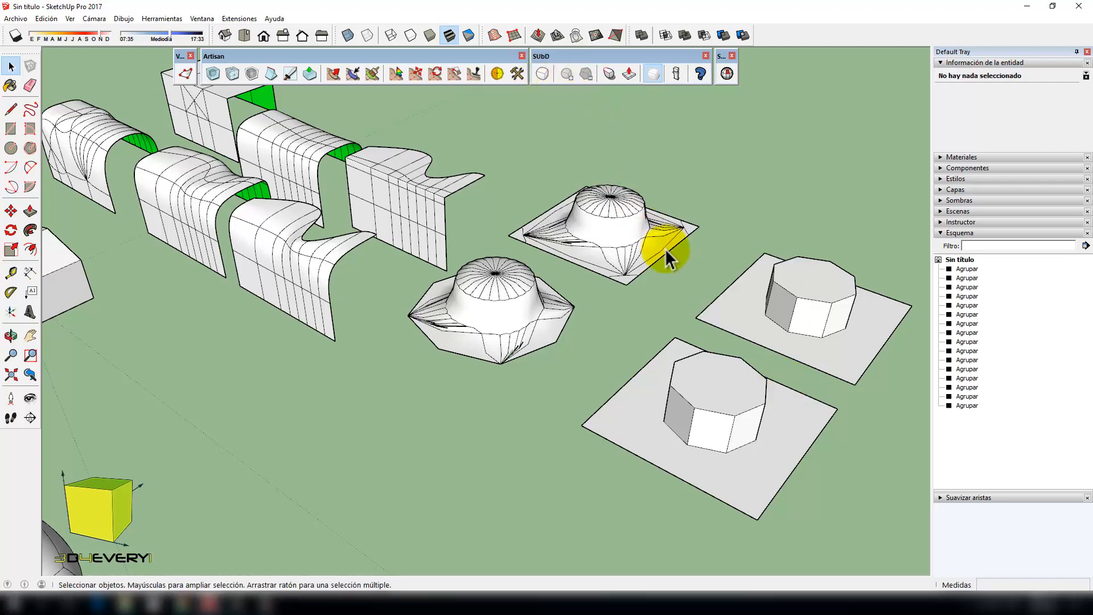
scroll(695, 359, down, 3)
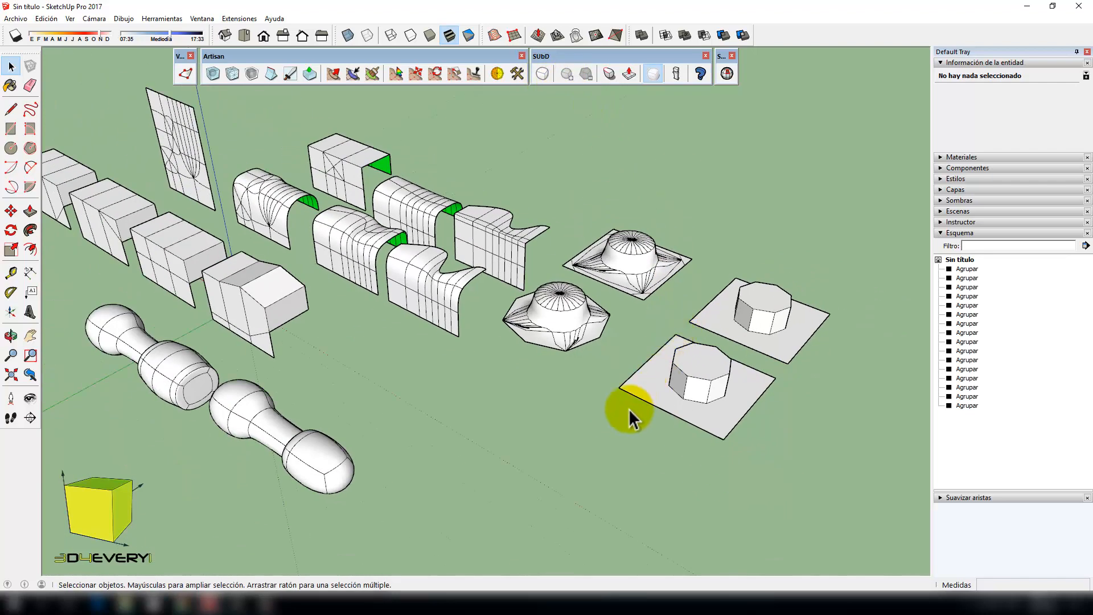
middle_drag(629, 409, 700, 398)
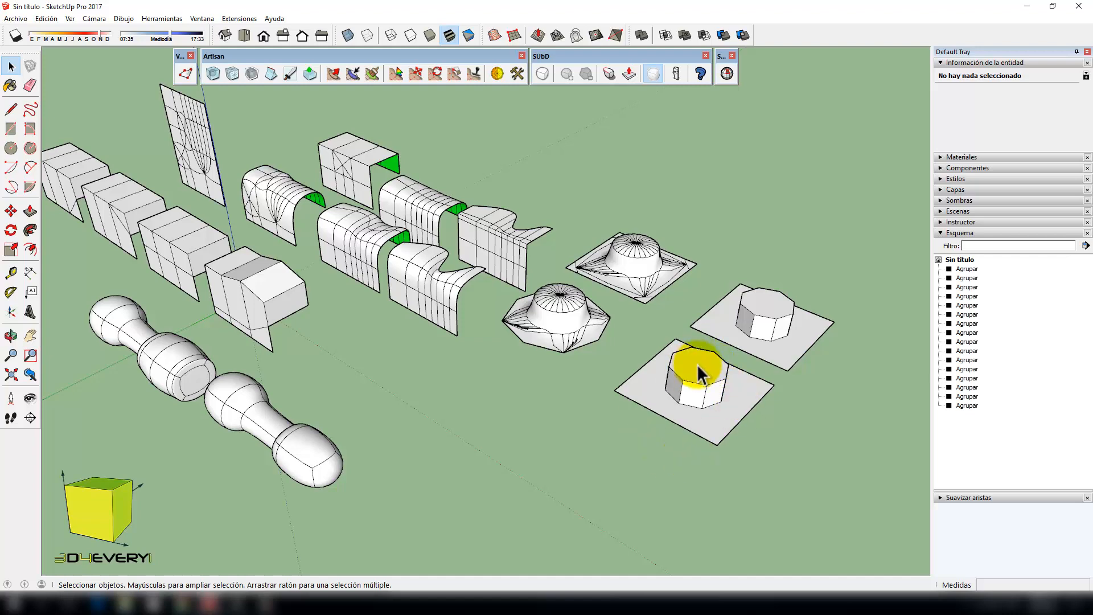
scroll(698, 368, up, 3)
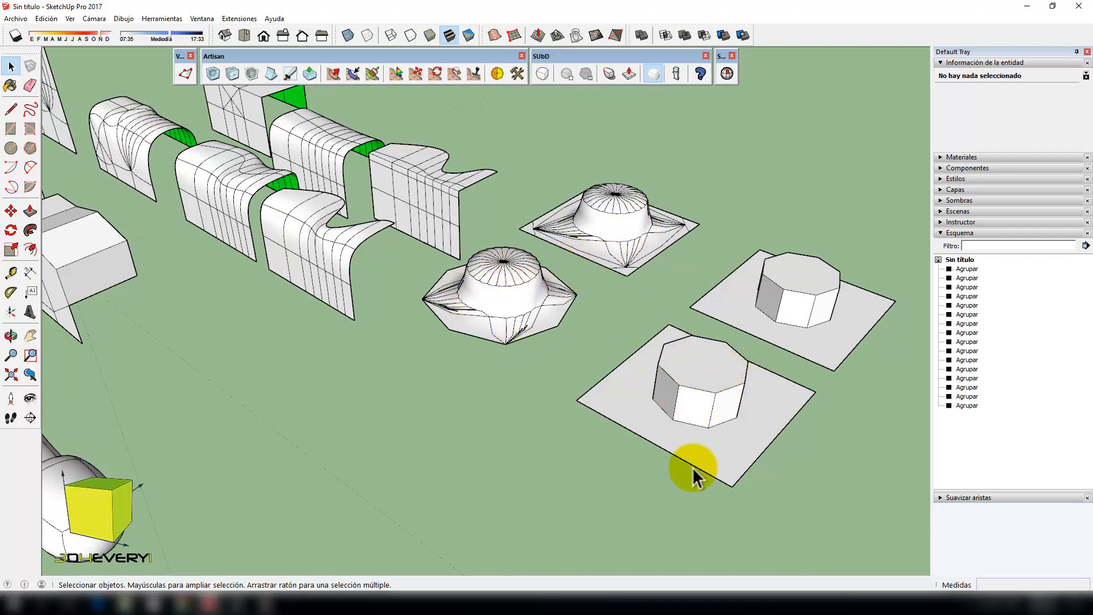
scroll(651, 461, up, 2)
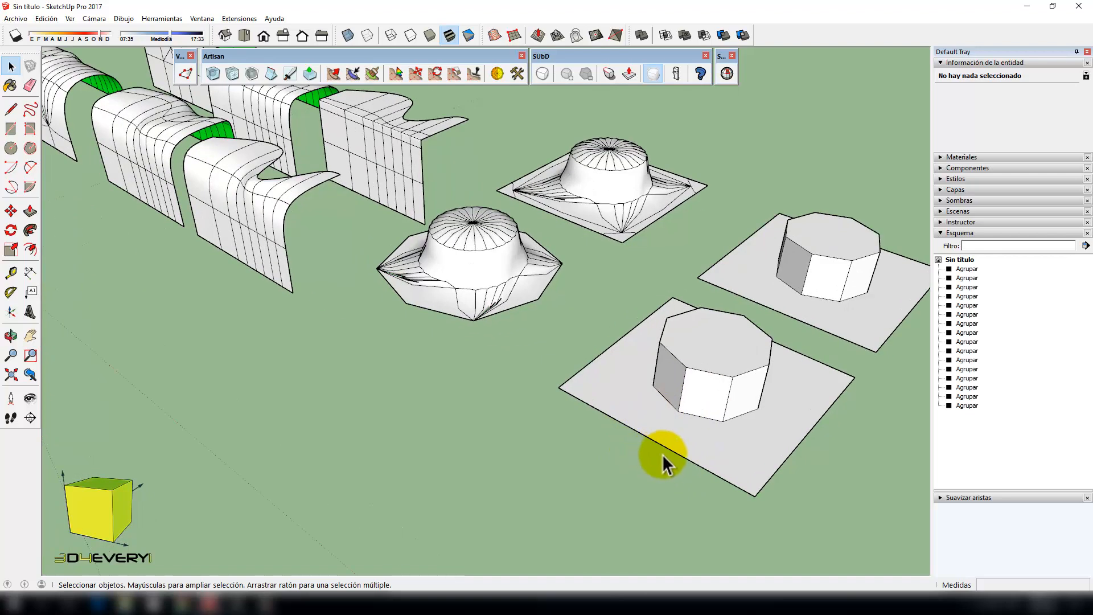
- Check how the front eight-sided cylinder's base and connected geometry select, and clear the selection
key(l)
scroll(739, 453, down, 1)
key(space)
click(740, 455)
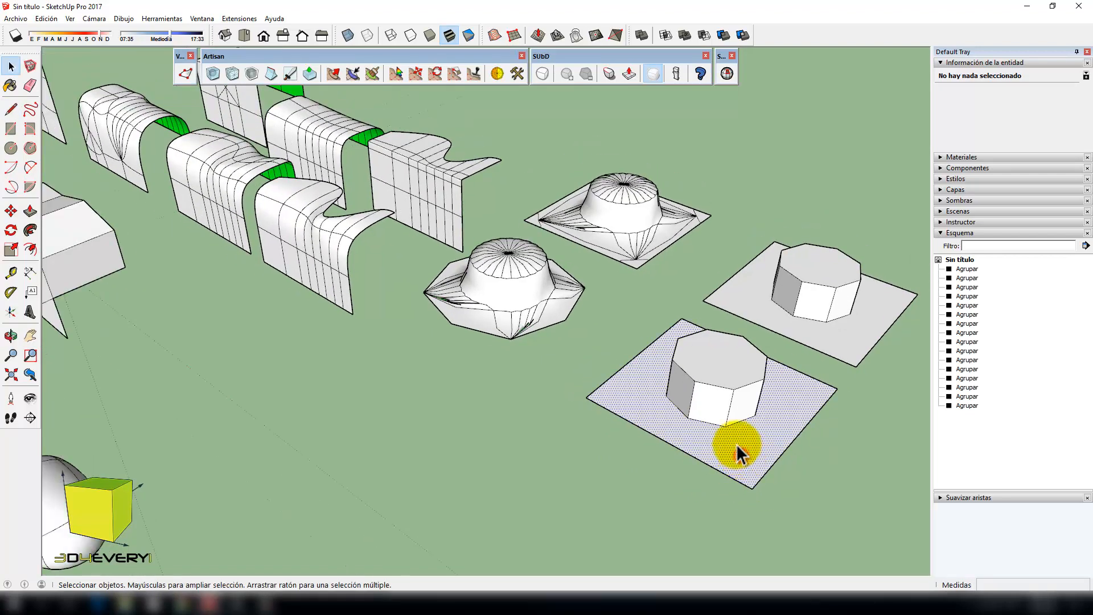
double_click(732, 441)
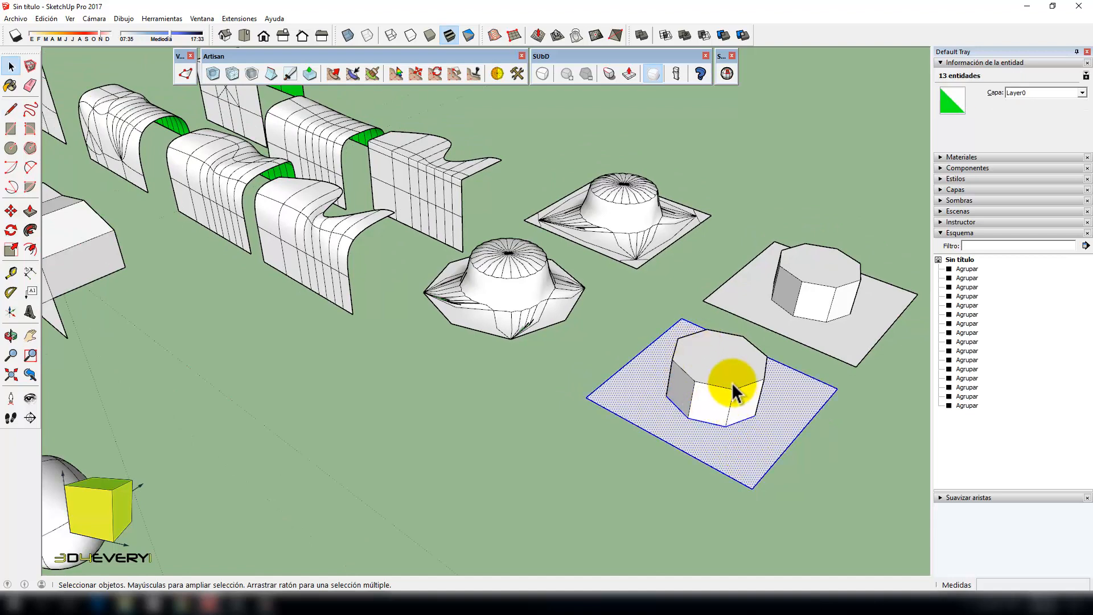
scroll(732, 381, down, 1)
click(718, 400)
triple_click(717, 401)
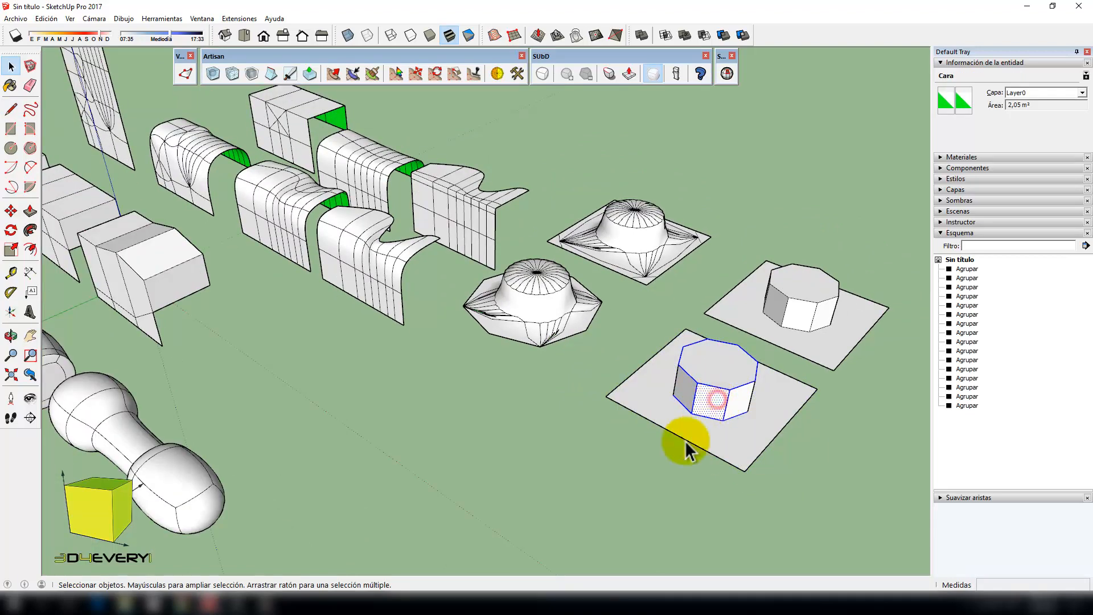
scroll(695, 444, down, 1)
click(662, 480)
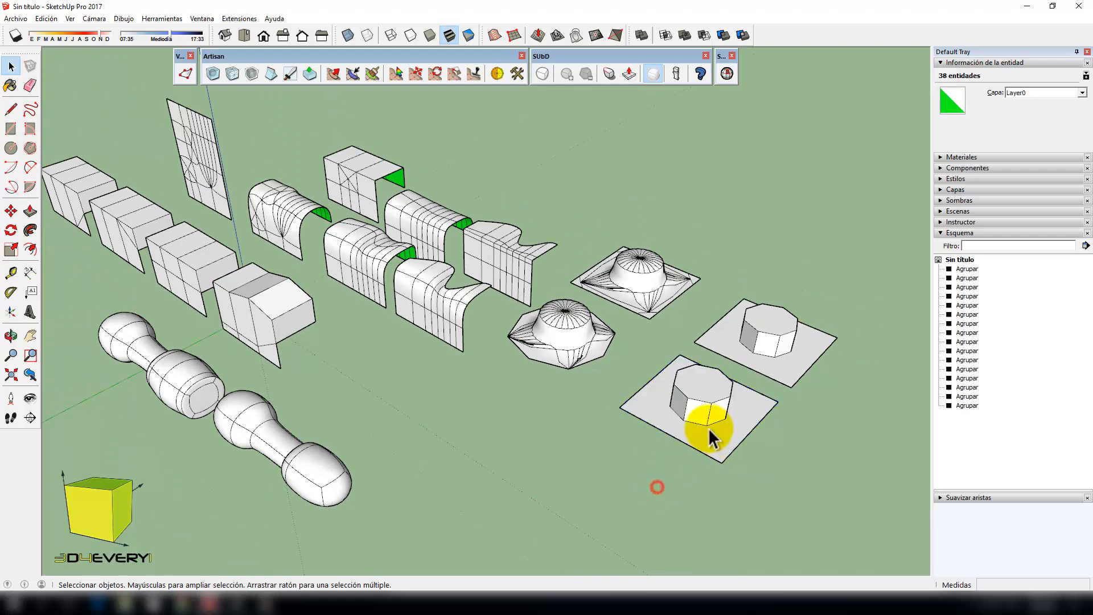
- Draw support edges about 1.59 m long just inside two adjacent sides of the front eight-sided cylinder's base
scroll(707, 429, up, 2)
key(l)
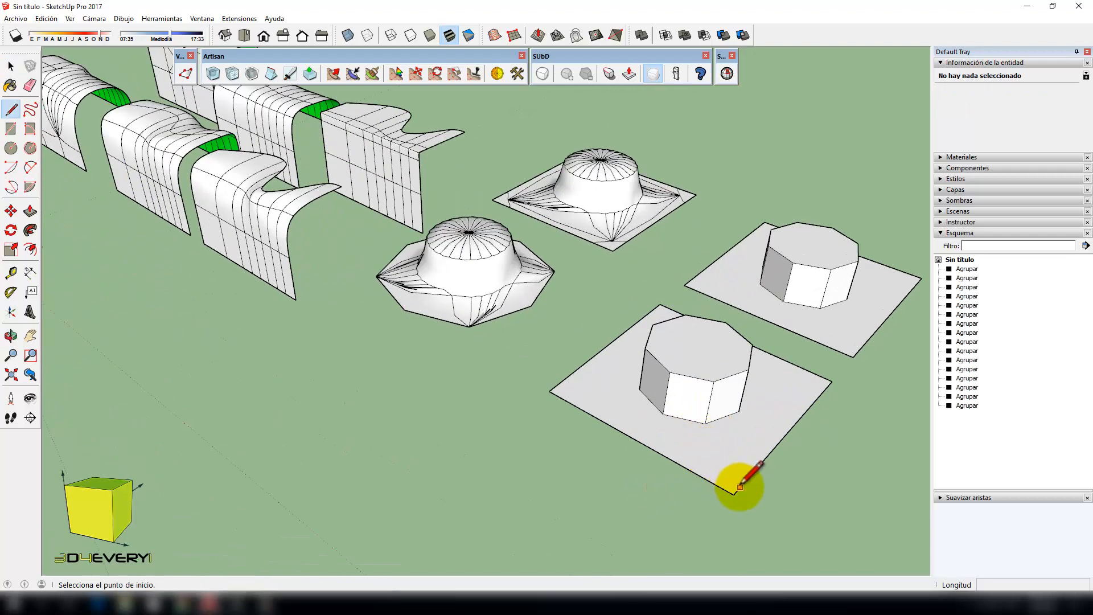
click(739, 488)
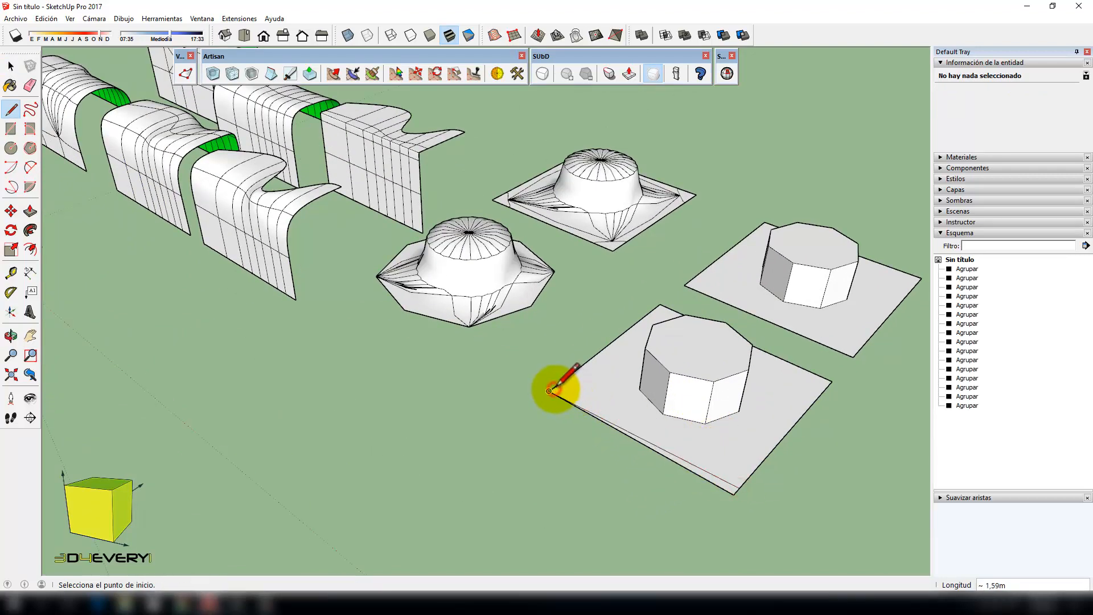
click(556, 386)
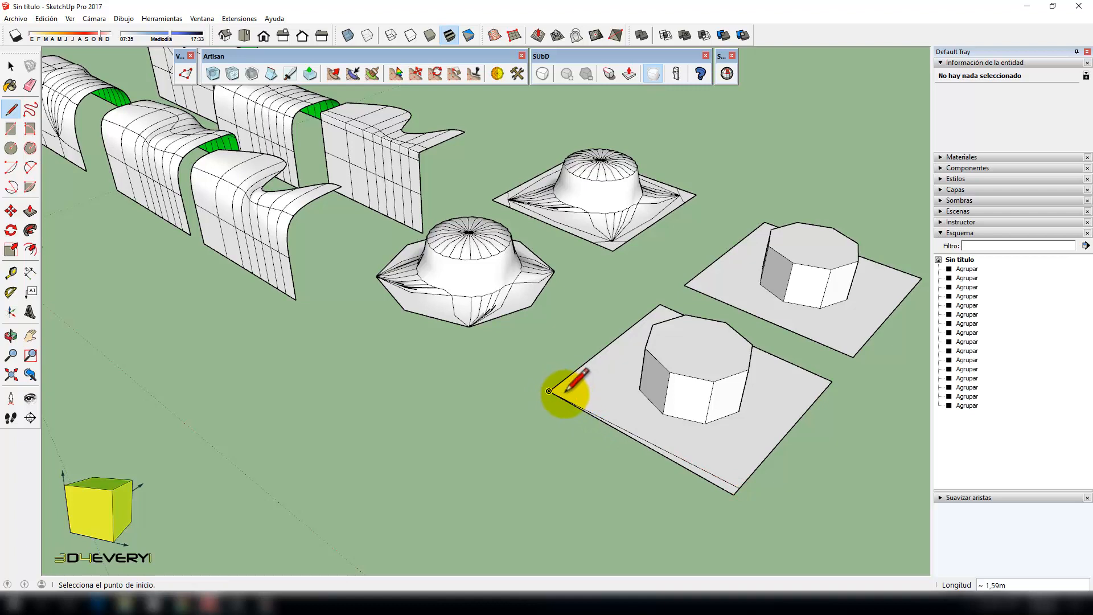
click(738, 488)
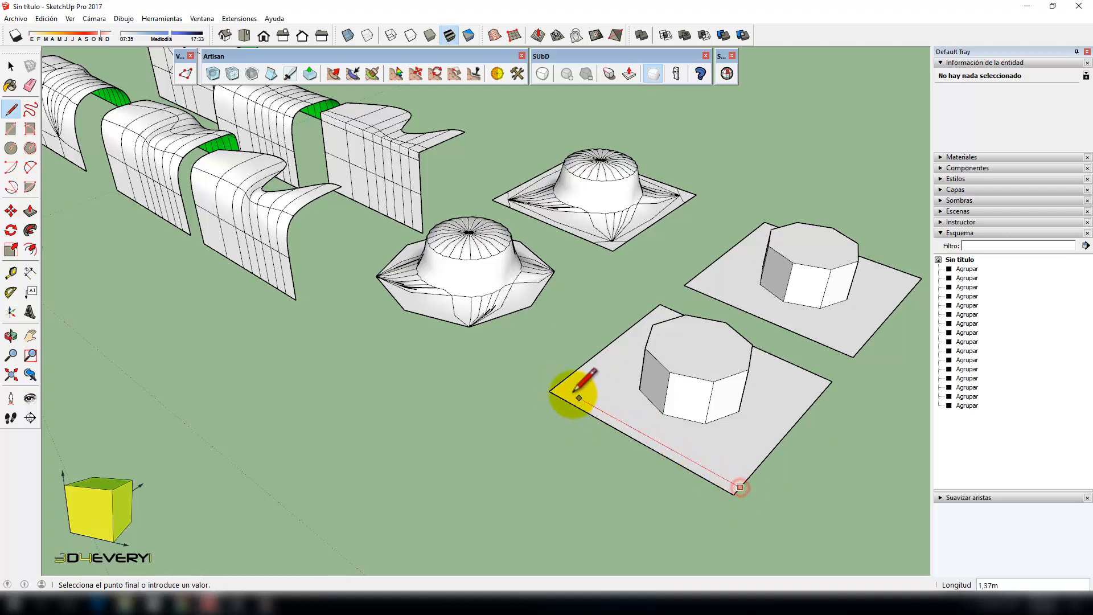
click(550, 391)
click(557, 393)
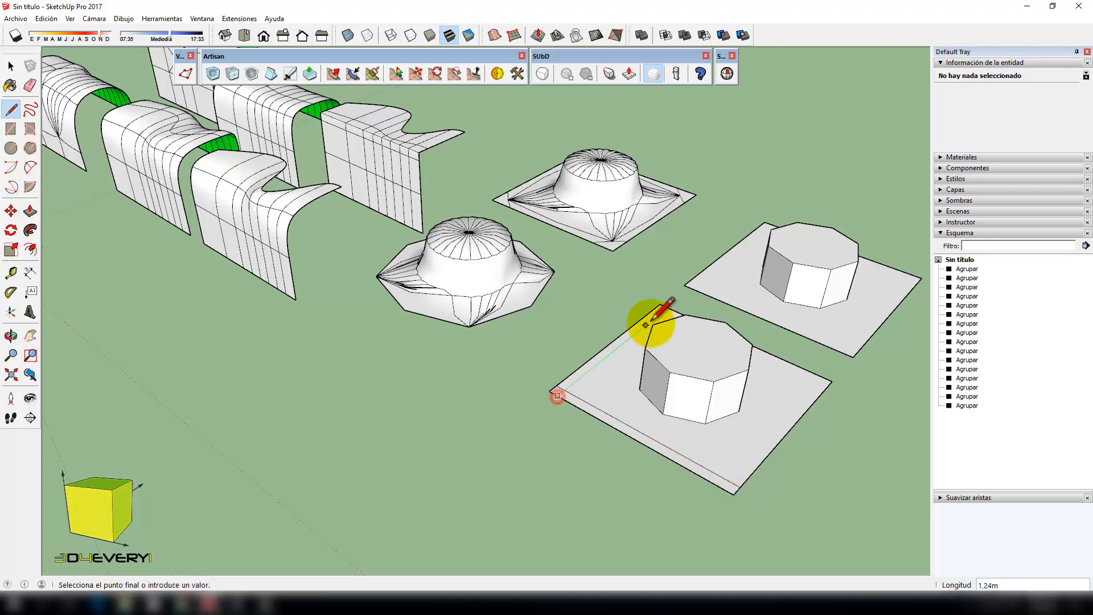
click(652, 311)
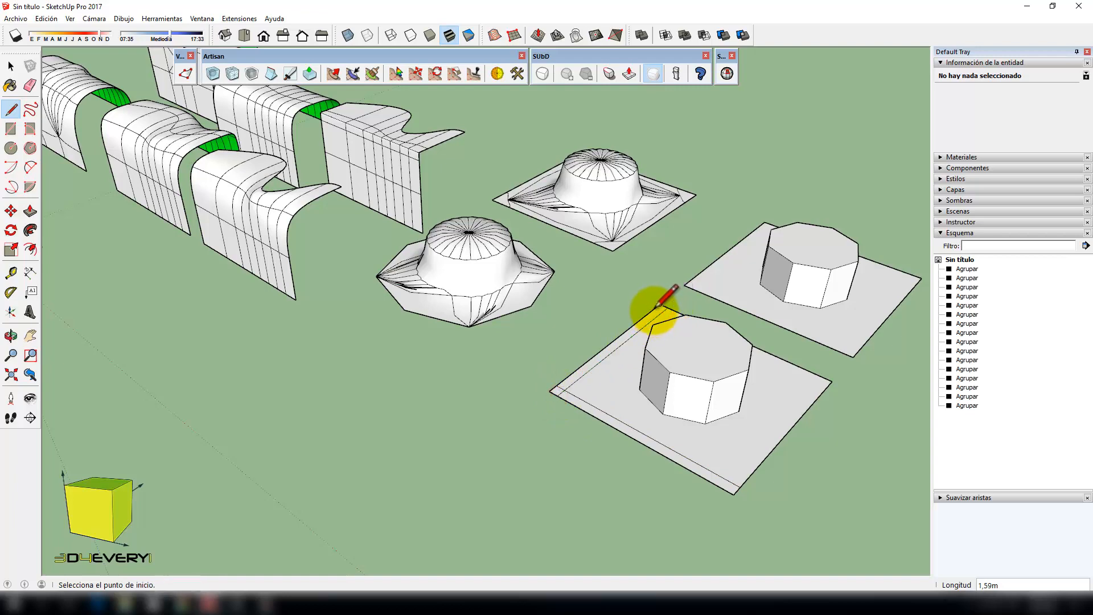
- Draw support edges about 1.59 m long just inside the remaining two sides of the front eight-sided cylinder's base
scroll(657, 305, up, 3)
click(655, 306)
scroll(655, 306, down, 3)
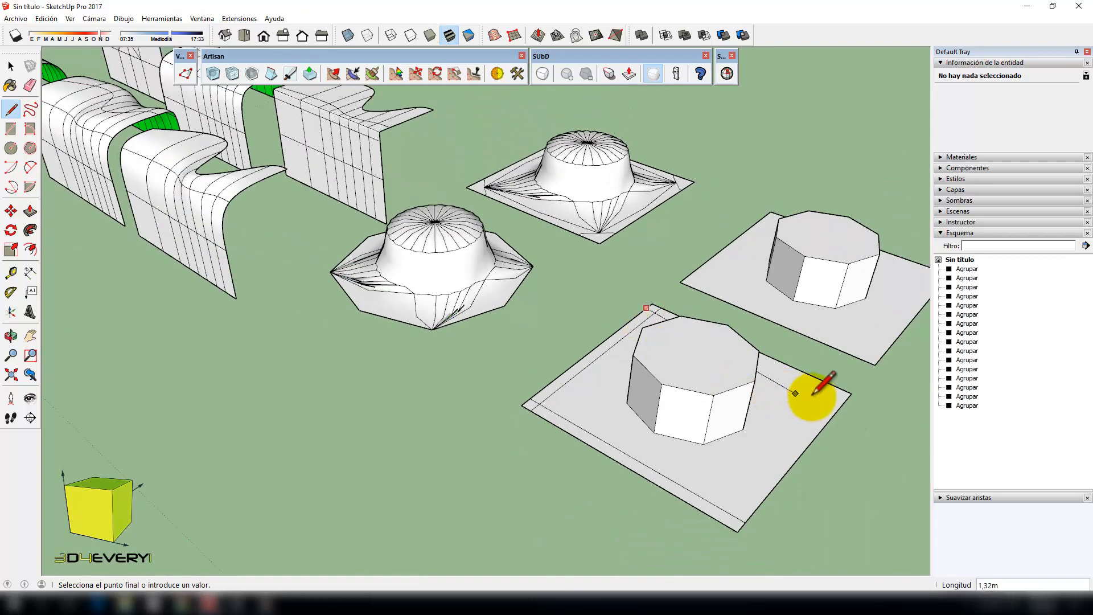
click(847, 400)
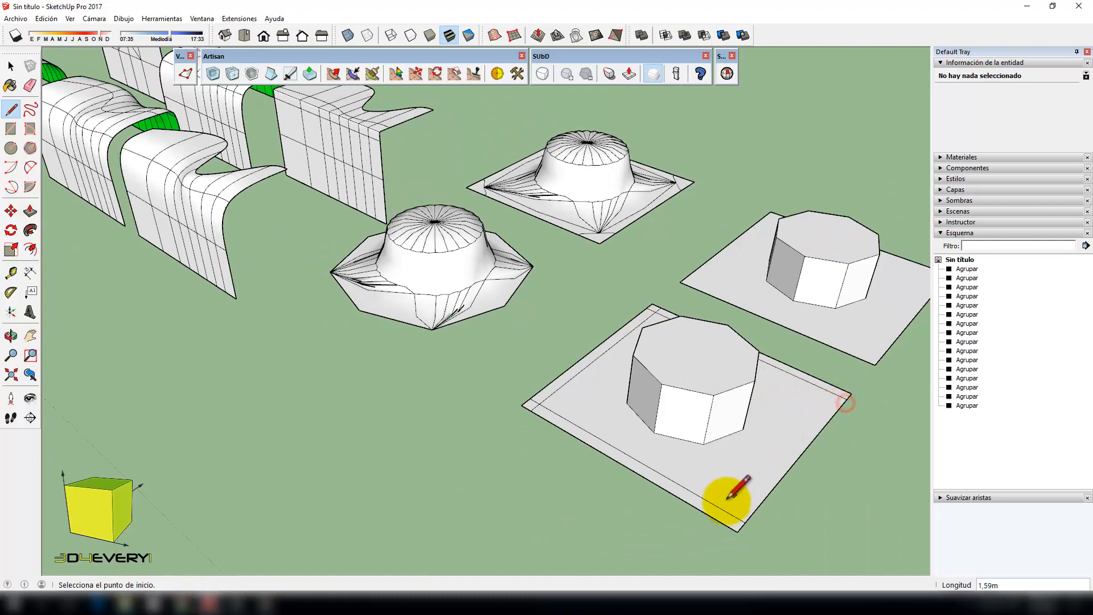
click(843, 390)
scroll(740, 408, down, 2)
- Draw straight edges from alternate corners of the front cylinder's foot, across the support edges, to each of the base's four outer sides
mouse_move(722, 435)
middle_down()
mouse_move(701, 391)
mouse_move(764, 430)
middle_up()
scroll(702, 415, up, 3)
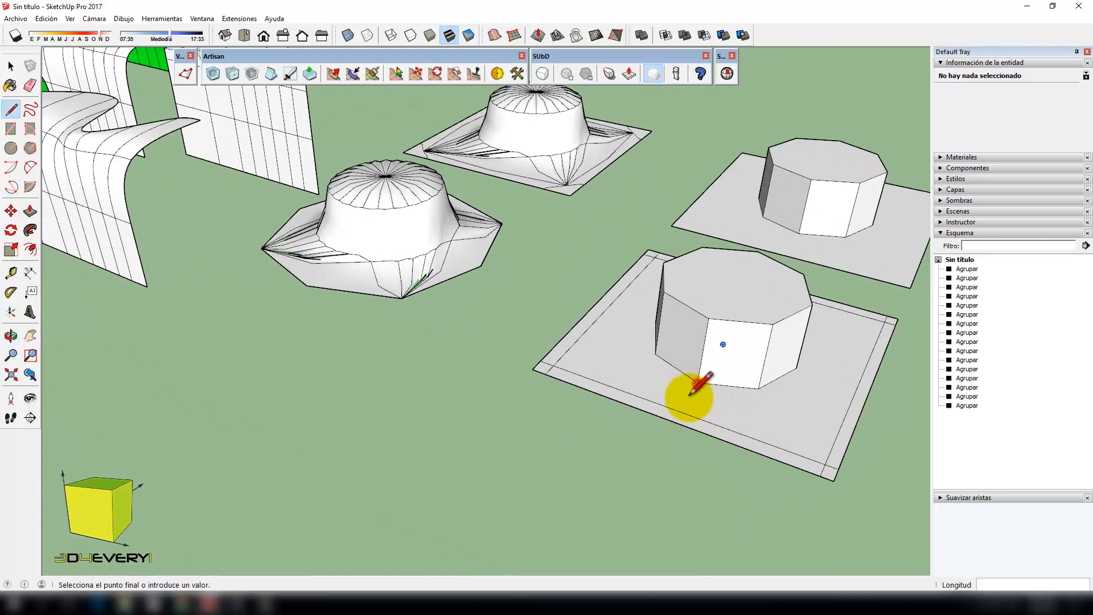
key(Escape)
scroll(655, 399, down, 2)
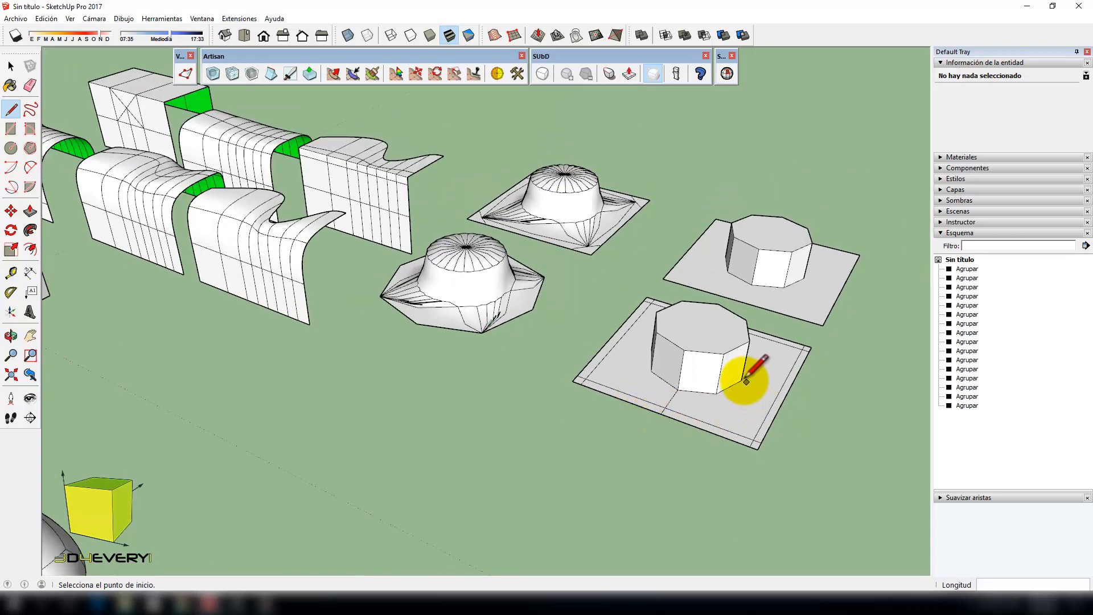
middle_drag(791, 391, 781, 453)
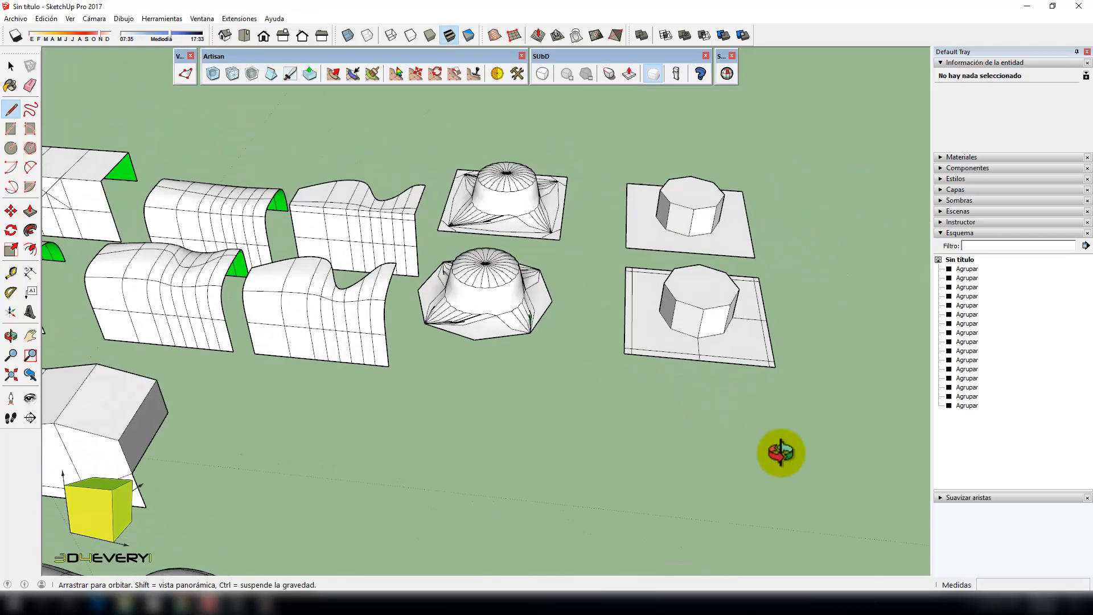
scroll(649, 345, up, 4)
click(656, 273)
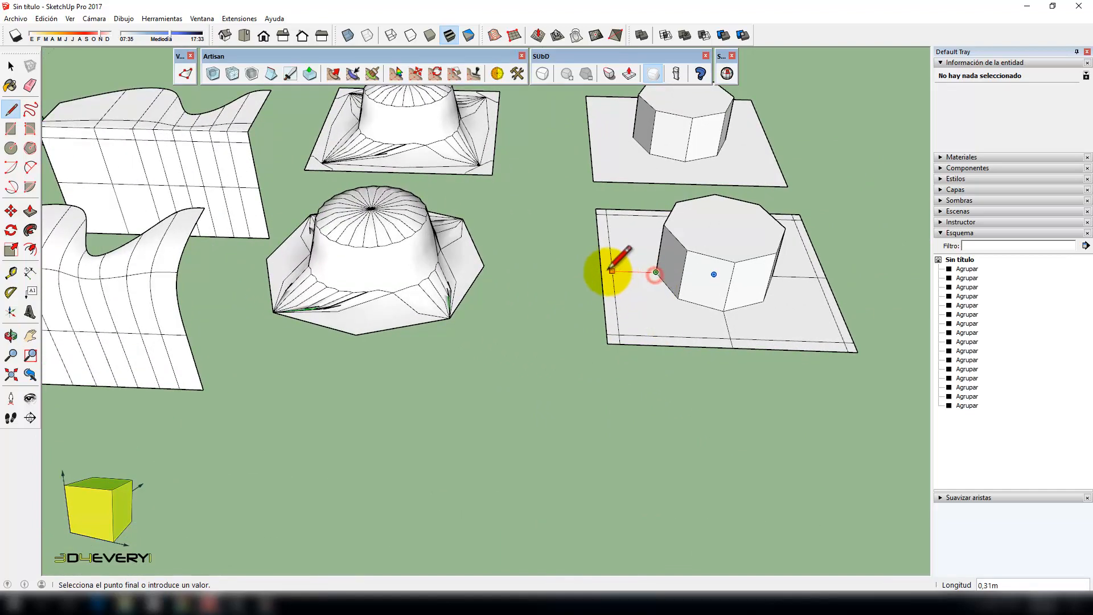
click(601, 271)
middle_drag(605, 369, 347, 371)
middle_drag(786, 398, 447, 405)
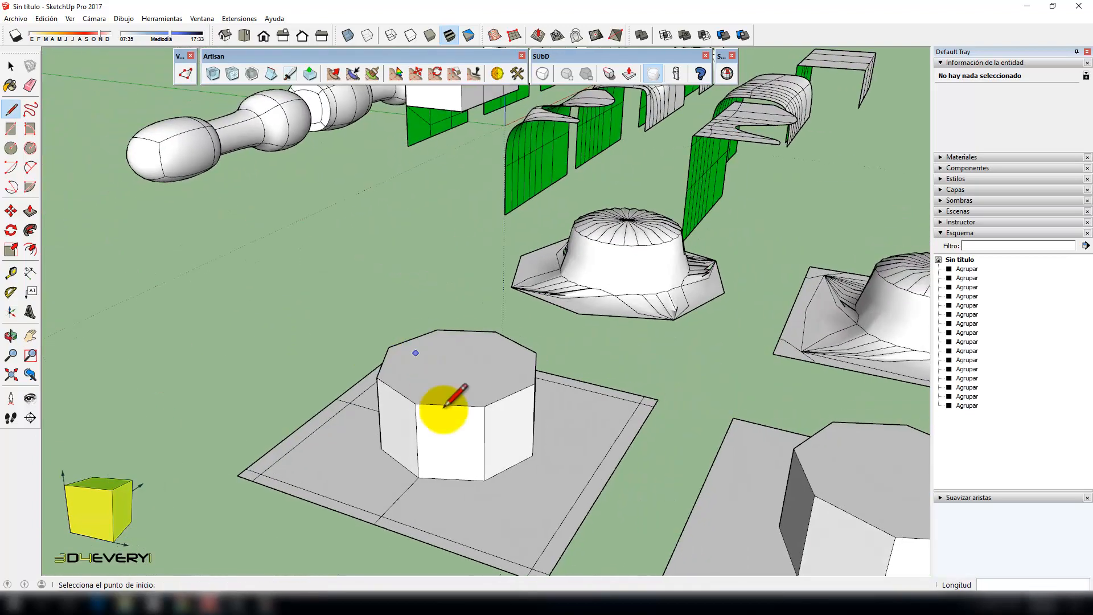
click(532, 456)
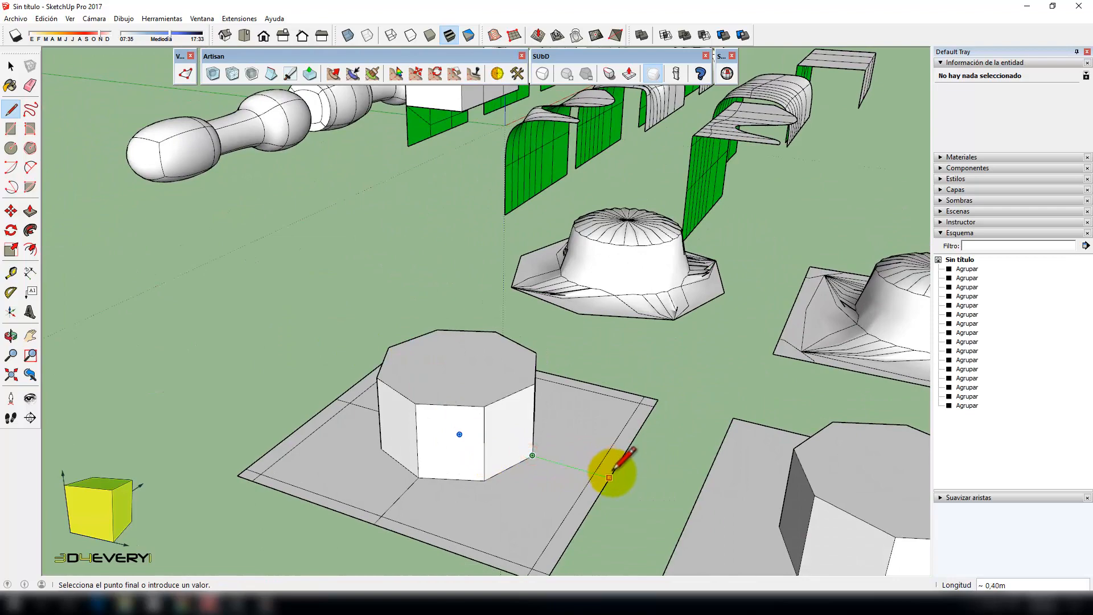
click(610, 477)
- Draw diagonal edges from two of the cylinder's remaining foot corners to the nearest support-edge intersections at the base's corners
scroll(570, 438, down, 4)
scroll(610, 464, up, 5)
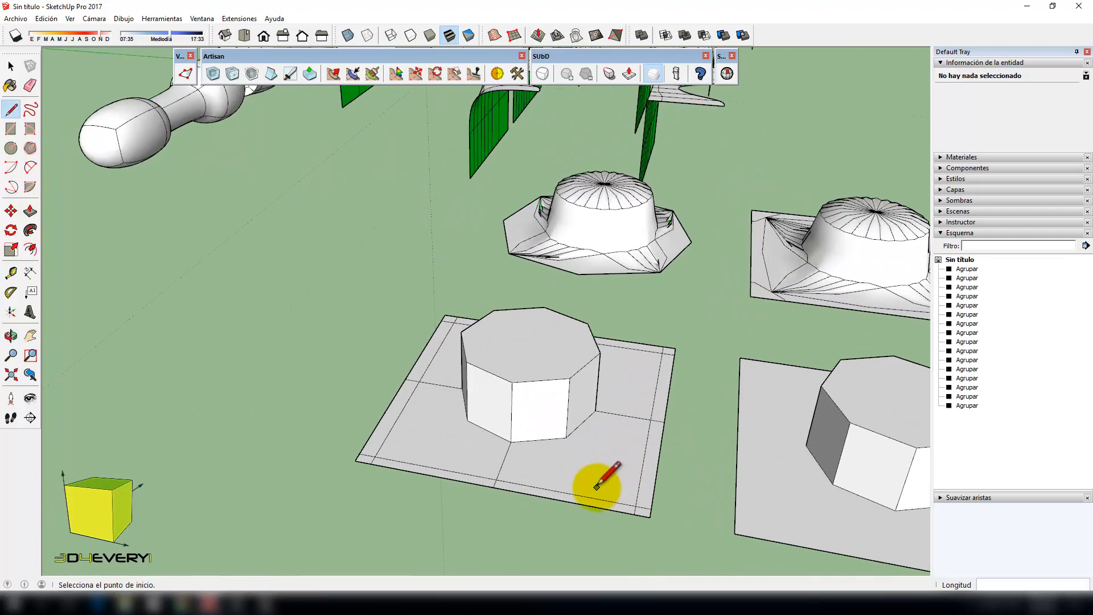
middle_drag(596, 487, 617, 466)
click(574, 434)
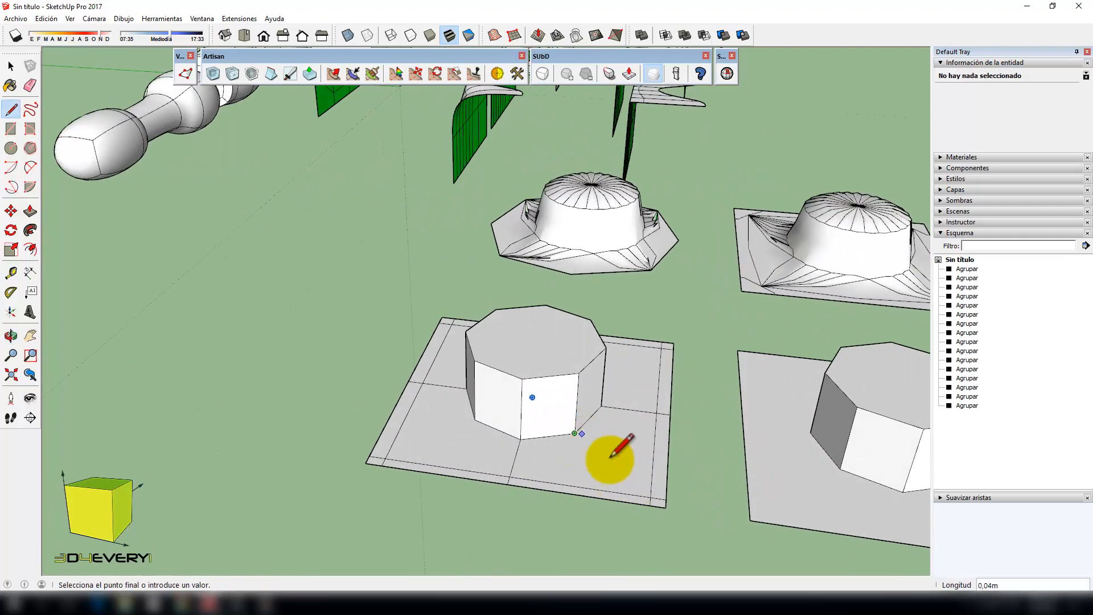
click(650, 497)
scroll(652, 504, up, 2)
scroll(659, 505, down, 2)
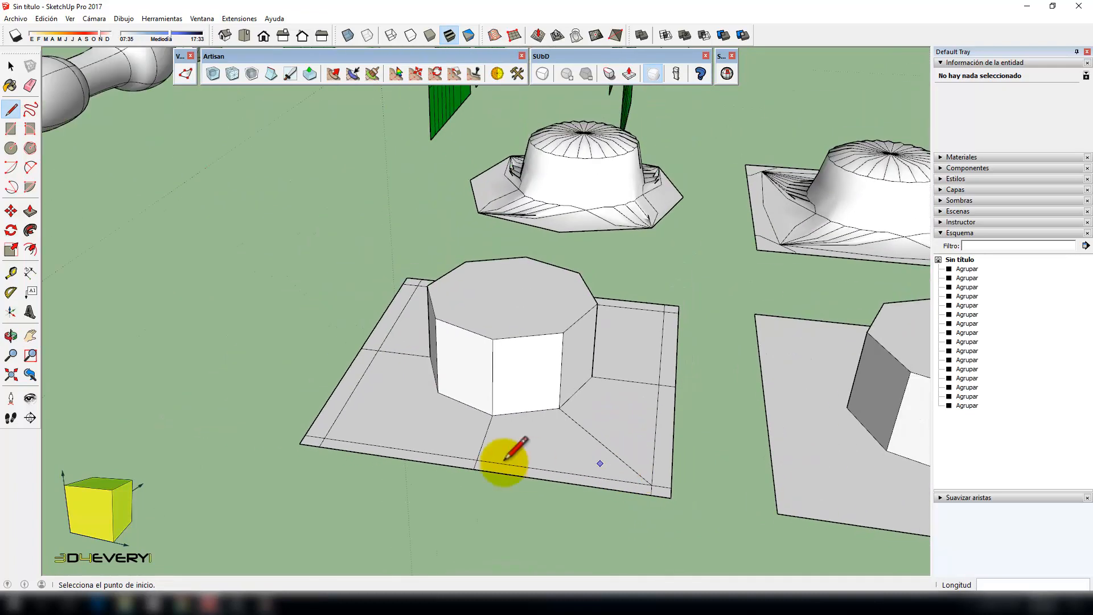
middle_drag(504, 459, 501, 429)
click(474, 395)
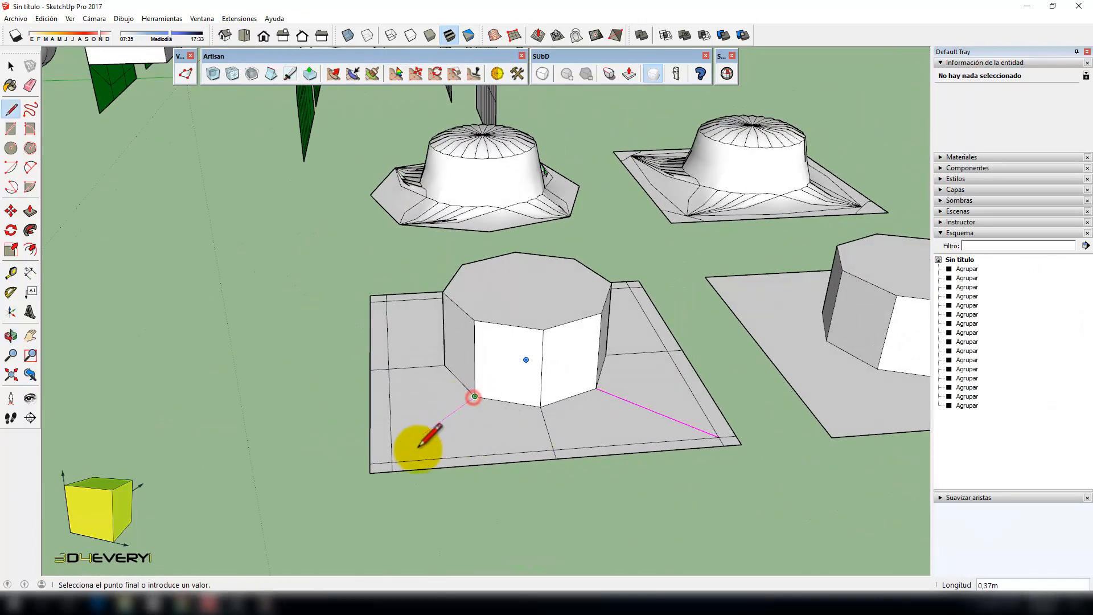
click(391, 462)
- Draw the last two diagonal edges, about 0.62 m long, from the cylinder's foot to the base's other two support-edge intersections
middle_drag(392, 462, 741, 445)
click(487, 341)
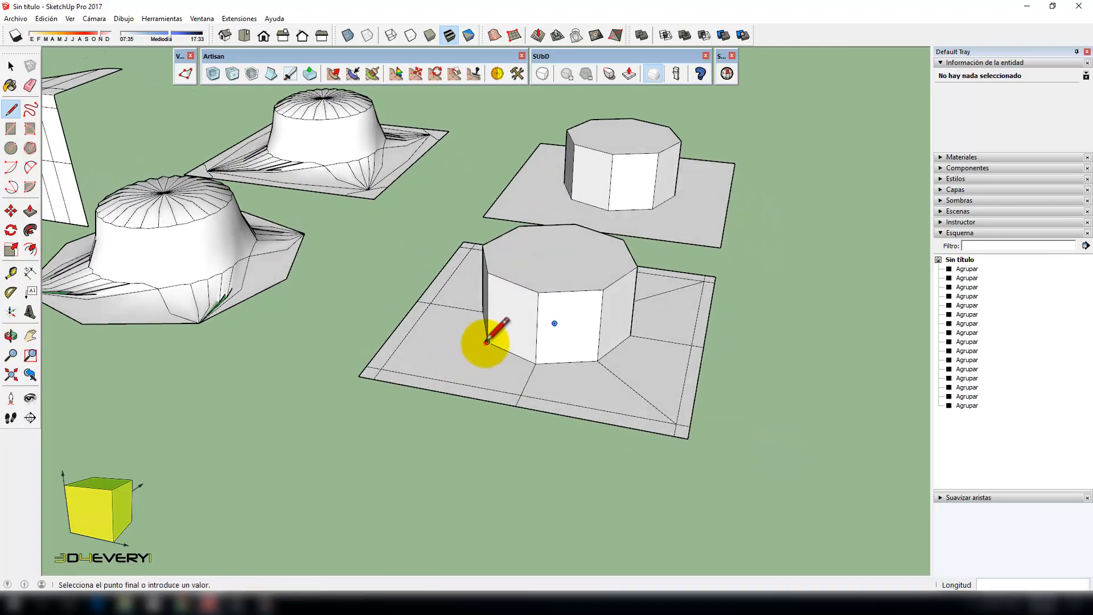
click(383, 367)
middle_drag(382, 366, 859, 463)
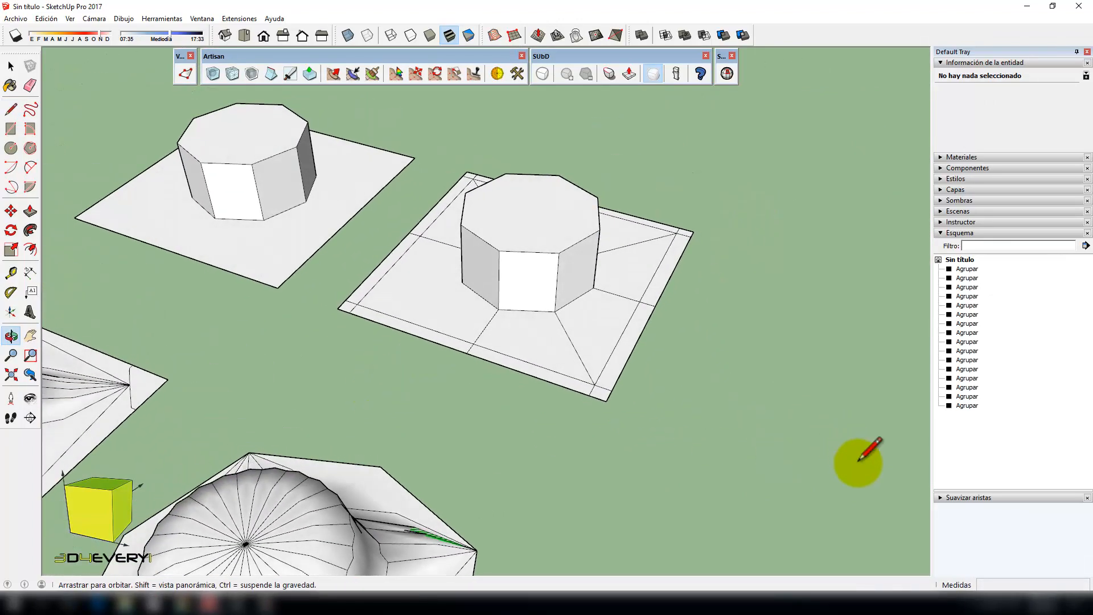
click(463, 283)
click(357, 305)
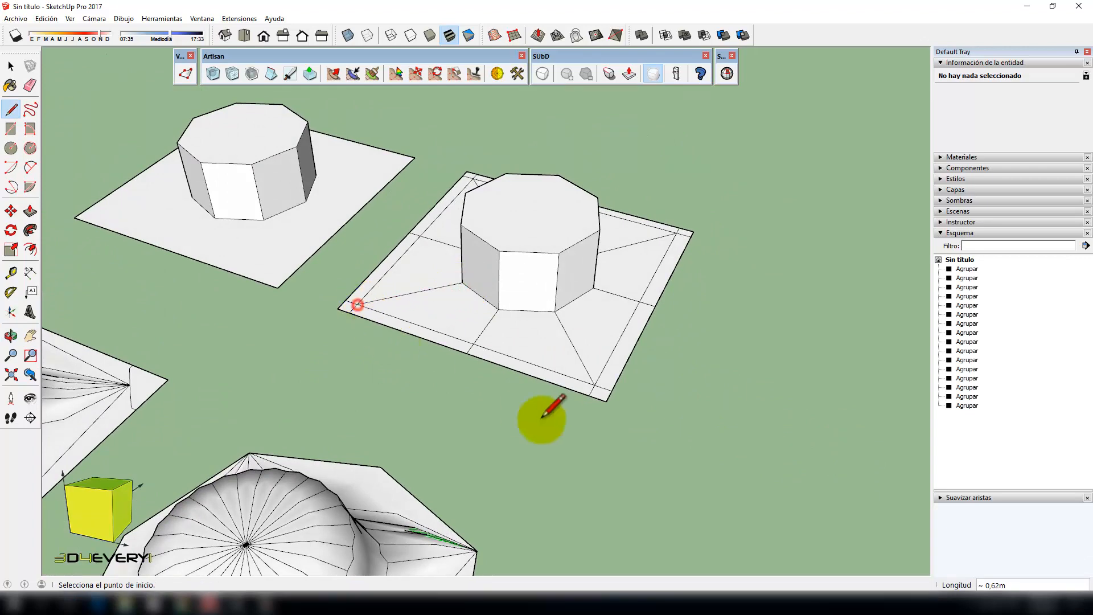
- Check the division of the front model by selecting base faces, border strips and cylinder side faces one by one, and clear the selection
middle_drag(542, 419, 470, 446)
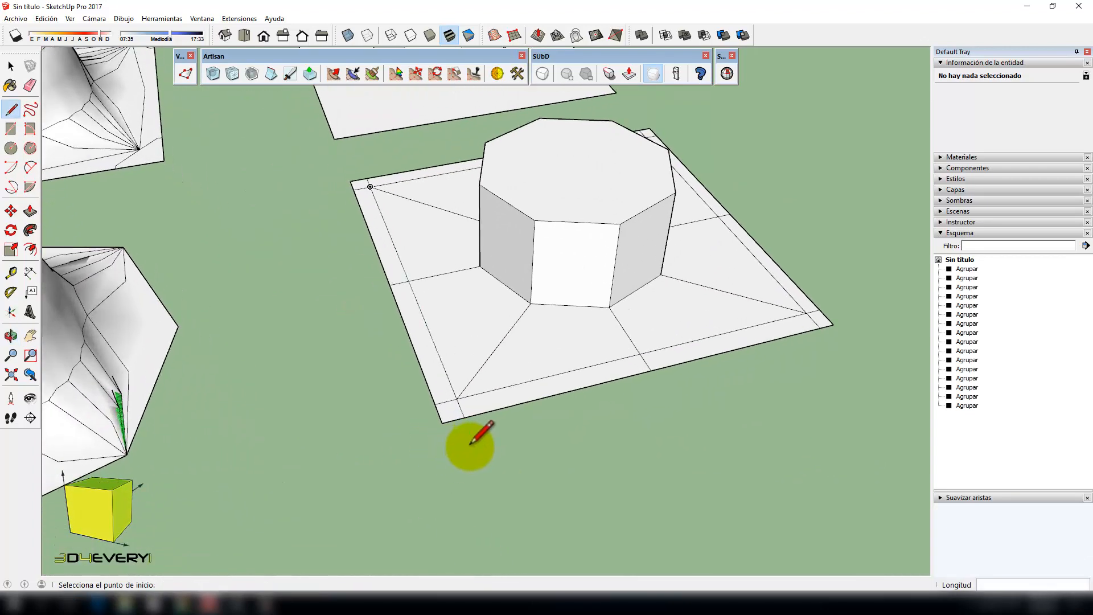
key(space)
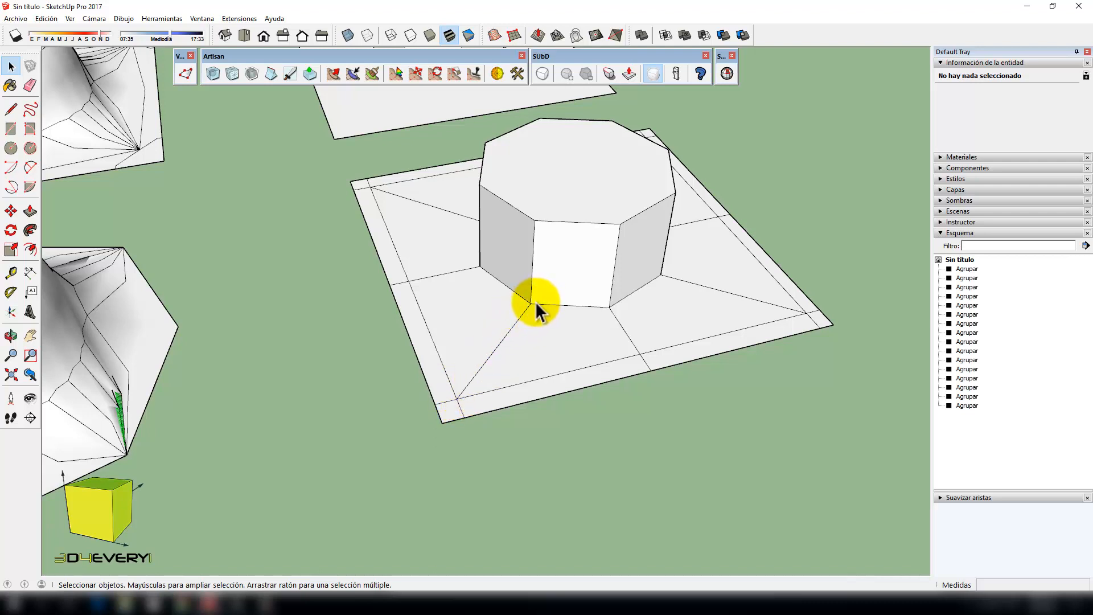
click(563, 345)
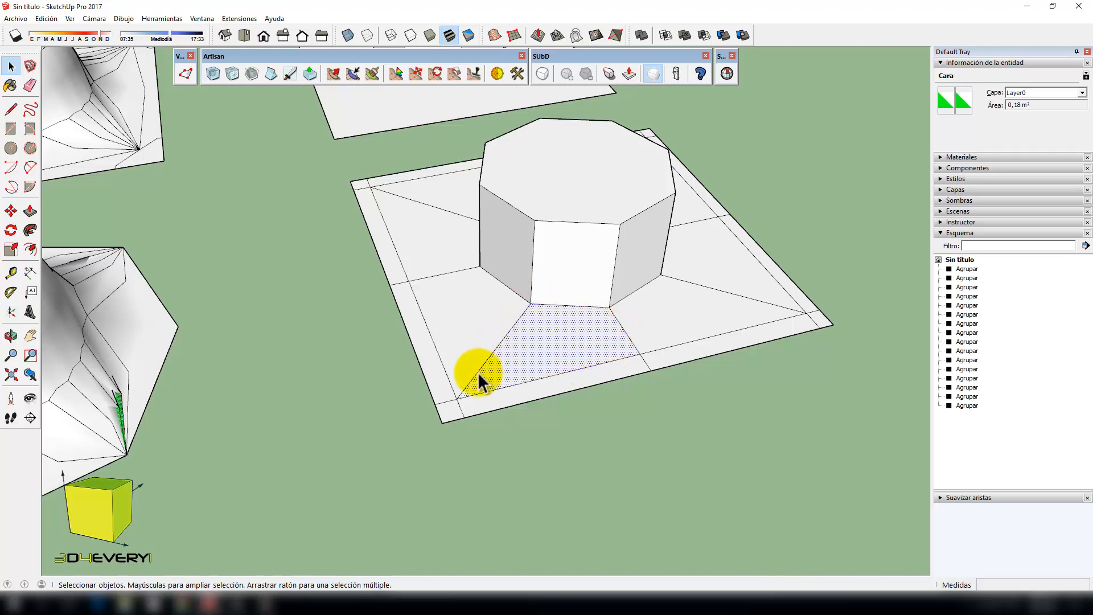
click(451, 410)
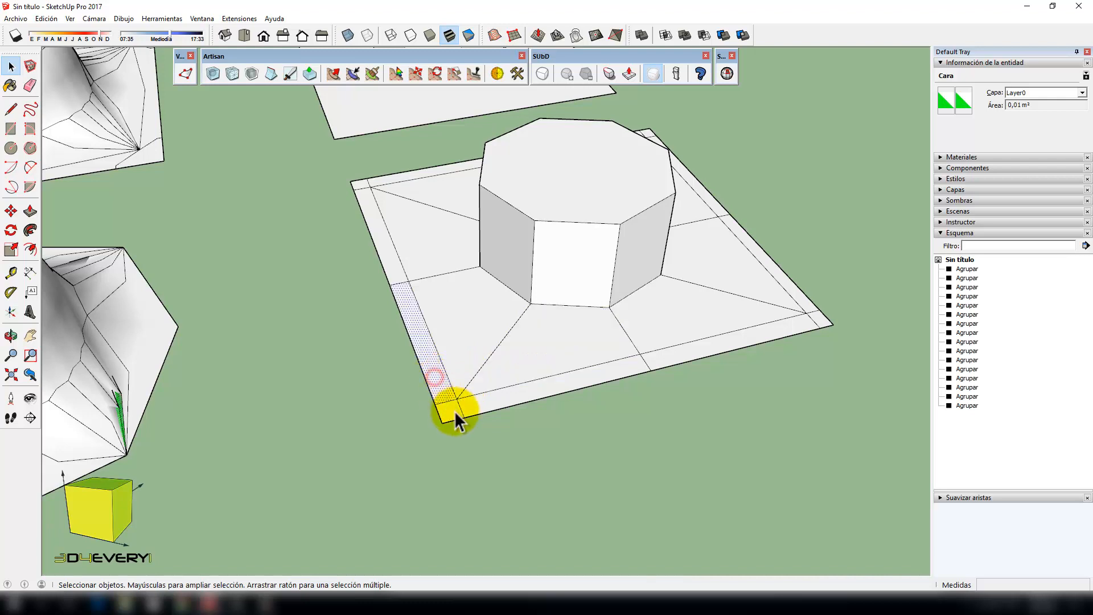
click(508, 400)
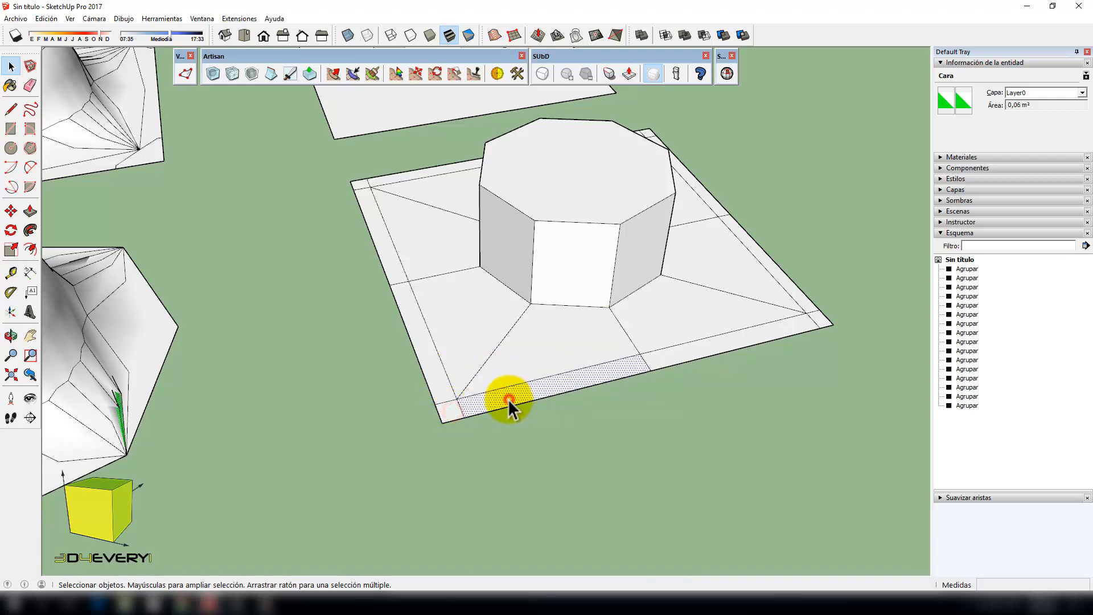
click(533, 351)
click(457, 342)
click(590, 259)
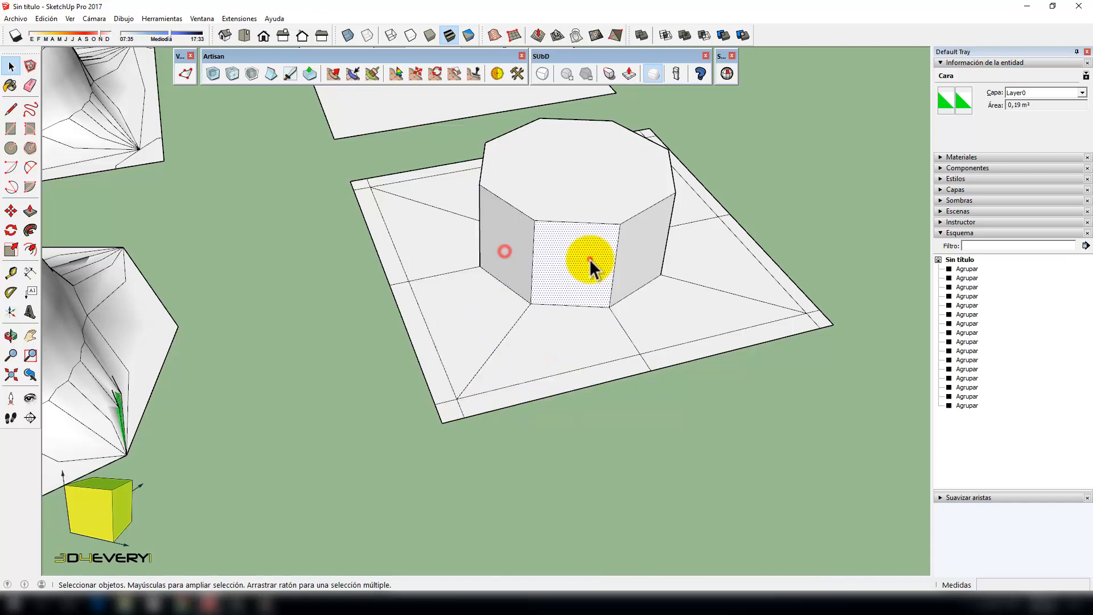
click(674, 443)
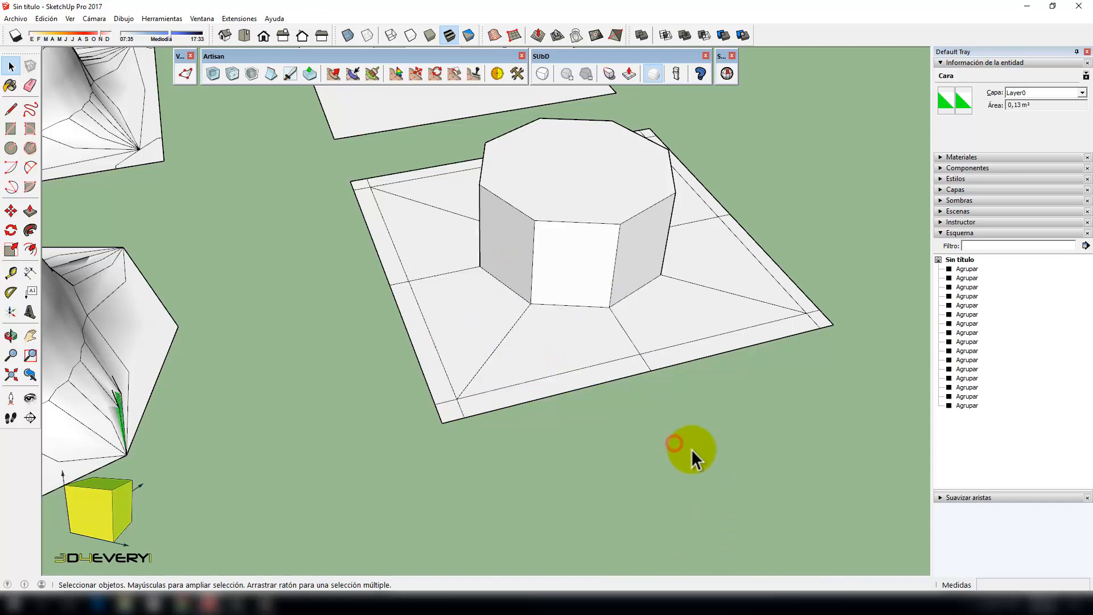
- Draw two perpendicular edges between opposite vertices of the front cylinder's octagonal top, crossing at its centre, to divide it into four faces
middle_drag(691, 450, 600, 258)
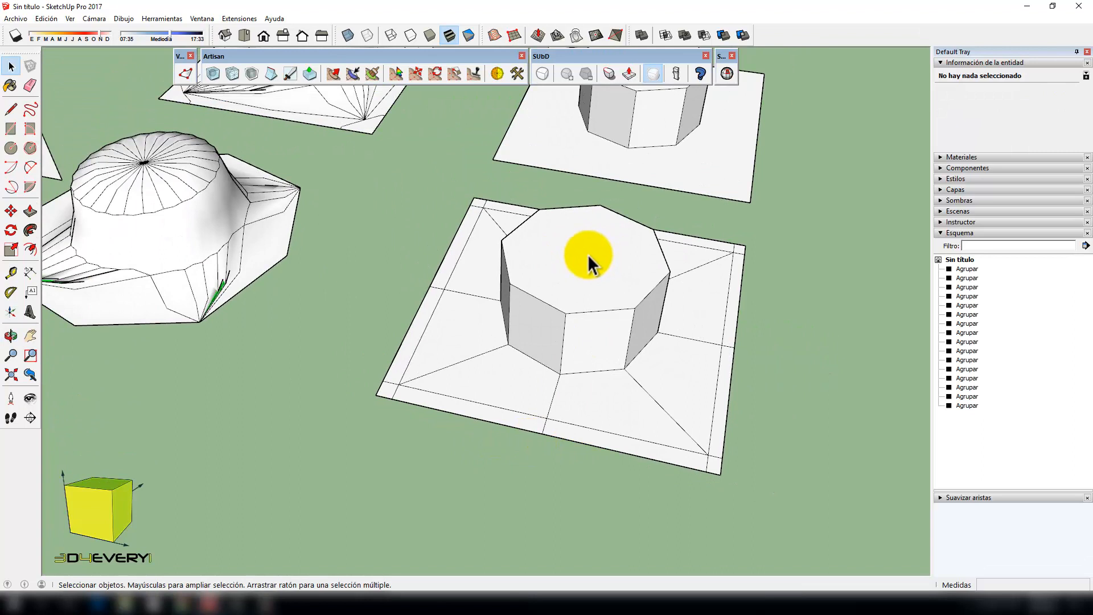
key(l)
click(565, 313)
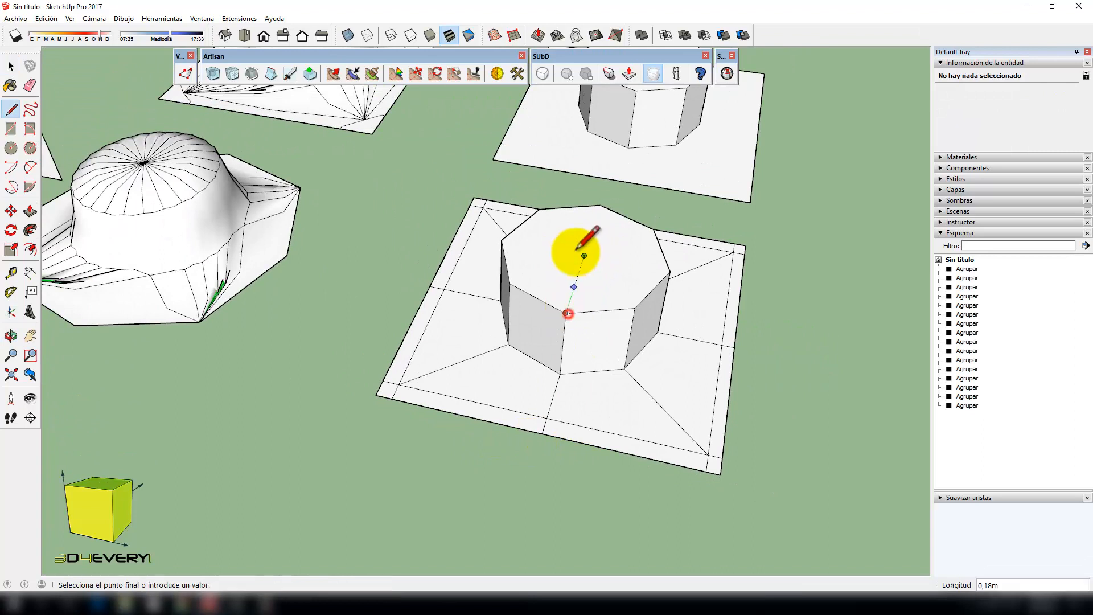
click(600, 205)
click(501, 240)
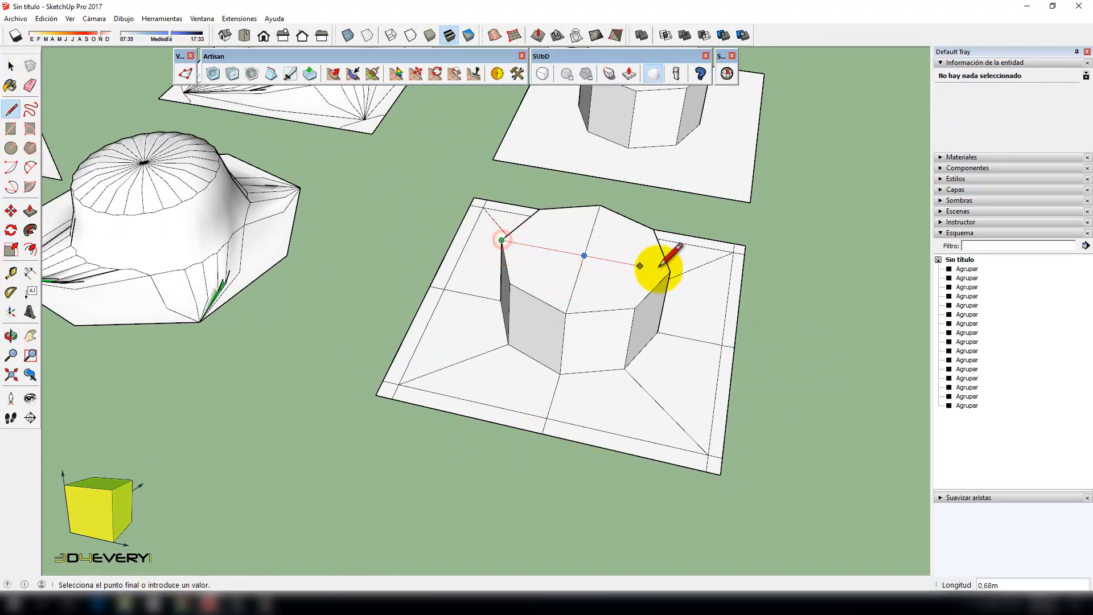
click(670, 273)
middle_drag(598, 324, 553, 440)
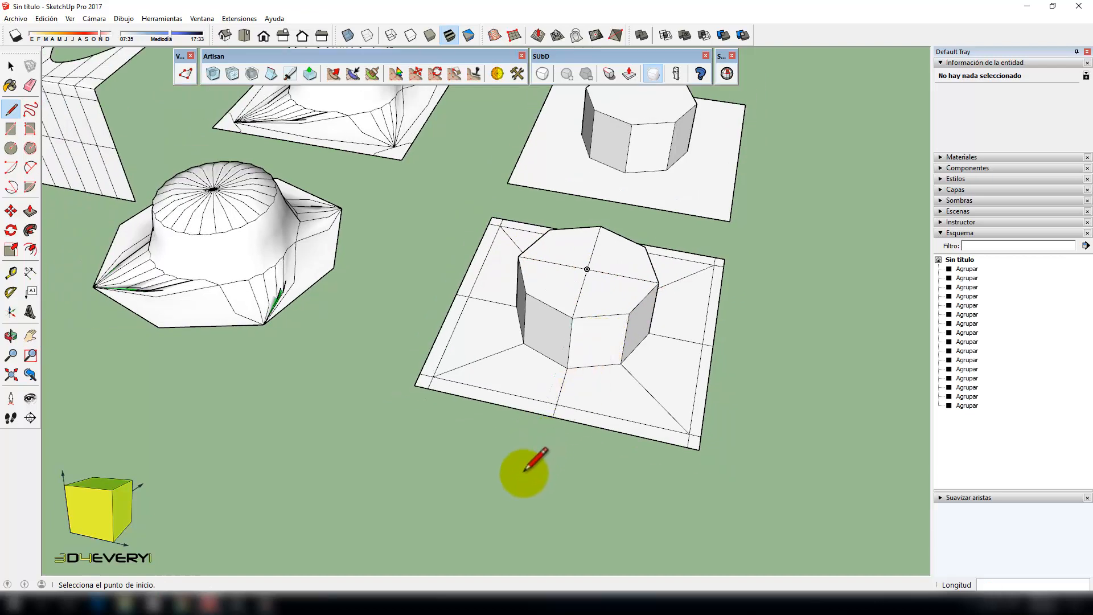
- Check the faces of the divided cylinder top by selecting them individually, and compare the front model with the previously smoothed cylinders
key(space)
click(612, 295)
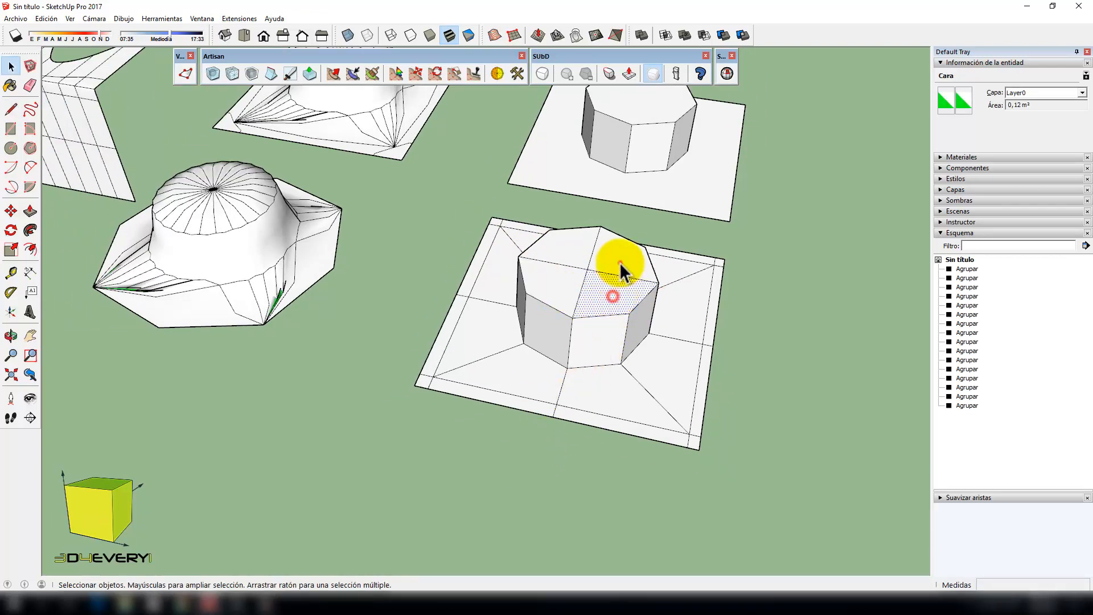
click(620, 263)
click(574, 255)
scroll(539, 357, down, 1)
middle_drag(538, 357, 593, 430)
scroll(592, 430, down, 1)
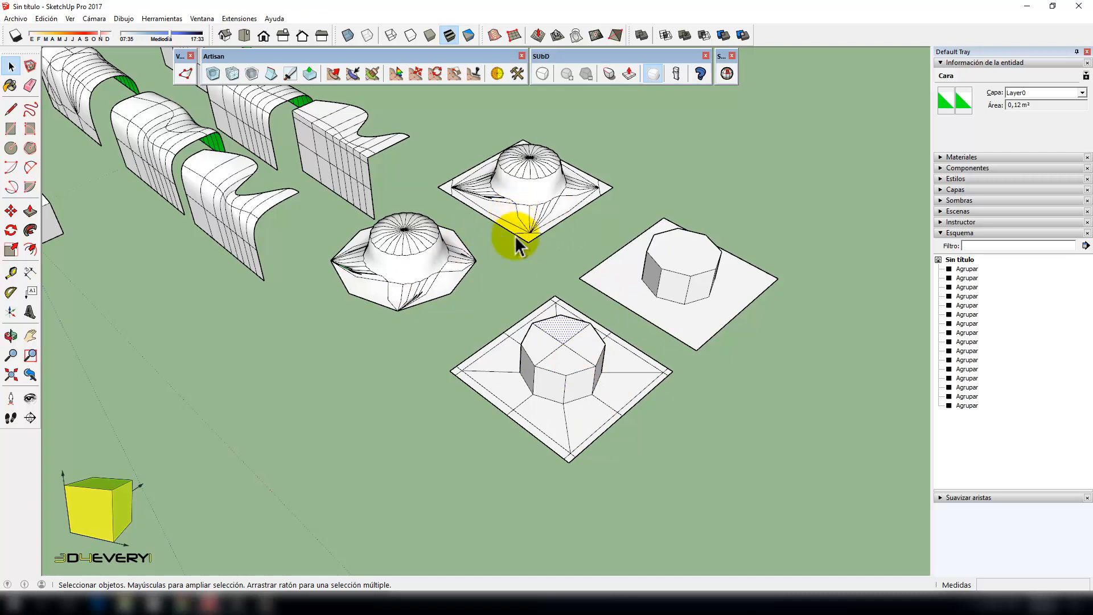
- Group all geometry of the front cylinder and base, smooth the group with SUbD, and increase its subdivision level by one
triple_click(593, 407)
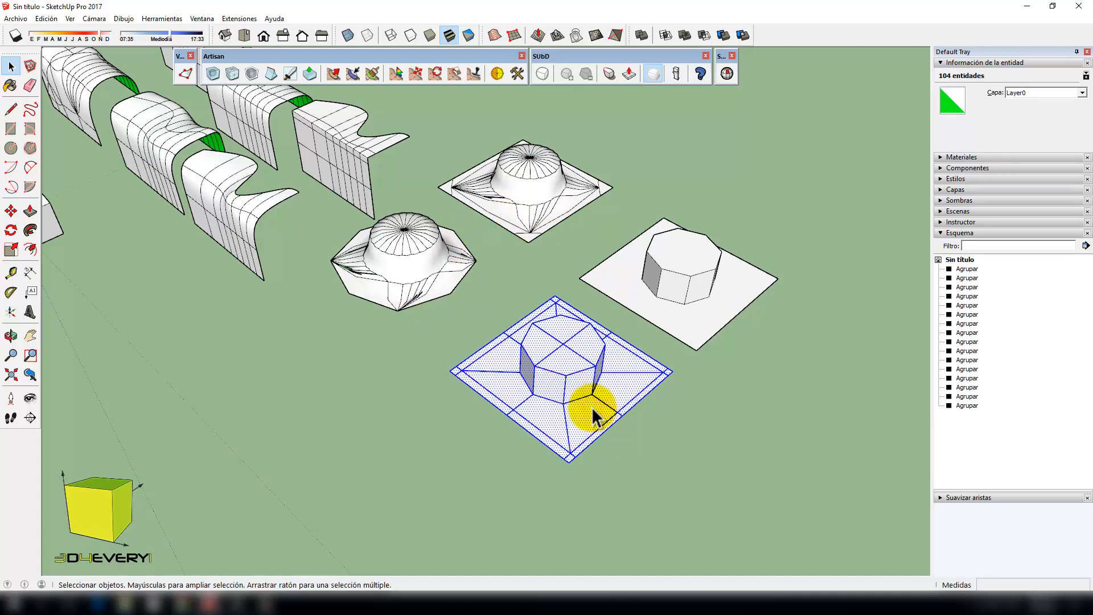
key(ctrl+g)
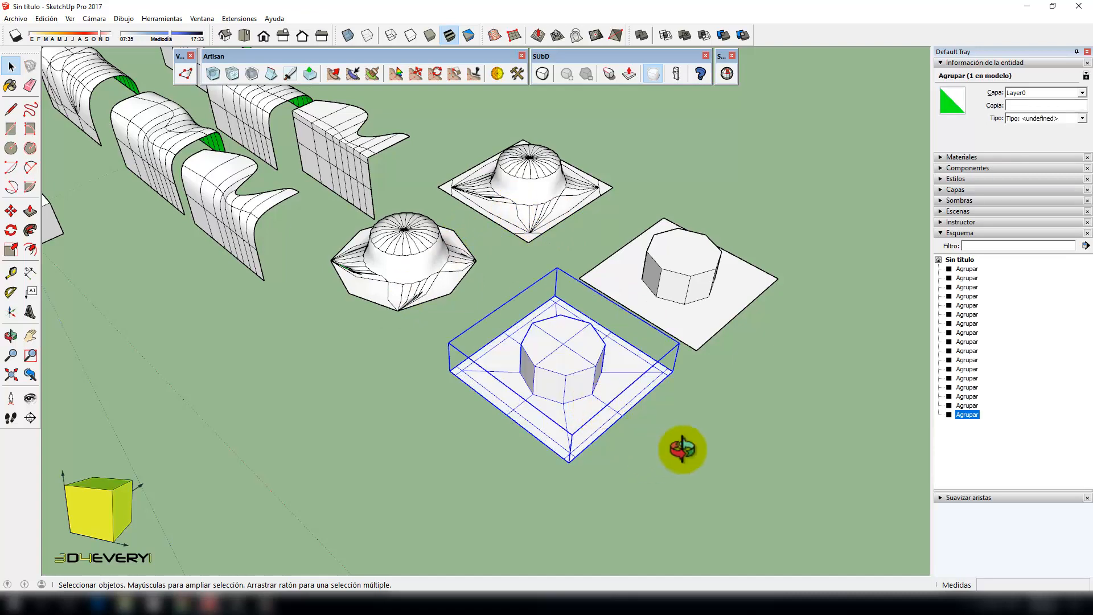
middle_drag(683, 447, 679, 437)
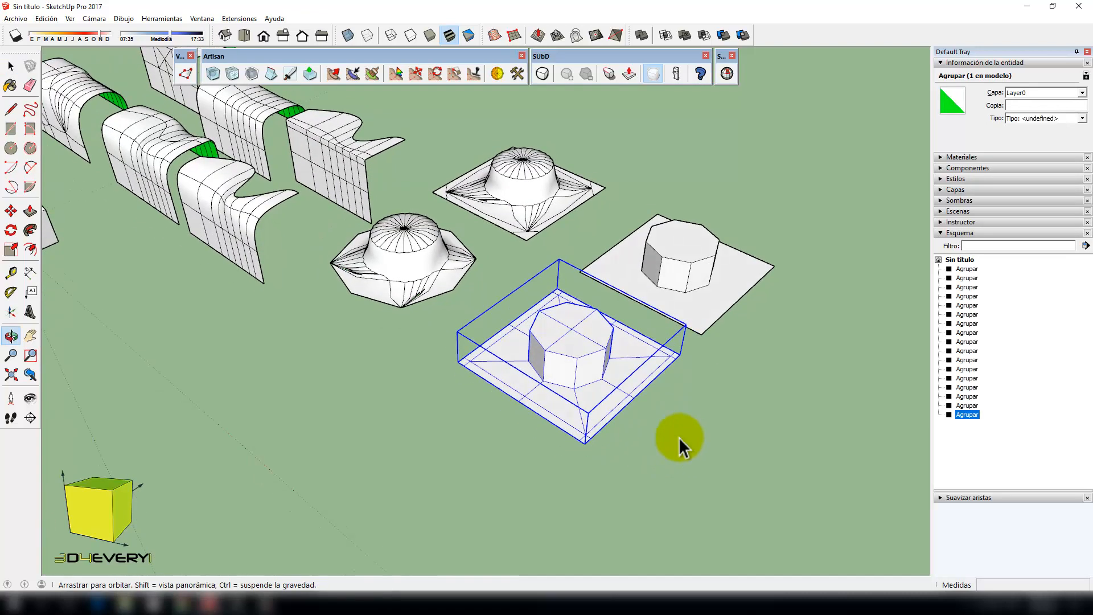
click(543, 74)
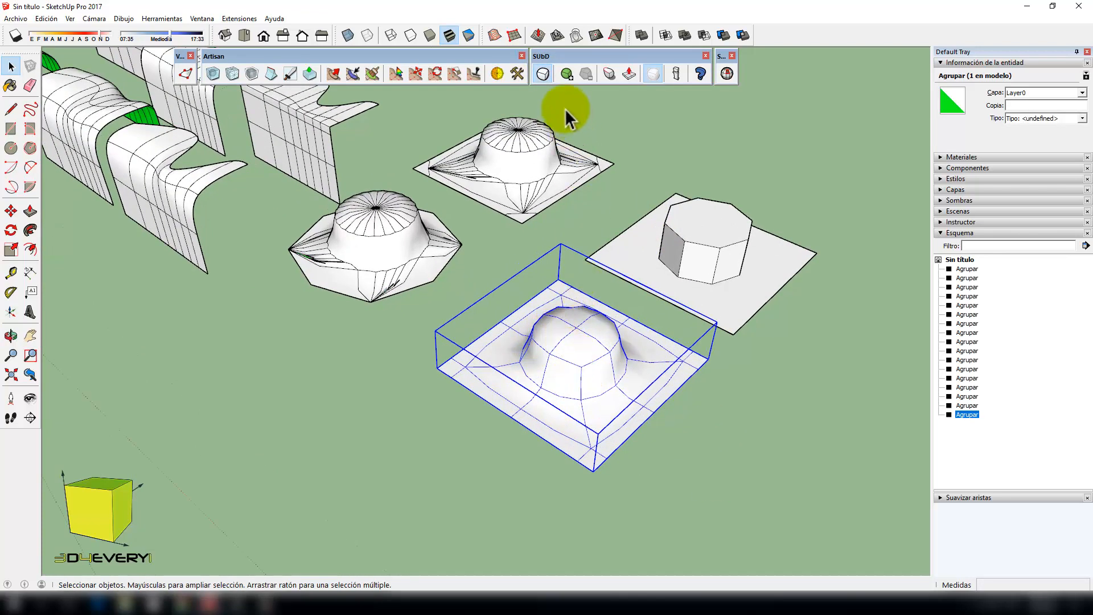
click(567, 73)
middle_drag(549, 476, 606, 412)
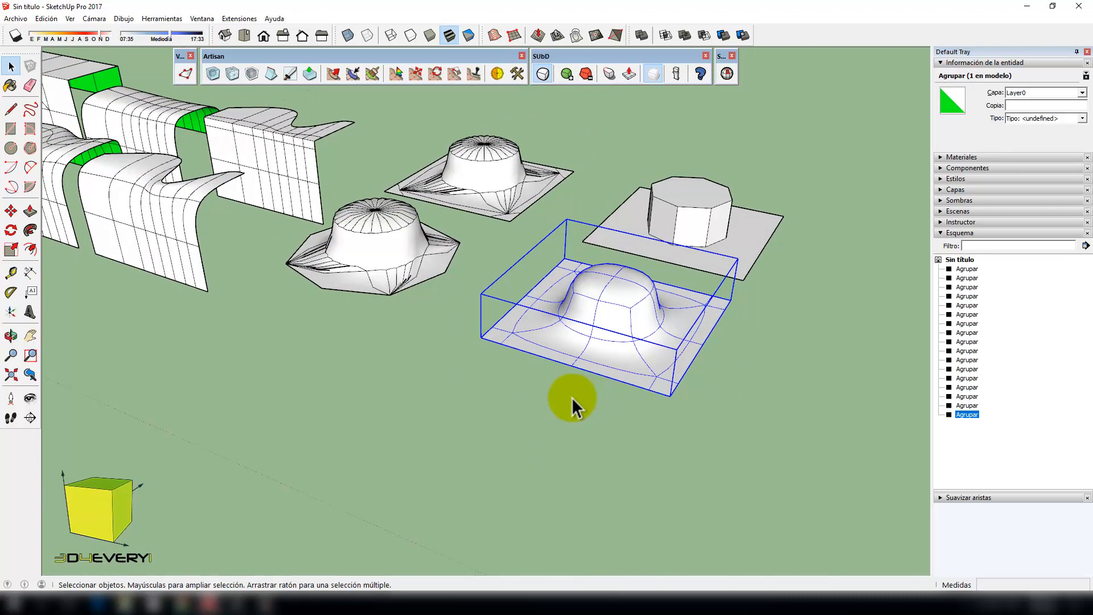
- Show hidden geometry to examine the smoothed front cylinder's mesh against the earlier ones, and switch the group's subdivision off
key(alt+h)
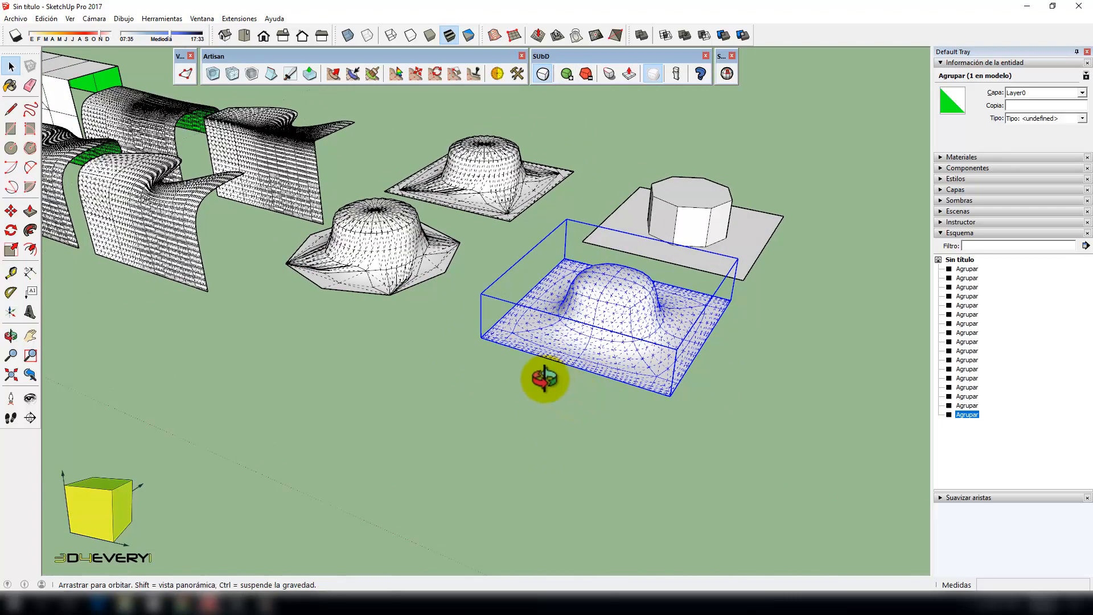
middle_drag(544, 378, 551, 454)
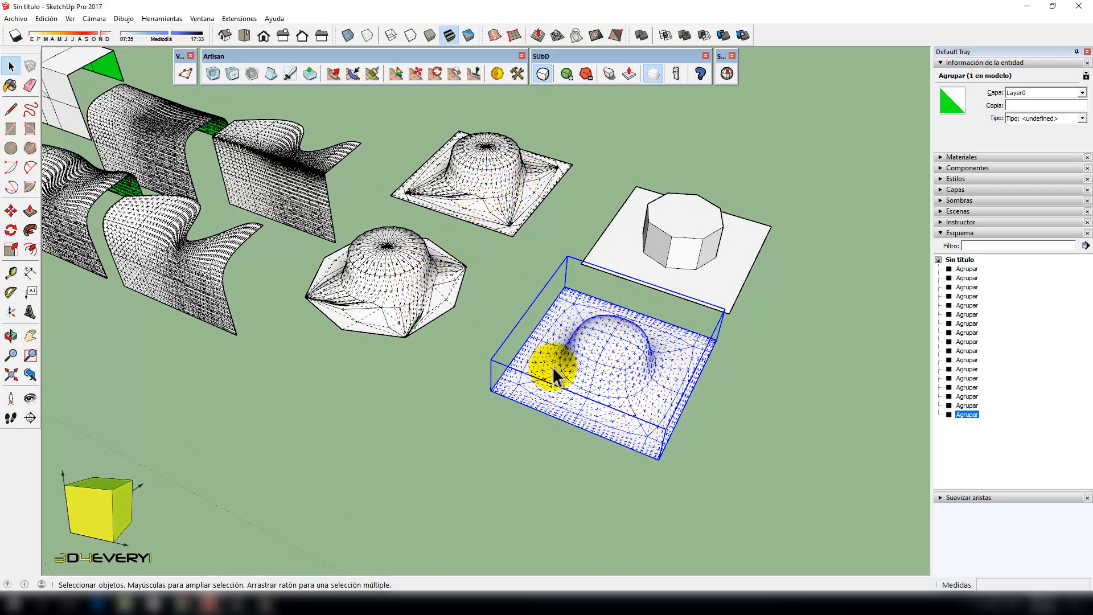
middle_drag(552, 367, 601, 350)
middle_drag(627, 392, 572, 390)
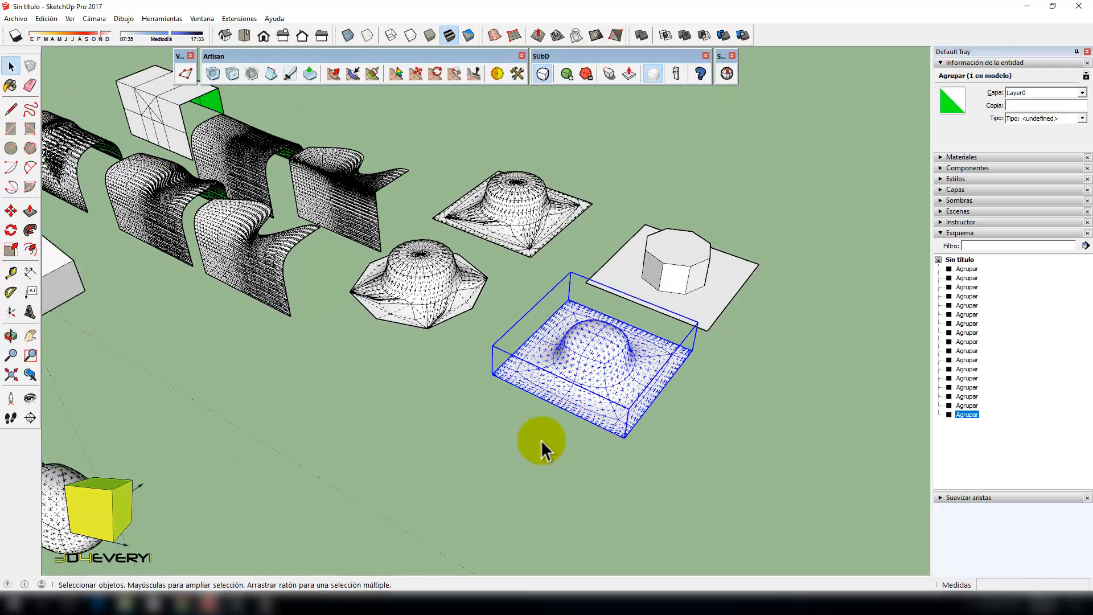
click(542, 73)
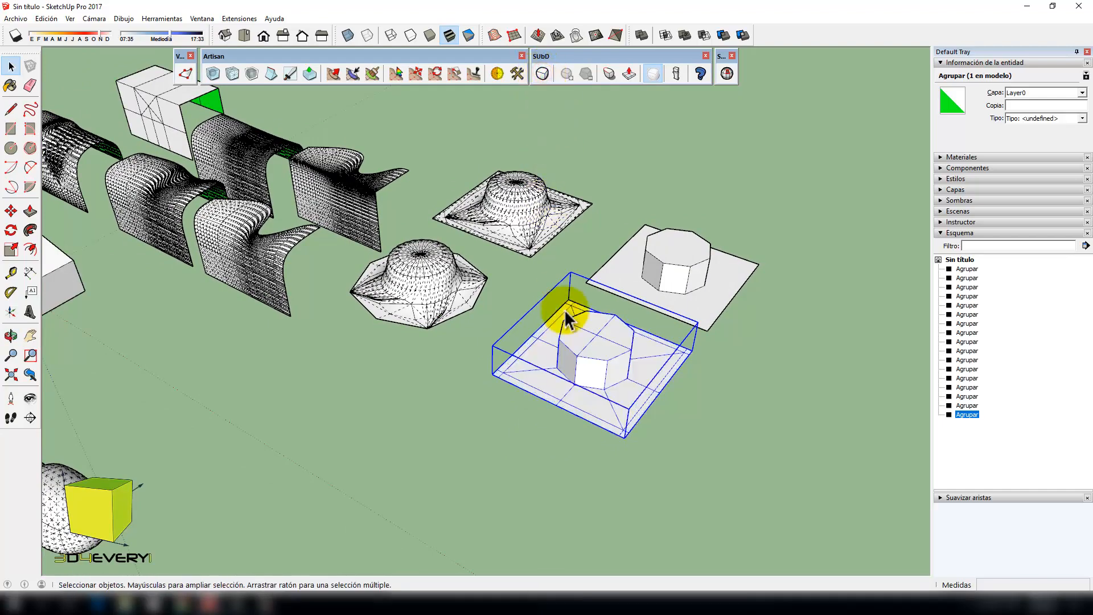
- Open the group of the front cylinder and its divided base for editing
scroll(587, 382, up, 1)
scroll(588, 389, up, 3)
middle_drag(588, 391, 595, 338)
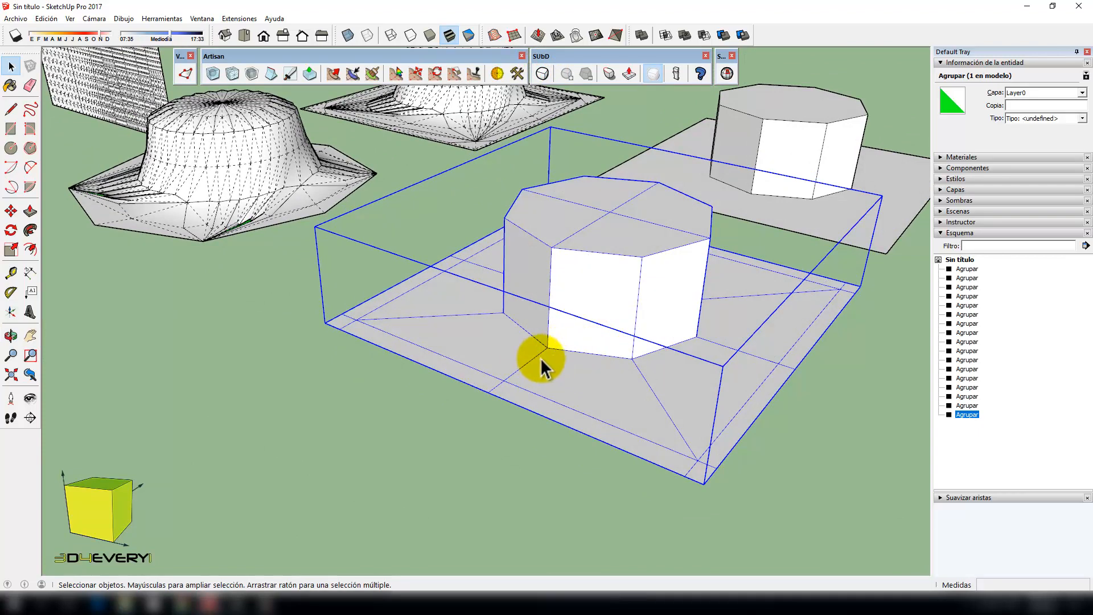
middle_drag(542, 361, 586, 346)
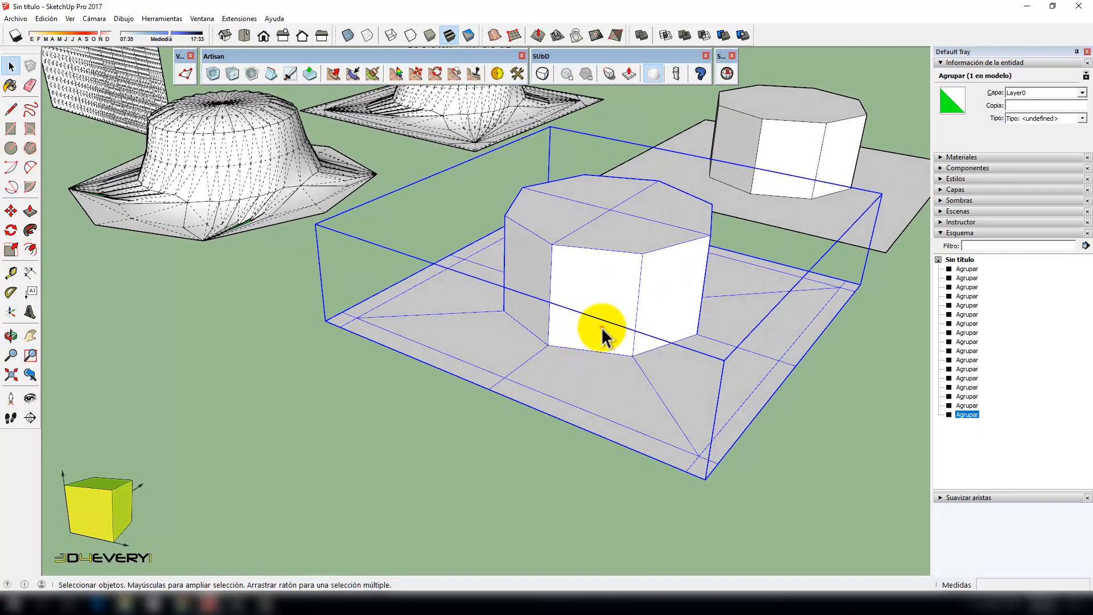
double_click(602, 334)
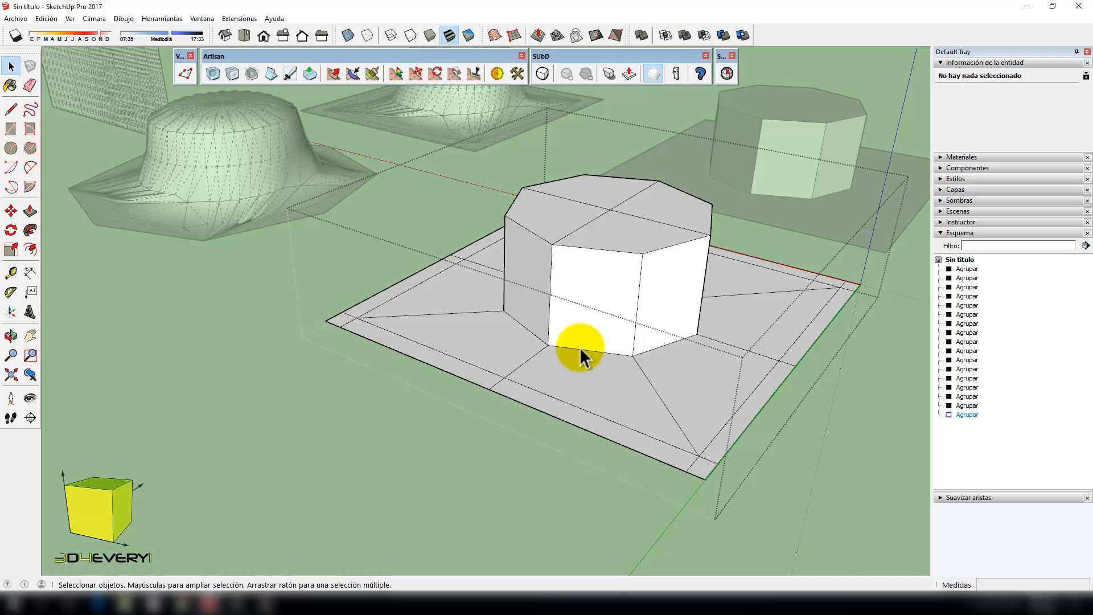
middle_drag(642, 344, 598, 317)
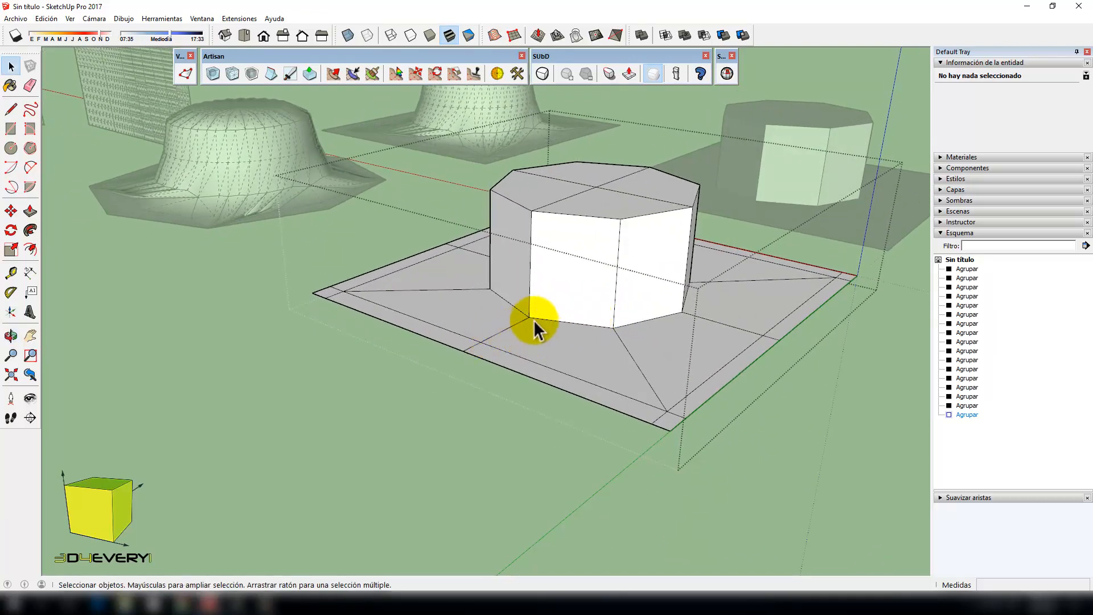
- Copy the eight outline edges of the cylinder's top about 0.03 m down its sides to form an upper support loop
click(563, 215)
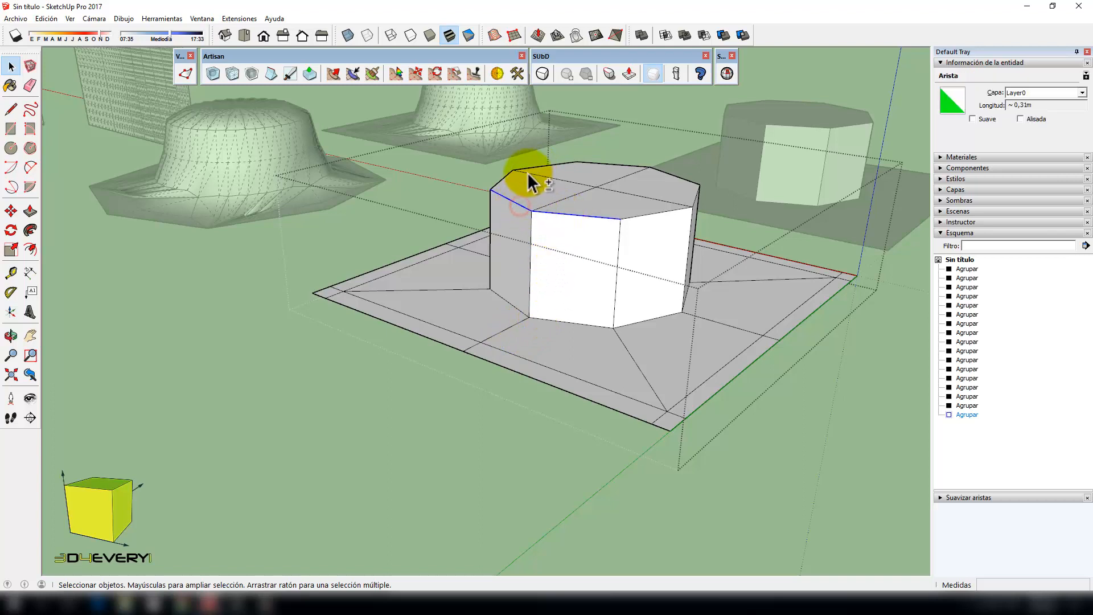
shift+click(503, 180)
shift+click(549, 167)
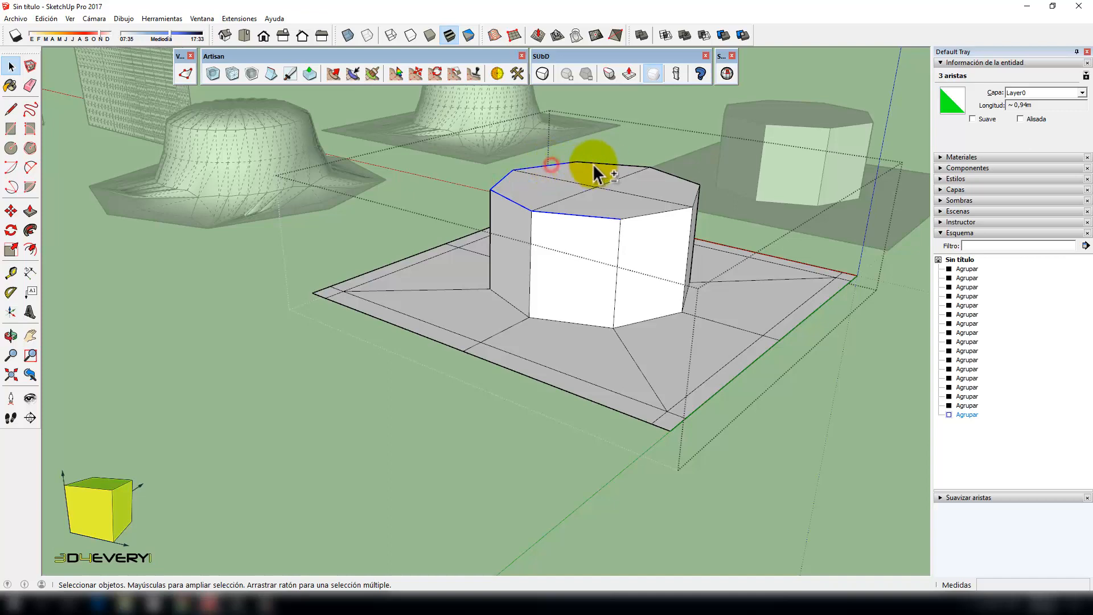
shift+click(612, 166)
shift+click(686, 187)
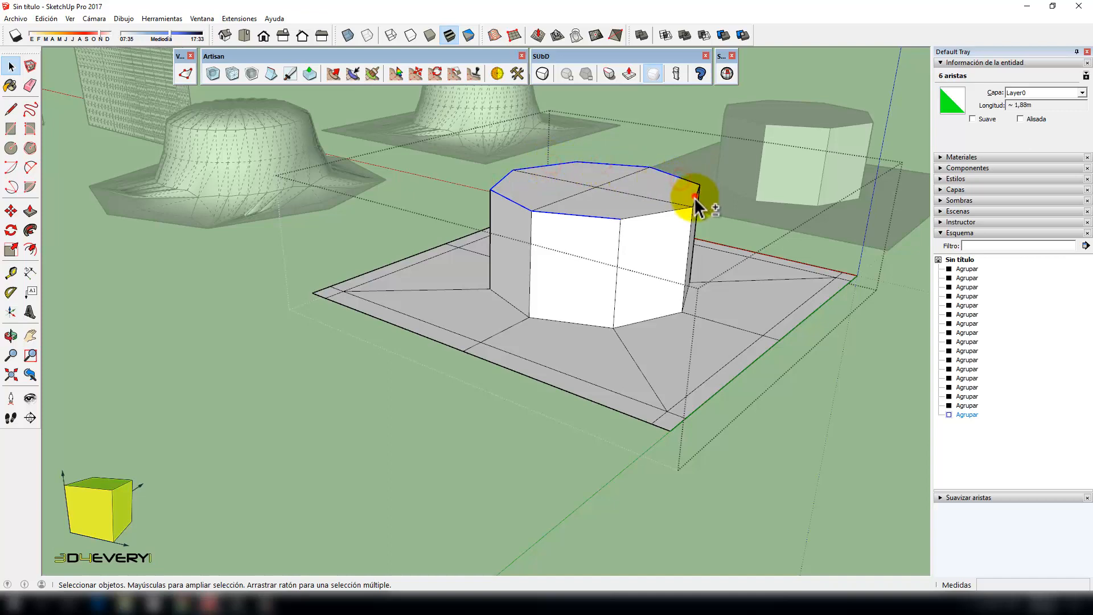
shift+click(671, 213)
middle_drag(671, 214, 647, 200)
shift+click(649, 184)
key(m)
click(651, 185)
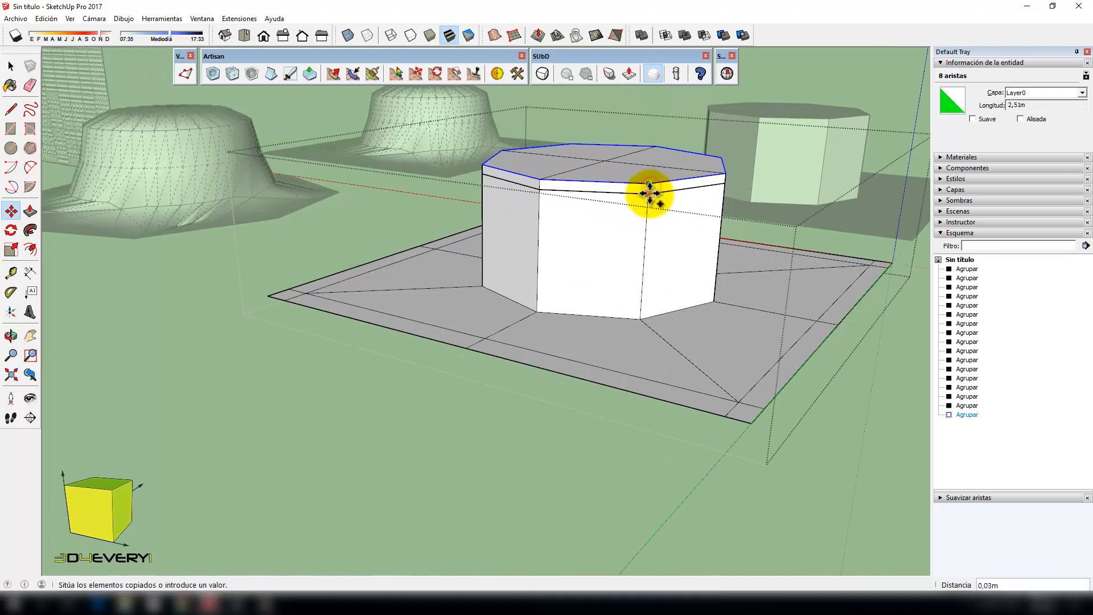
click(651, 191)
- Copy the support loop about 0.37 m down to just above the cylinder's base, and leave the group
click(650, 190)
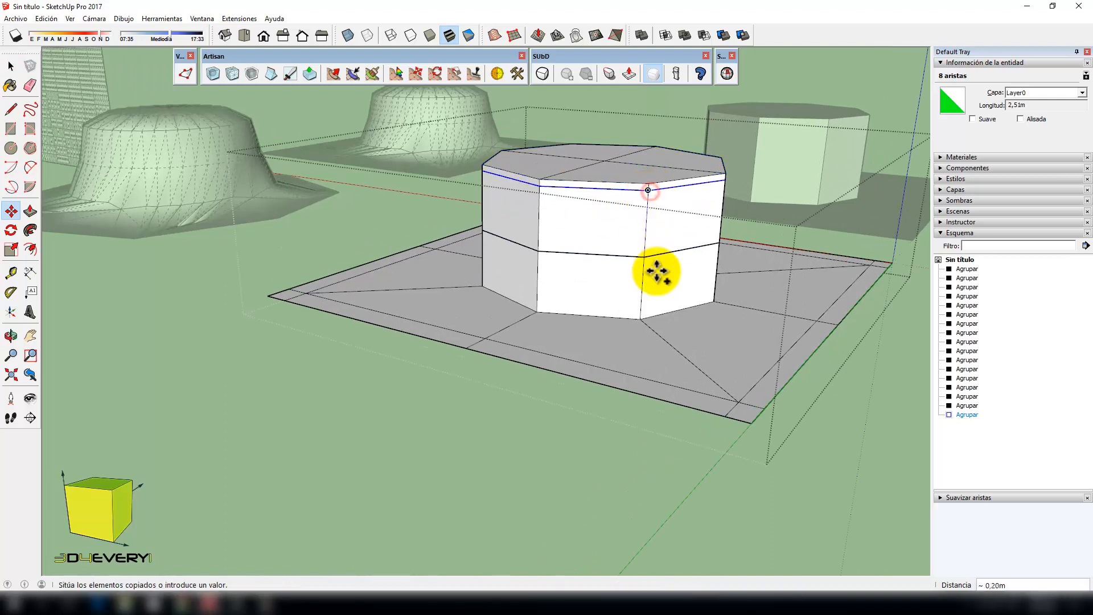
click(641, 311)
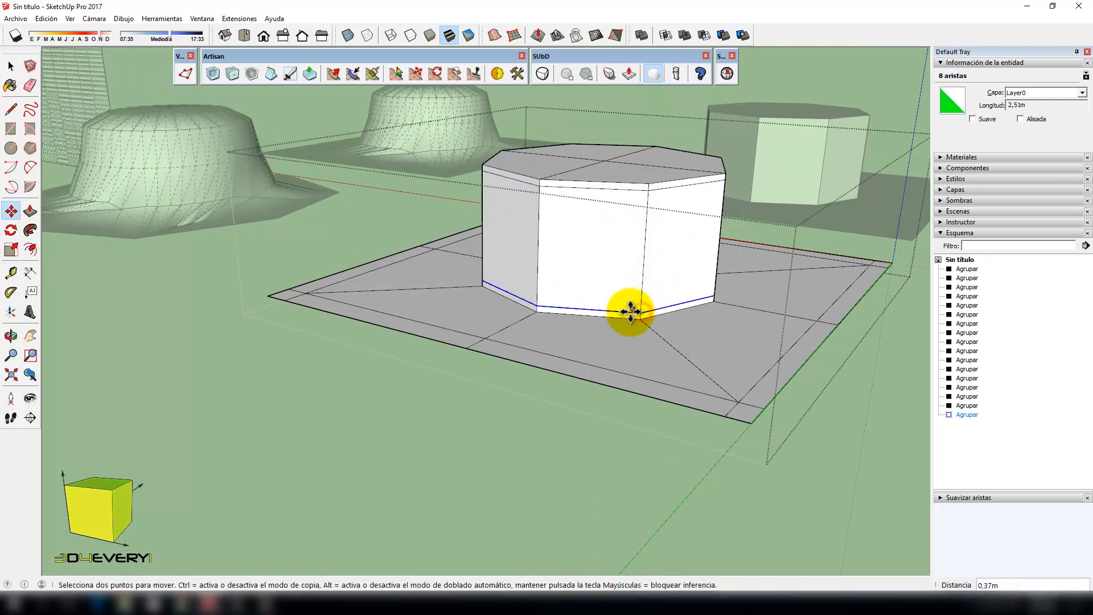
scroll(478, 471, down, 2)
key(space)
click(517, 487)
middle_drag(517, 488, 541, 459)
- Smooth the front cylinder group with SUbD, and do the same to the undivided cylinder group behind it
click(561, 382)
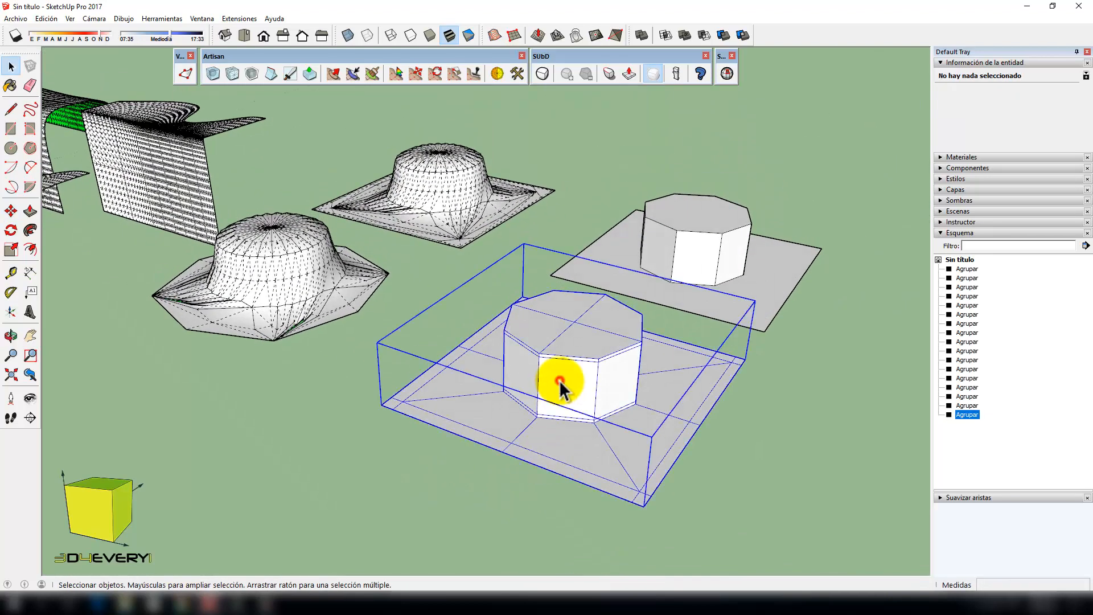
click(542, 73)
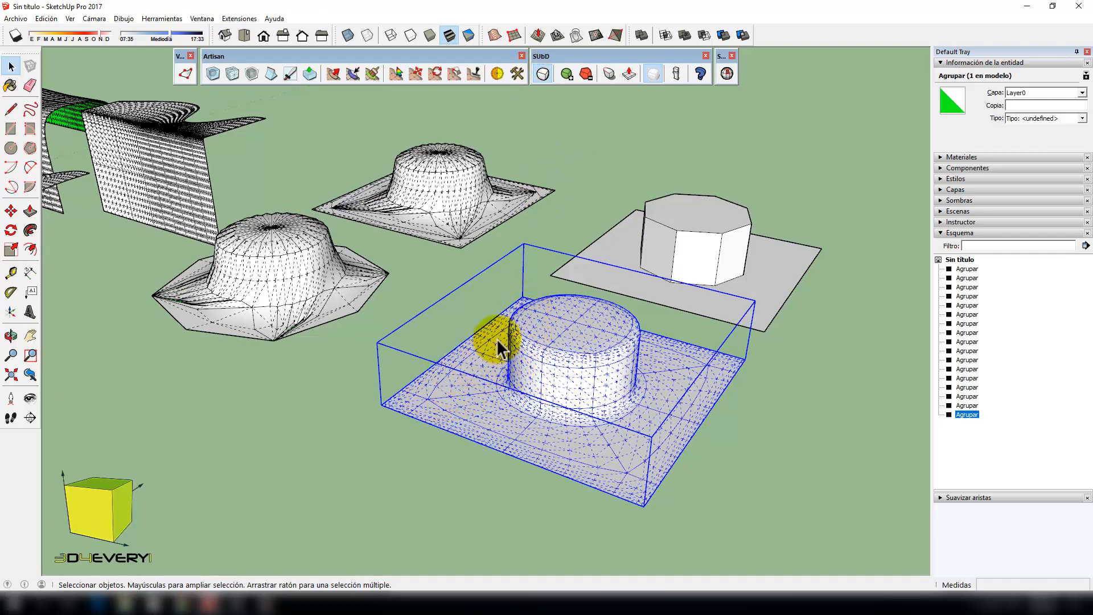
middle_drag(531, 289, 651, 288)
click(651, 281)
scroll(648, 296, up, 3)
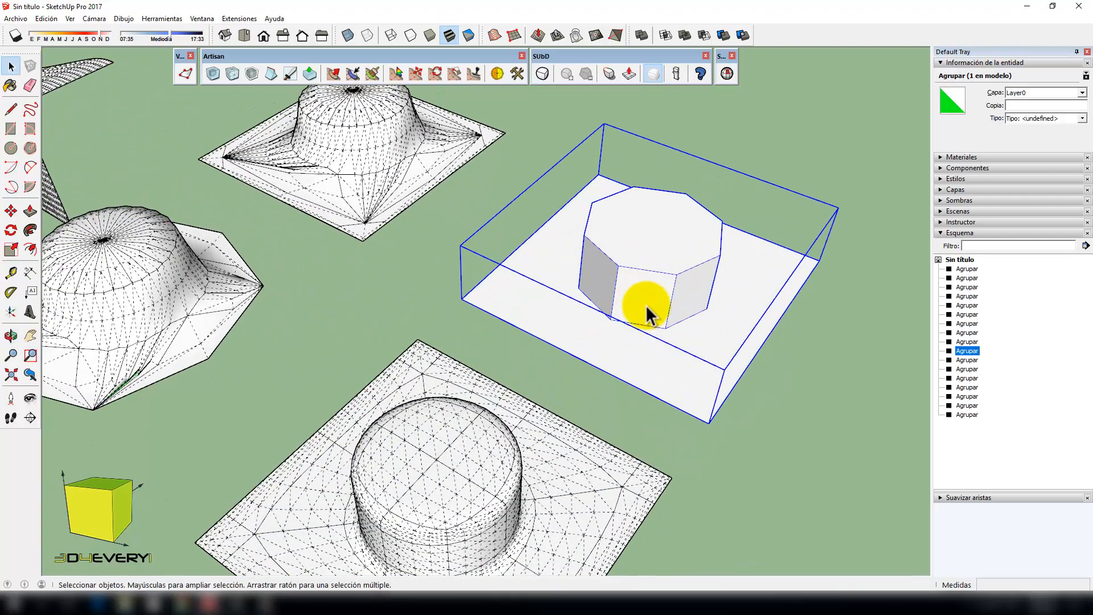
scroll(650, 302, down, 3)
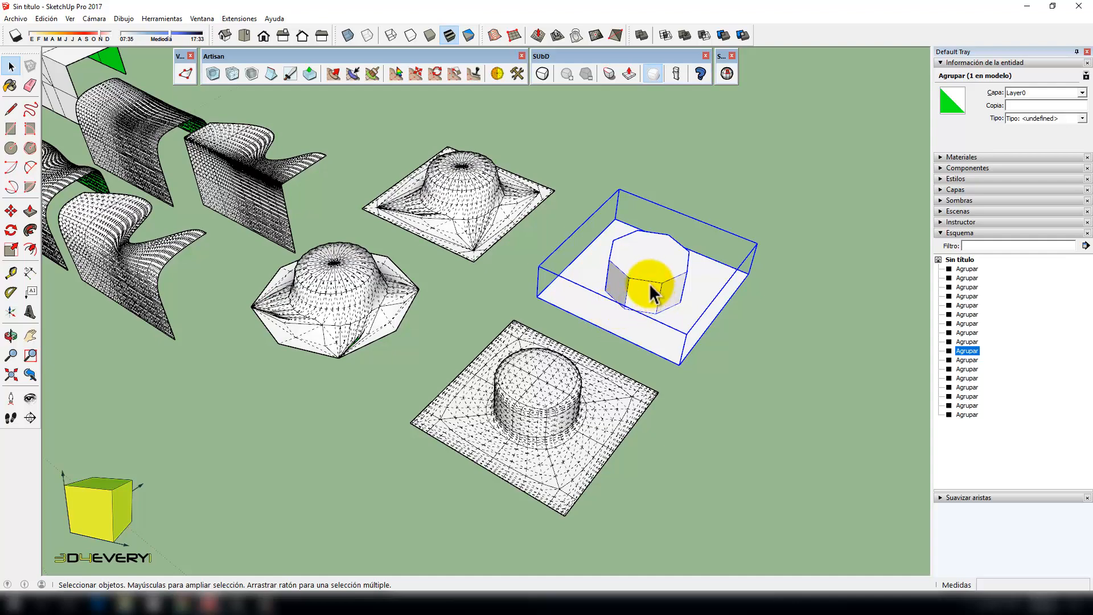
click(543, 73)
- Compare the silhouettes and meshes of the four smoothed cylinders from low and high viewpoints, focusing on their tops and bases
middle_drag(640, 283, 539, 251)
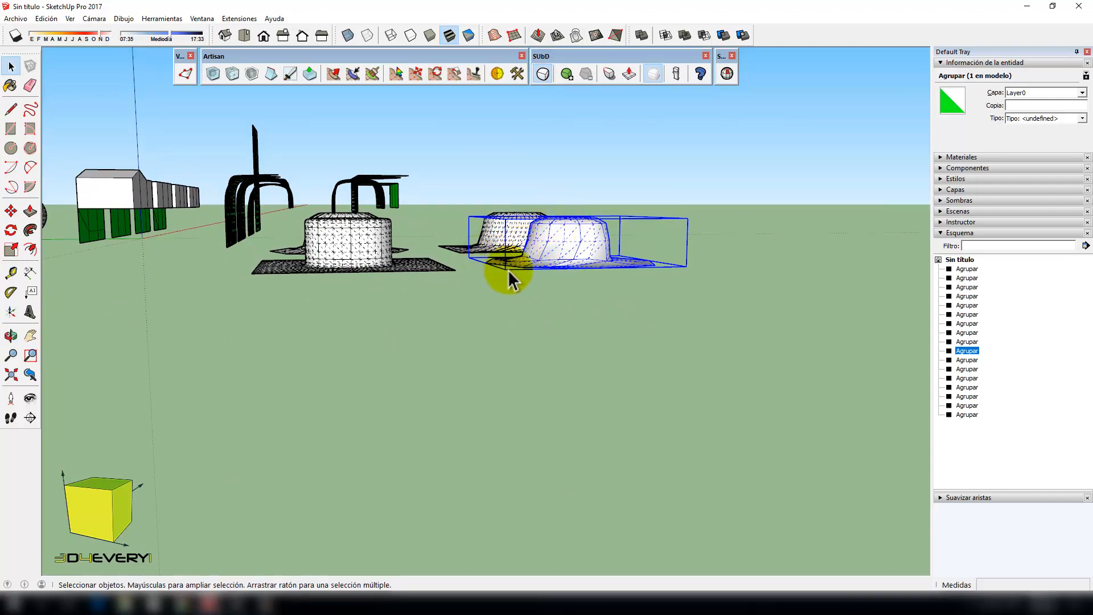
middle_drag(508, 270, 690, 447)
scroll(687, 350, up, 1)
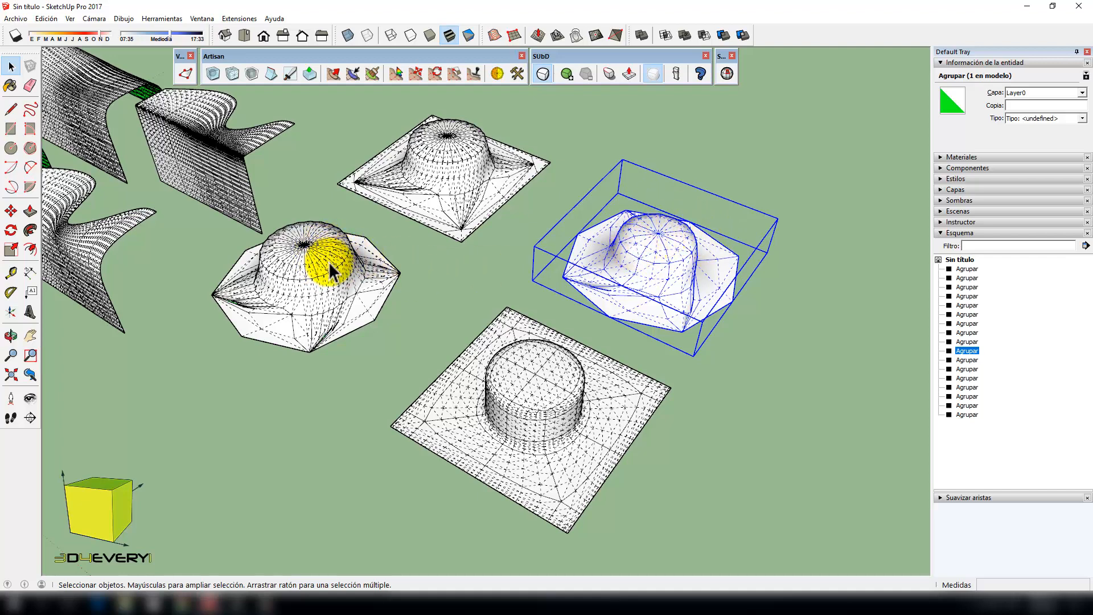
scroll(435, 420, up, 5)
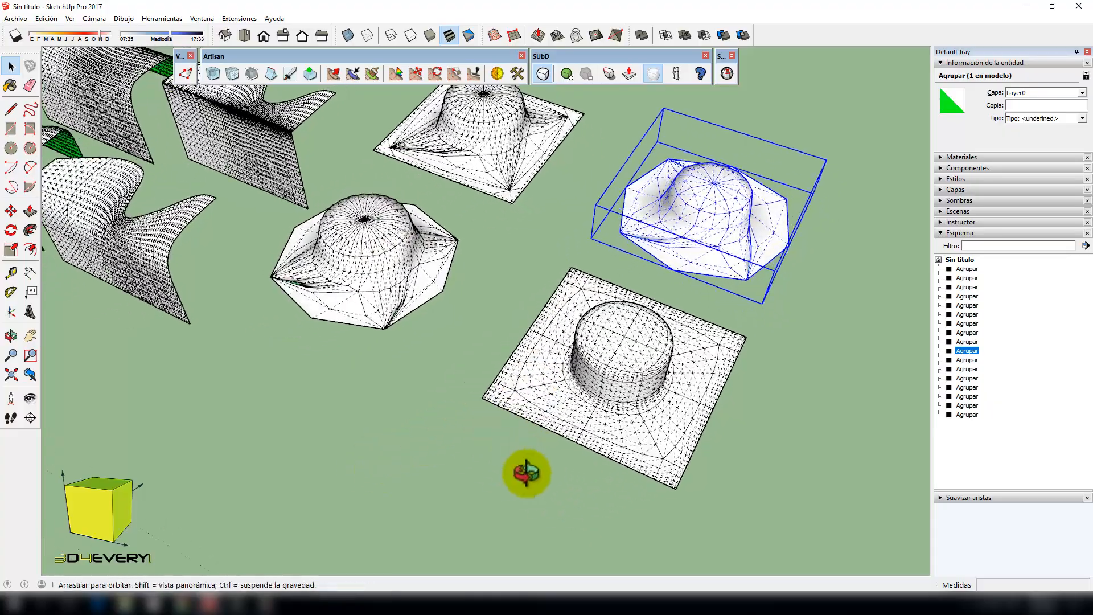
scroll(610, 349, down, 3)
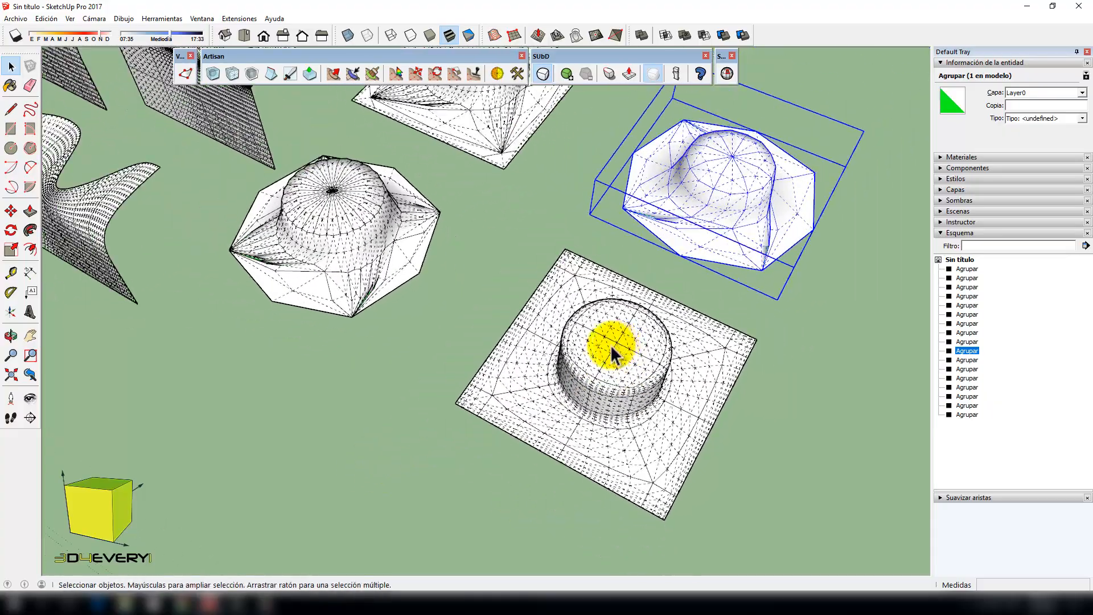
middle_drag(611, 349, 632, 416)
scroll(635, 377, down, 3)
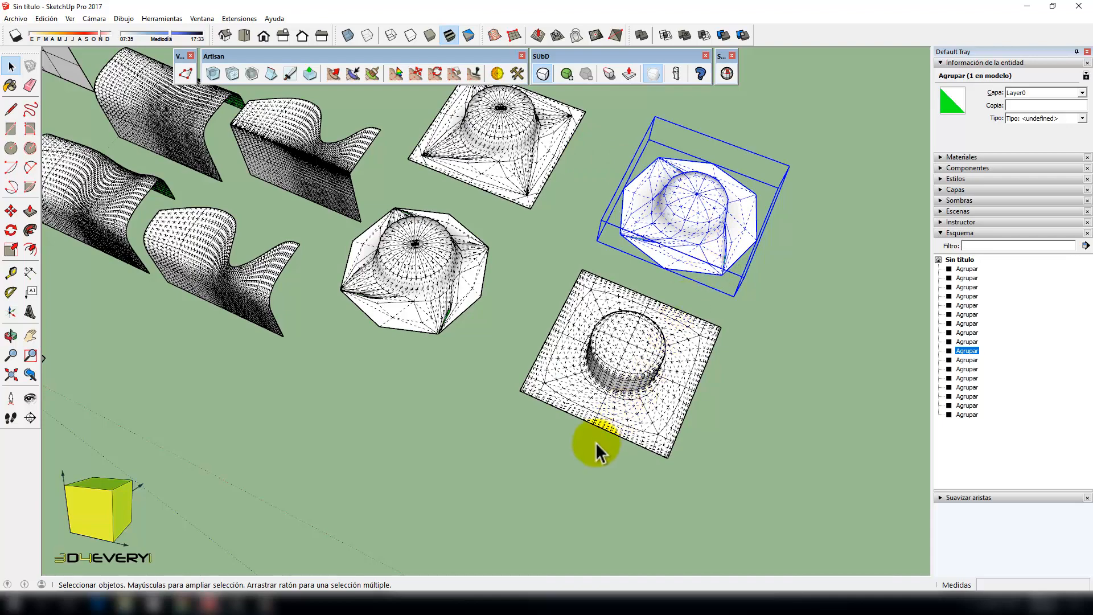
middle_drag(596, 443, 503, 283)
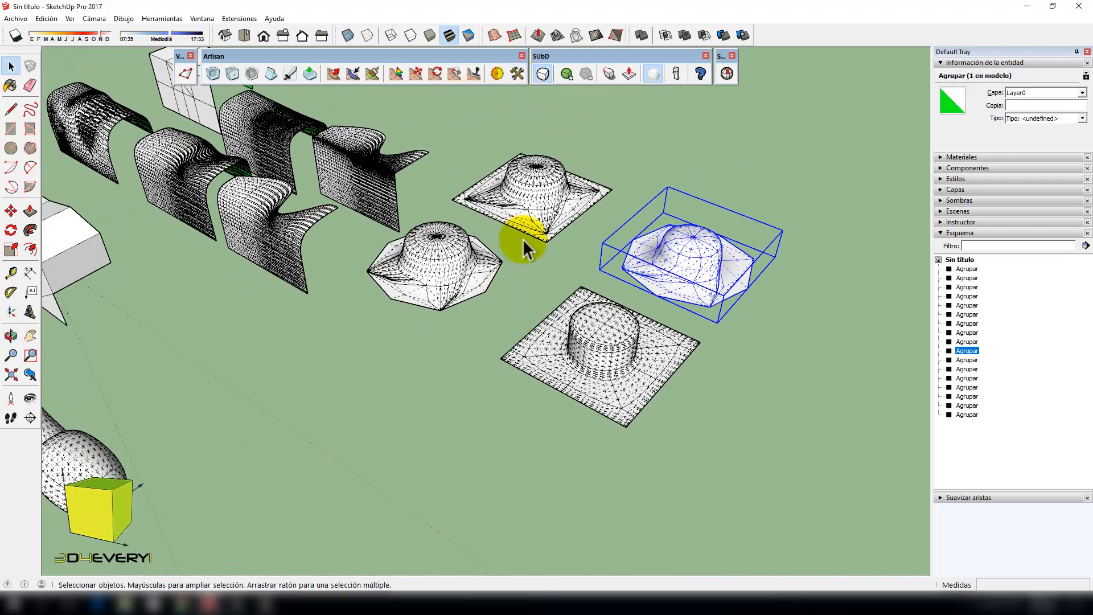
- Turn off the hidden geometry display and switch SUbD subdivision off for the front cylinder, the undivided one behind it and the many-sided one on the square base
key(alt+h)
click(606, 352)
click(680, 251)
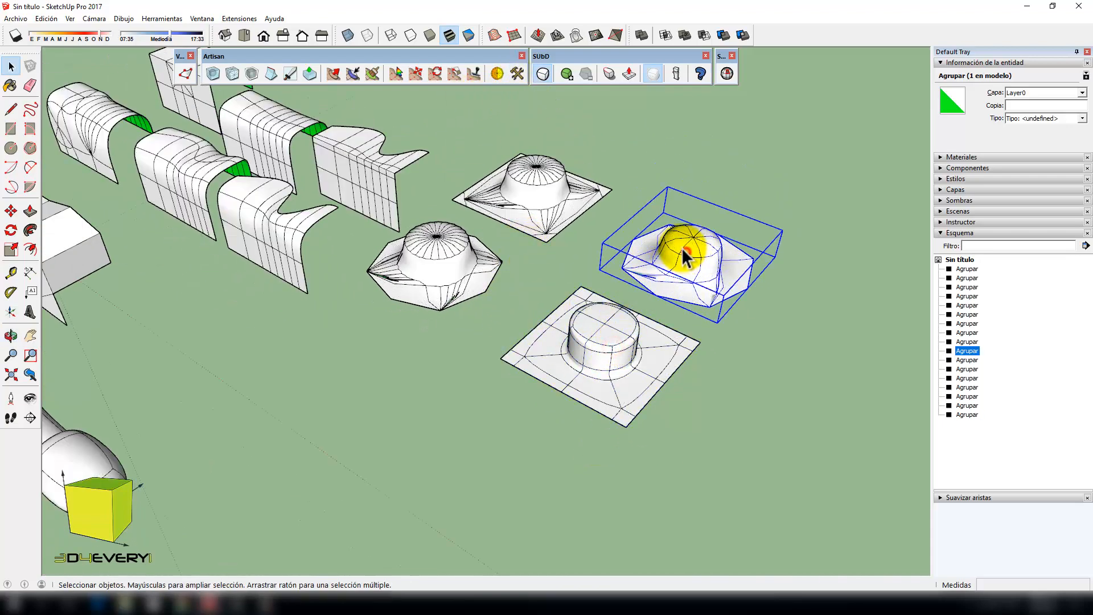
click(542, 73)
click(617, 327)
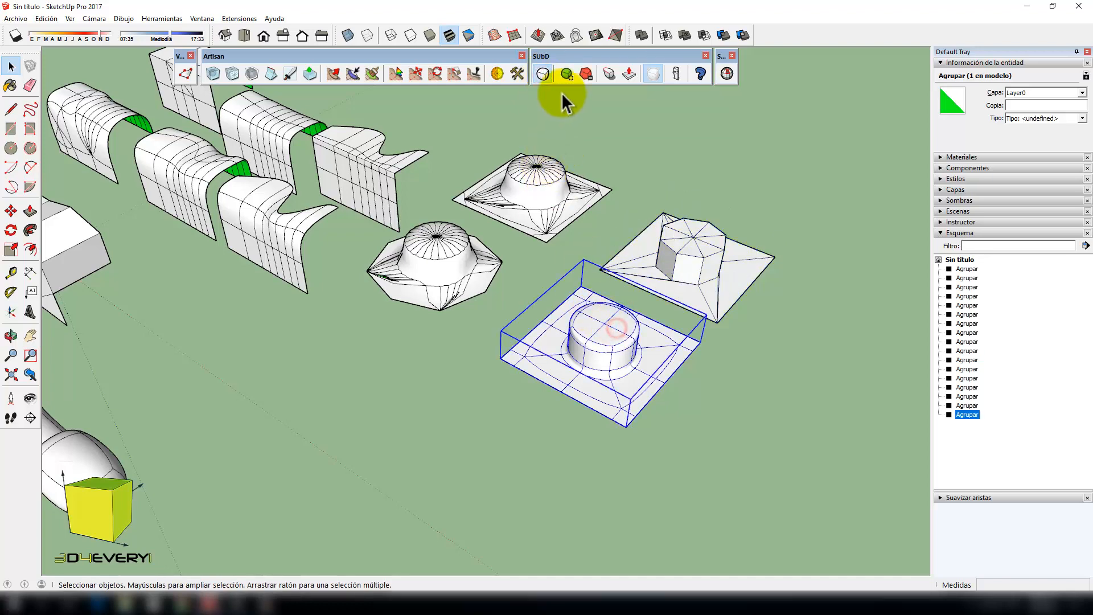
click(542, 73)
click(537, 171)
click(542, 74)
click(455, 292)
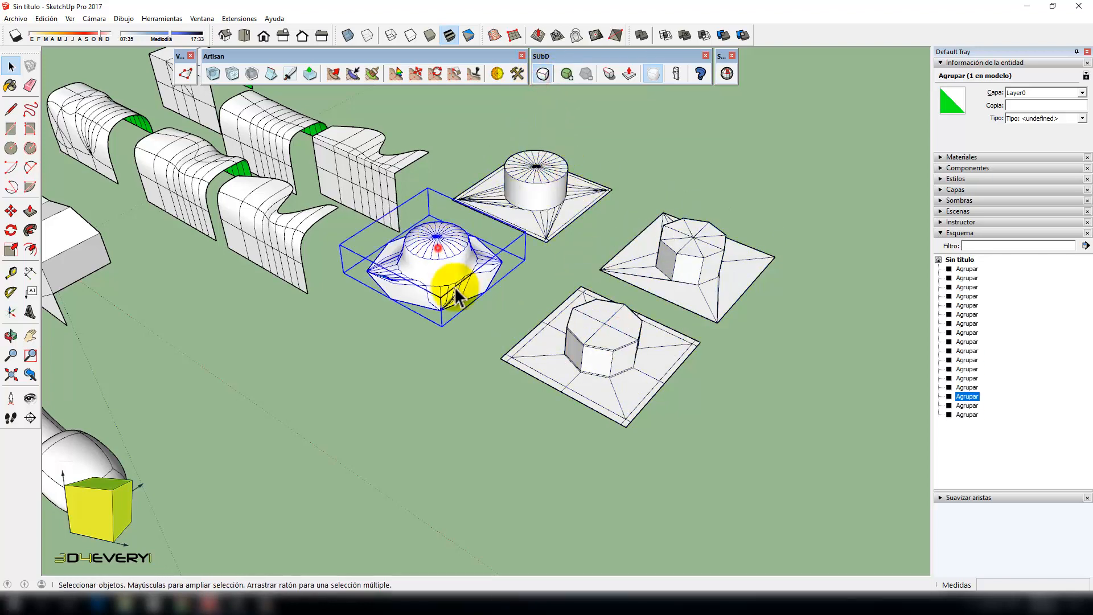
click(509, 423)
- Open the front cylinder's group for editing to work on the joint between its wall and base
middle_drag(633, 459, 525, 319)
scroll(599, 346, up, 6)
scroll(523, 317, up, 4)
middle_drag(563, 375, 551, 360)
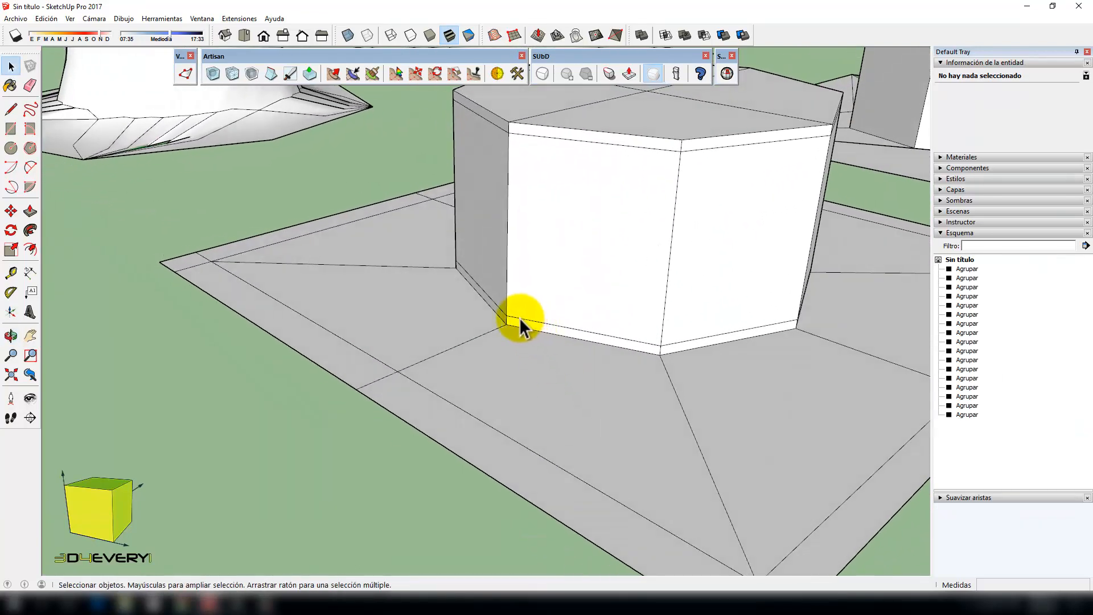
click(515, 318)
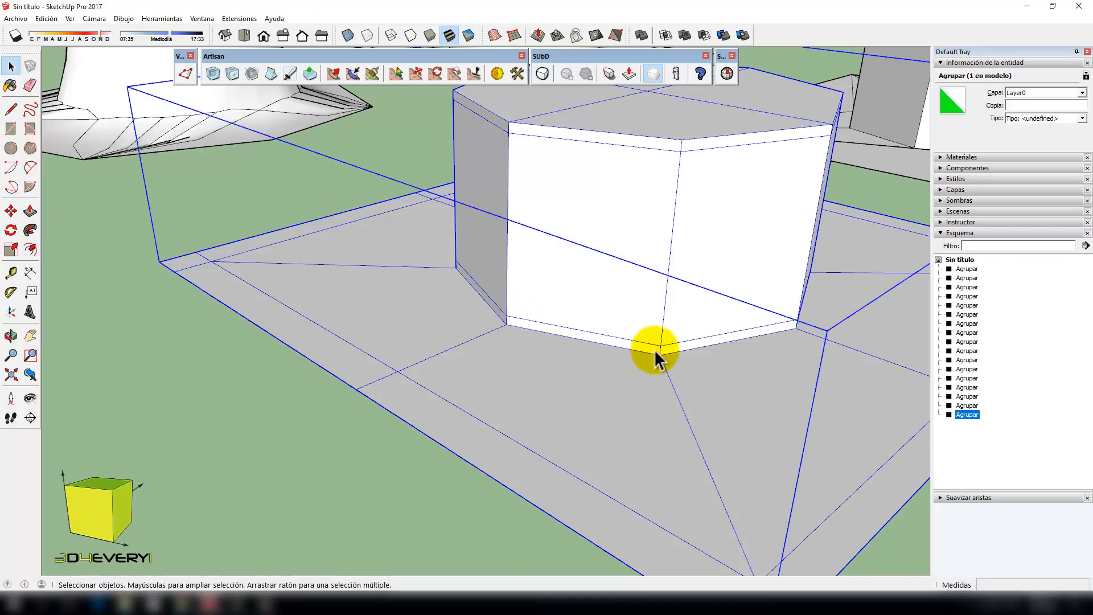
middle_drag(654, 353, 566, 501)
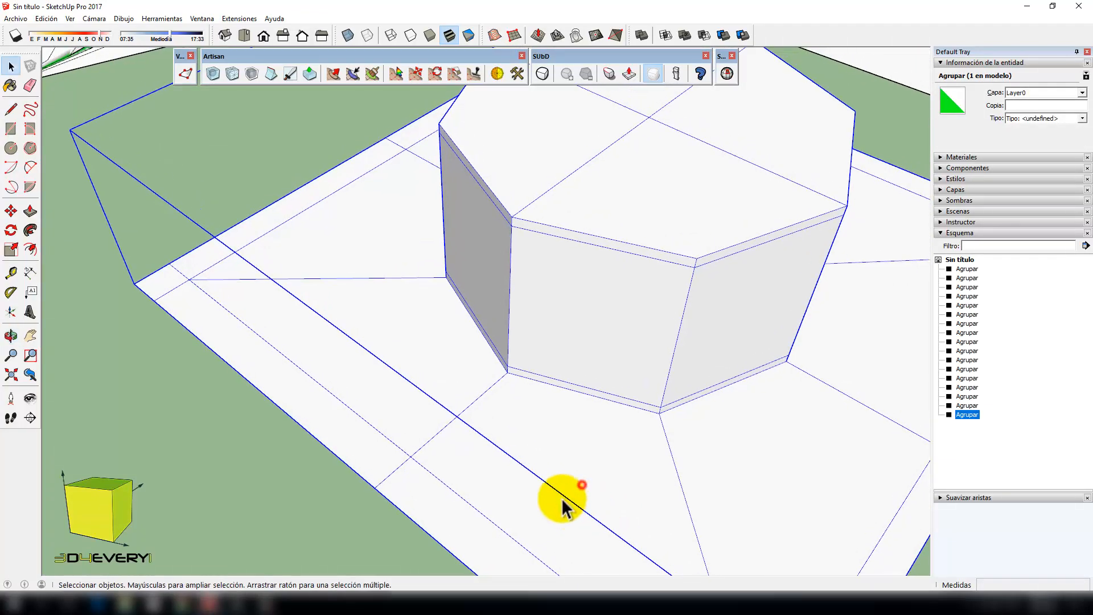
click(592, 426)
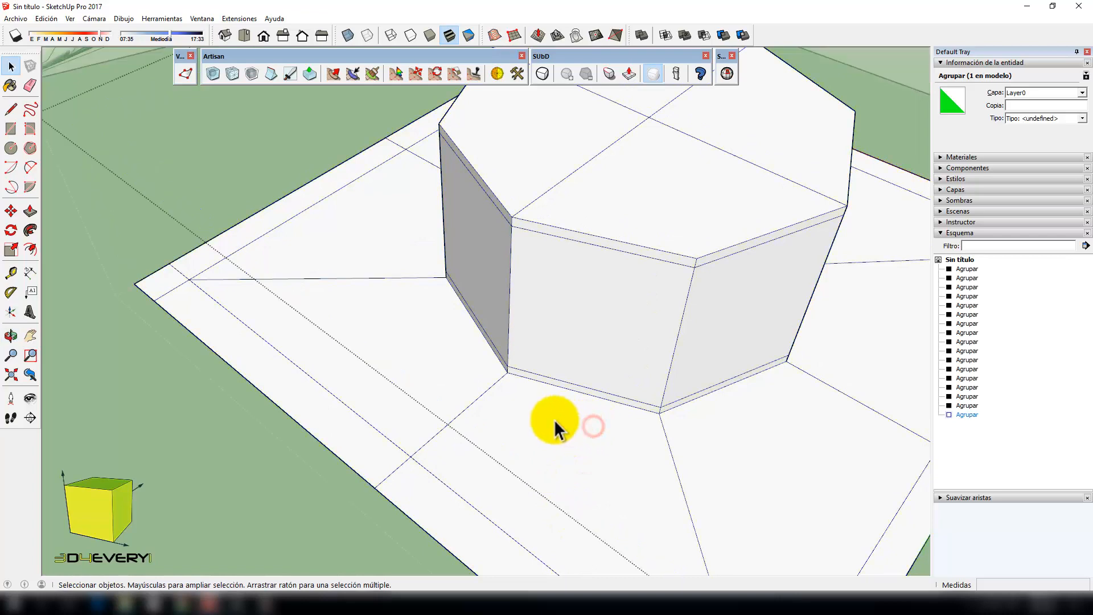
scroll(519, 393, up, 2)
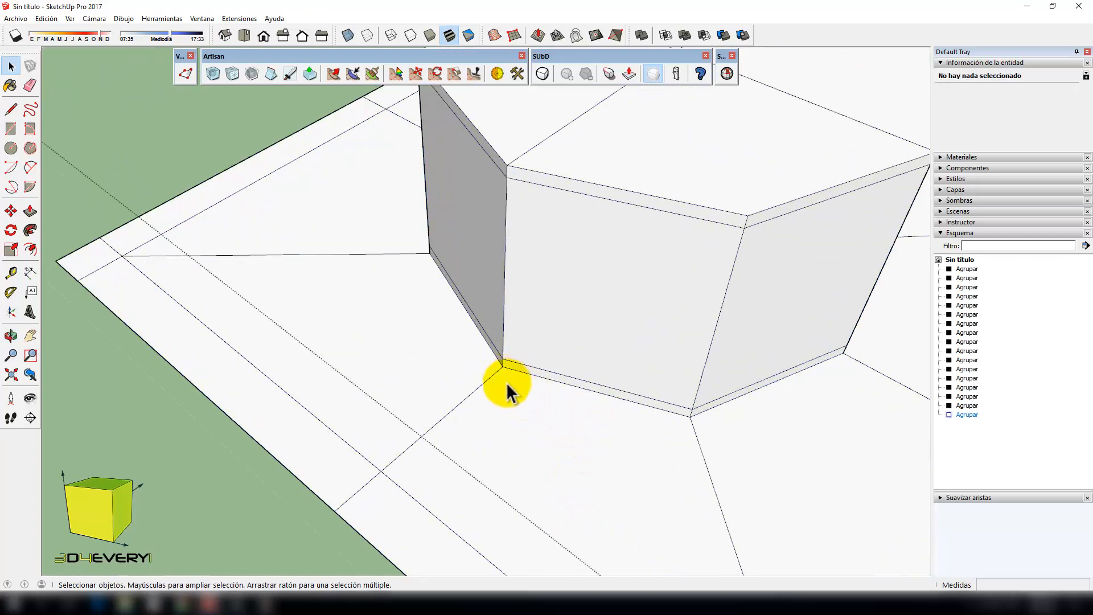
- Draw two connected support edges on the base, just outside and parallel to two adjacent lower edges of the cylinder, ending on the base's dividing edges
key(l)
scroll(504, 378, up, 2)
click(505, 373)
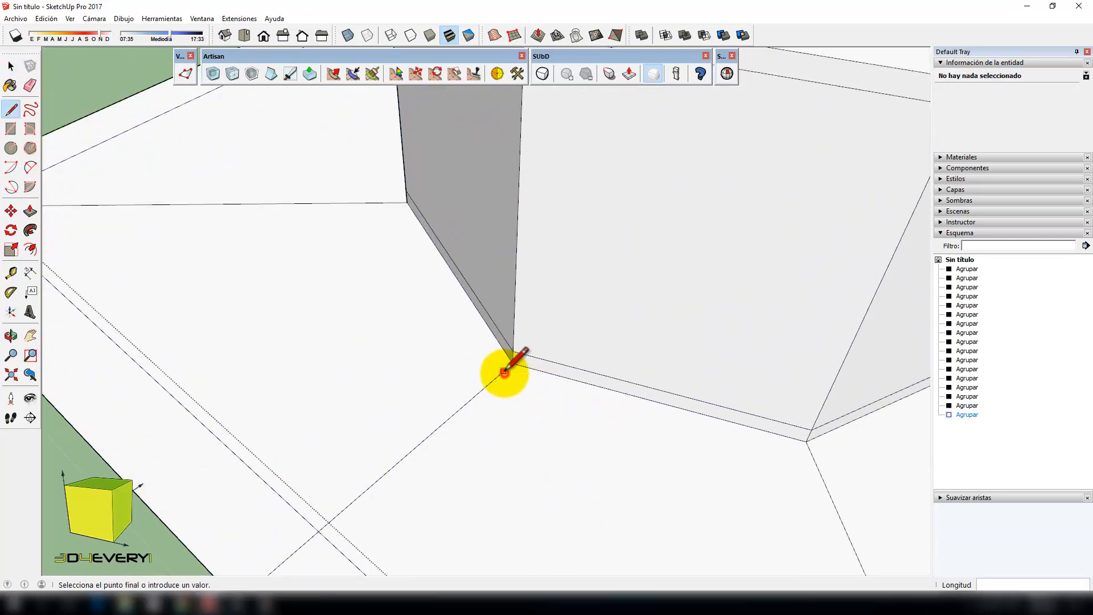
click(810, 454)
scroll(536, 402, down, 3)
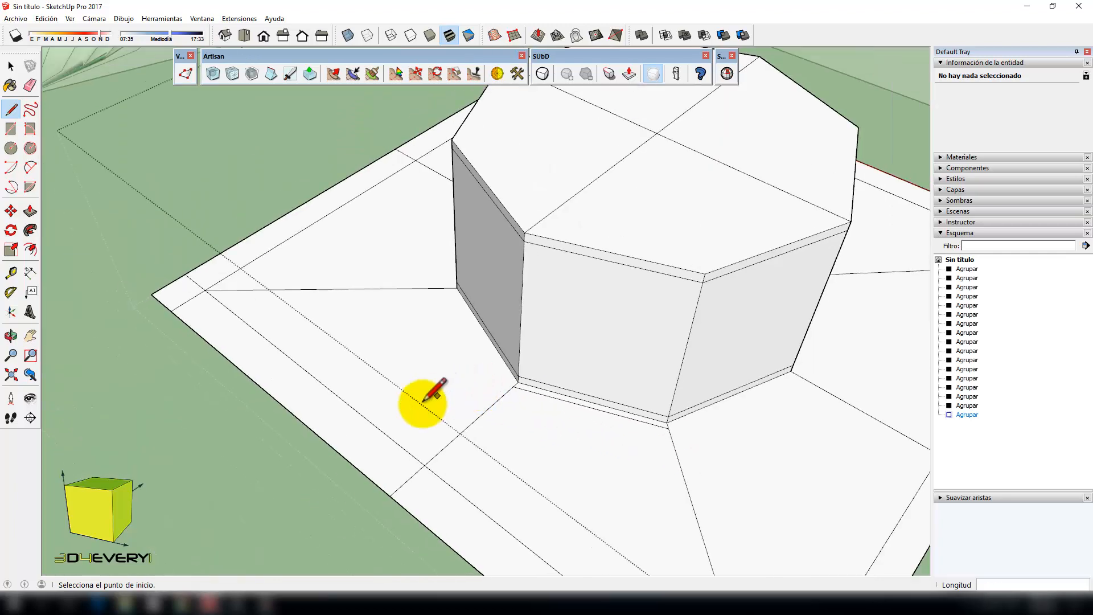
click(668, 428)
scroll(802, 377, up, 1)
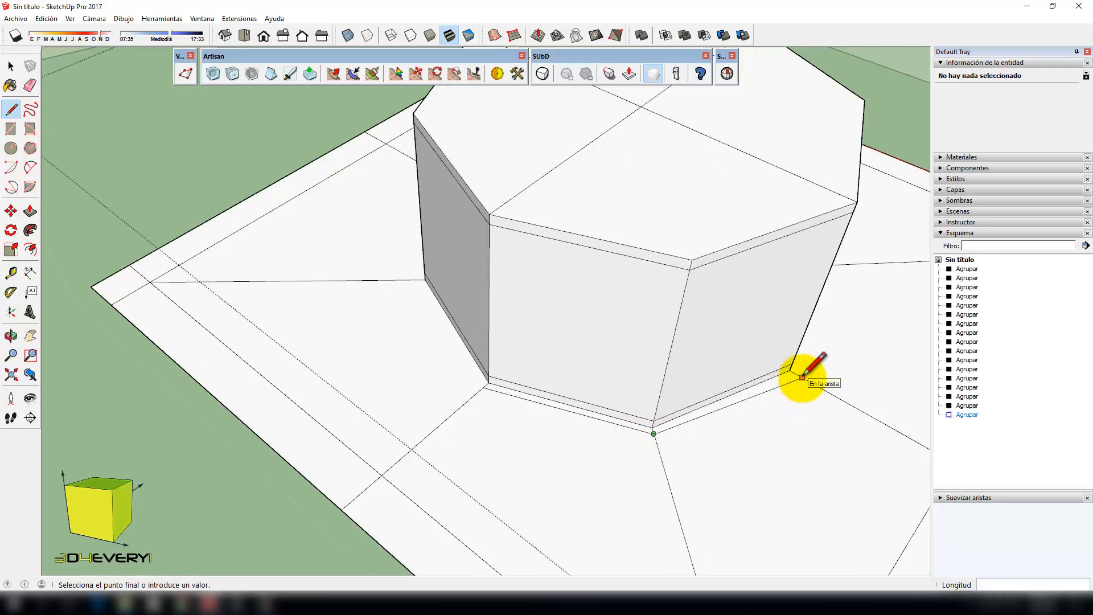
scroll(802, 377, up, 1)
click(798, 373)
- Continue the base support loop with two more edges just outside and parallel to the cylinder's lower edges, ending on the base's dividing edges
middle_drag(737, 384, 313, 459)
scroll(342, 484, up, 2)
click(434, 564)
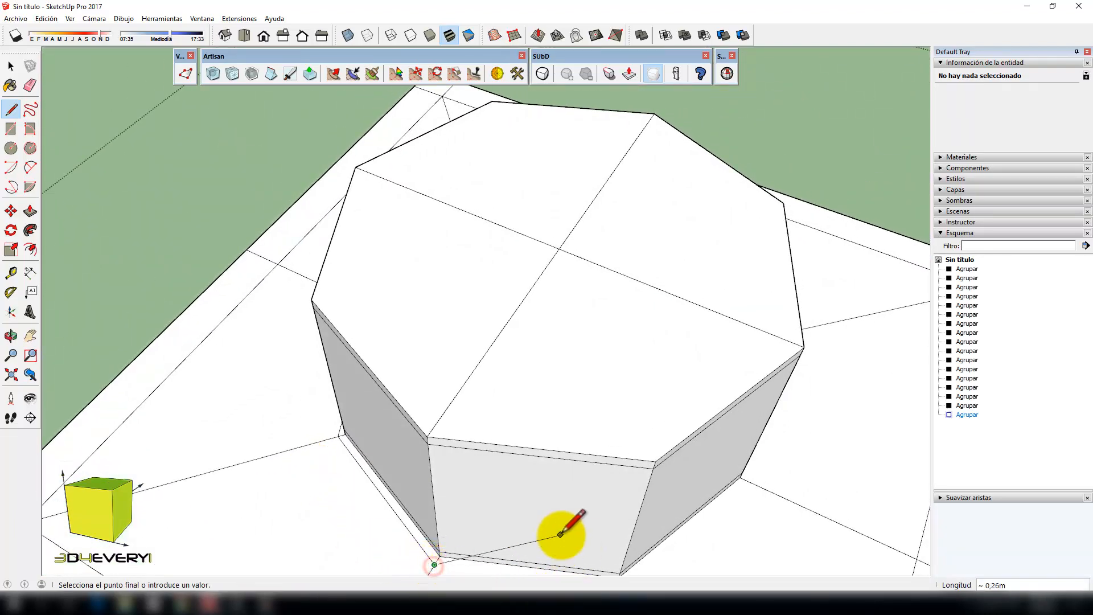
middle_drag(556, 524, 577, 436)
scroll(576, 435, up, 1)
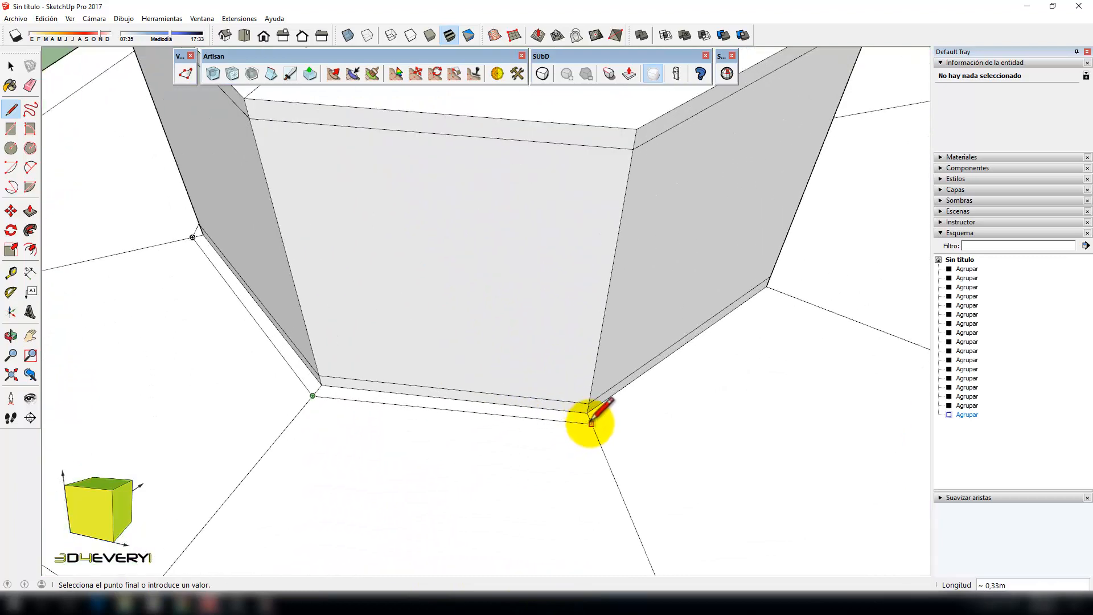
click(591, 422)
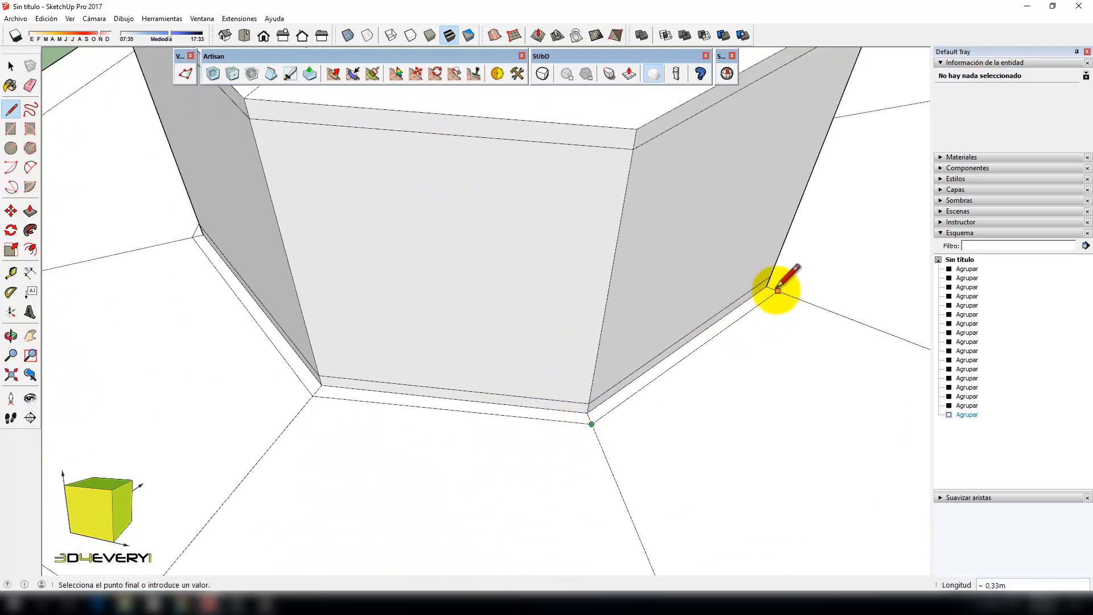
click(774, 289)
- Extend the base support loop along the next two lower edges of the cylinder, keeping the same small offset
scroll(732, 346, down, 4)
middle_drag(764, 415, 592, 471)
scroll(302, 468, up, 3)
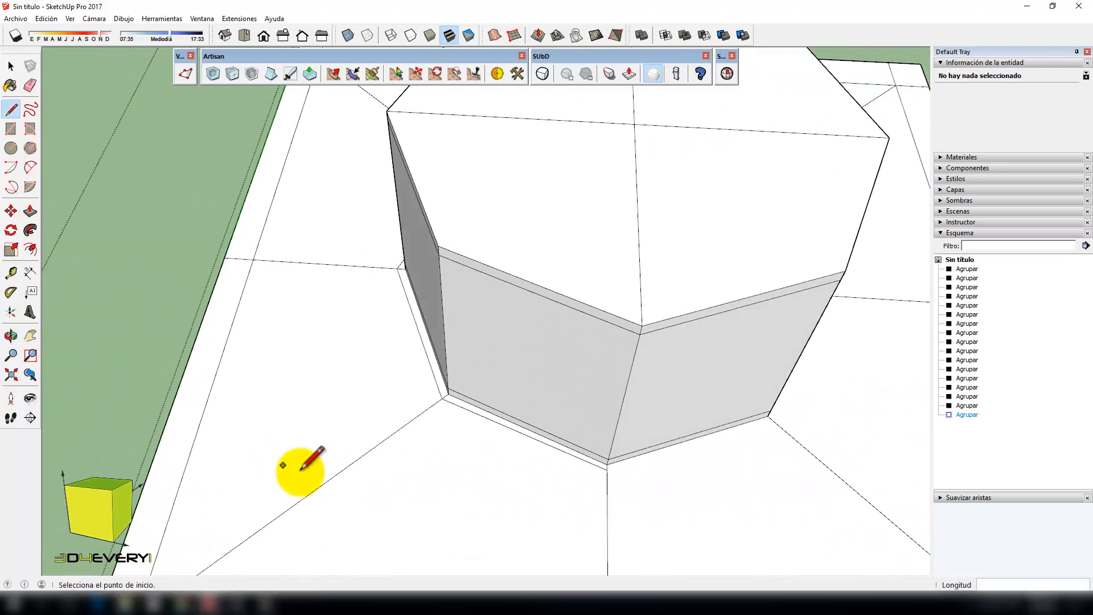
click(607, 470)
click(775, 421)
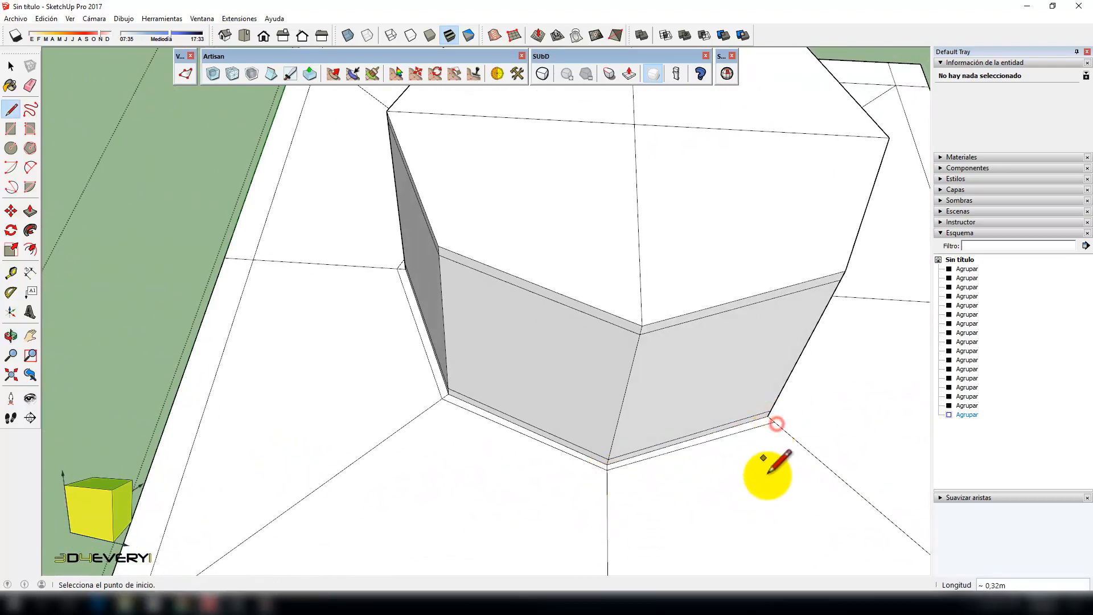
middle_drag(816, 496, 485, 498)
click(434, 530)
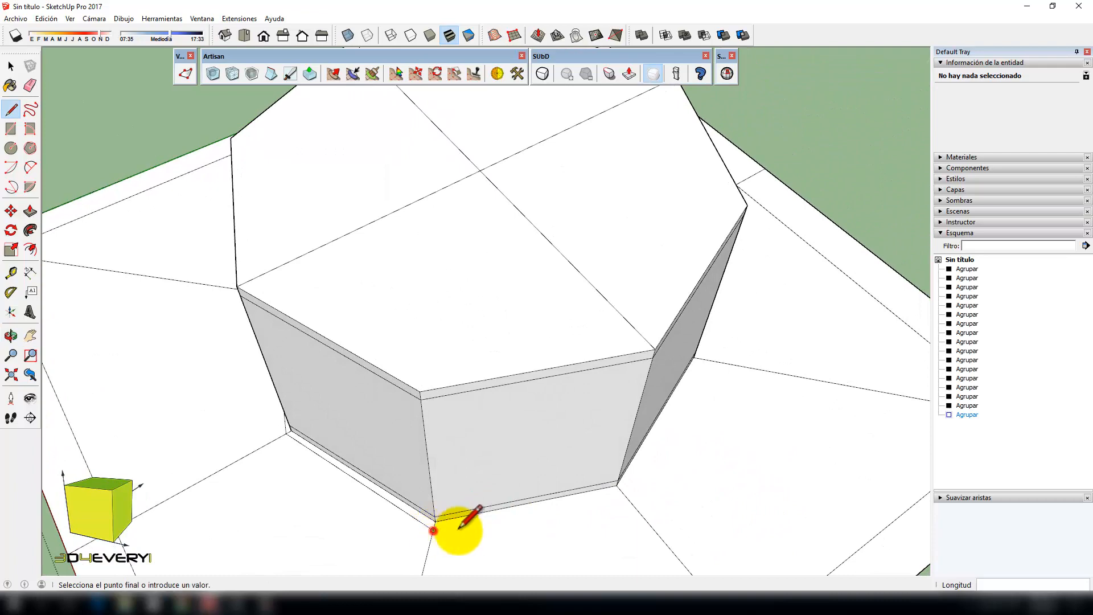
click(621, 491)
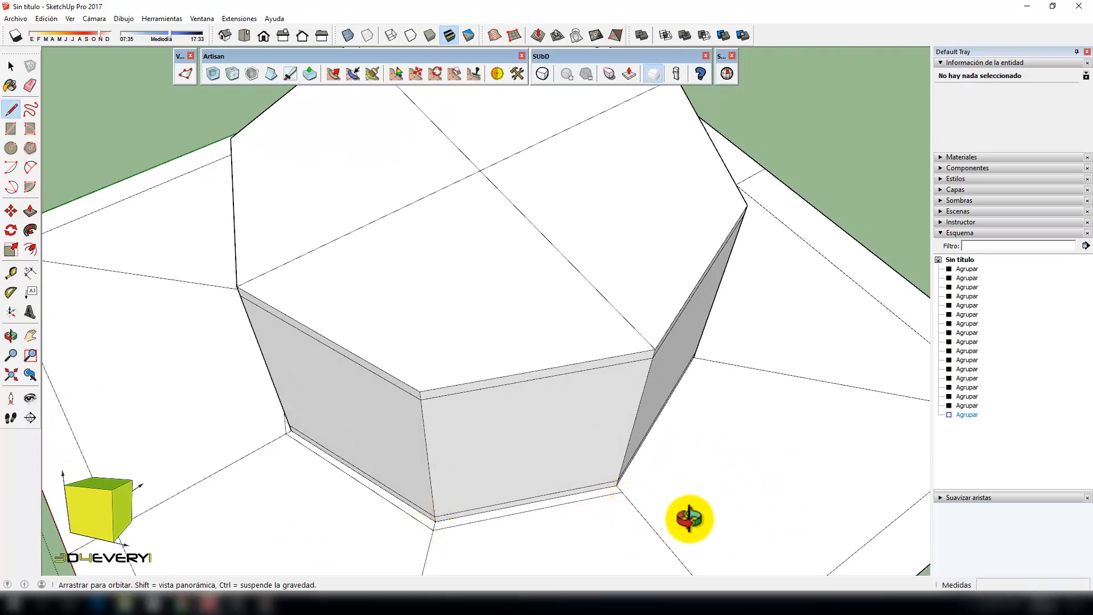
- Draw the last two support edges to close the loop around the cylinder's foot, and leave the group
middle_drag(691, 520, 479, 532)
click(479, 532)
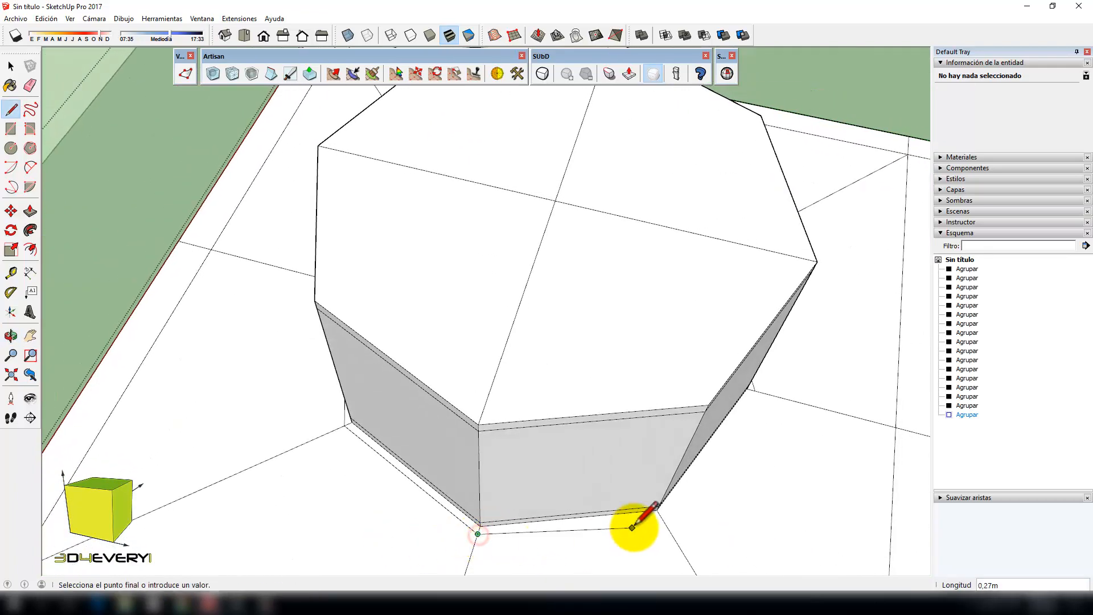
click(660, 517)
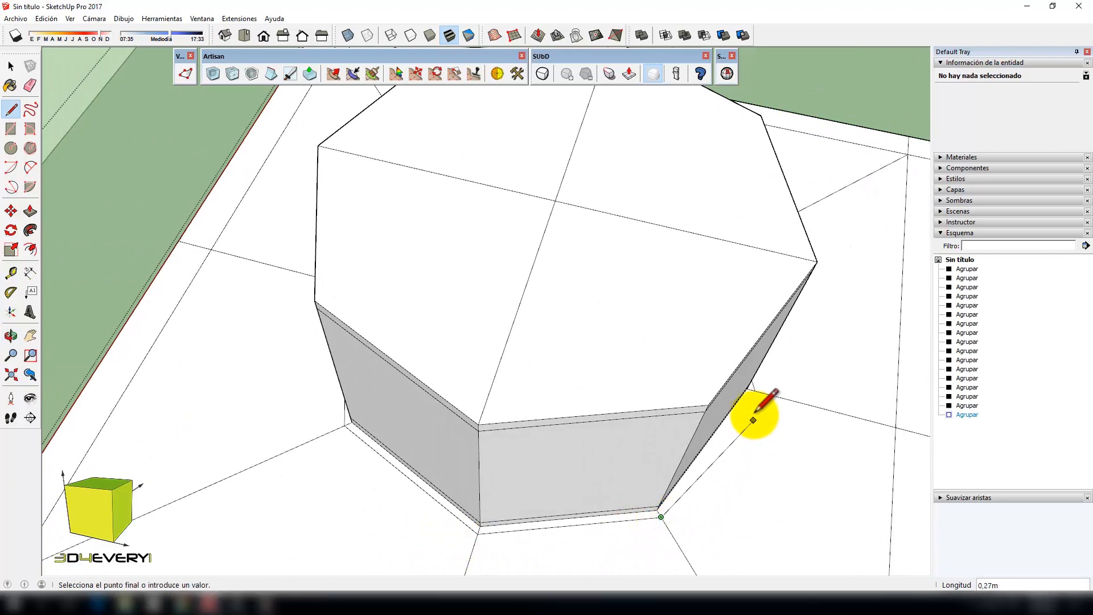
click(757, 390)
scroll(707, 391, down, 5)
middle_drag(708, 391, 665, 417)
scroll(584, 406, down, 3)
middle_drag(492, 462, 537, 464)
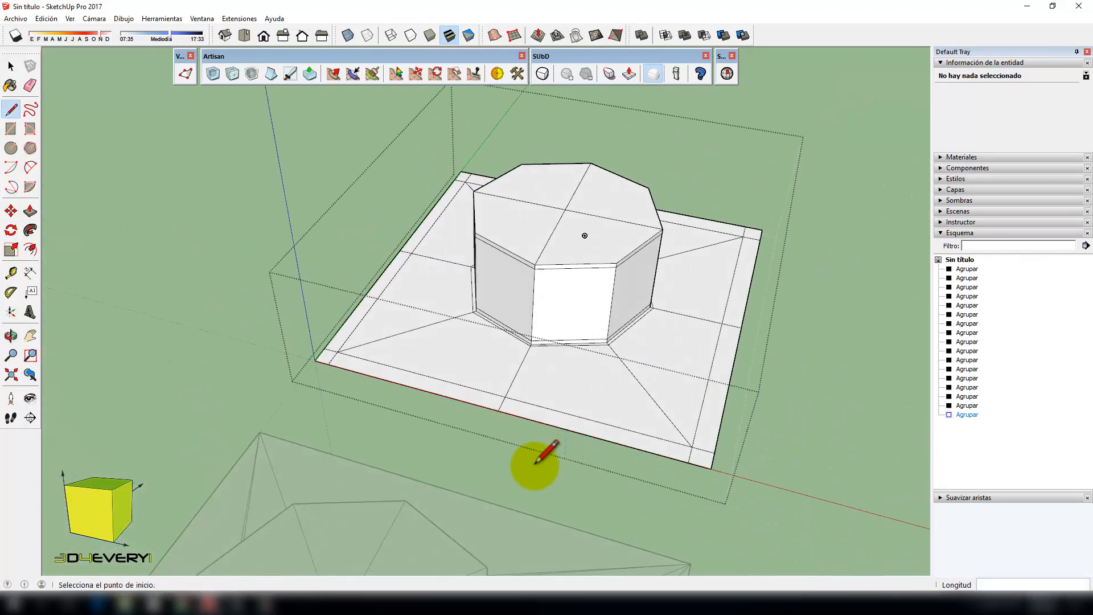
key(space)
click(624, 501)
- Select the front cylinder's group and switch its SUbD subdivision on
scroll(575, 420, down, 2)
click(552, 350)
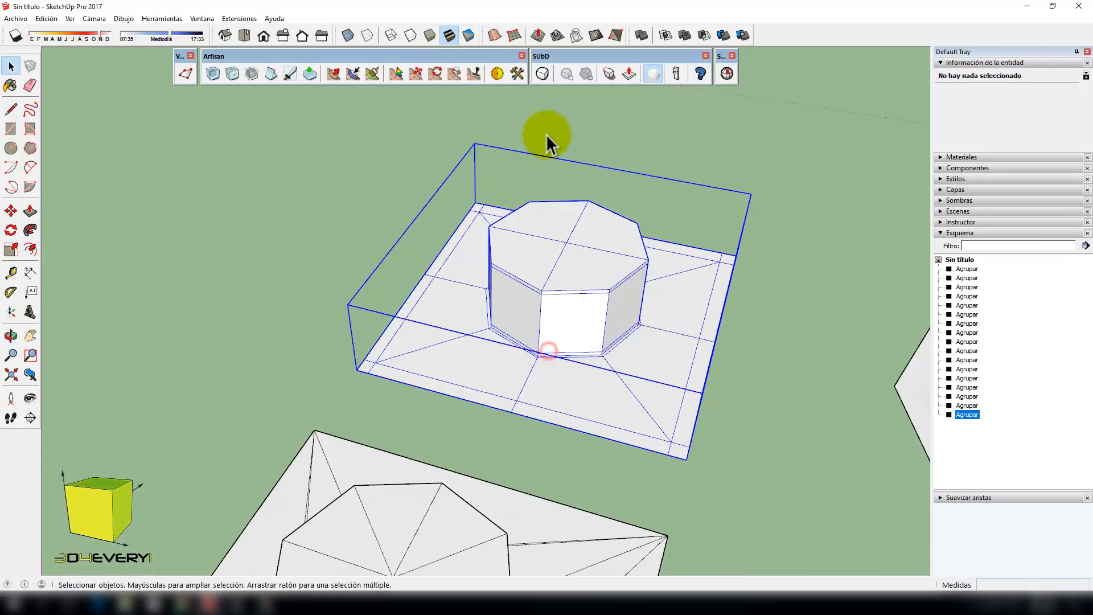
click(541, 73)
mouse_move(562, 337)
middle_down()
mouse_move(563, 362)
mouse_move(551, 354)
middle_up()
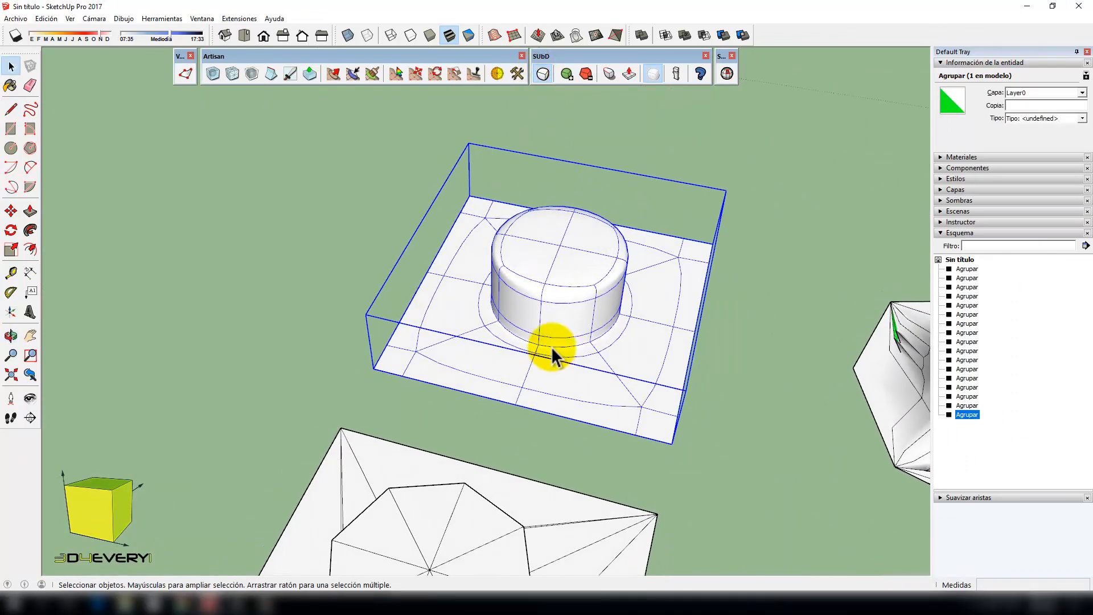
scroll(556, 349, up, 3)
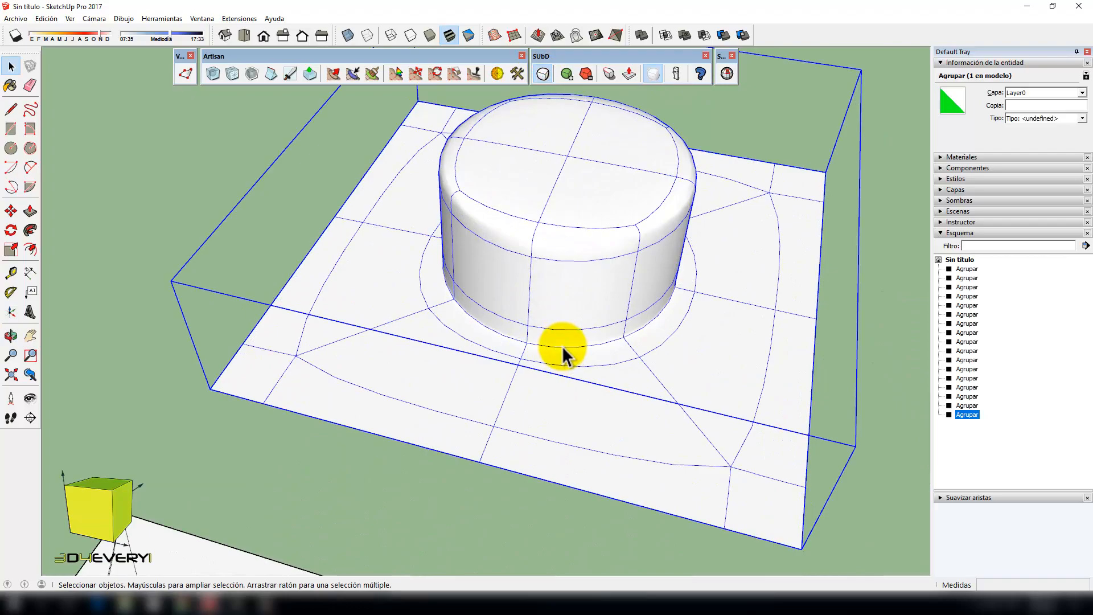
- Show the hidden geometry, examine the subdivided mesh at the joint between wall and base from close up, and hide it again
key(alt+h)
scroll(569, 347, up, 4)
scroll(585, 358, down, 8)
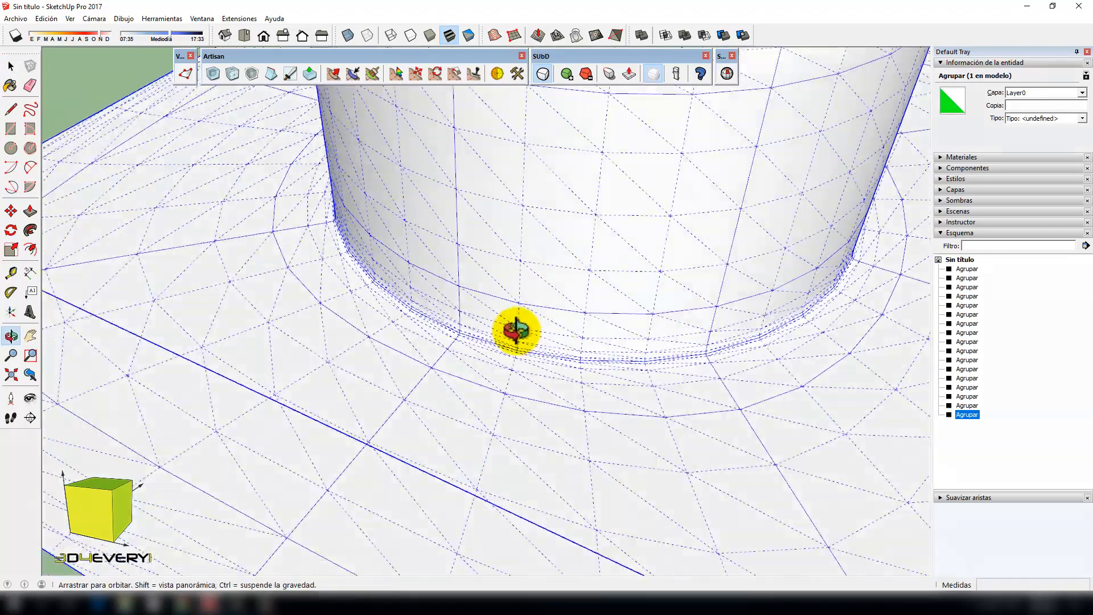
scroll(473, 350, up, 5)
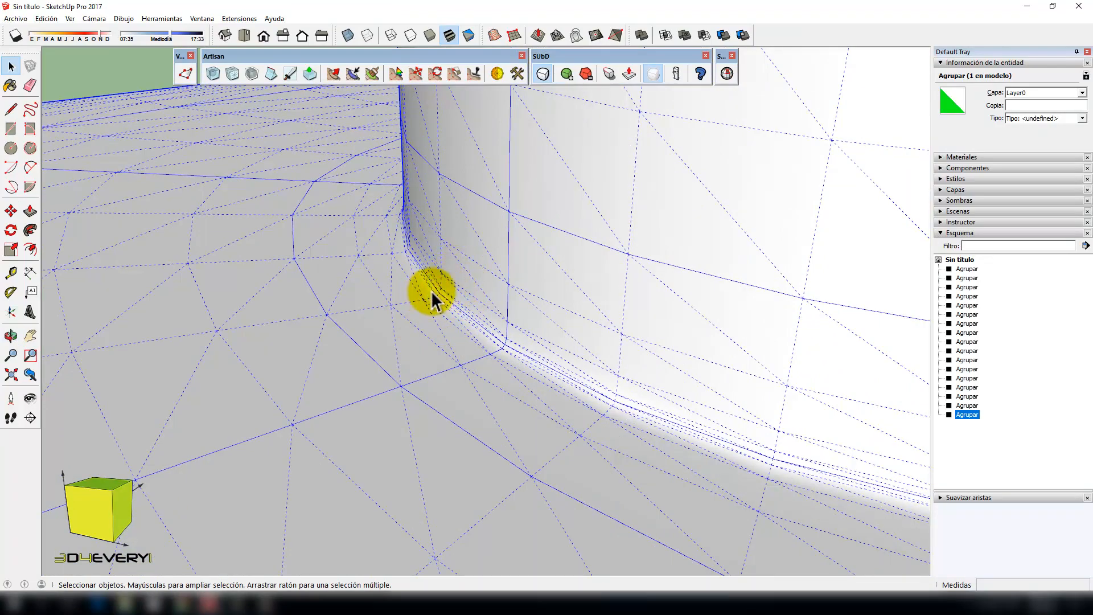
scroll(444, 279, down, 6)
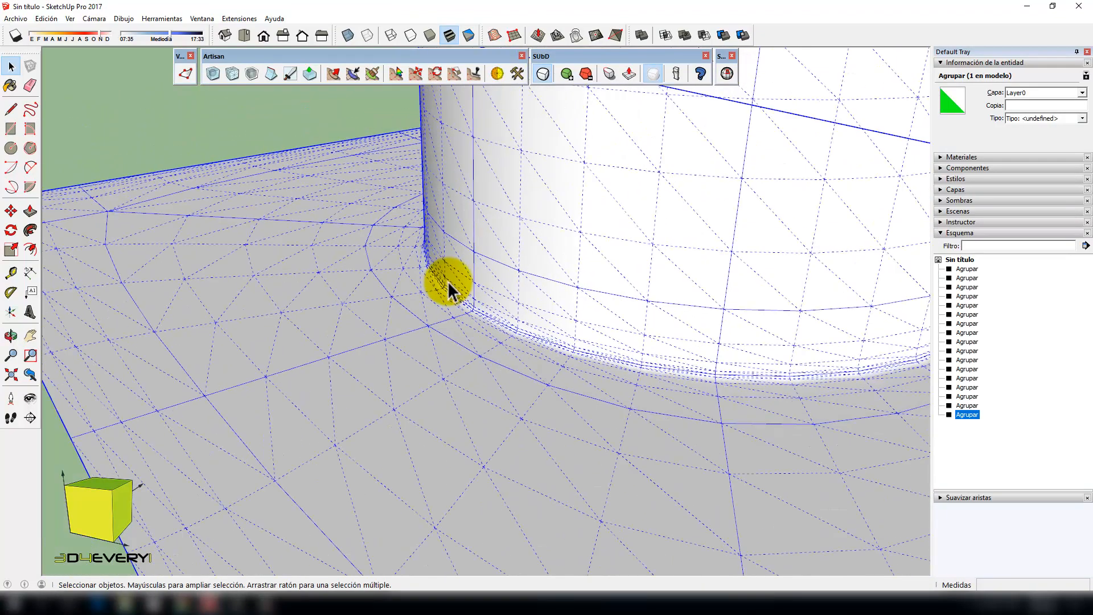
mouse_move(445, 282)
middle_down()
mouse_move(555, 369)
mouse_move(544, 360)
mouse_move(555, 390)
middle_up()
scroll(544, 360, down, 4)
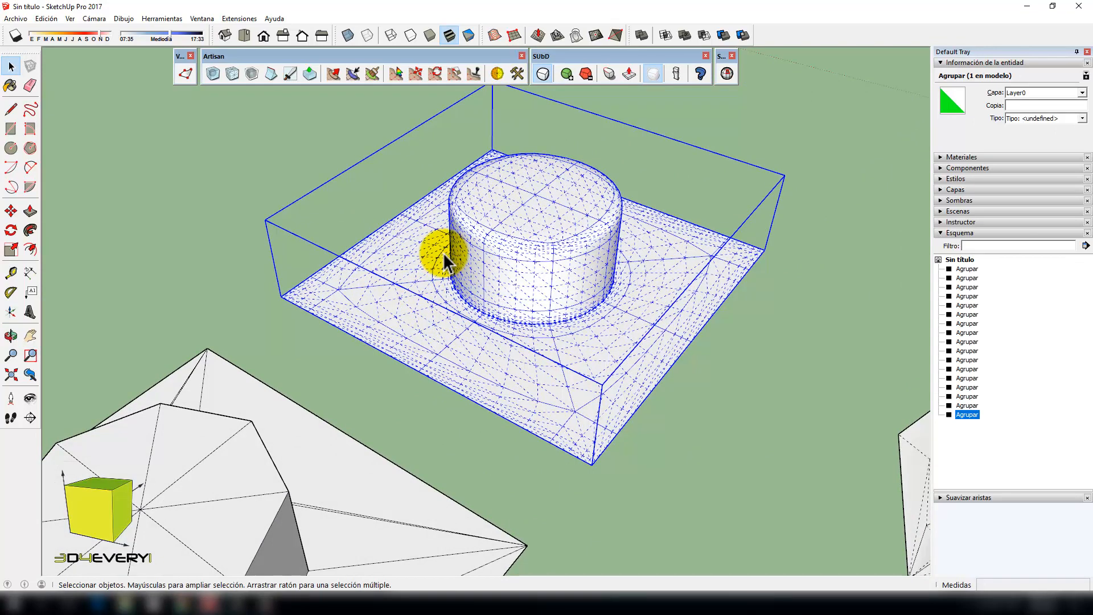
key(alt+h)
scroll(471, 331, up, 3)
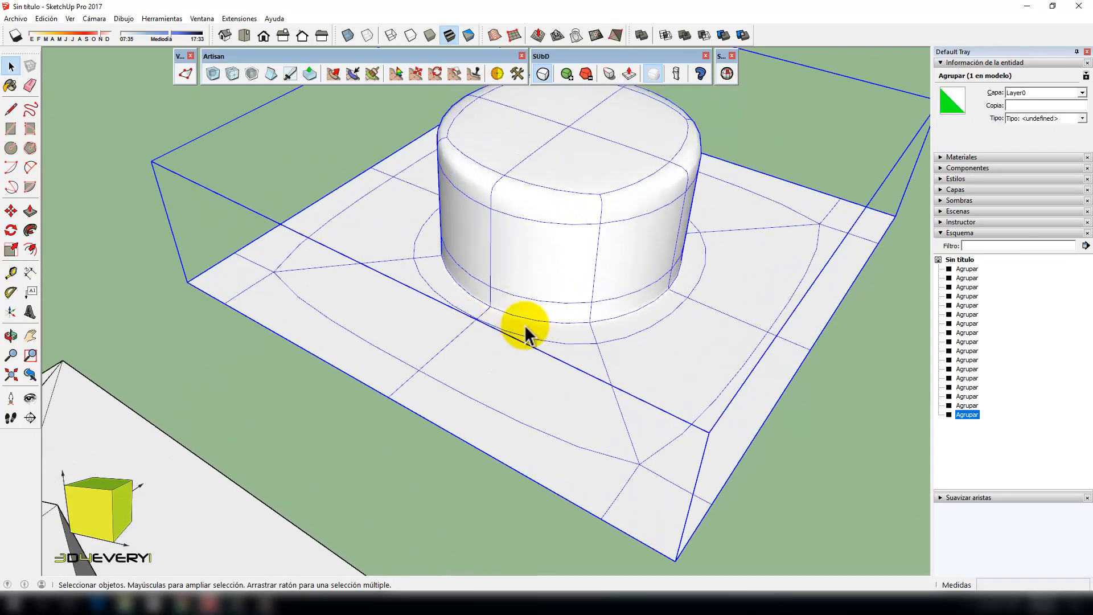
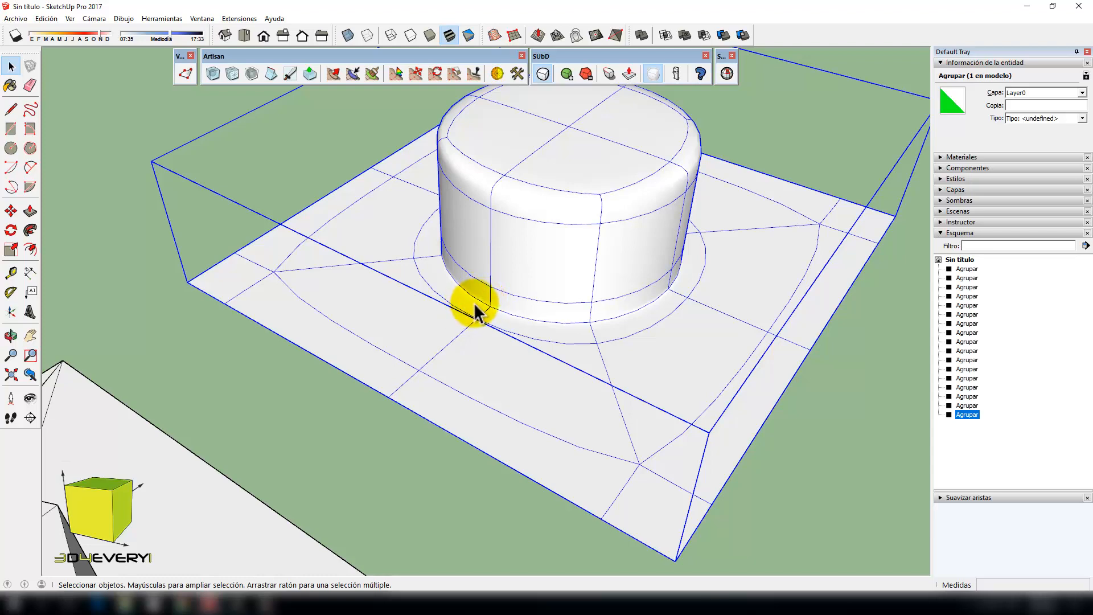
- Toggle SUbD subdivision to compare the front cylinder's control mesh with its smoothed shape, leaving subdivision switched off
middle_drag(572, 292, 458, 196)
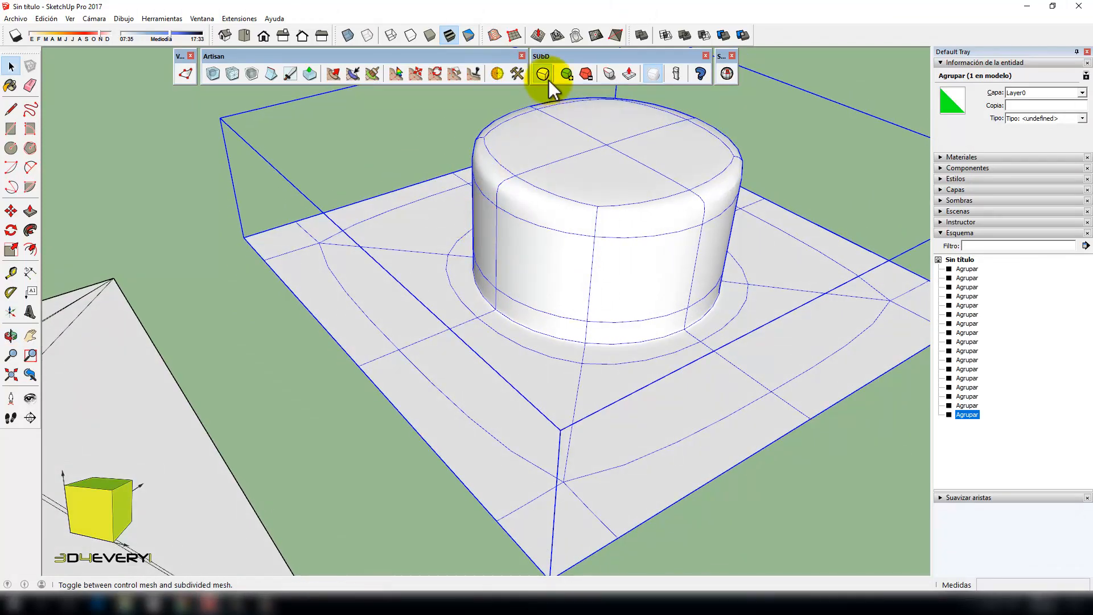
click(544, 74)
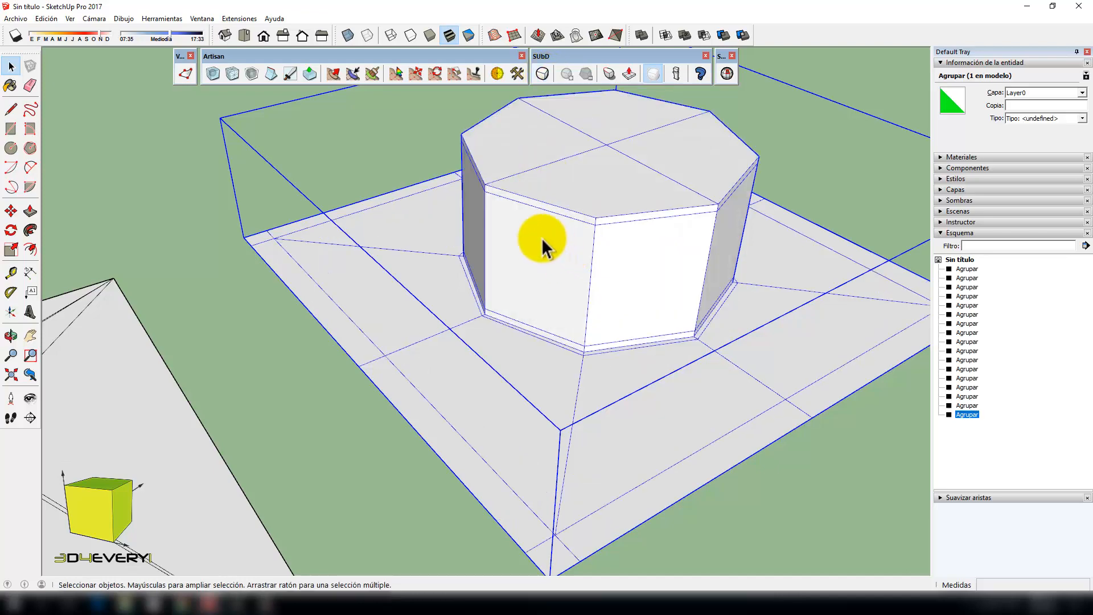
scroll(542, 238, up, 5)
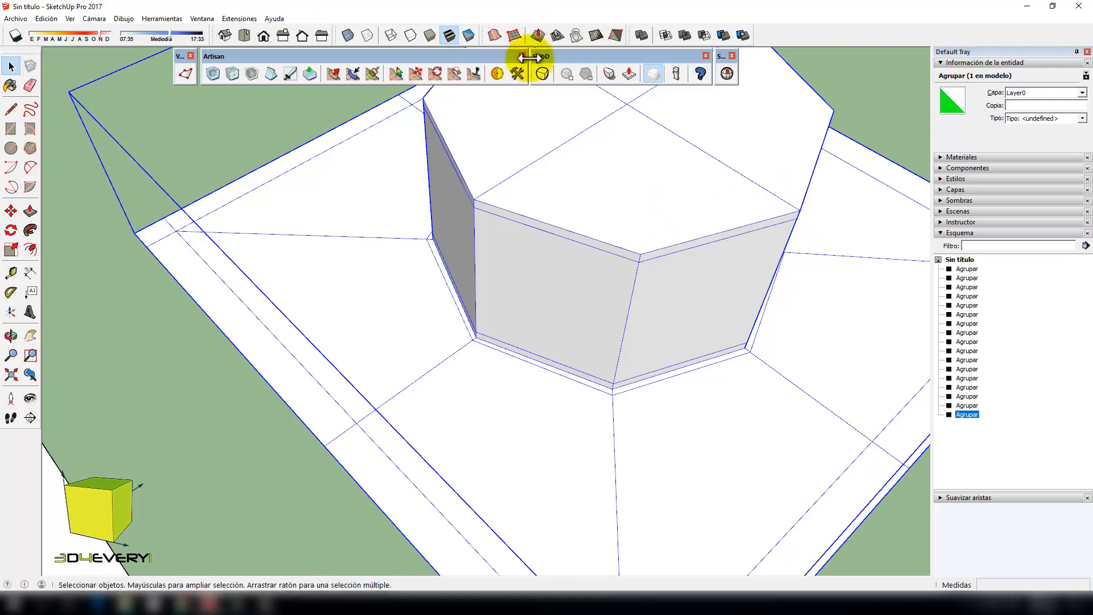
click(544, 73)
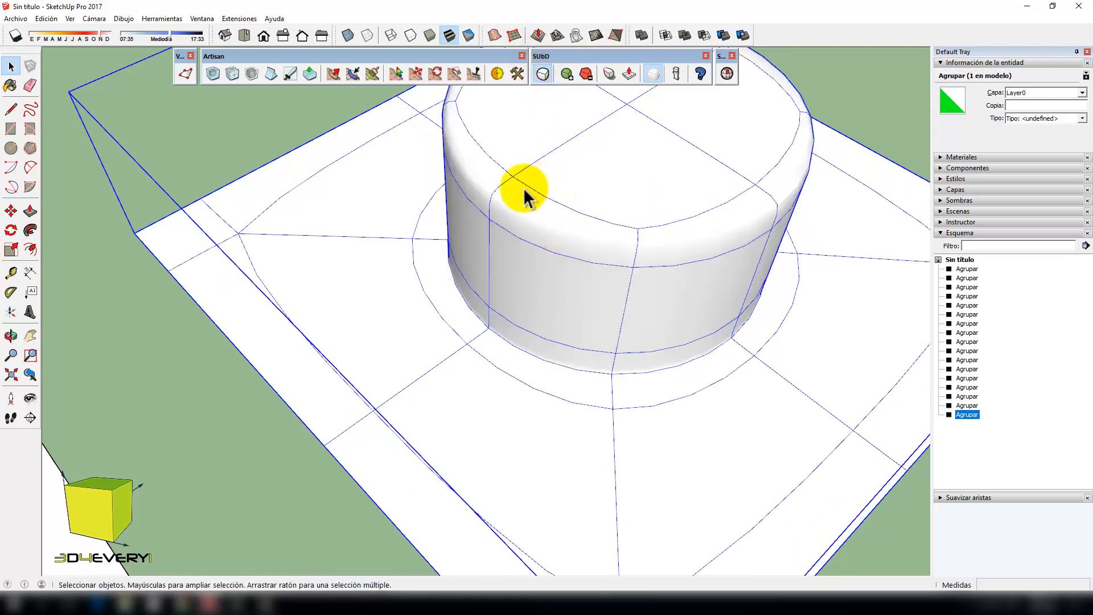
middle_drag(524, 188, 519, 135)
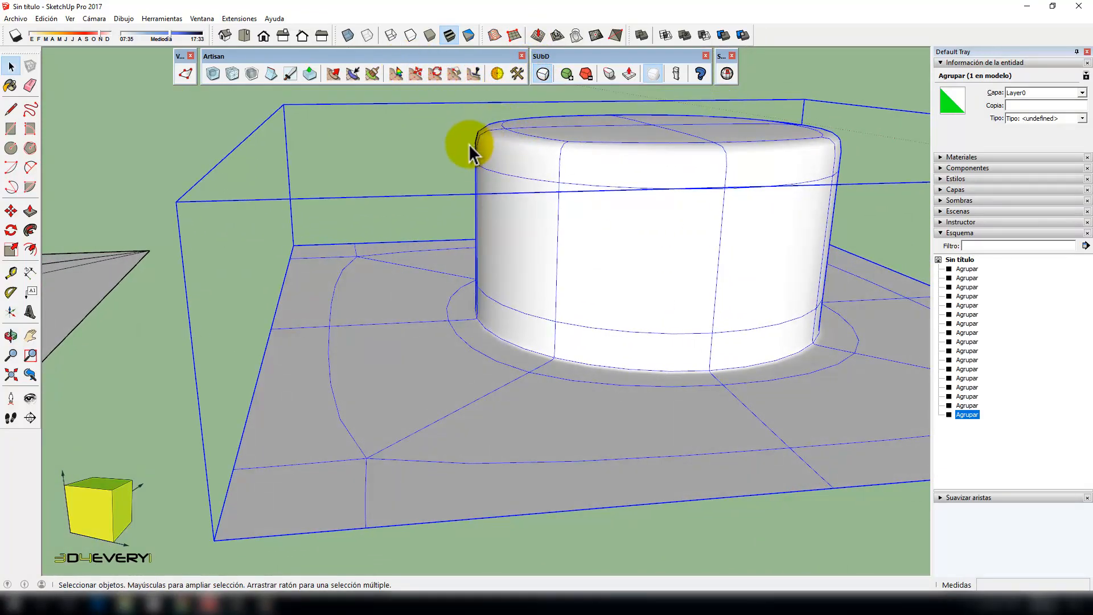
click(545, 74)
middle_drag(458, 204, 568, 373)
scroll(566, 373, down, 1)
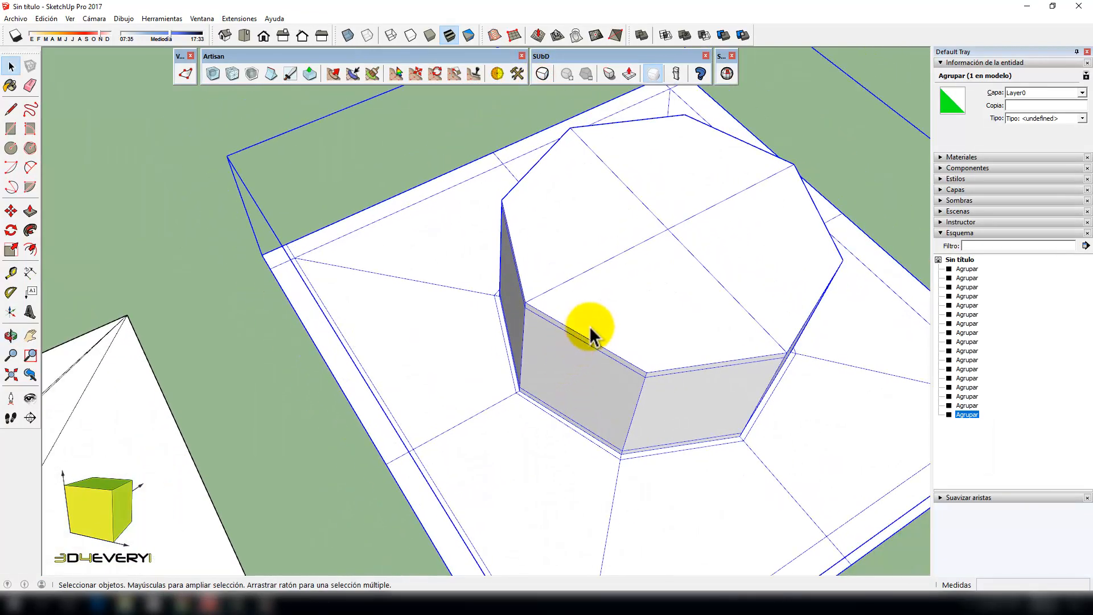
- Draw four connected support edges on the cylinder's top, just inside and parallel to its rim, starting on a dividing edge
key(l)
scroll(530, 298, up, 2)
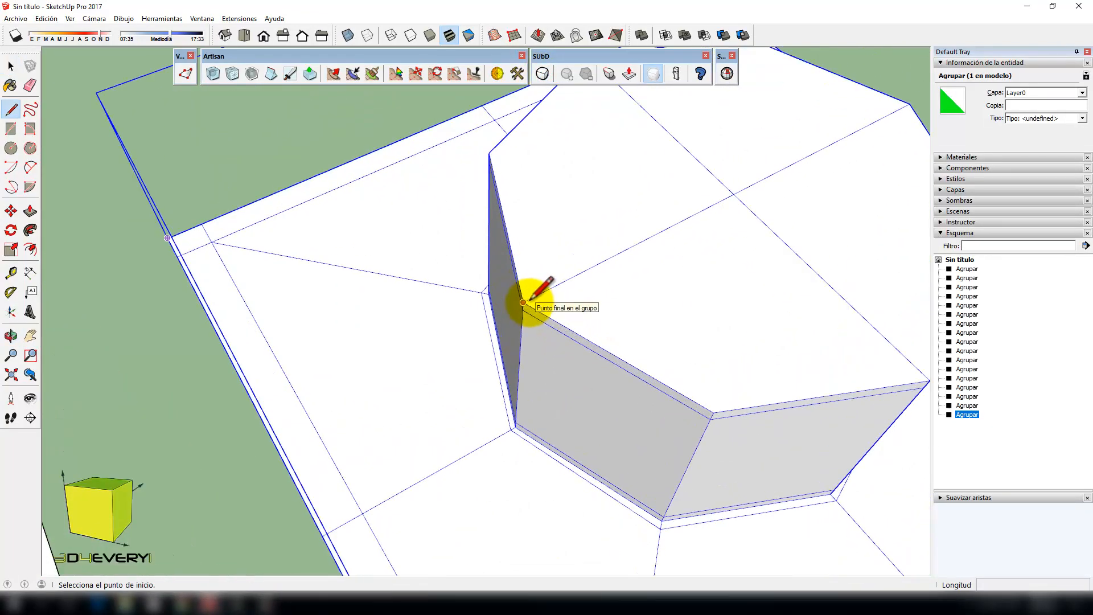
click(531, 298)
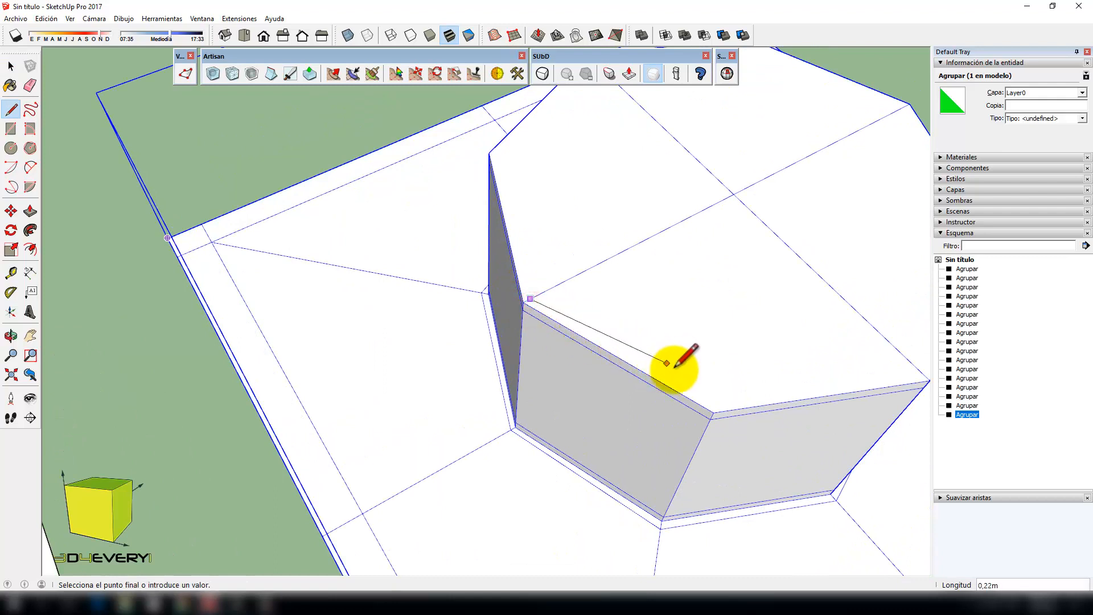
click(718, 405)
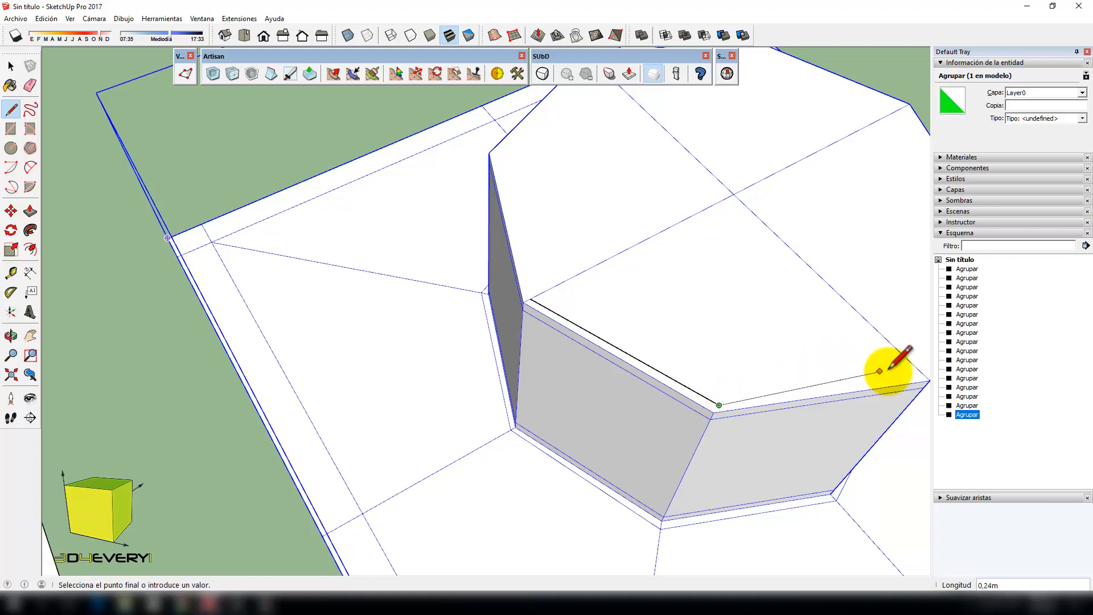
click(926, 380)
scroll(481, 293, down, 4)
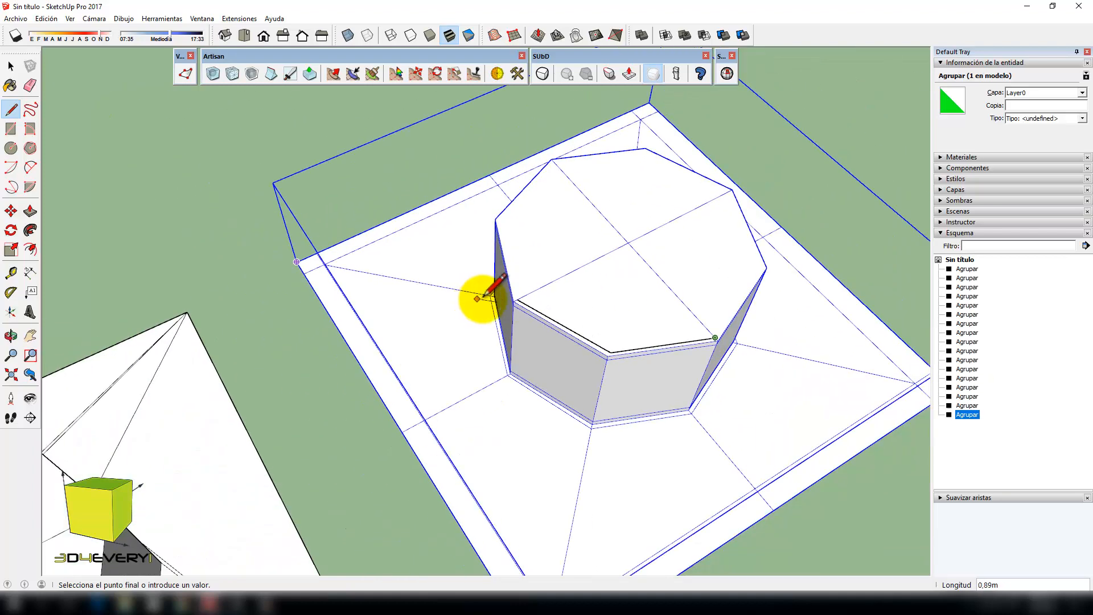
scroll(747, 267, up, 3)
click(769, 266)
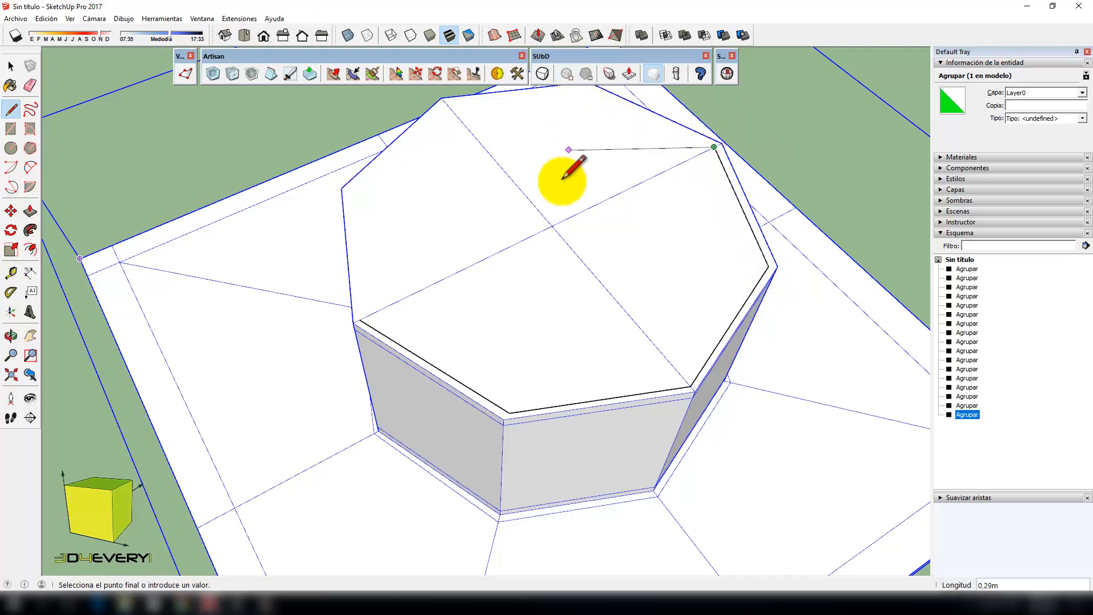
- Draw the remaining four support edges inside the top's rim, closing the eight-sided loop at its starting point
middle_drag(565, 174, 610, 305)
scroll(605, 195, up, 5)
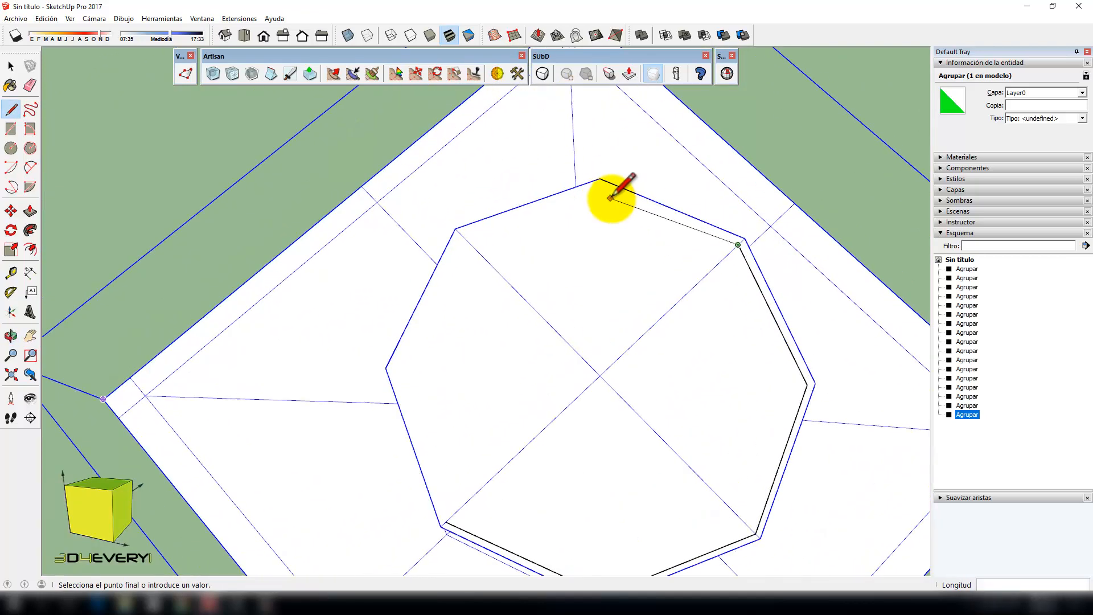
click(597, 182)
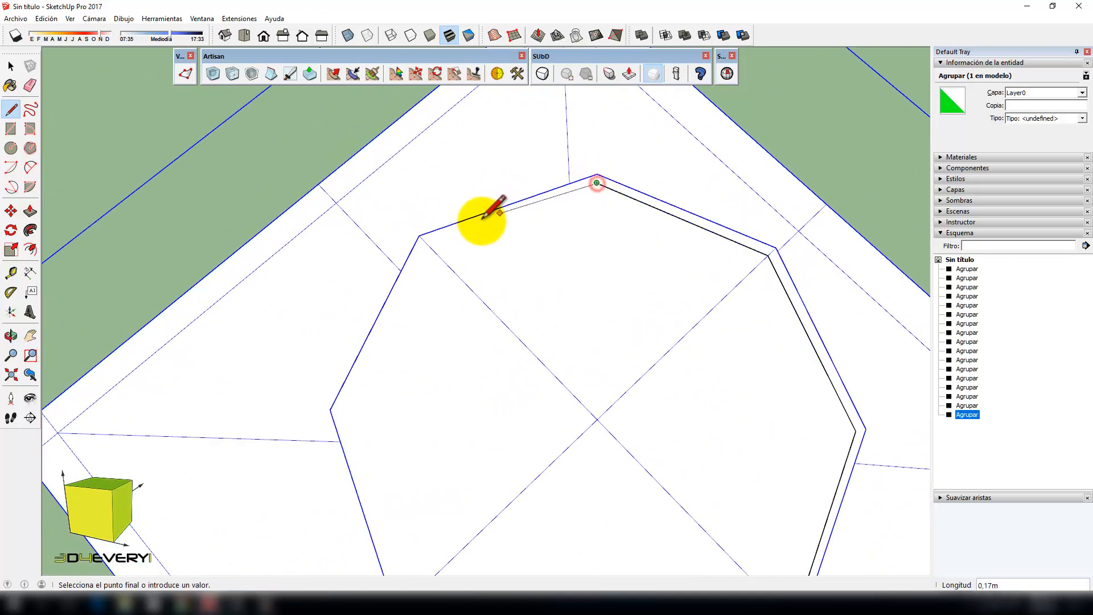
click(427, 243)
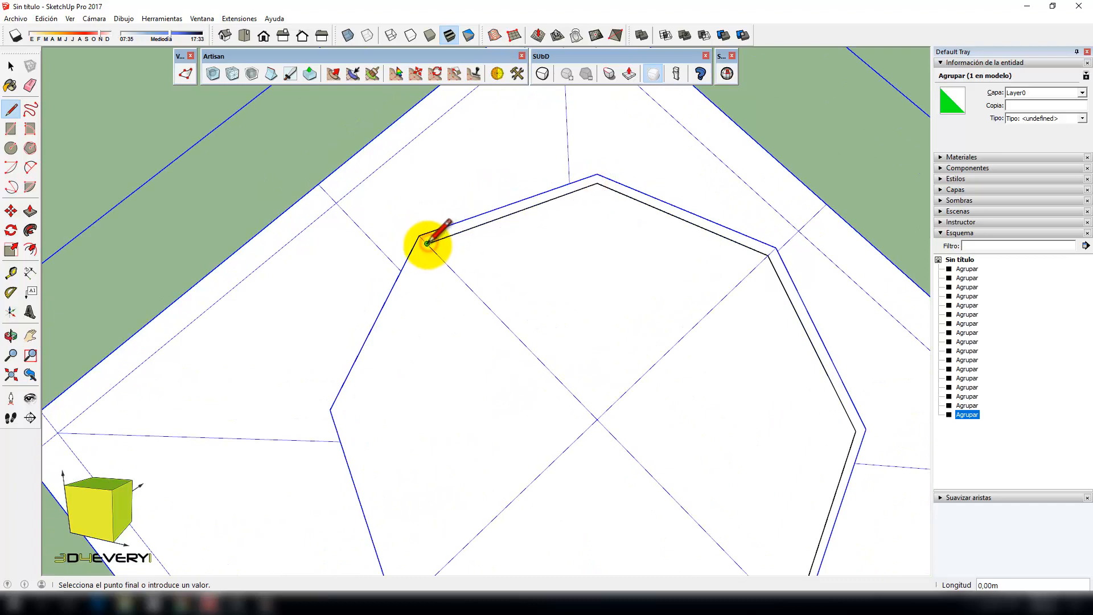
click(341, 410)
scroll(342, 408, down, 4)
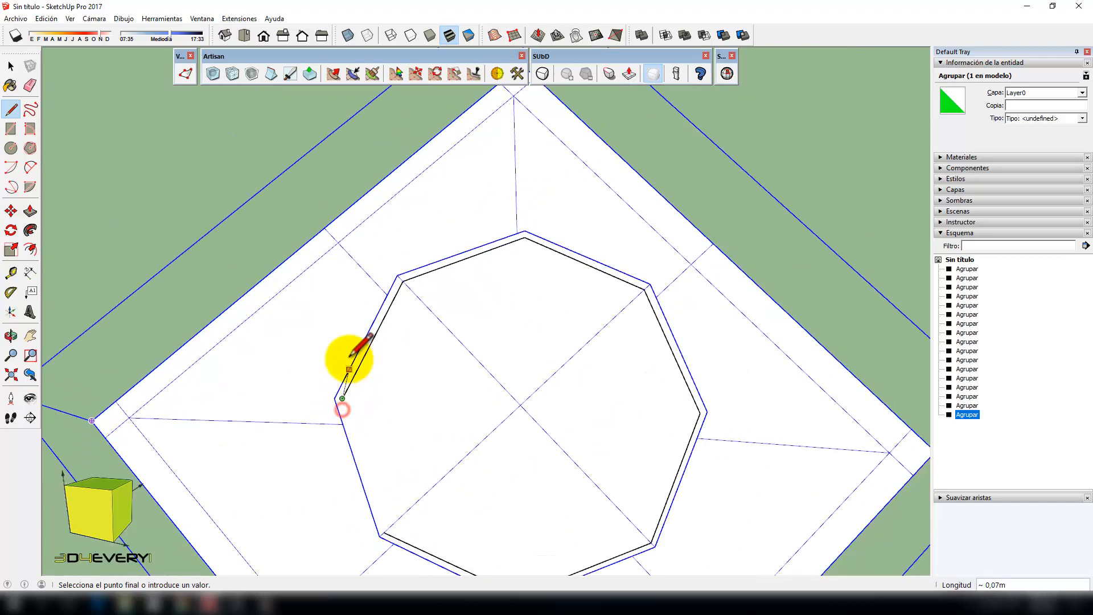
scroll(366, 394, up, 4)
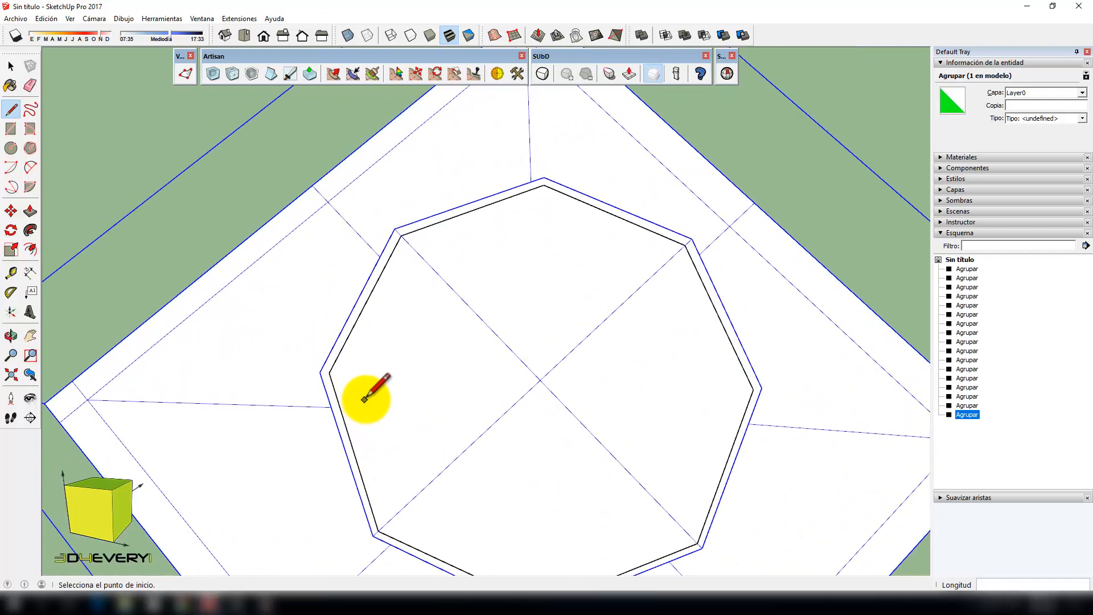
- Connect the top's inner support loop to the rim with short edges at the left and rear corners between the dividing lines
scroll(340, 378, up, 3)
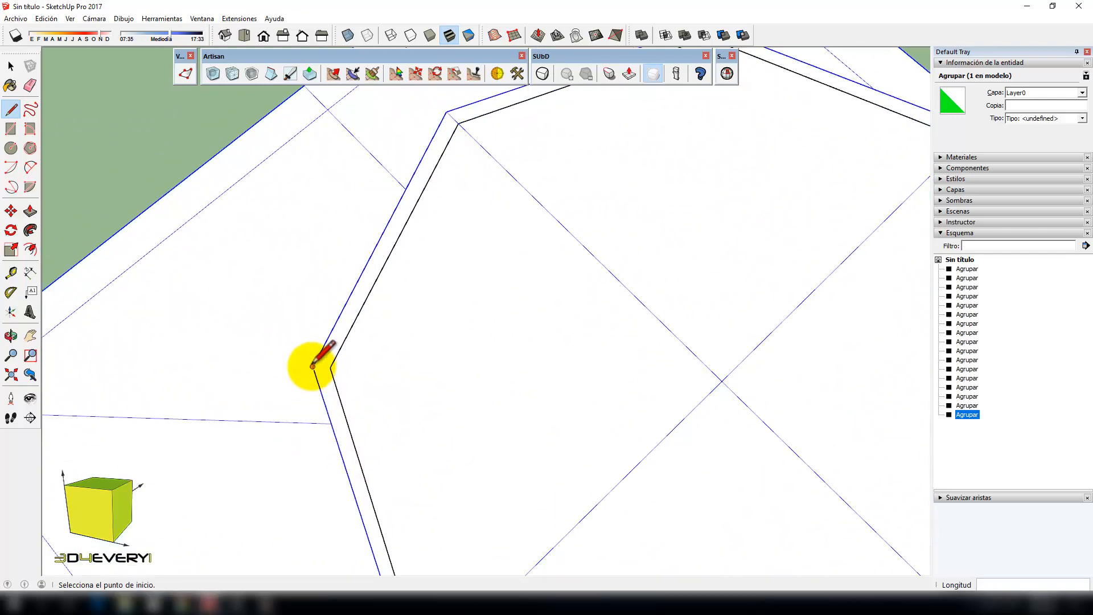
click(313, 367)
click(331, 368)
scroll(342, 366, down, 5)
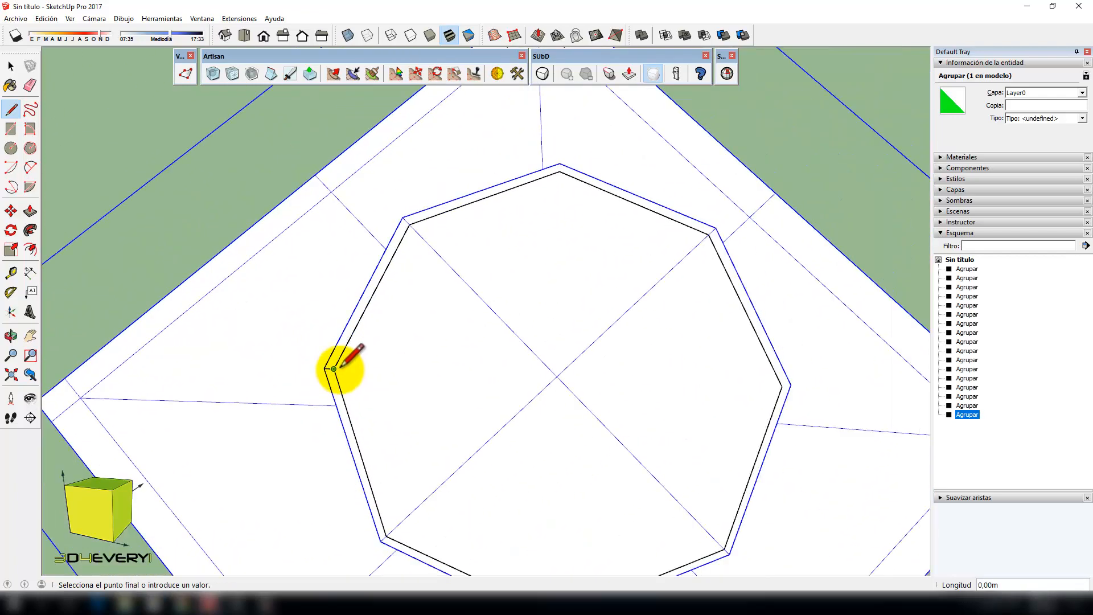
scroll(494, 230, up, 3)
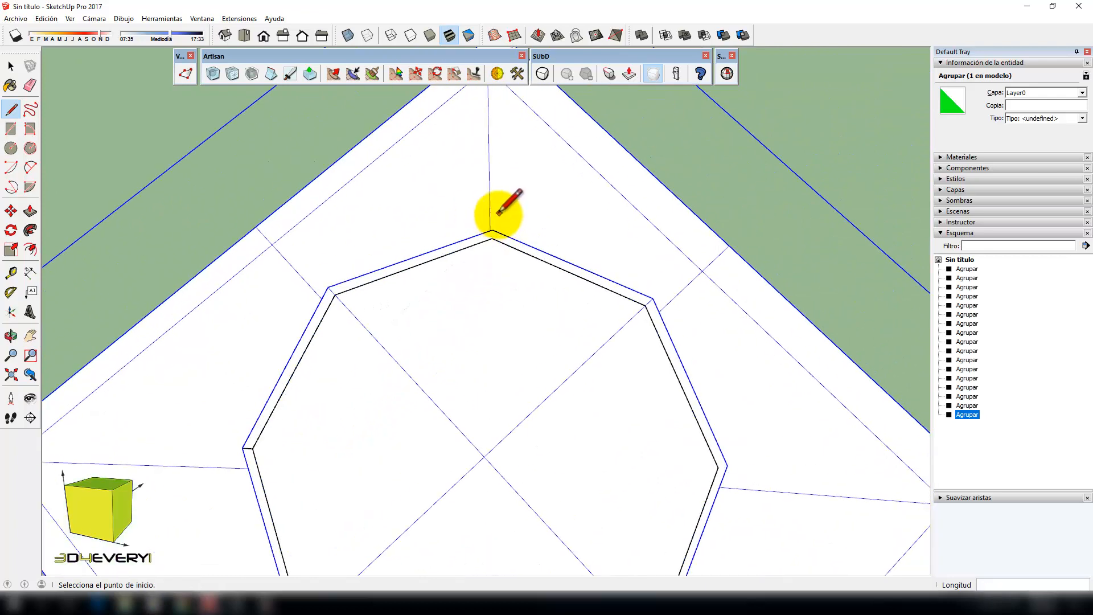
click(492, 239)
click(492, 238)
scroll(517, 300, down, 3)
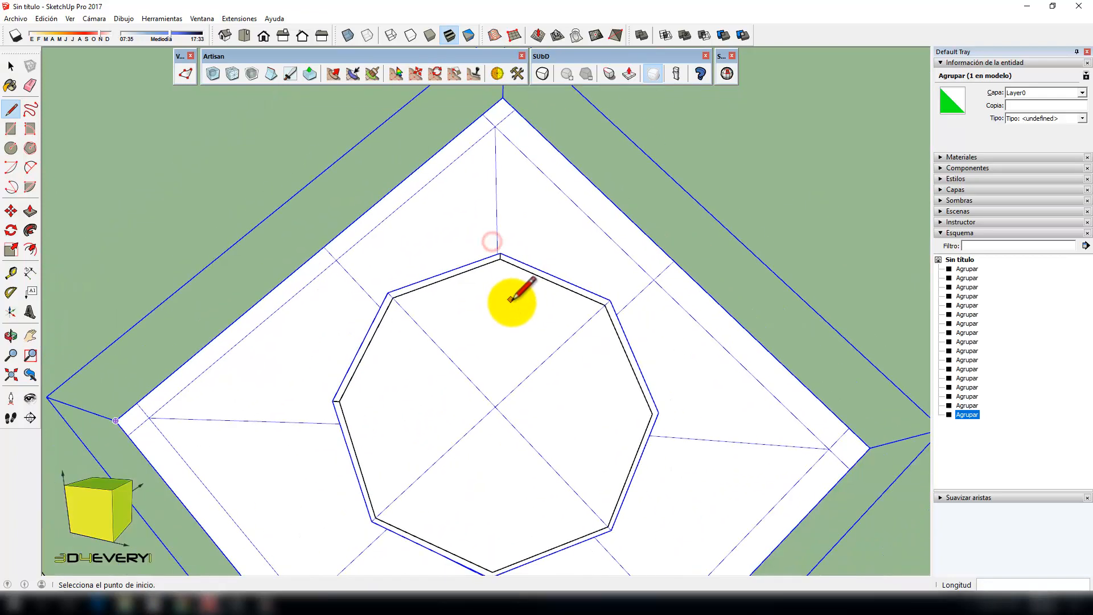
- Connect the inner support loop to the rim with short edges at the remaining right and front corners
click(652, 414)
click(659, 414)
click(658, 414)
scroll(655, 414, down, 3)
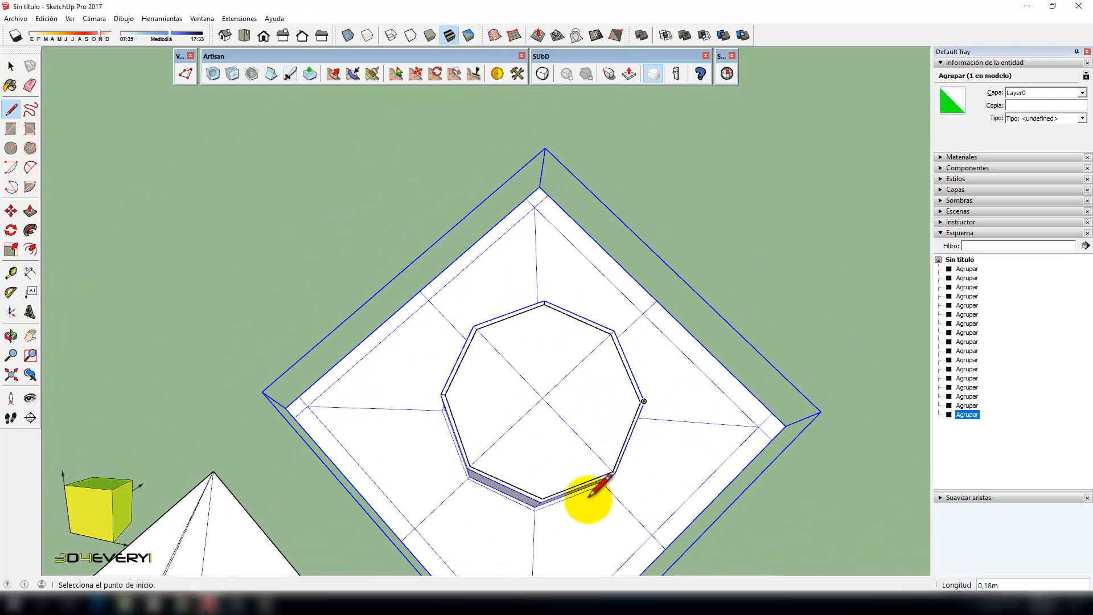
scroll(576, 481, up, 3)
scroll(464, 489, up, 2)
click(459, 501)
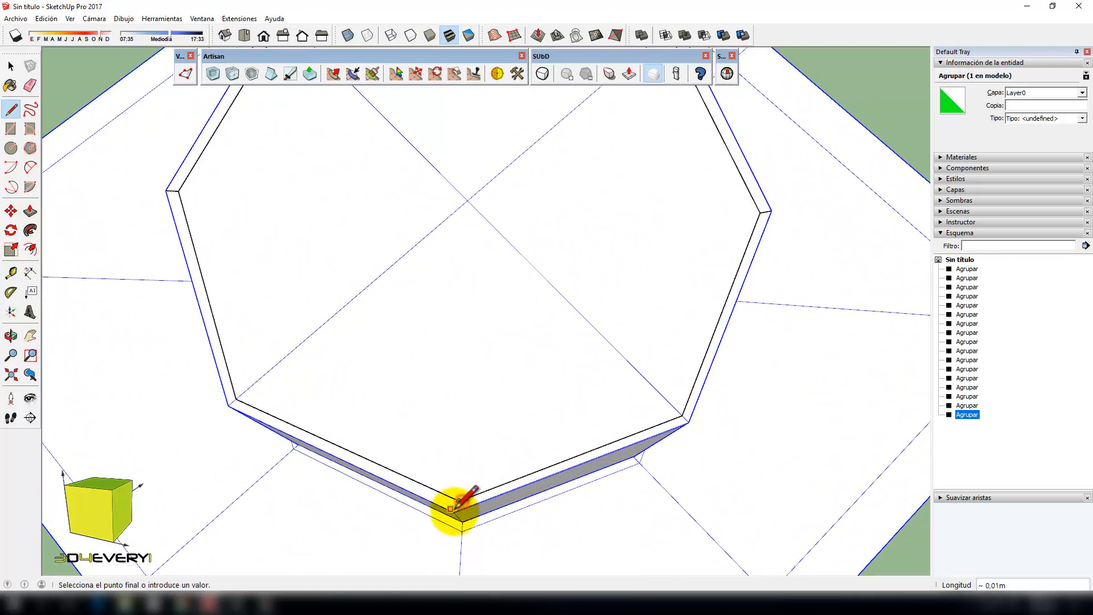
click(454, 512)
scroll(464, 439, down, 3)
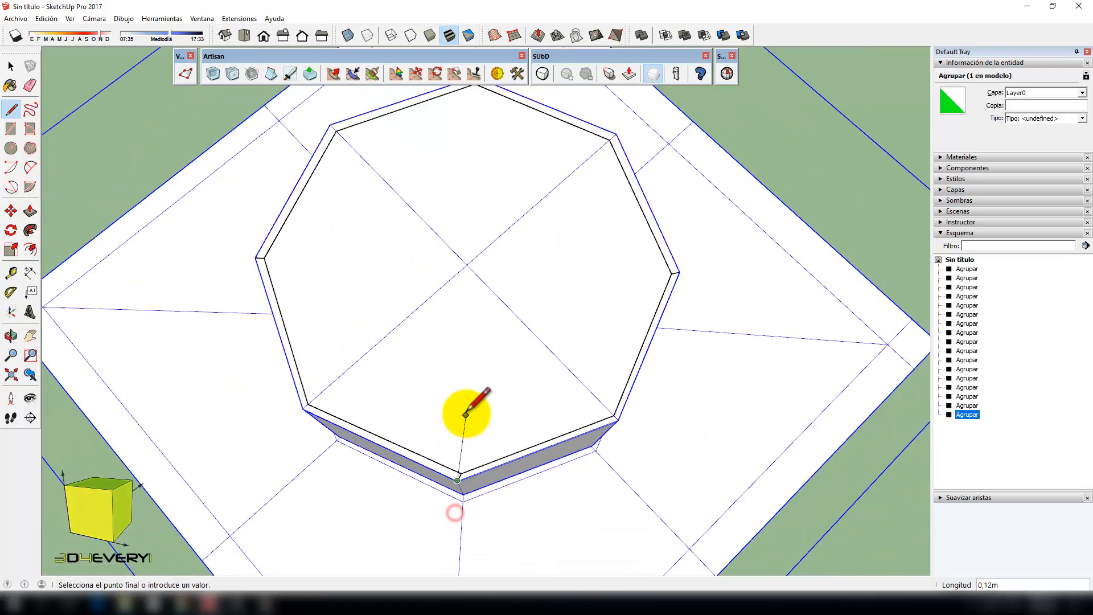
scroll(498, 448, up, 2)
key(a)
scroll(538, 441, up, 2)
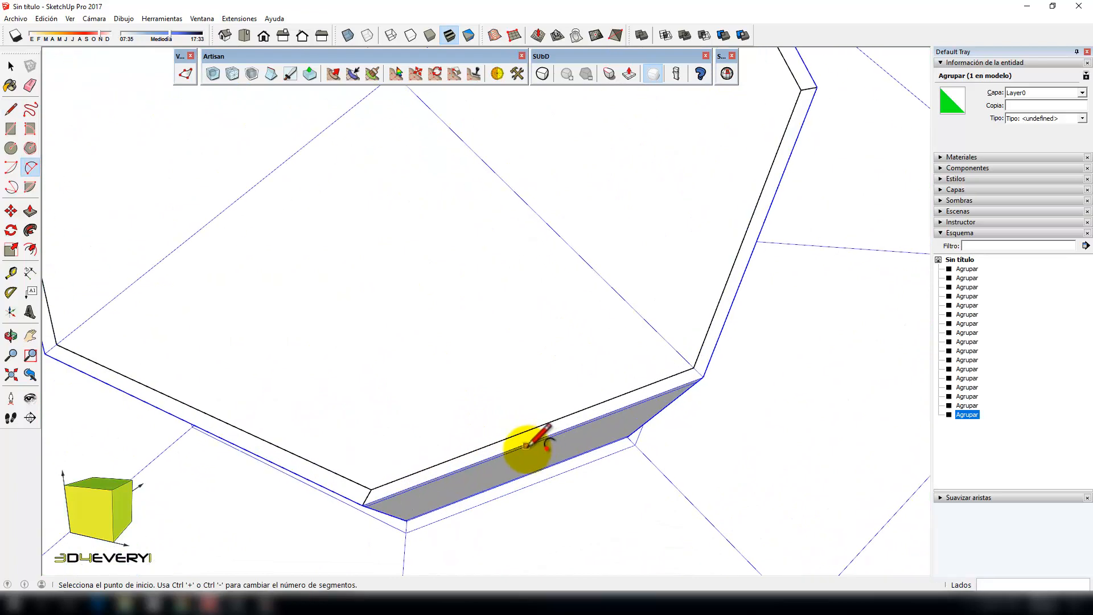
- Cut the loose support loop with its connecting edges and paste it in place inside the cylinder's group, then close the group
key(space)
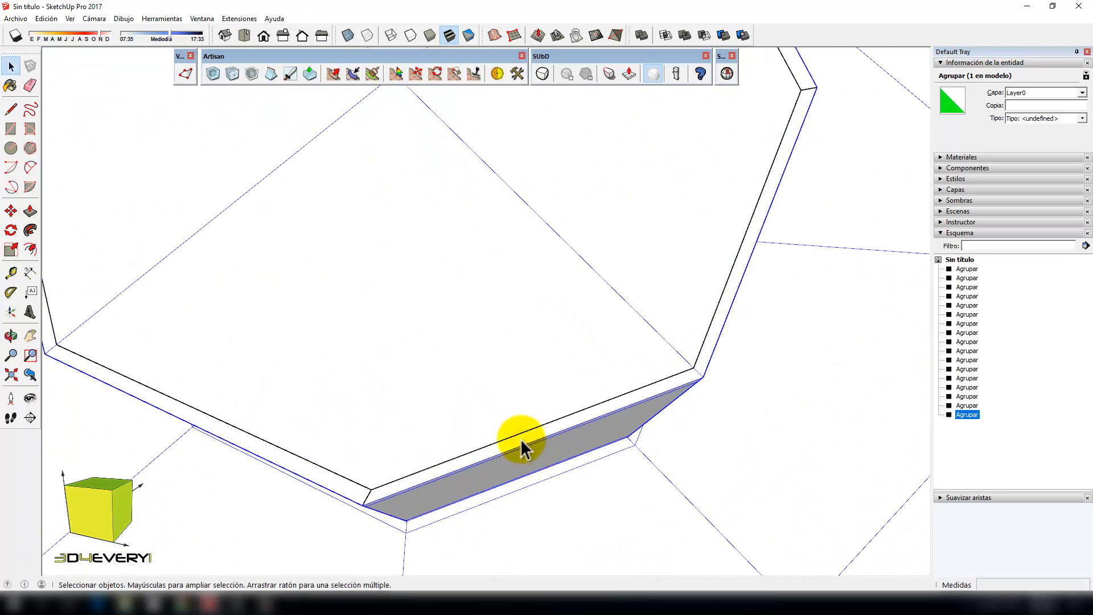
scroll(456, 433, down, 3)
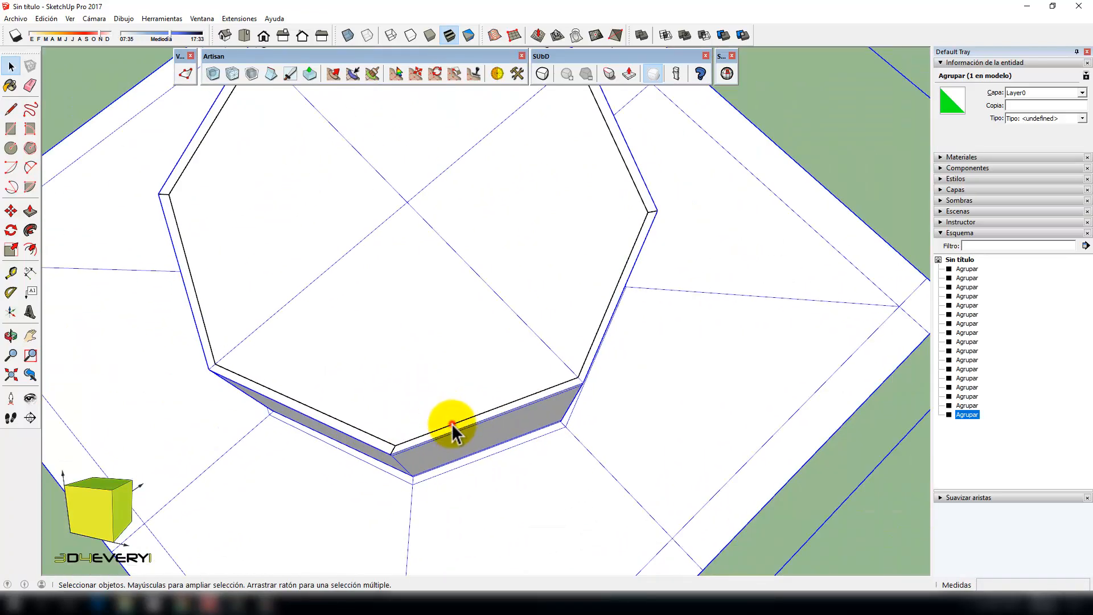
triple_click(452, 423)
click(452, 424)
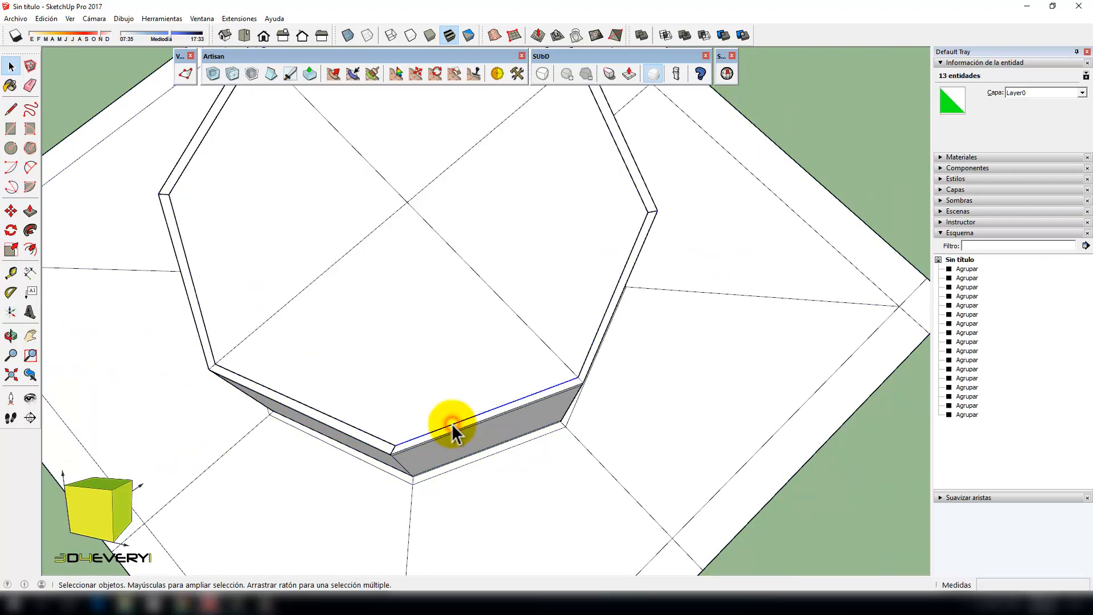
double_click(452, 424)
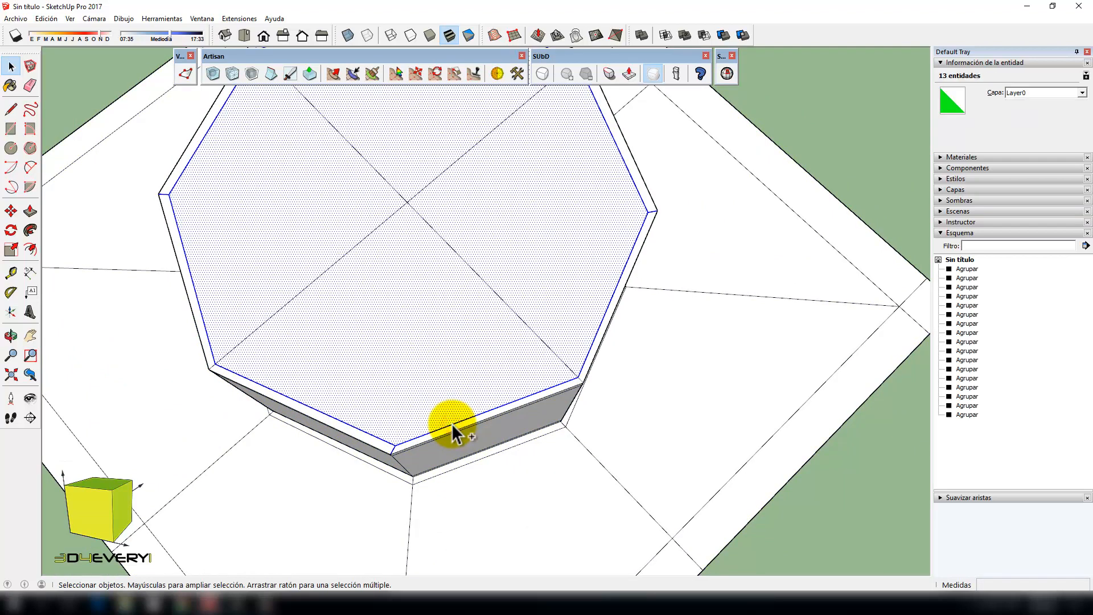
key(Delete)
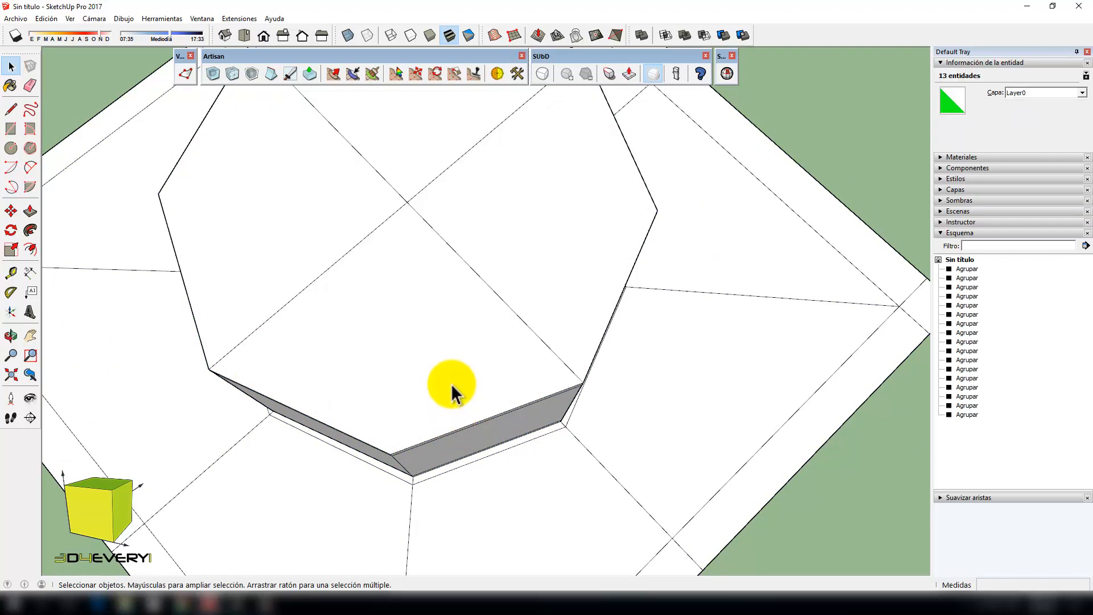
key(ctrl+z)
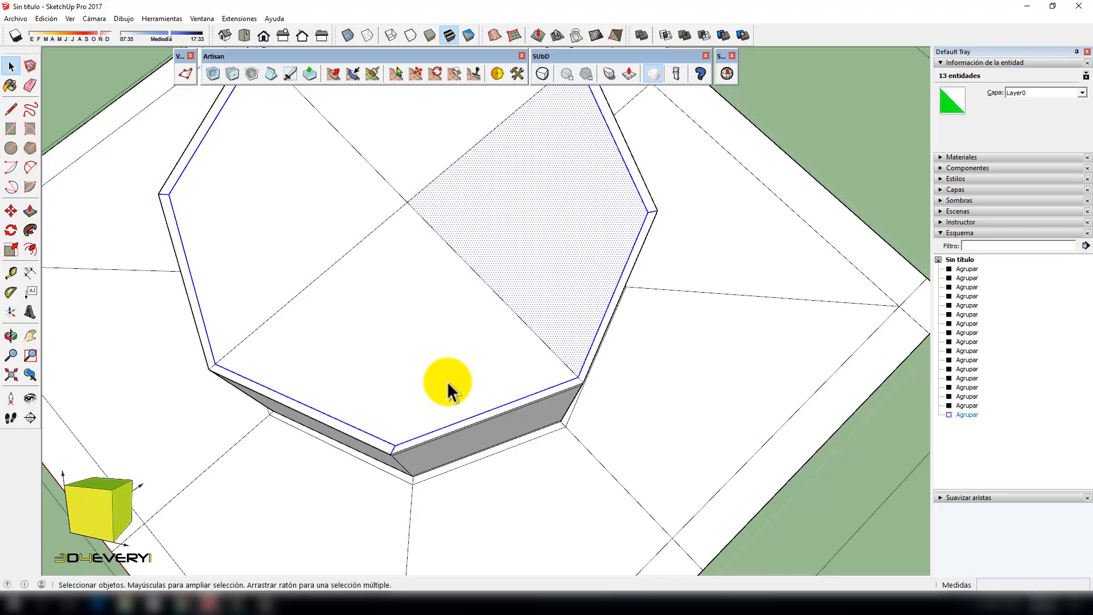
scroll(521, 367, down, 3)
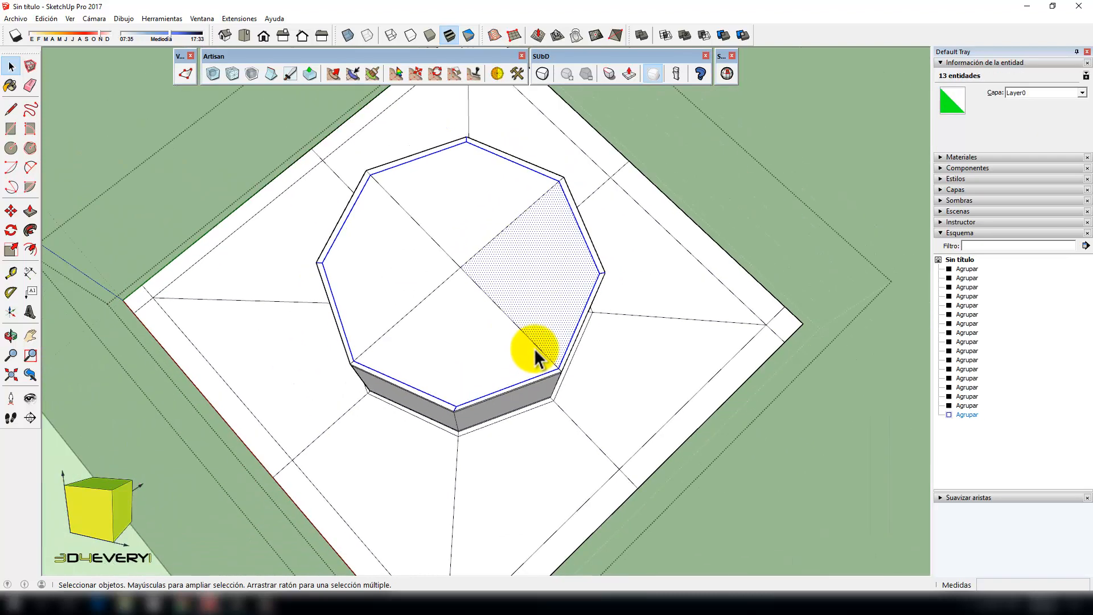
scroll(535, 349, down, 2)
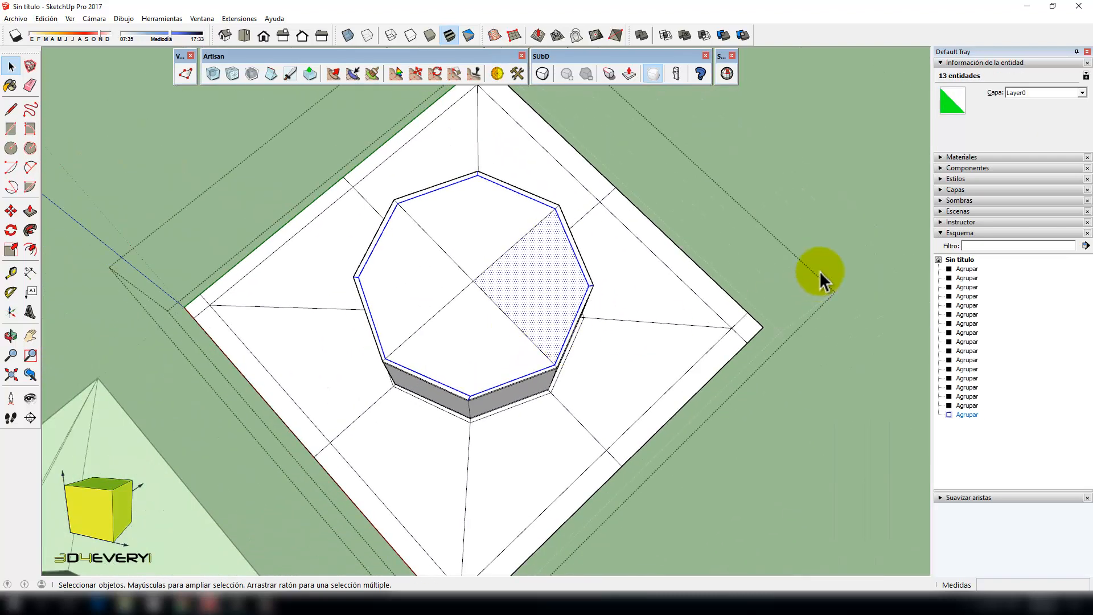
click(832, 229)
middle_drag(431, 439, 504, 351)
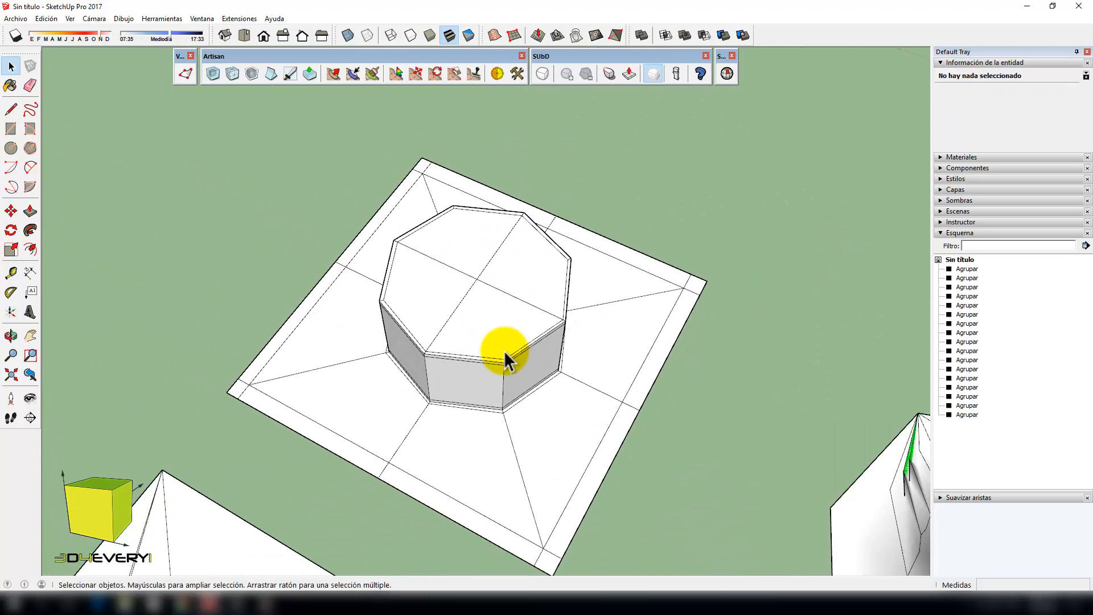
- Turn on SUbD subdivision for the cylinder group and examine its smoothed top rim from a low side view
click(487, 312)
click(543, 74)
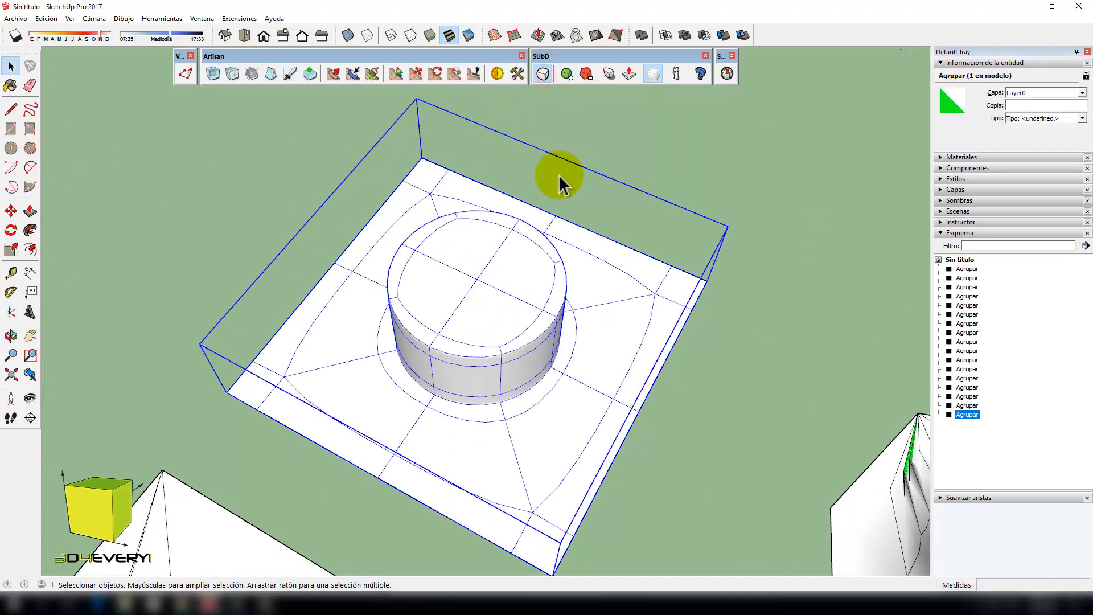
middle_drag(559, 175, 488, 257)
scroll(477, 323, up, 5)
middle_drag(450, 299, 367, 232)
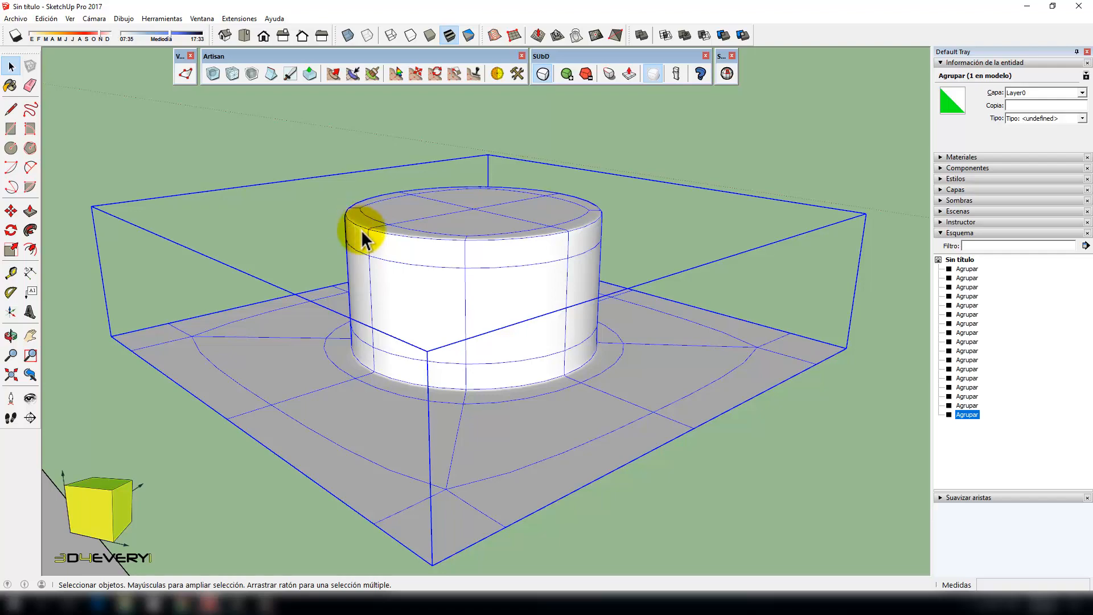
scroll(370, 228, up, 3)
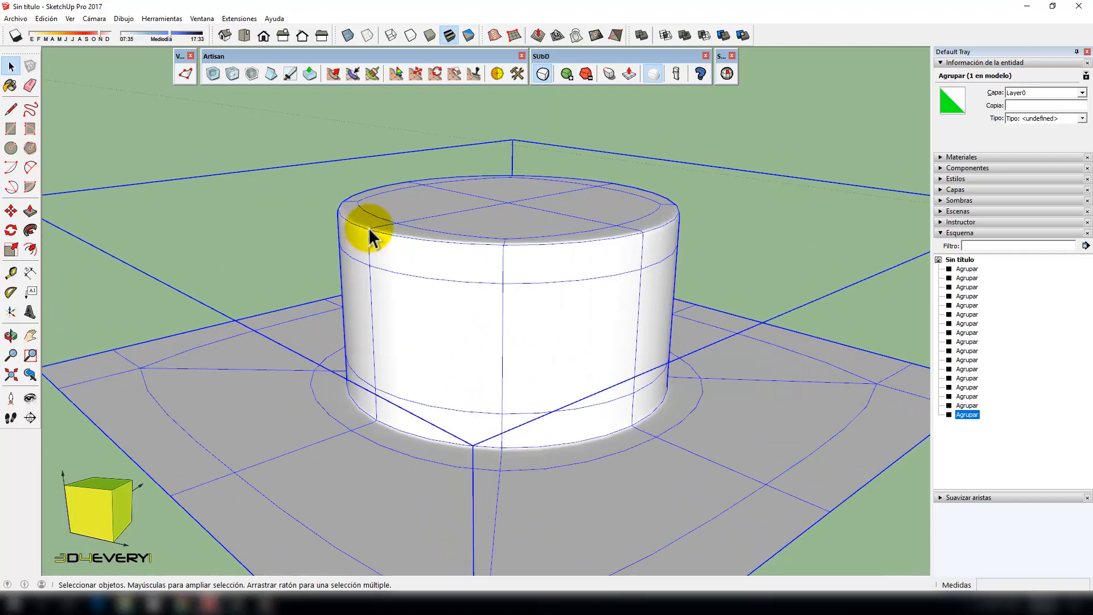
- Examine the rounded top rim with hidden geometry shown, then return the cylinder to its unsubdivided control mesh
key(alt+h)
scroll(370, 228, up, 4)
middle_drag(366, 251, 271, 190)
scroll(425, 226, up, 2)
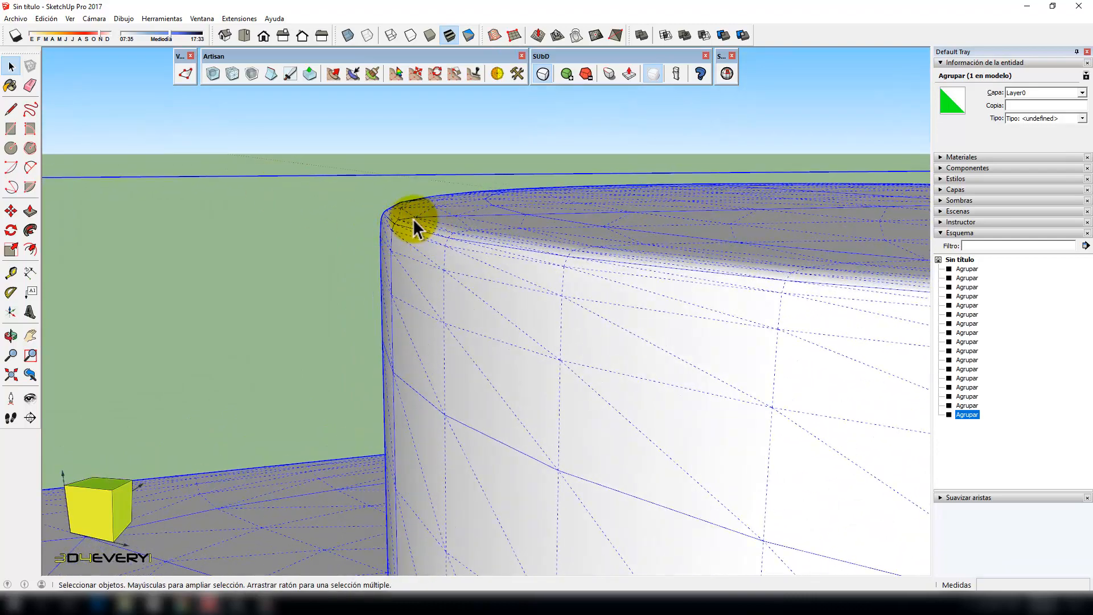
scroll(425, 235, down, 3)
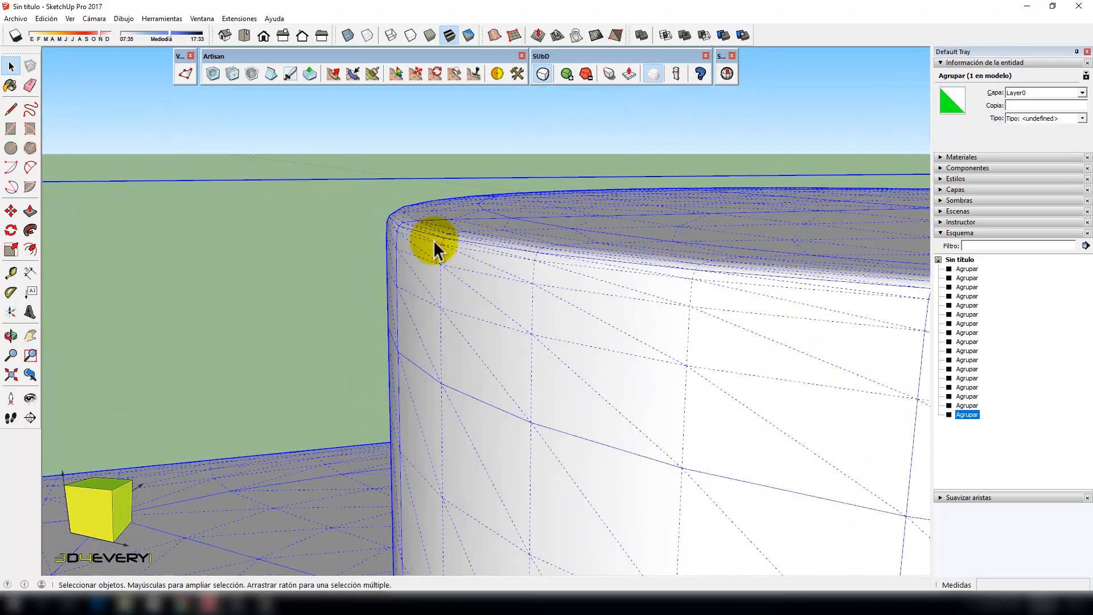
middle_drag(587, 343, 592, 467)
scroll(595, 355, down, 5)
key(alt+h)
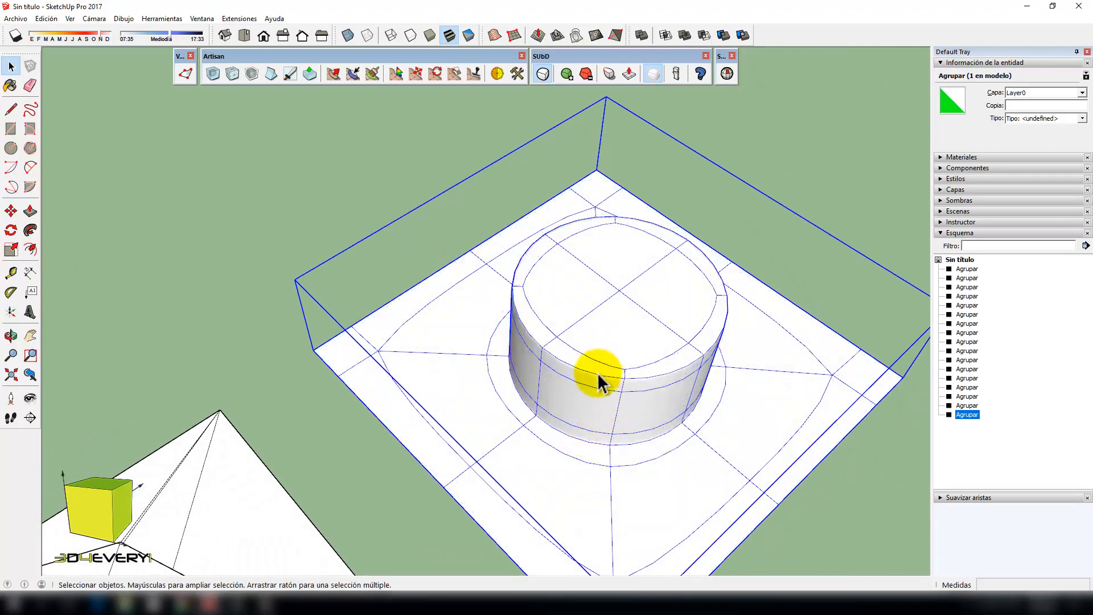
click(543, 74)
- Open the cylinder group, delete the short edge at the rim's left corner and select the merged rim face
scroll(540, 392, up, 1)
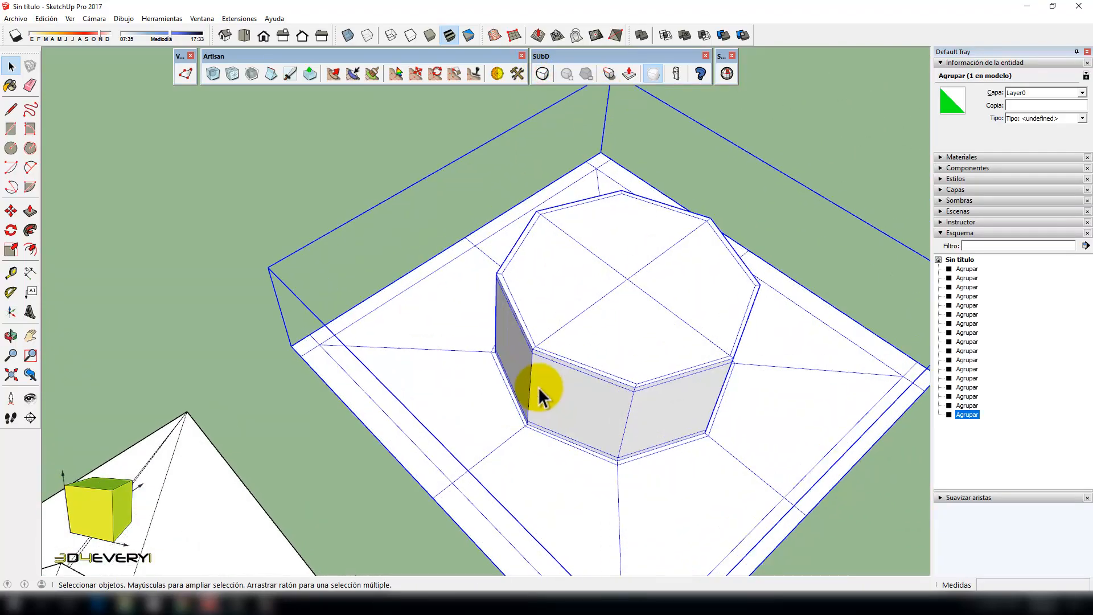
scroll(532, 364, up, 1)
scroll(485, 242, up, 2)
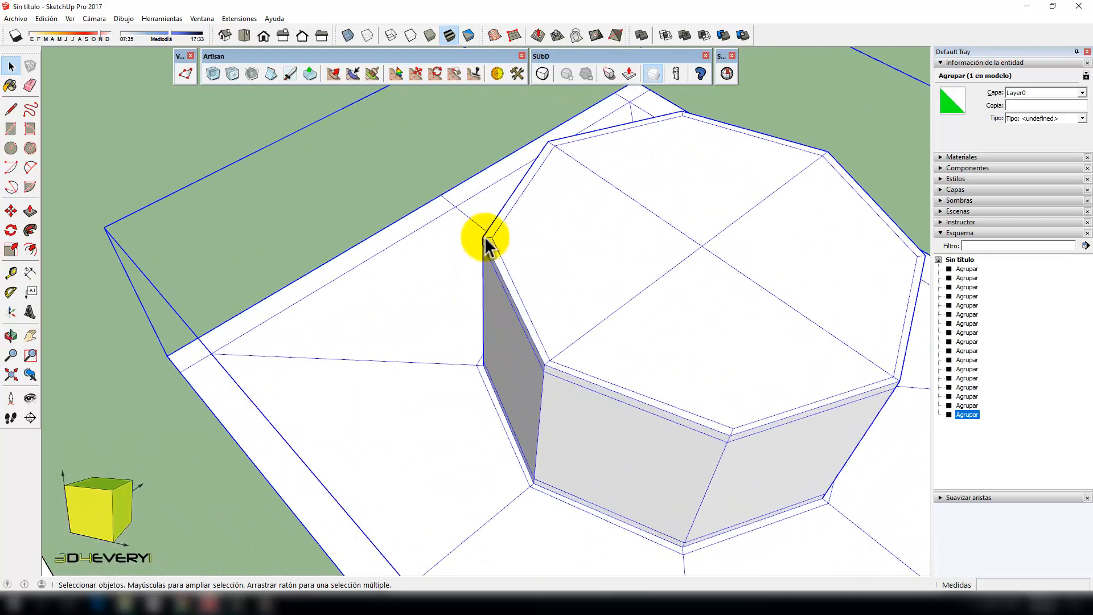
scroll(486, 242, up, 1)
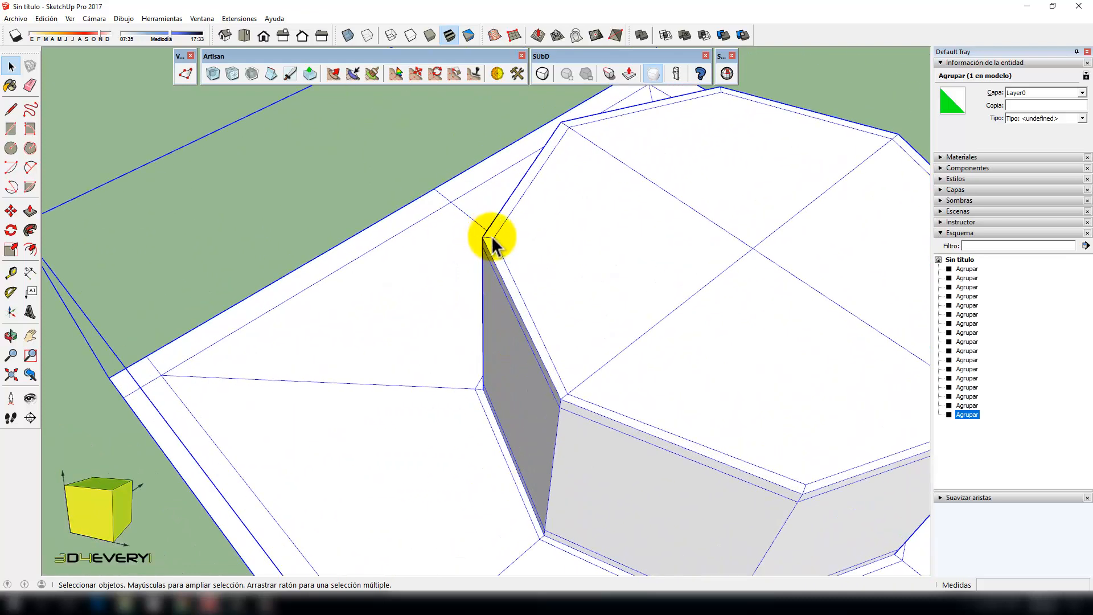
double_click(488, 242)
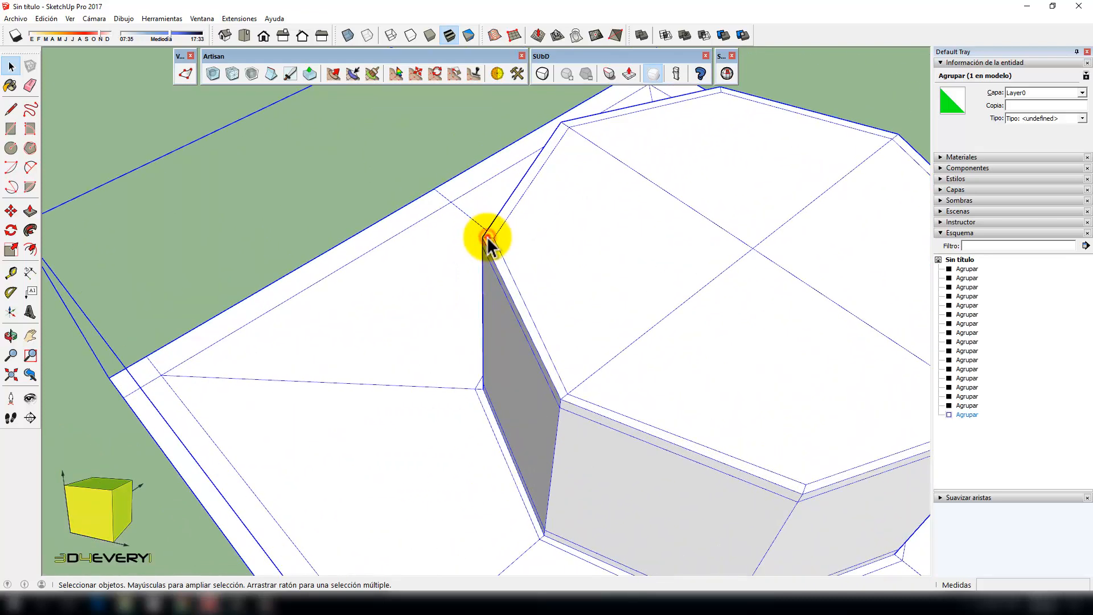
scroll(489, 242, up, 2)
click(489, 242)
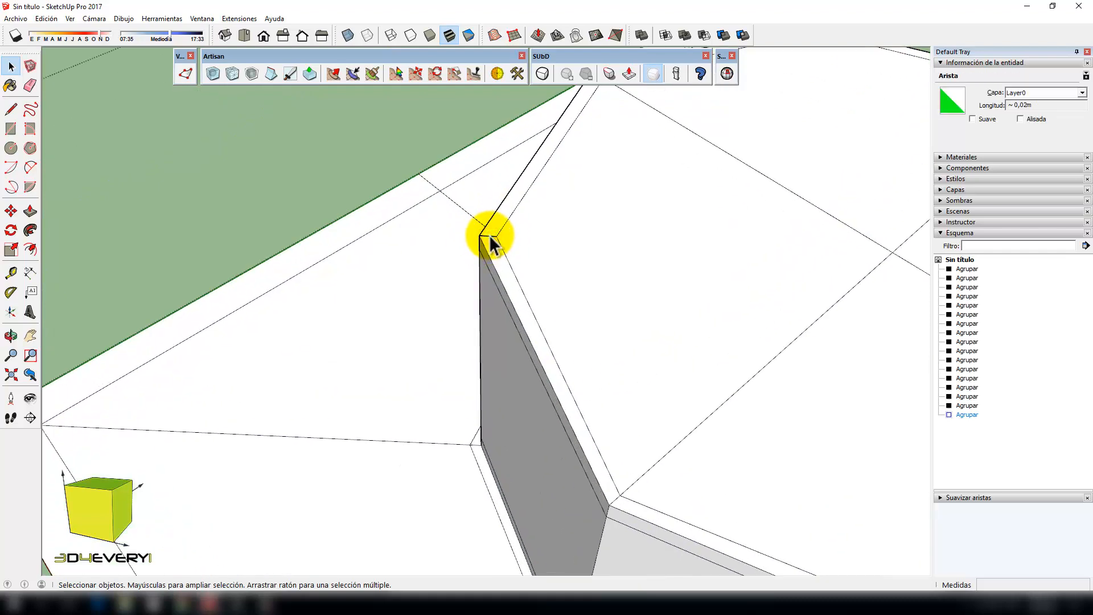
click(496, 251)
scroll(520, 329, down, 1)
scroll(520, 323, down, 1)
click(521, 323)
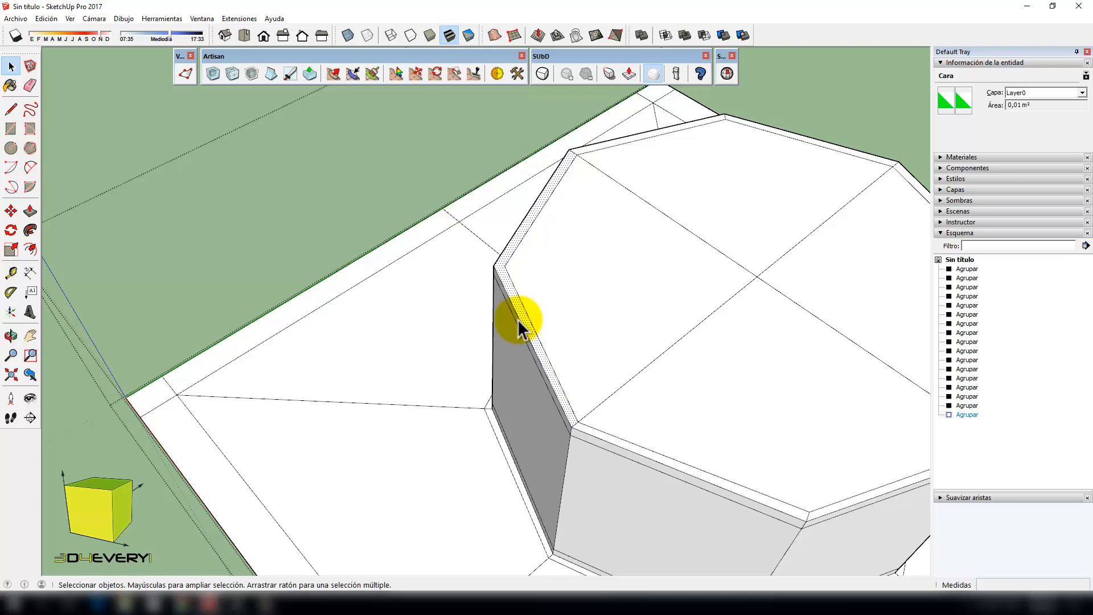
- Redraw the short edge of about 0.02 m joining the rim to the support loop at the left corner
scroll(512, 280, up, 1)
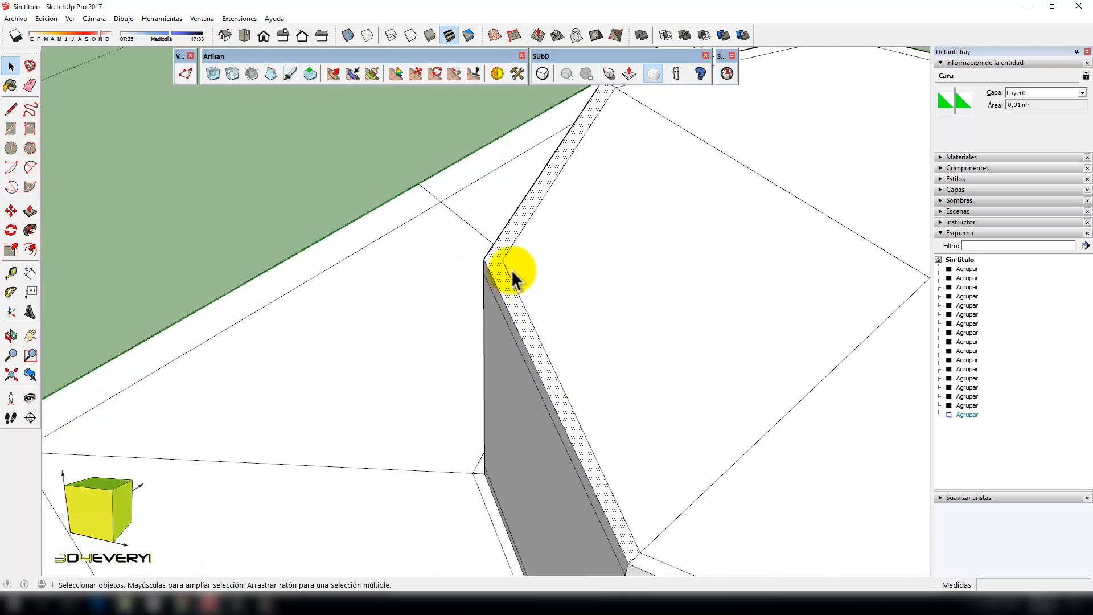
key(l)
click(485, 260)
click(504, 260)
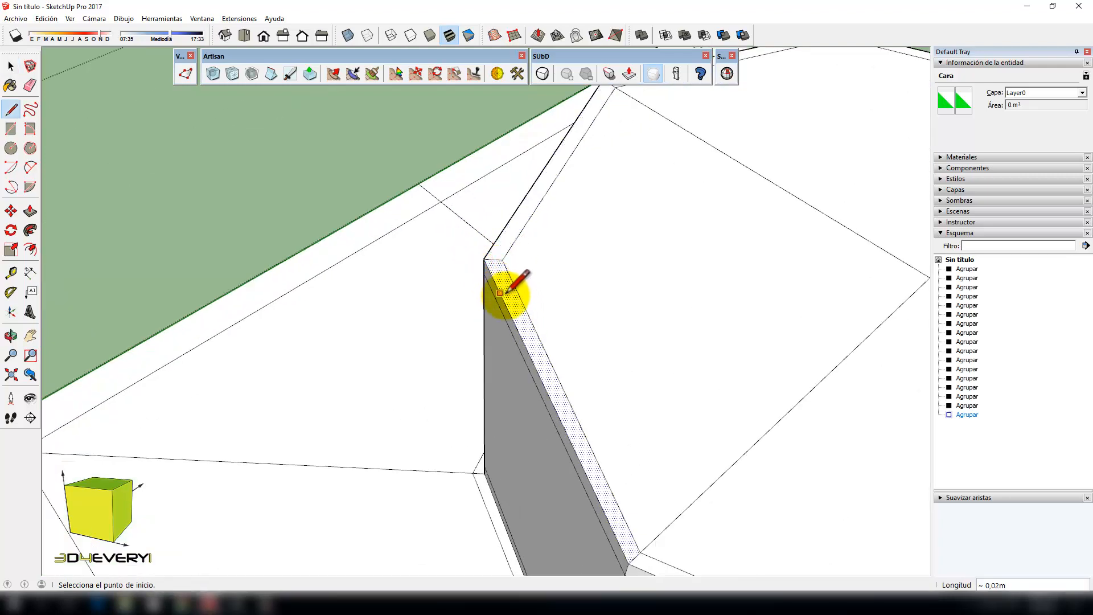
key(space)
- Select the quarter face inside the support loop to check its four-sided shape, then close the cylinder group
scroll(513, 297, down, 1)
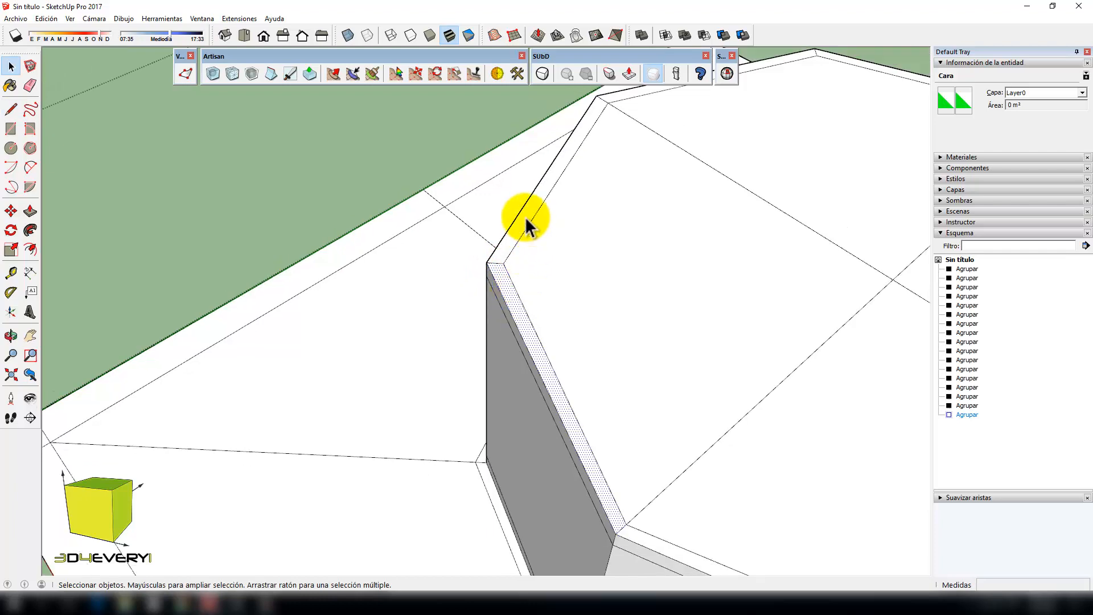
click(614, 279)
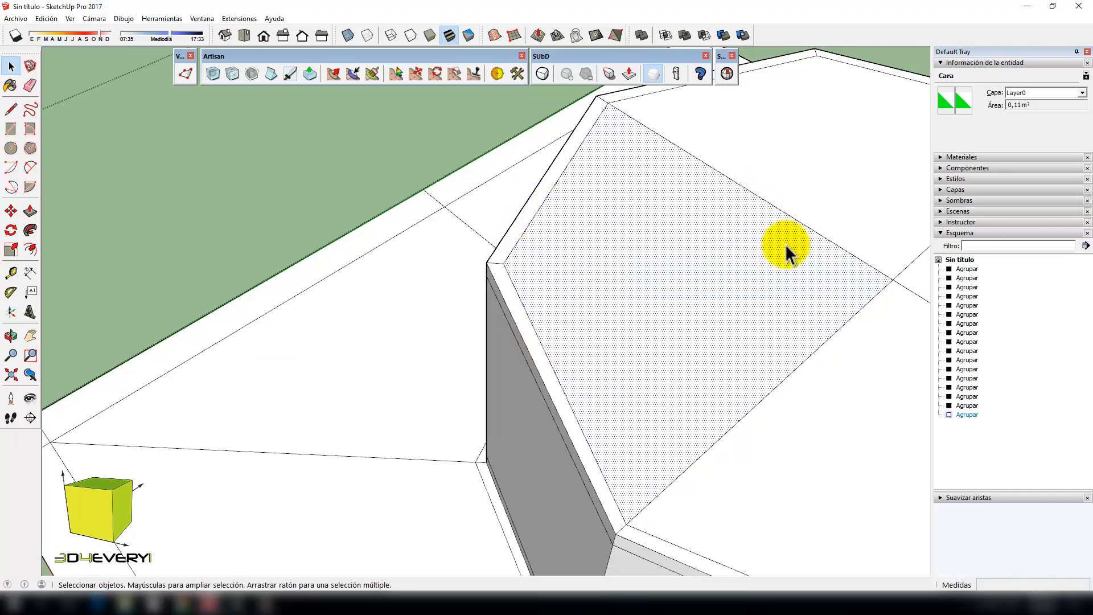
scroll(519, 362, down, 6)
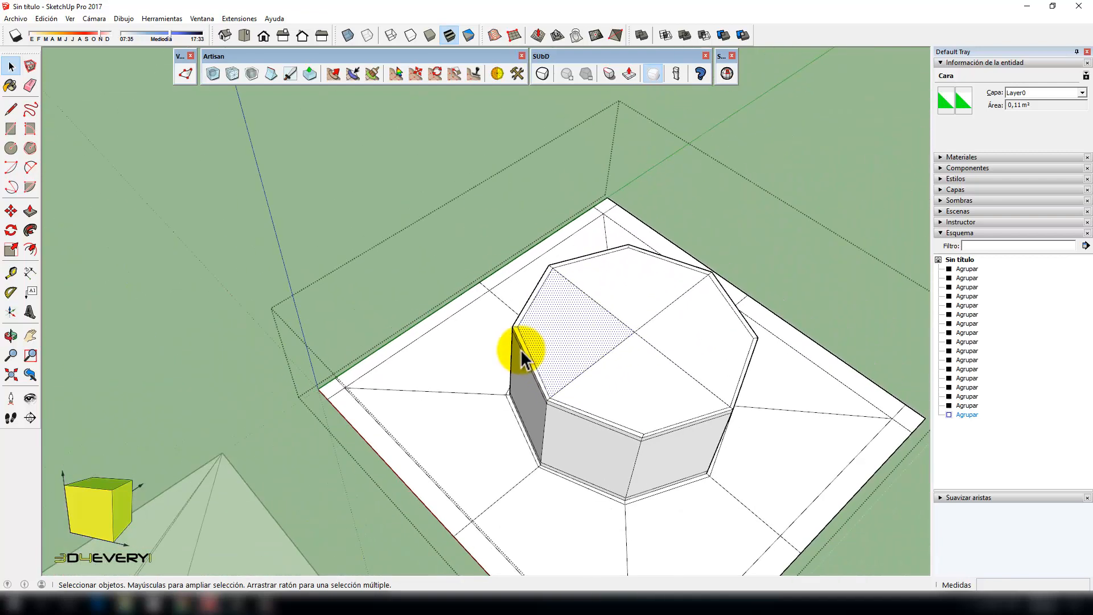
scroll(516, 355, down, 2)
click(786, 449)
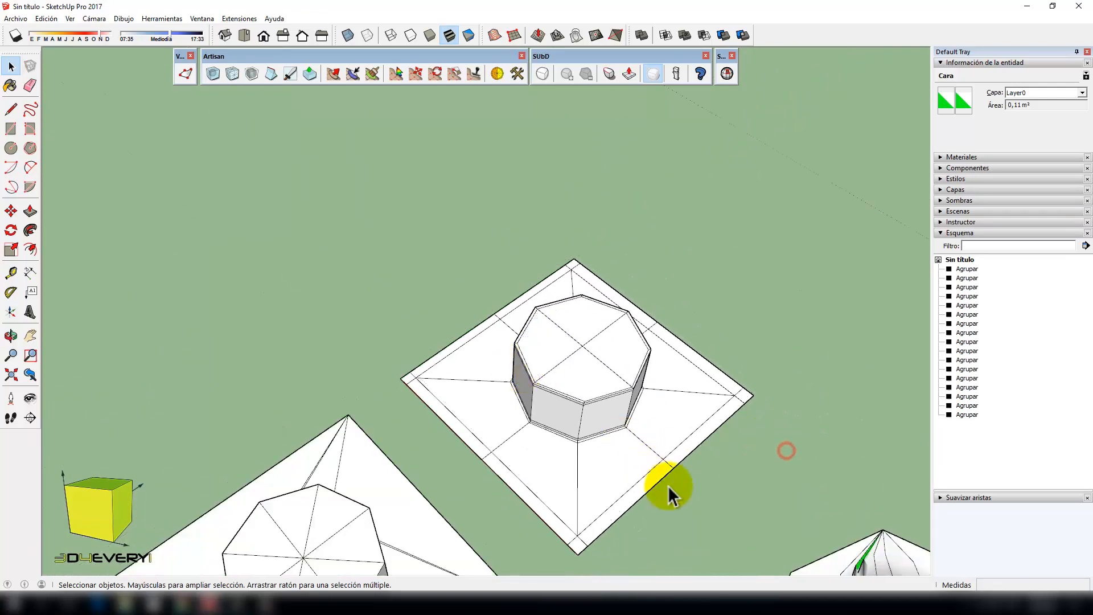
- Review the all-quad cylinder beside the other example meshes, then inspect the triangulated cylinder and its distorted smoothed version up close
shift+middle_drag(678, 430, 638, 389)
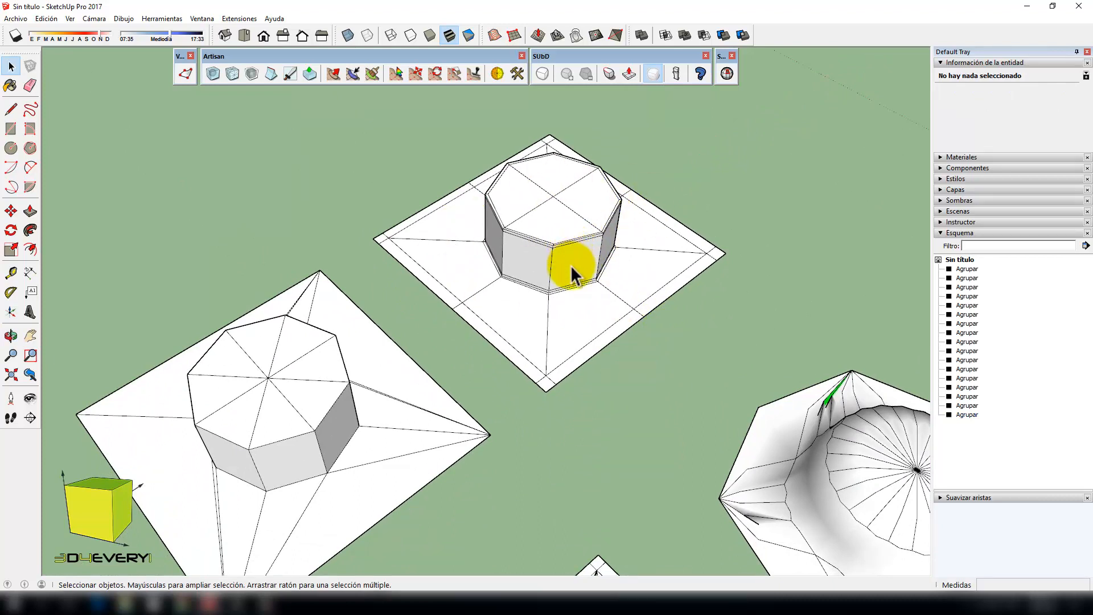
scroll(542, 327, down, 3)
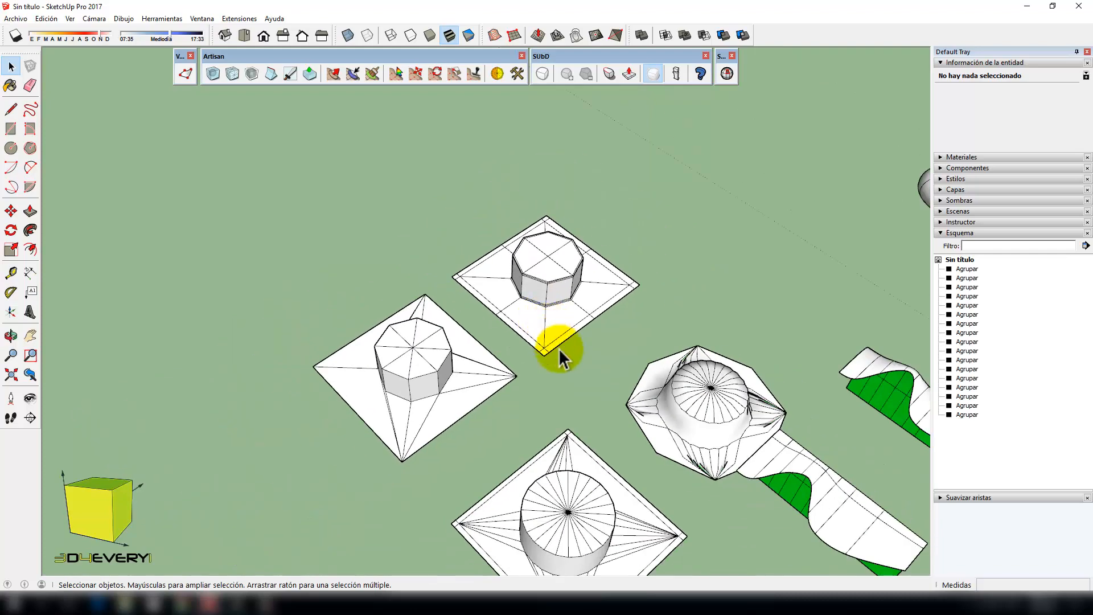
scroll(449, 258, down, 5)
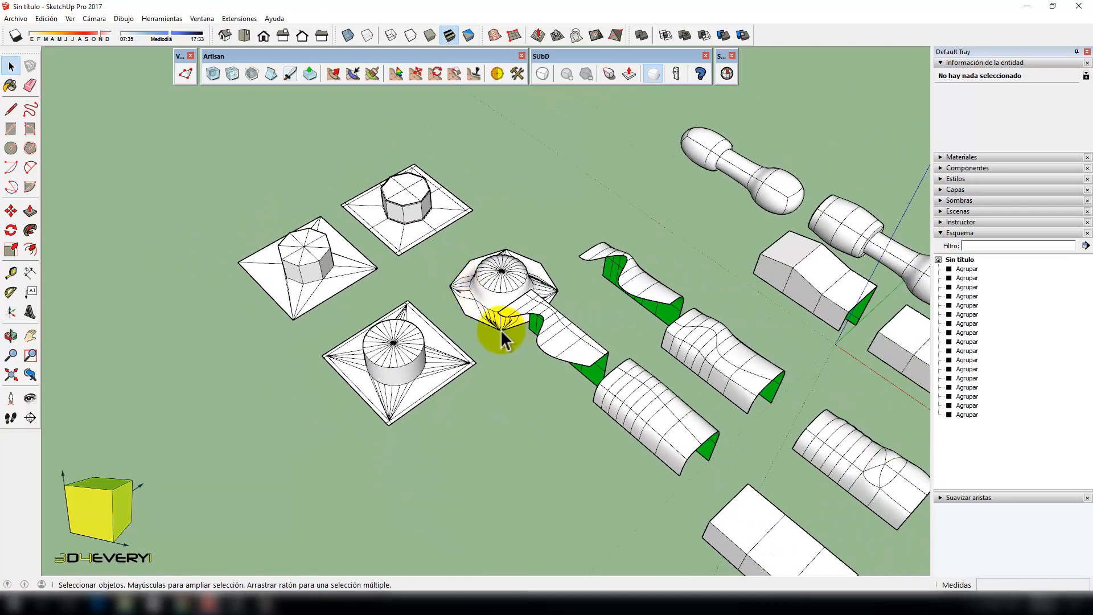
middle_drag(500, 330, 527, 387)
key(space)
middle_drag(633, 517, 572, 494)
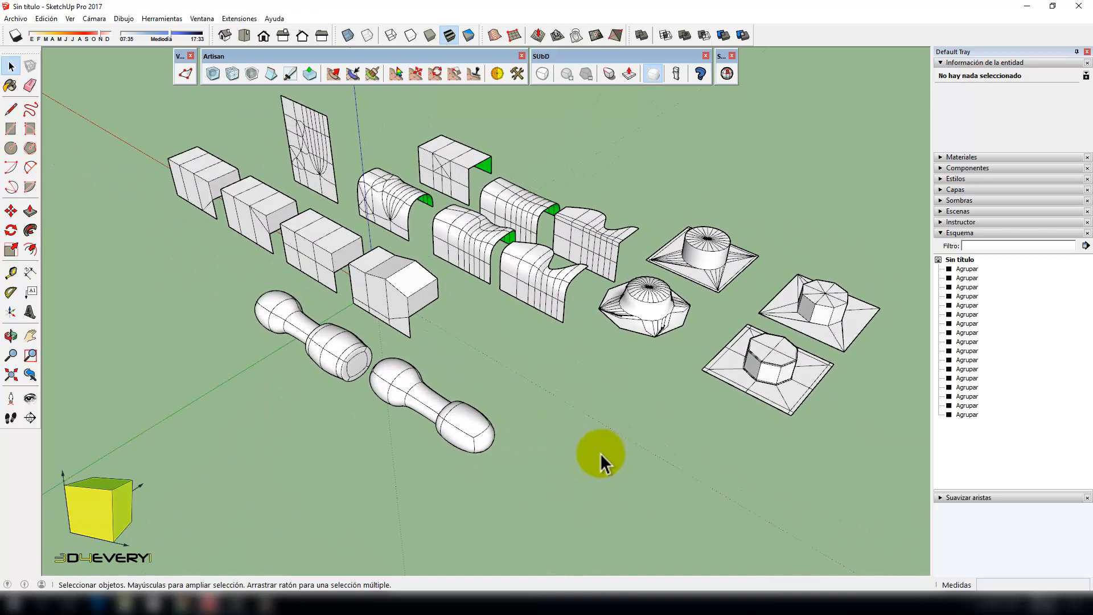
shift+middle_drag(601, 453, 602, 448)
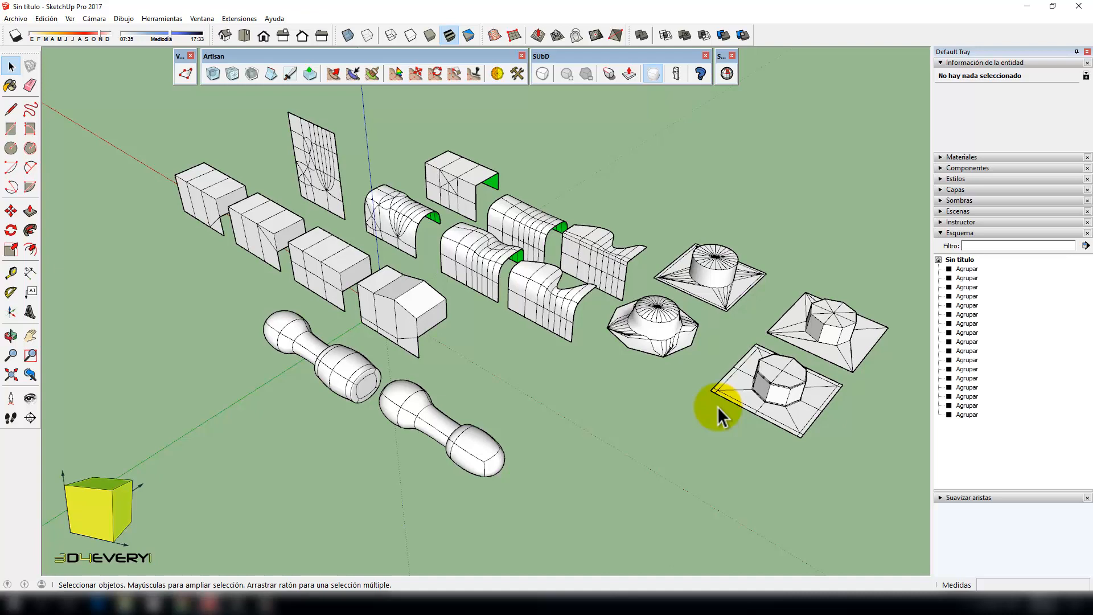
scroll(703, 288, up, 6)
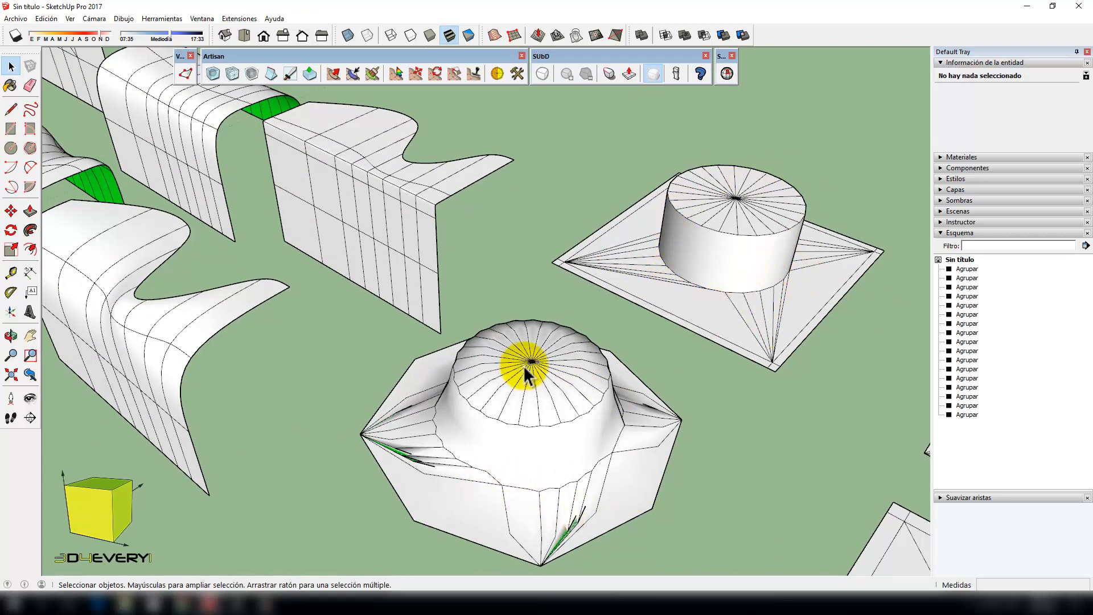
scroll(506, 422, down, 3)
scroll(506, 421, down, 5)
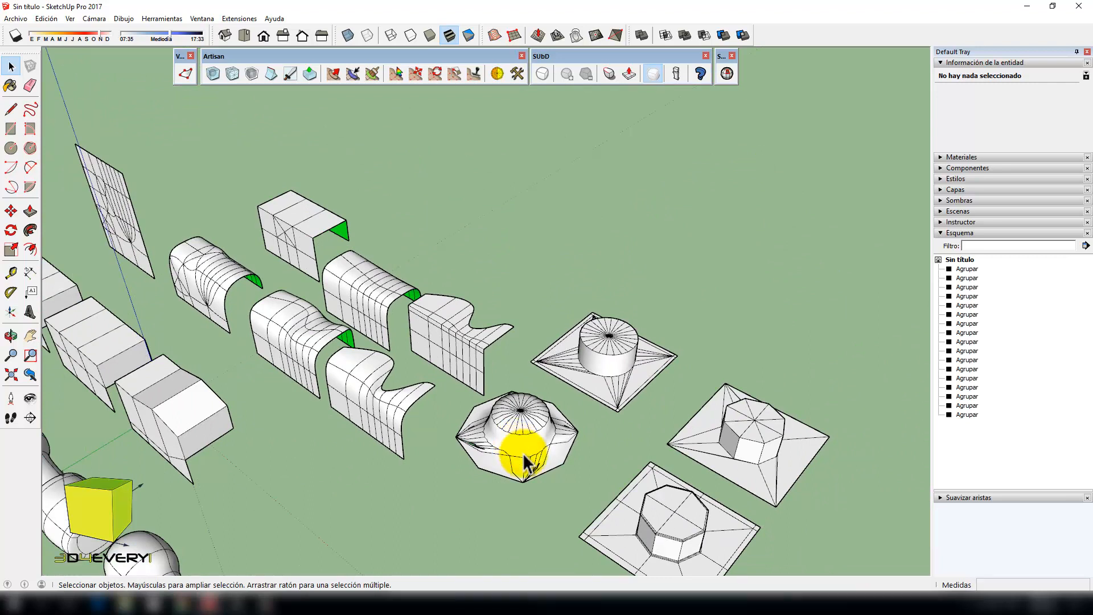
- Turn on SUbD subdivision for the all-quad eight-sided cylinder group with the support edges
click(678, 521)
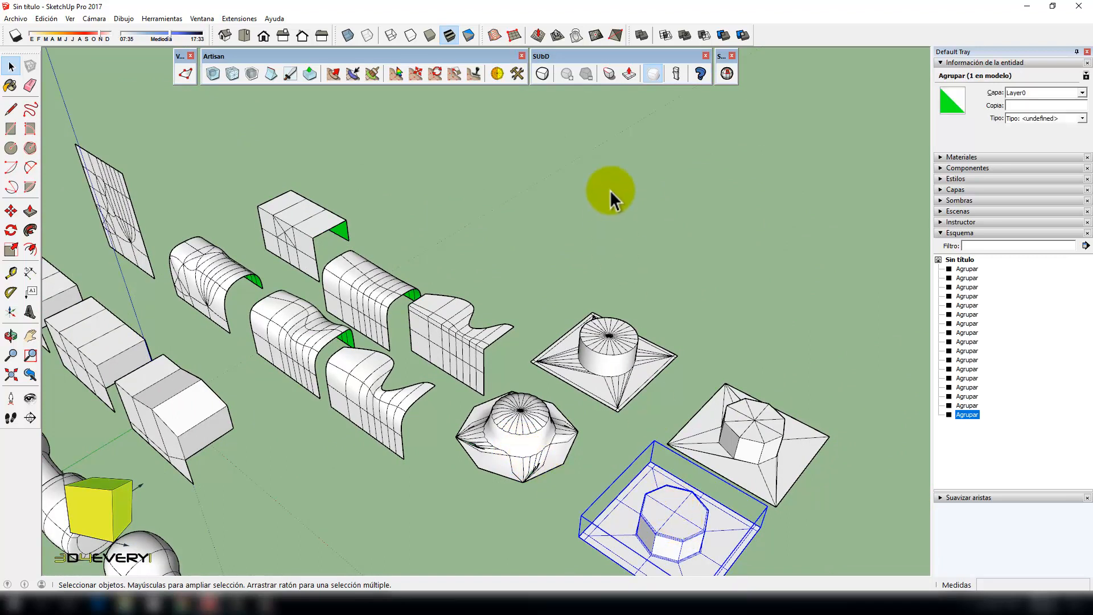
click(542, 74)
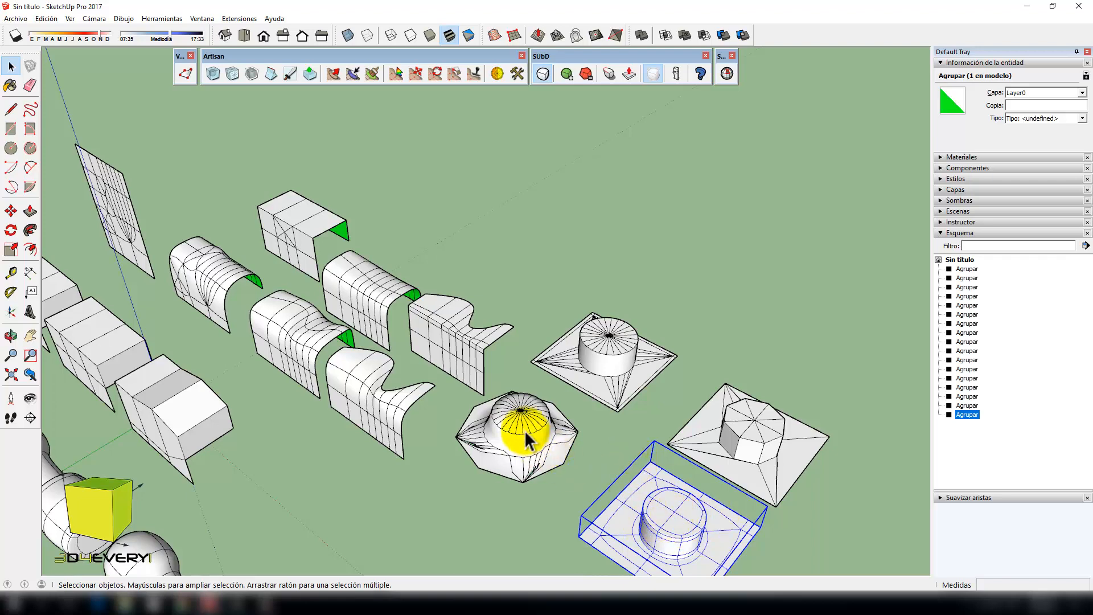
scroll(525, 430, down, 5)
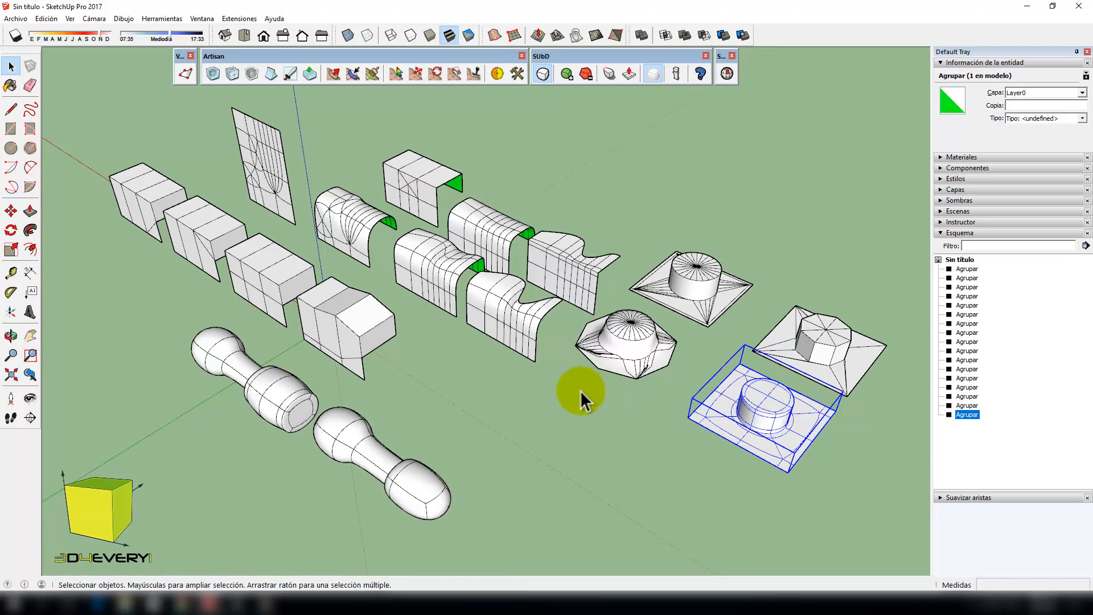
- Compare the smoothed all-quad cylinder with the triangulated cylinders, the curved panels, the flat panel and the box meshes
scroll(567, 424, down, 3)
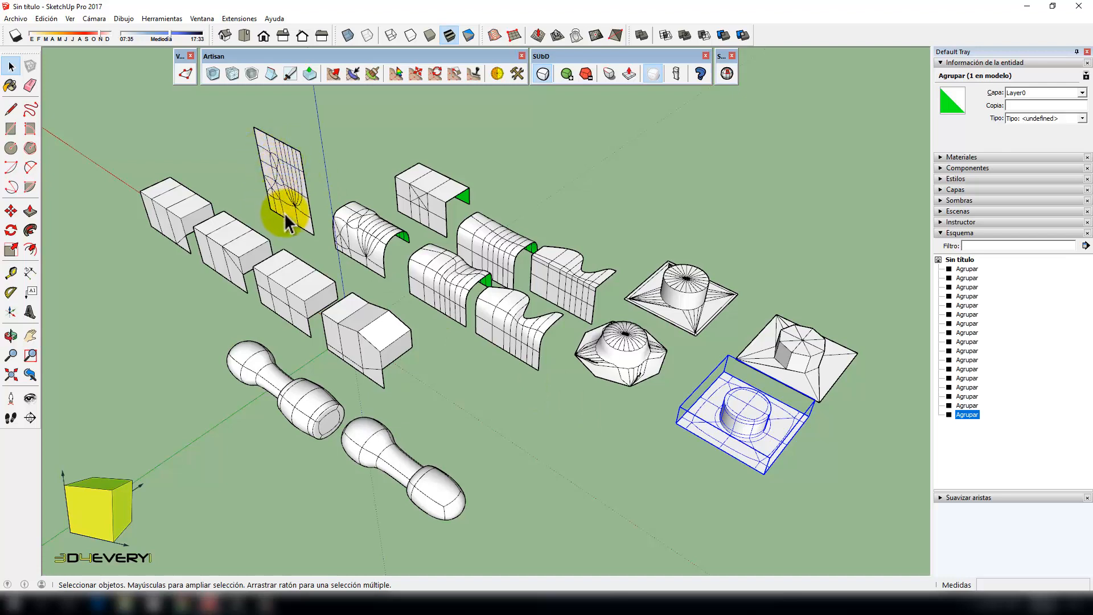
scroll(287, 208, up, 2)
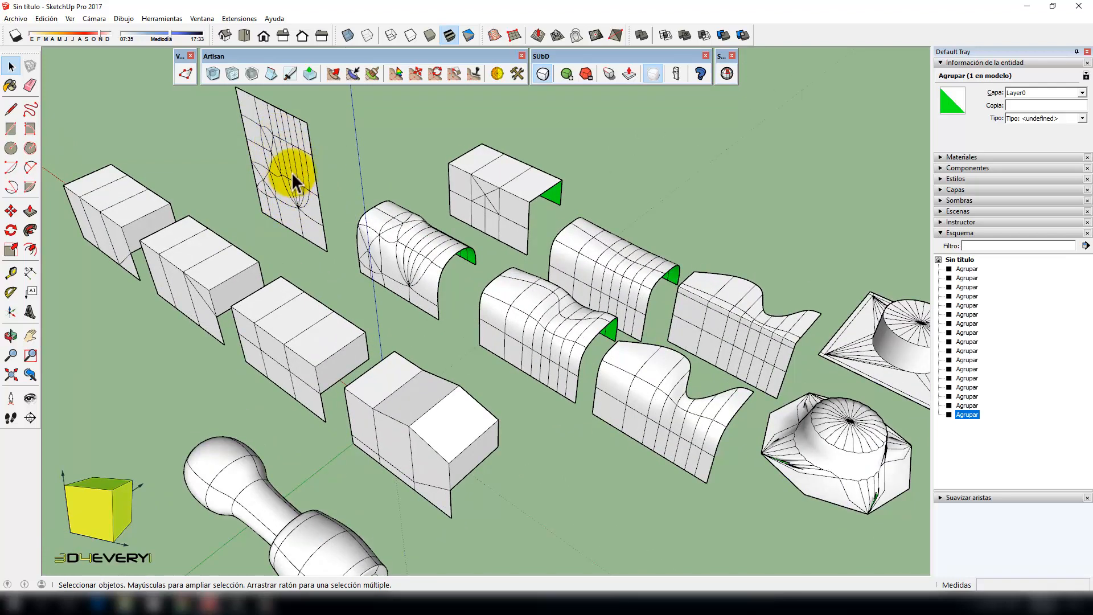
scroll(293, 174, down, 2)
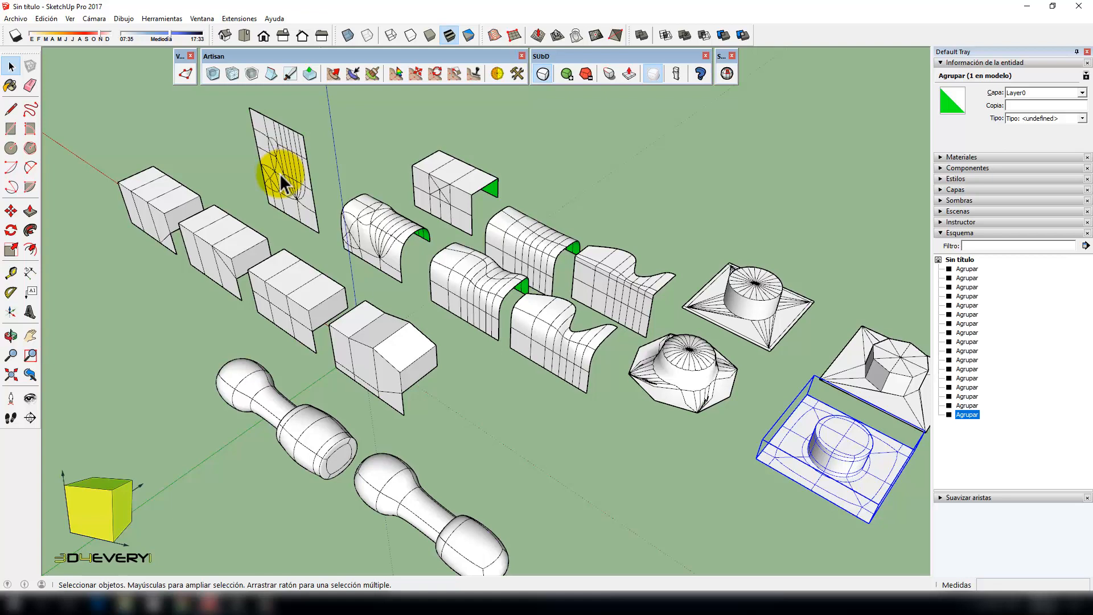
scroll(360, 272, down, 1)
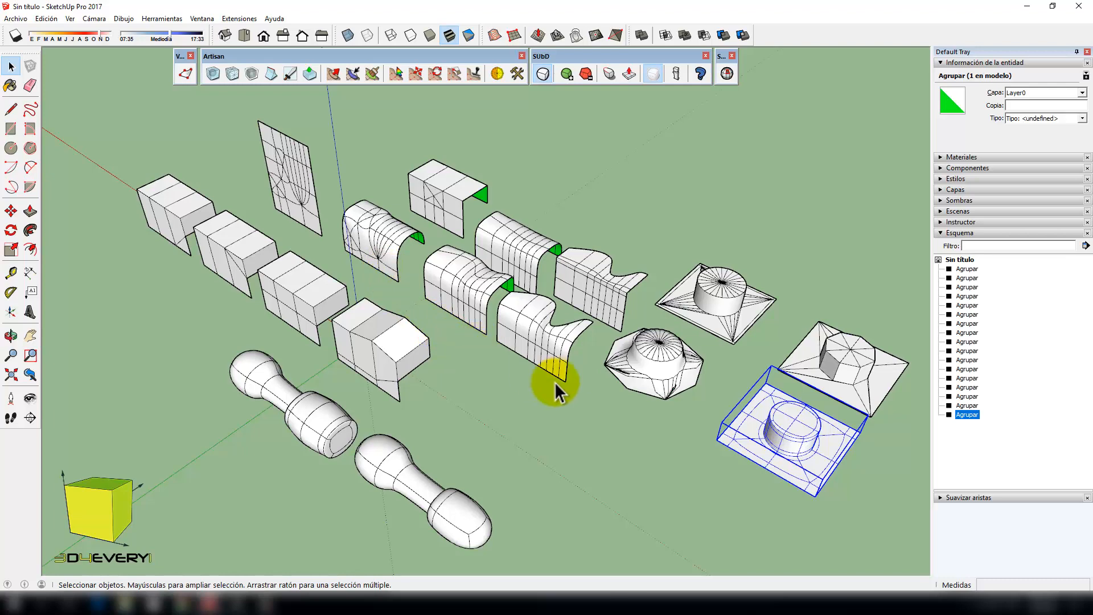
scroll(692, 319, up, 2)
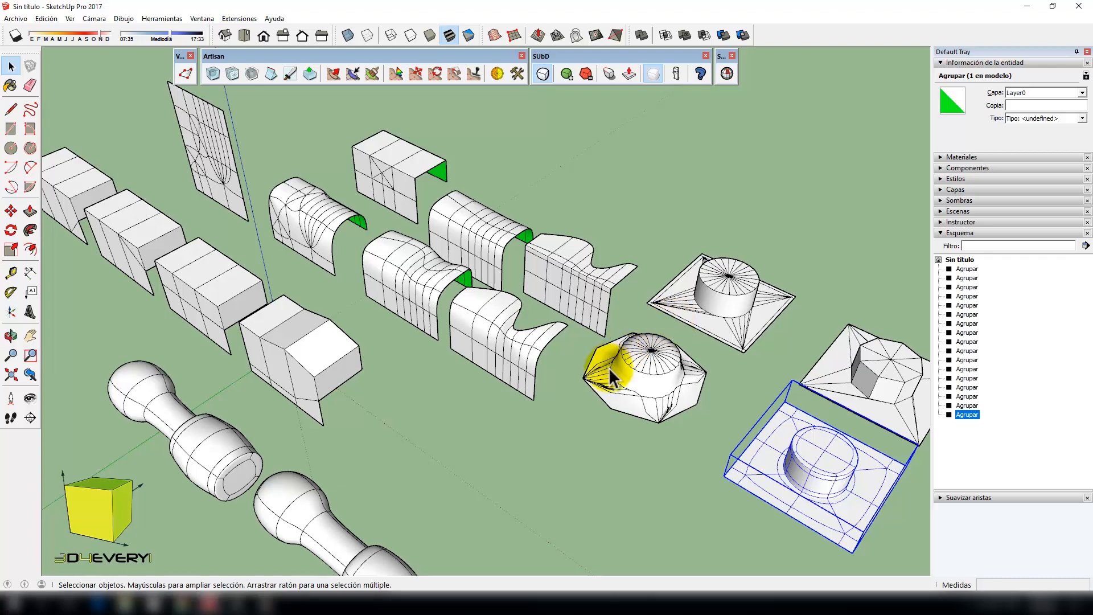
scroll(609, 367, down, 1)
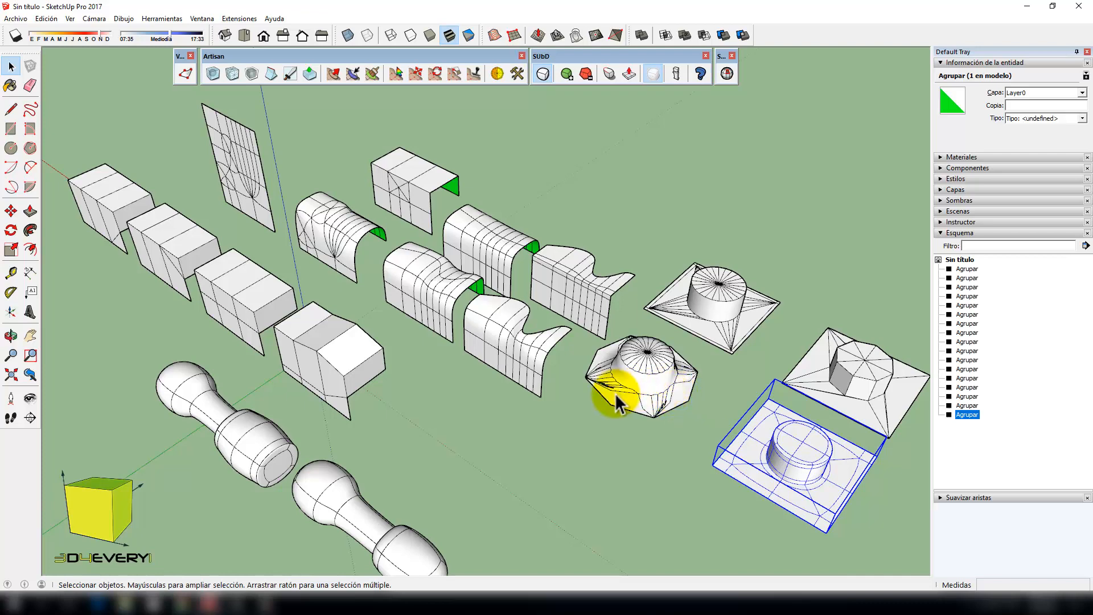
scroll(598, 398, down, 2)
shift+middle_drag(593, 403, 570, 372)
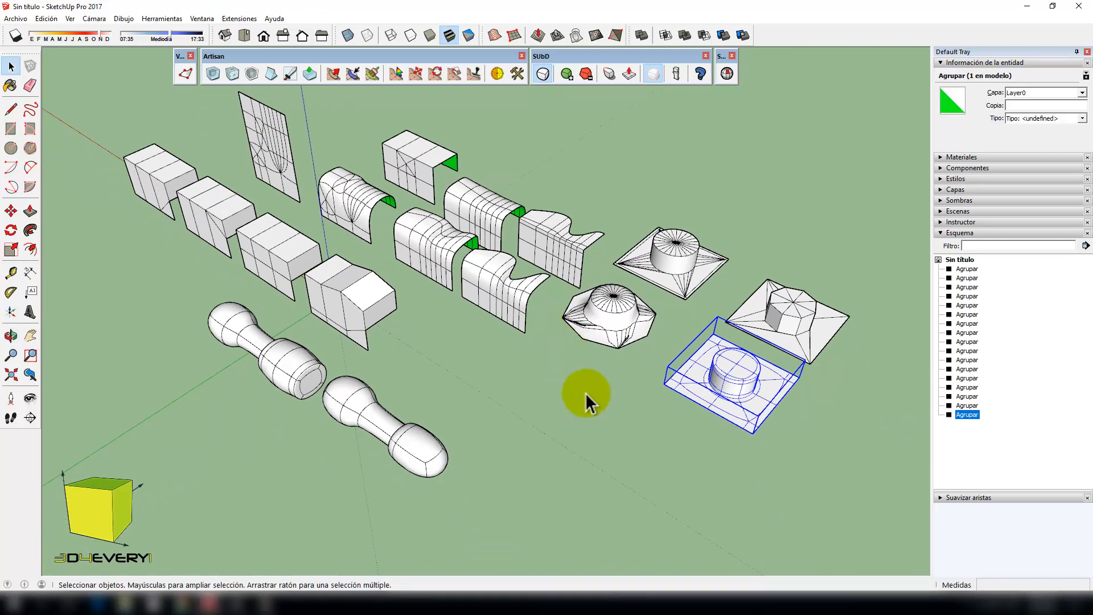